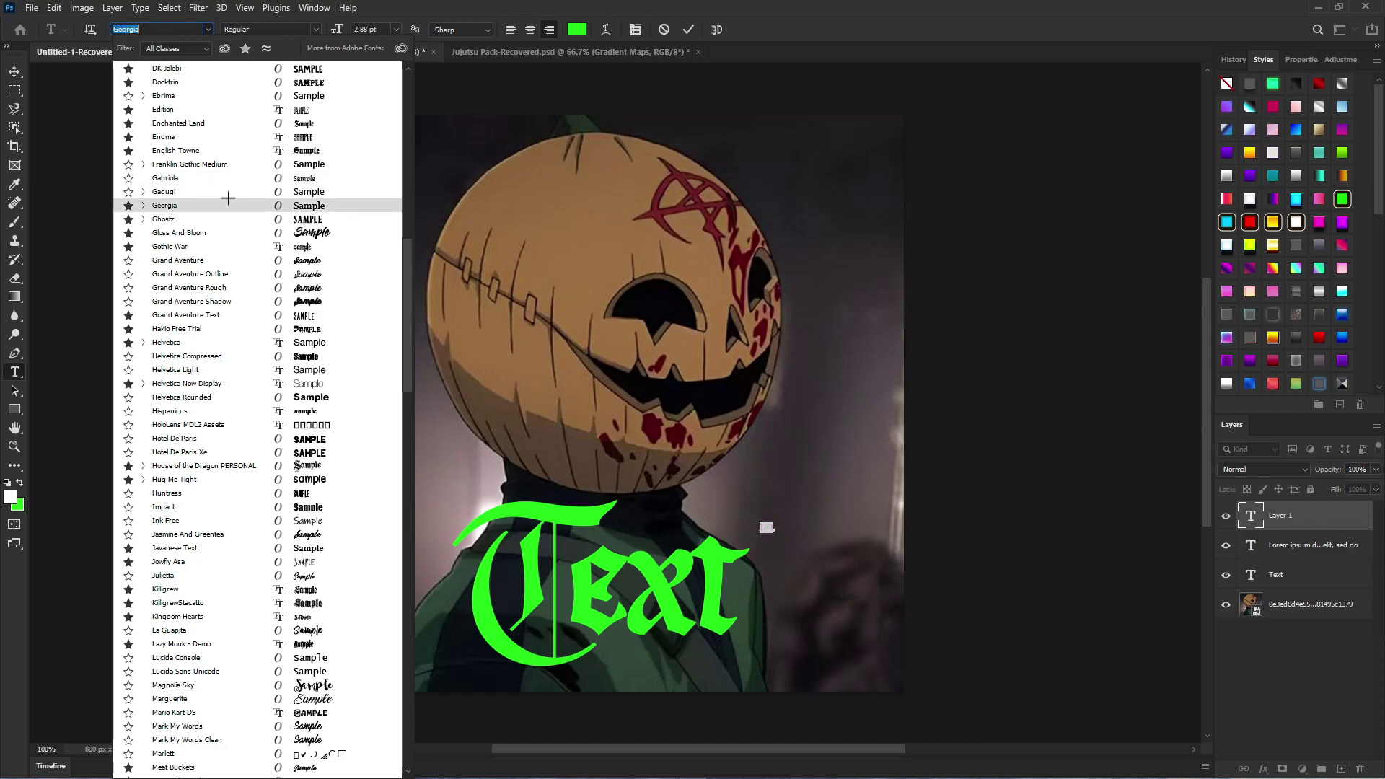
# Step: Set the small number text's font to Franklin Gothic Medium and enlarge it to about 575%, placing it beneath the "Text" headline
pyautogui.press('Up')
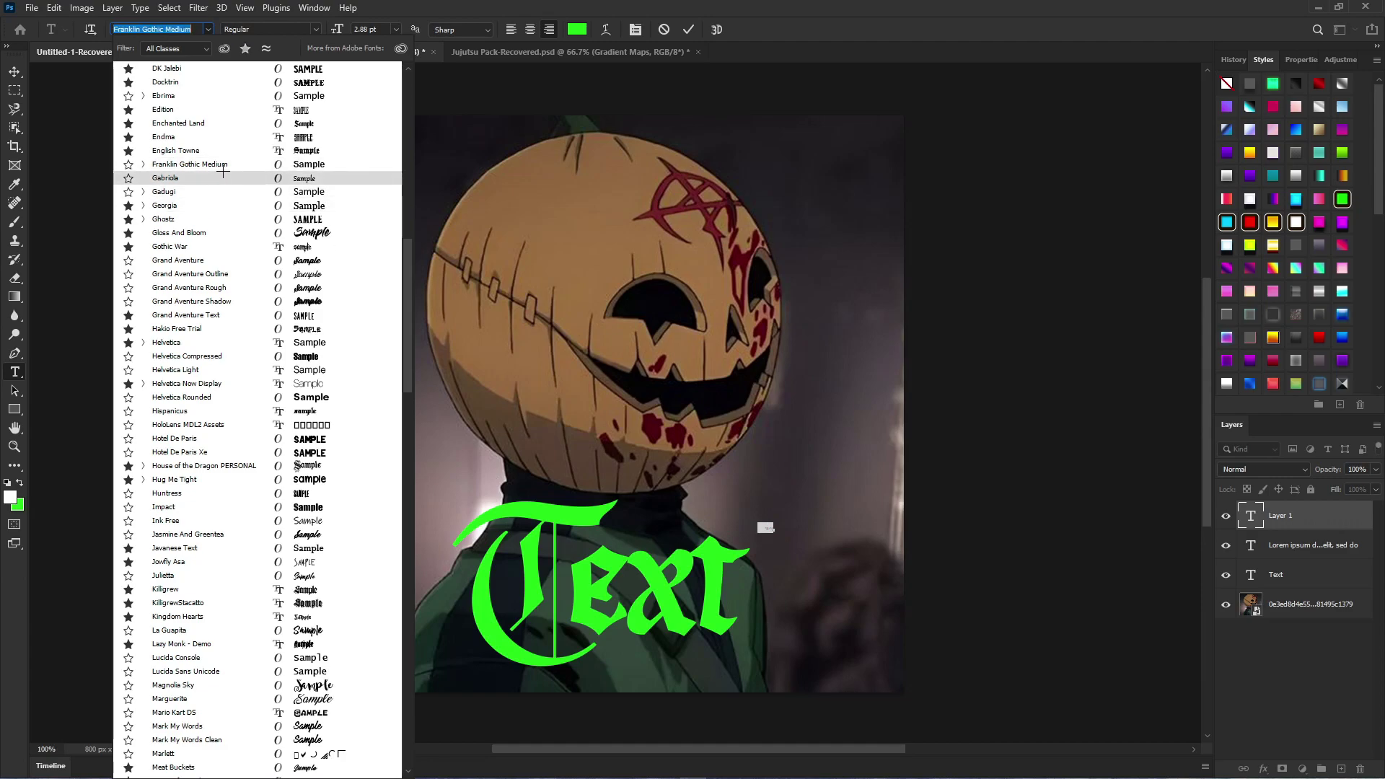
pyautogui.press('Return')
pyautogui.click(15, 72)
pyautogui.moveTo(769, 521); pyautogui.dragTo(656, 666)
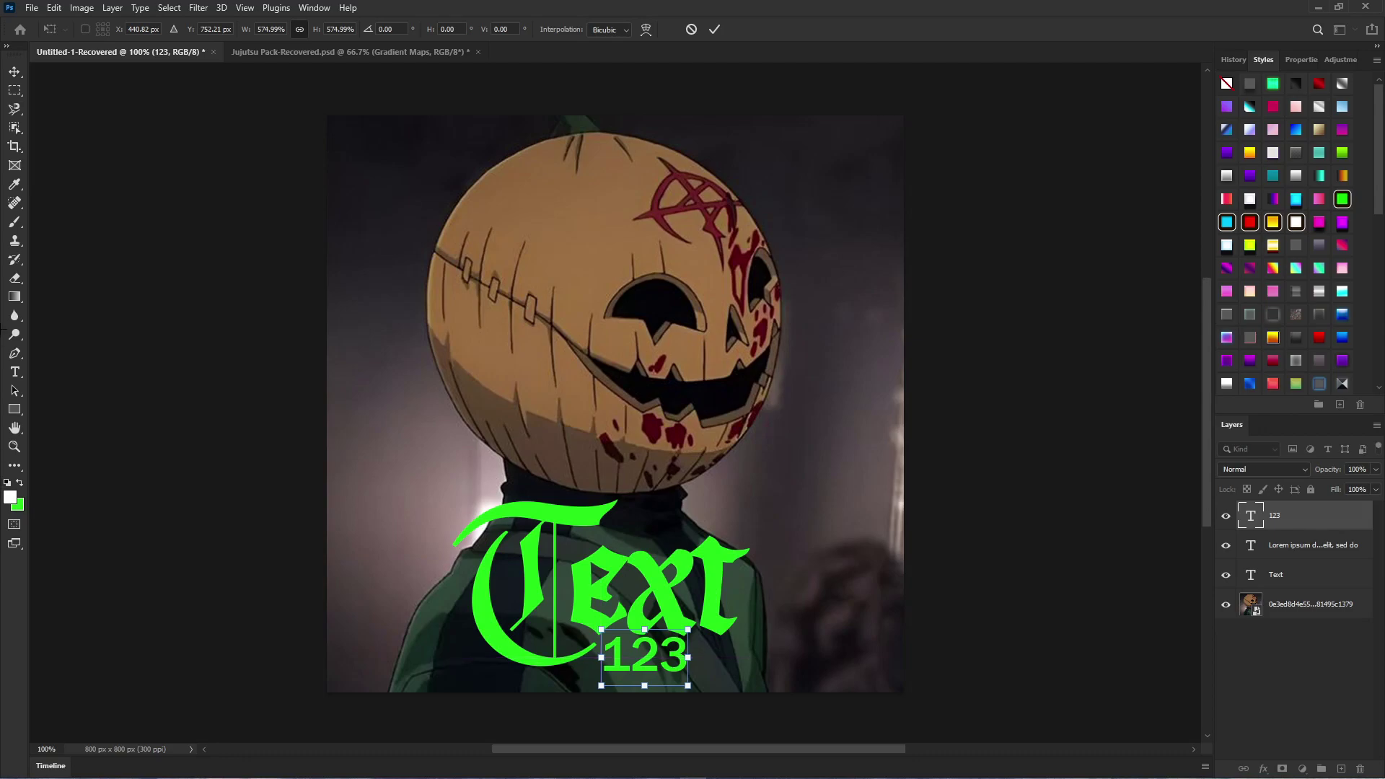
# Step: Extend the number text beneath the headline to read "1234567"
pyautogui.click(16, 372)
pyautogui.click(689, 656)
pyautogui.write('4')
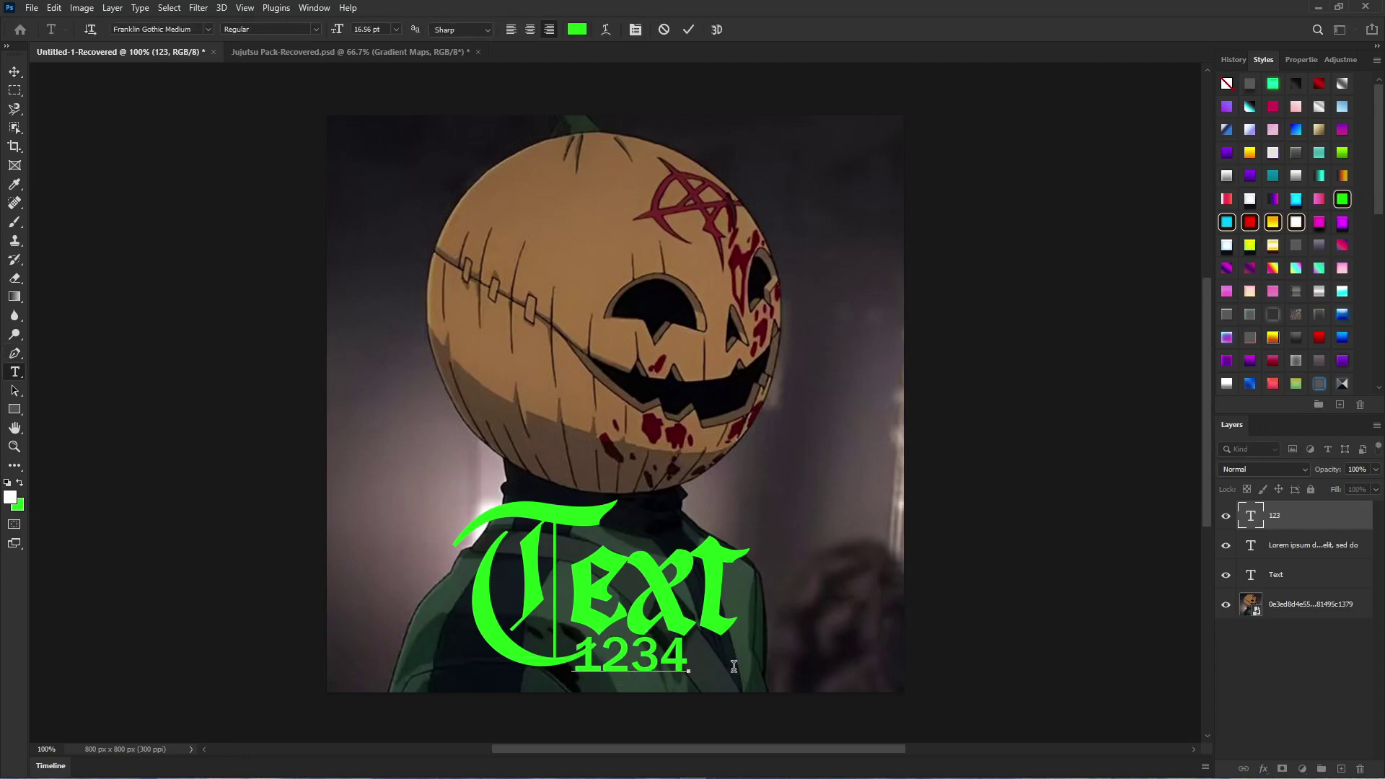
pyautogui.write('567')
pyautogui.hotkey('ctrl', 'a')
pyautogui.hotkey('ctrl', 's')
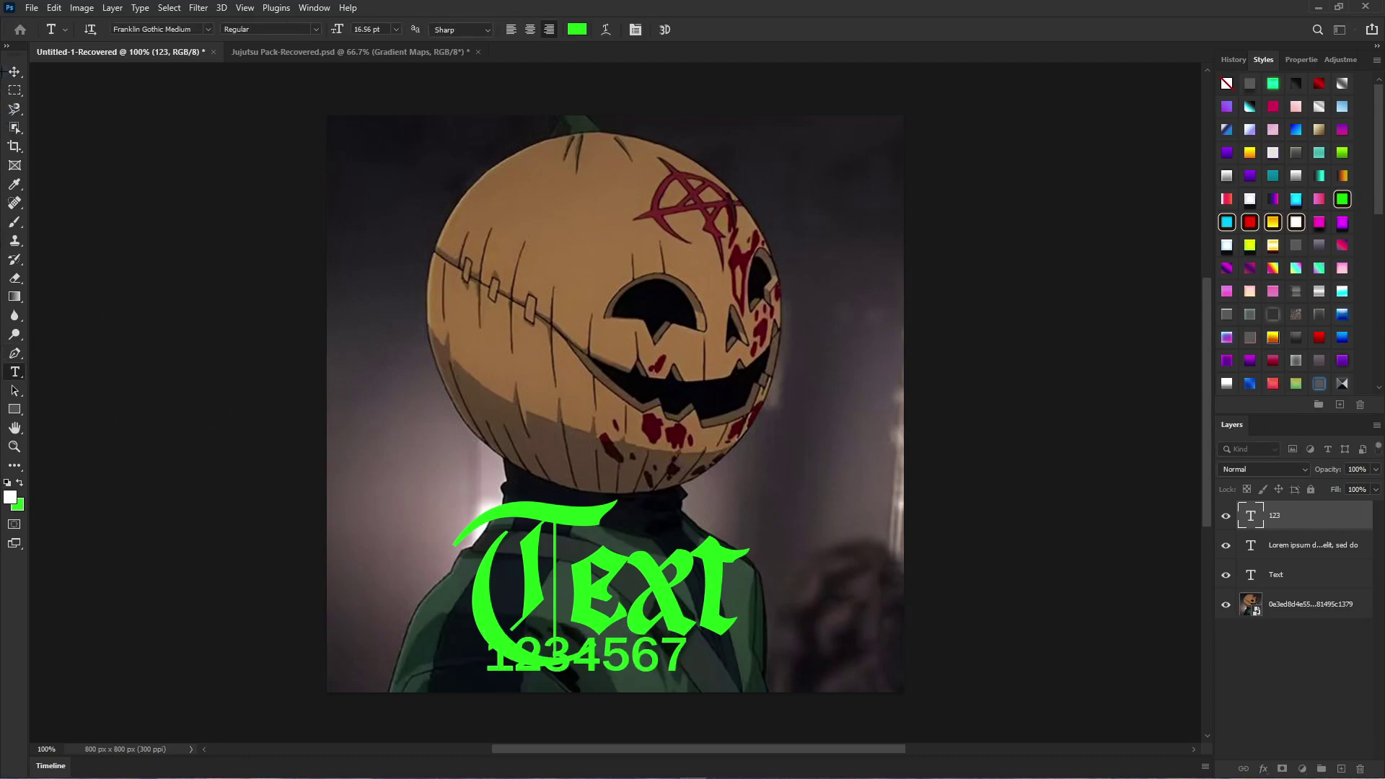
pyautogui.press('Escape')
pyautogui.hotkey('ctrl', 'a')
pyautogui.hotkey('ctrl', 'Return')
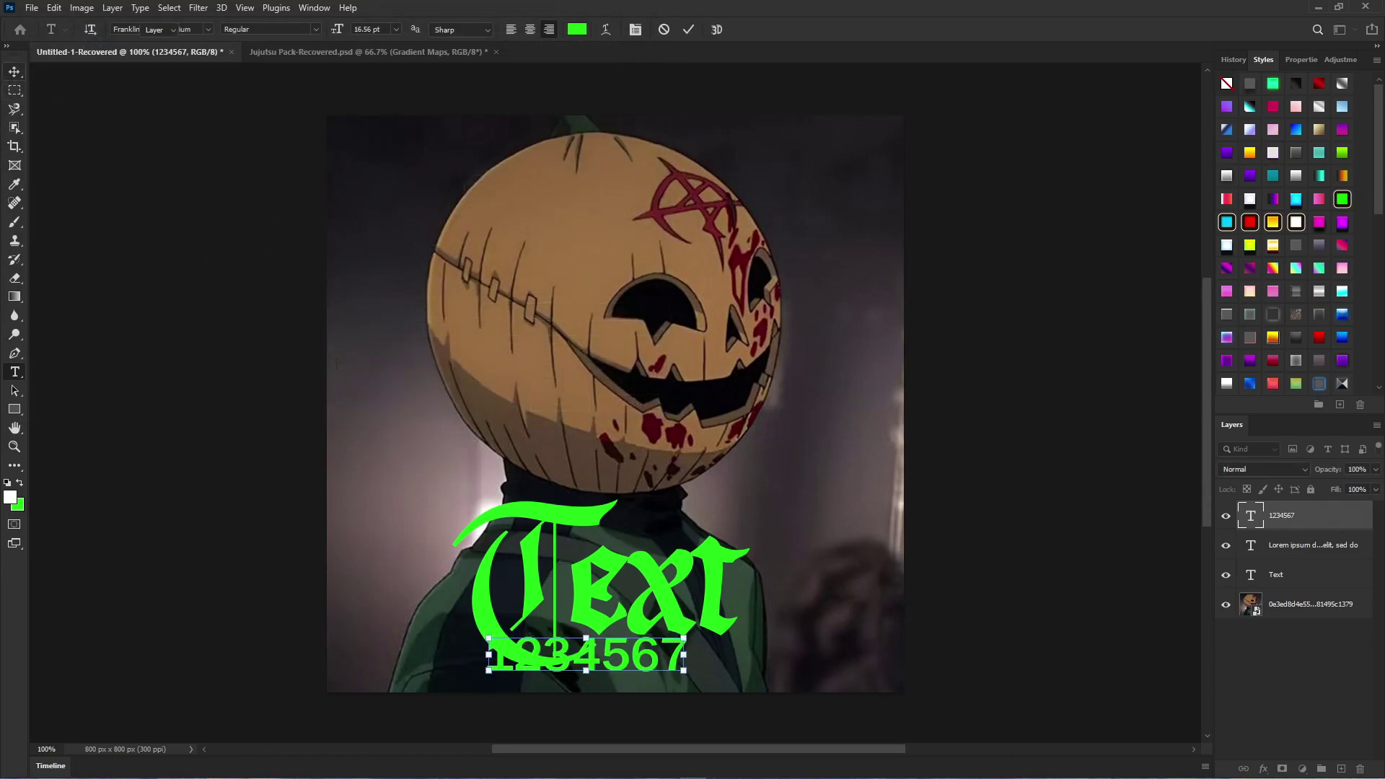
# Step: Scale the "1234567" text down to about 56% and fit it directly beneath the "ex" of the headline
pyautogui.press('v')
pyautogui.moveTo(629, 666); pyautogui.dragTo(670, 649)
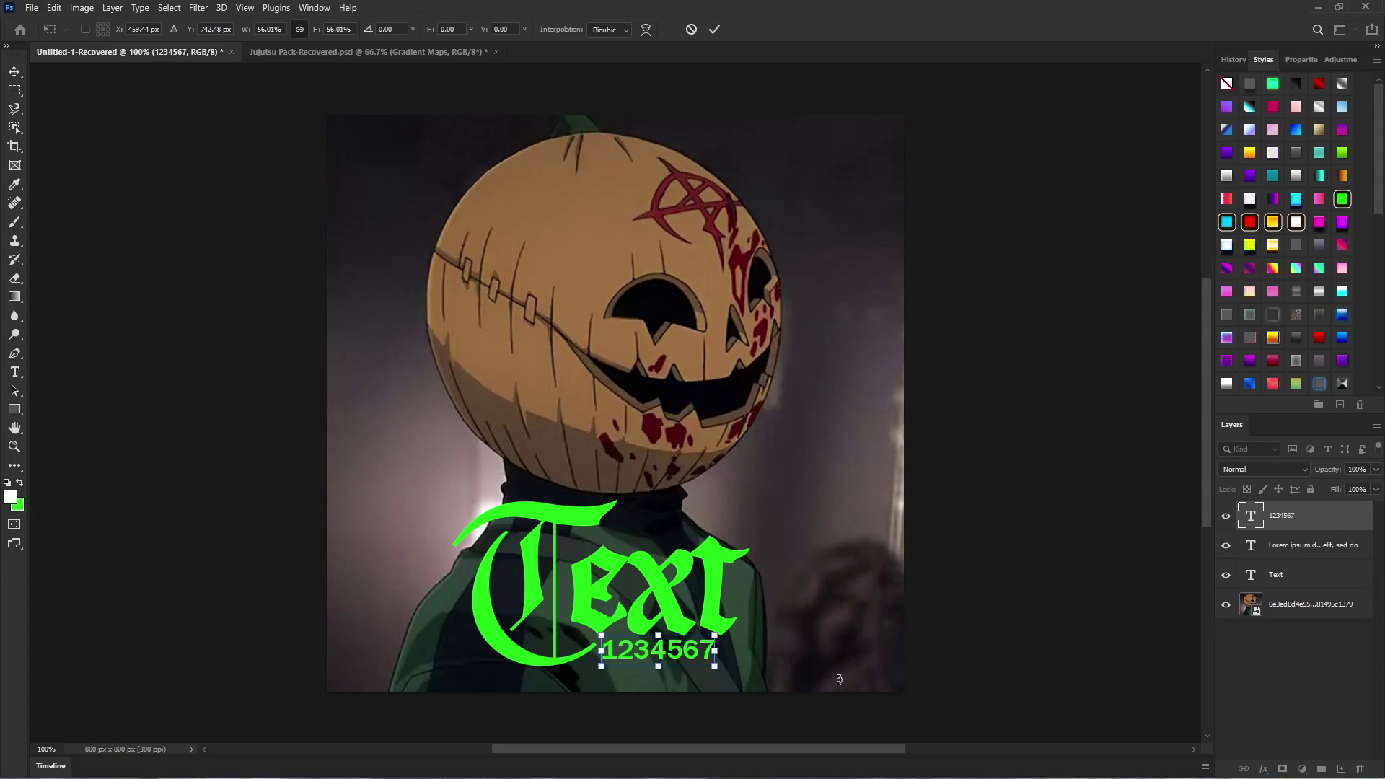
pyautogui.press('Return')
# Step: Filter the font choices to favorites and try Blood and Blade outline on the "1234567" text
pyautogui.click(9, 371)
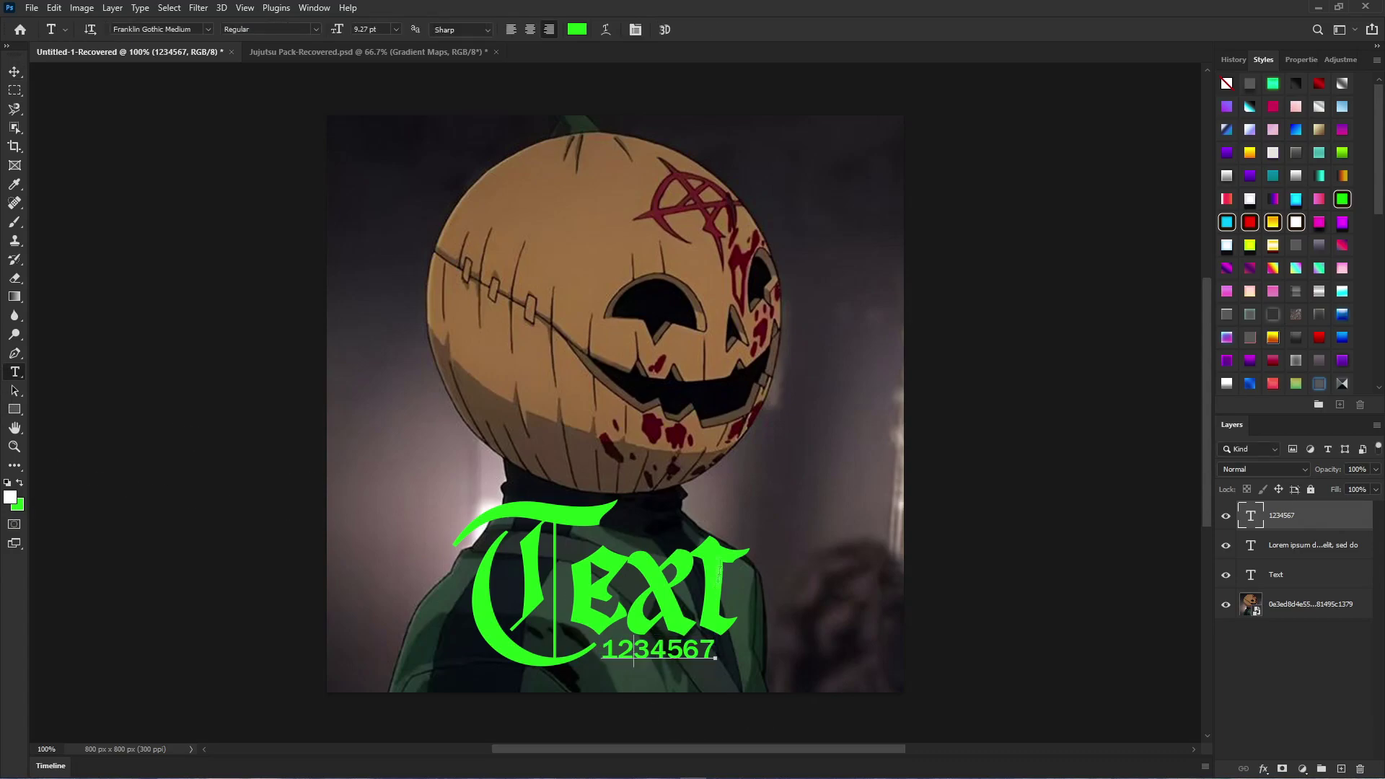
pyautogui.doubleClick(633, 653)
pyautogui.click(208, 28)
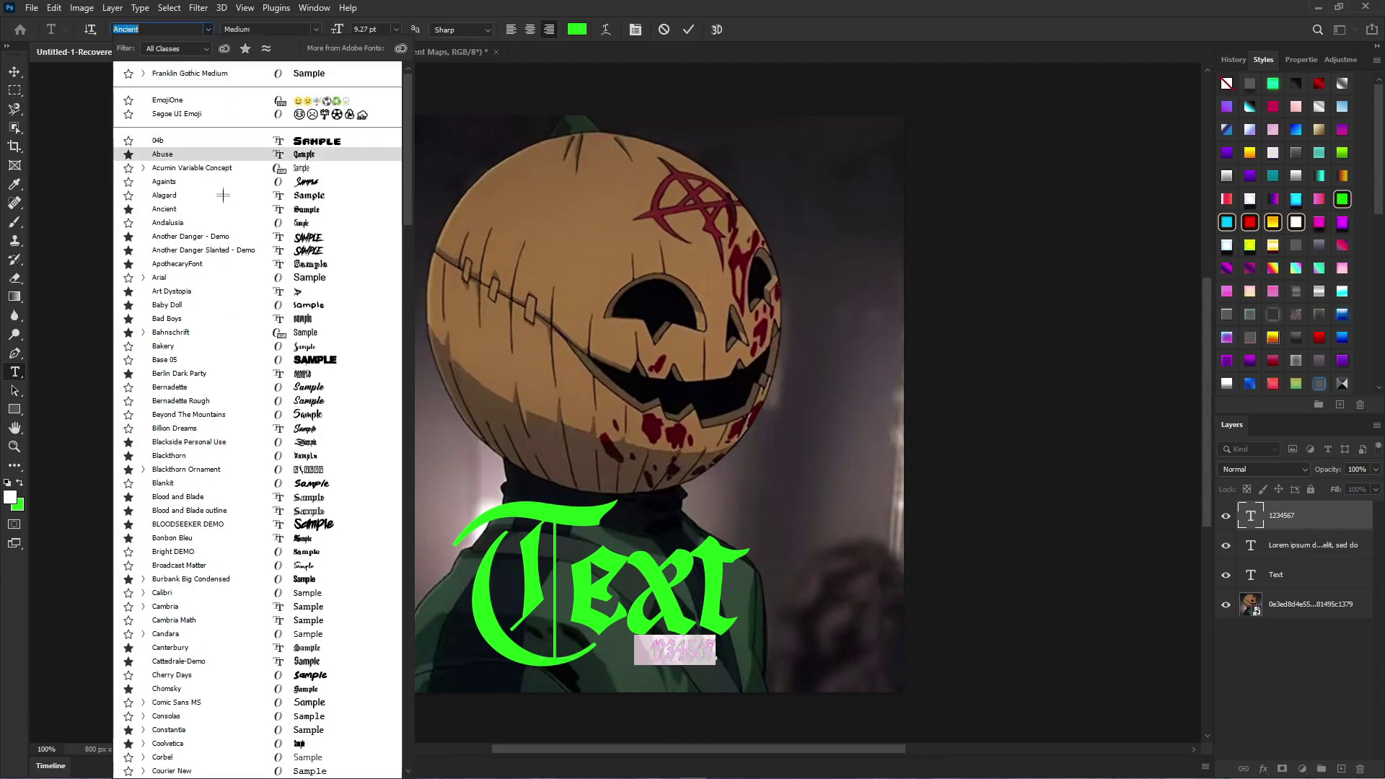
pyautogui.click(225, 49)
pyautogui.click(225, 48)
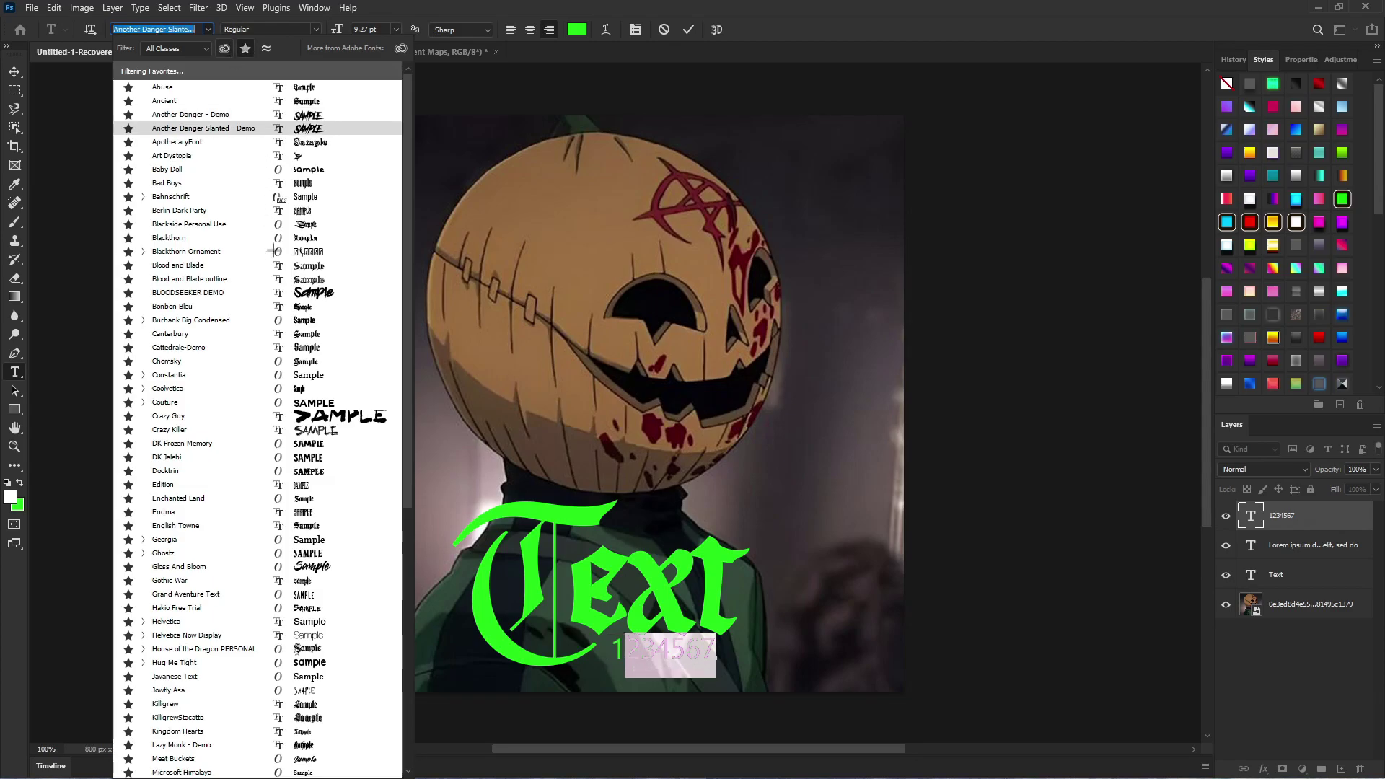
pyautogui.click(272, 281)
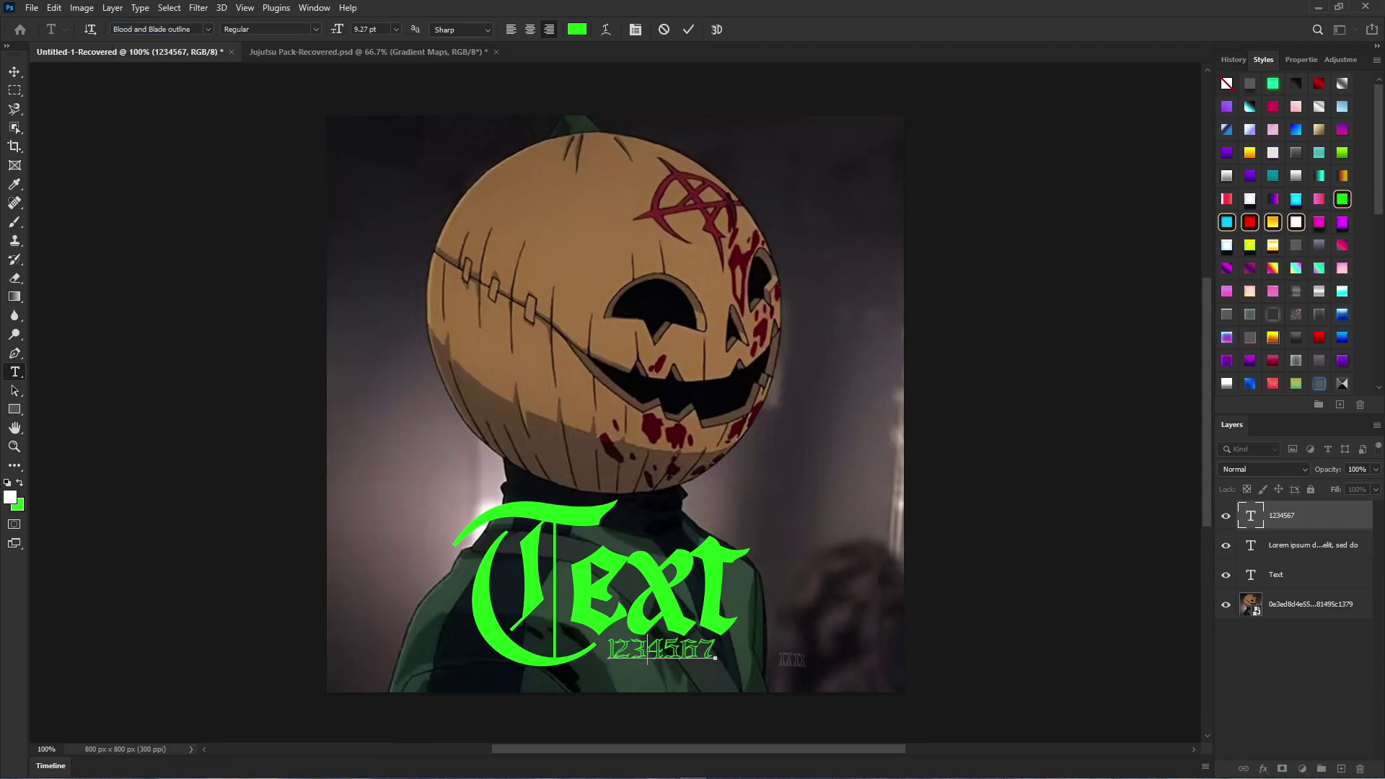
# Step: Set the "1234567" text's font to Cattedrale-Demo and enlarge it to reach beneath the last letter of the headline
pyautogui.click(207, 29)
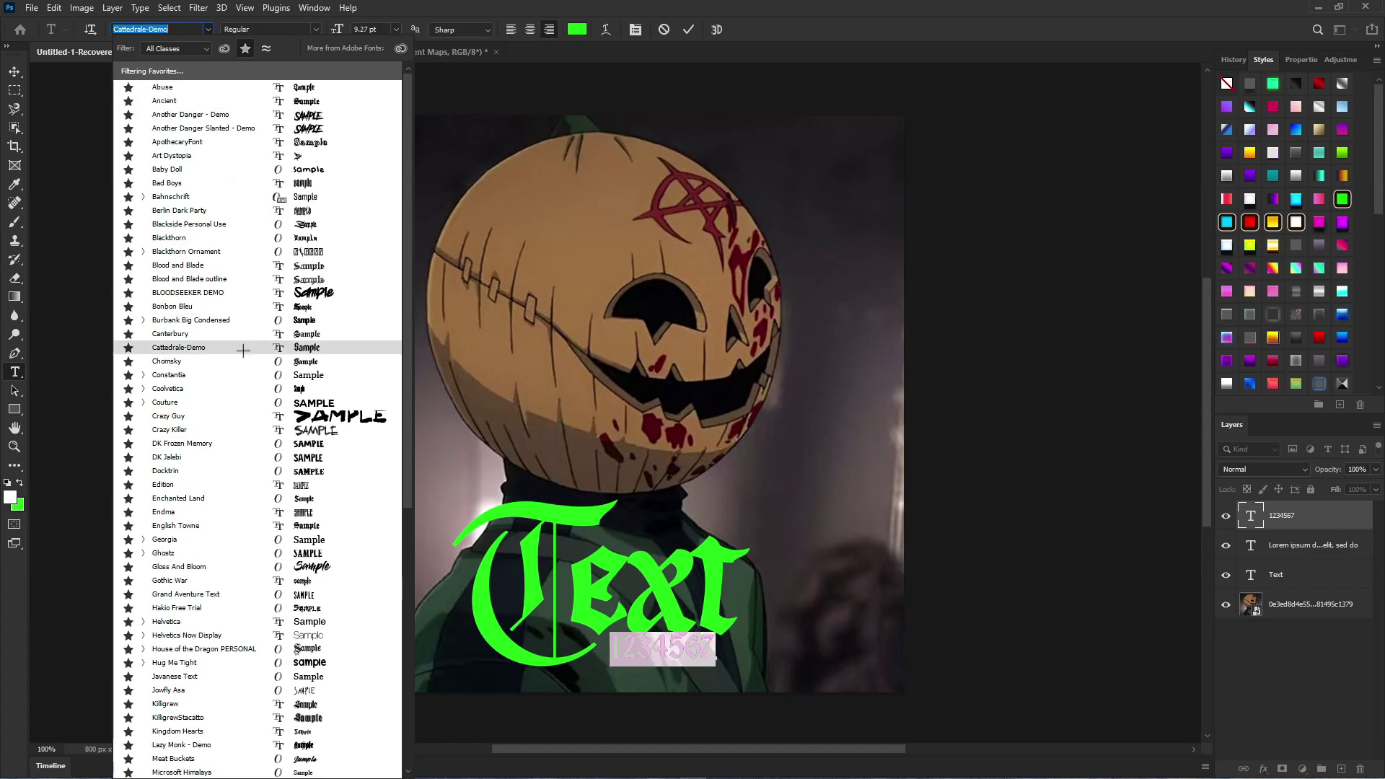
pyautogui.click(245, 347)
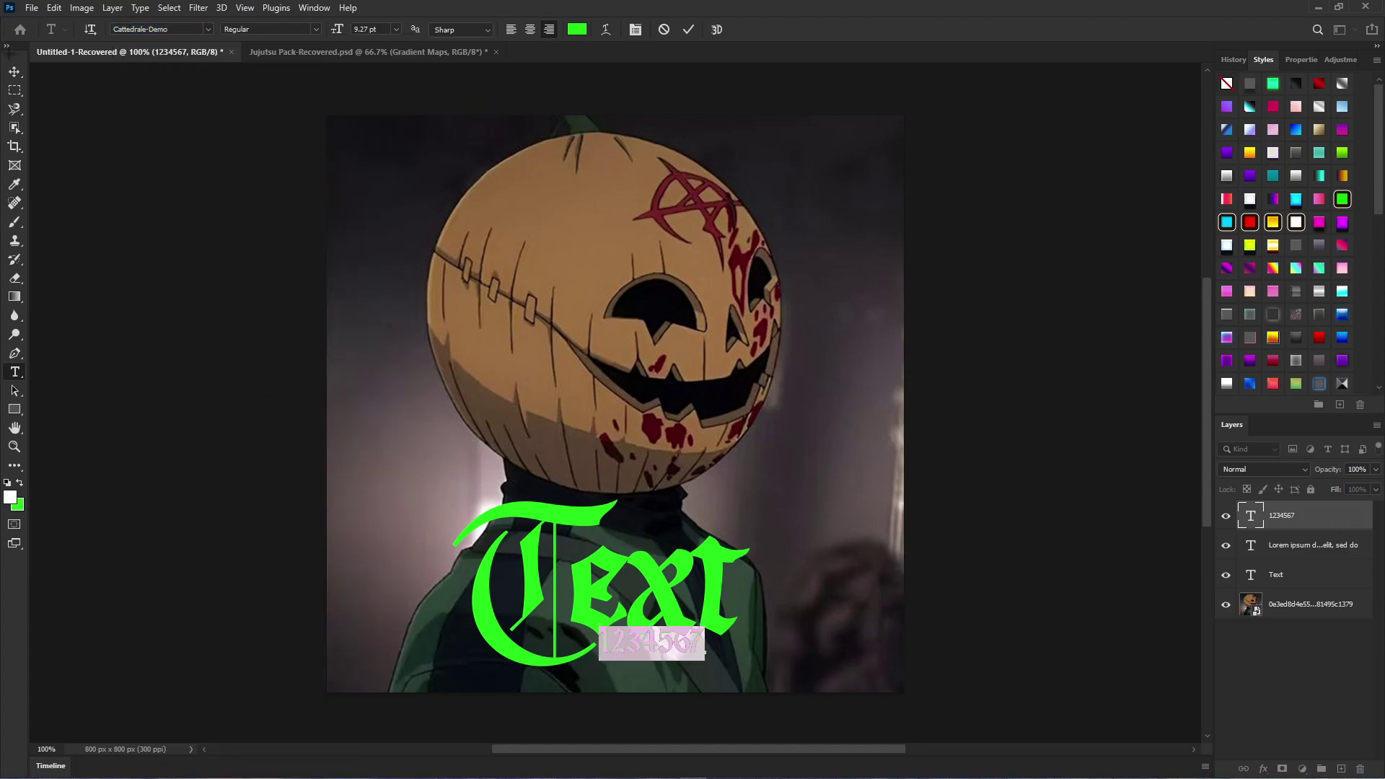
pyautogui.hotkey('ctrl', 'Return')
pyautogui.moveTo(680, 639); pyautogui.dragTo(735, 652)
pyautogui.press('Return')
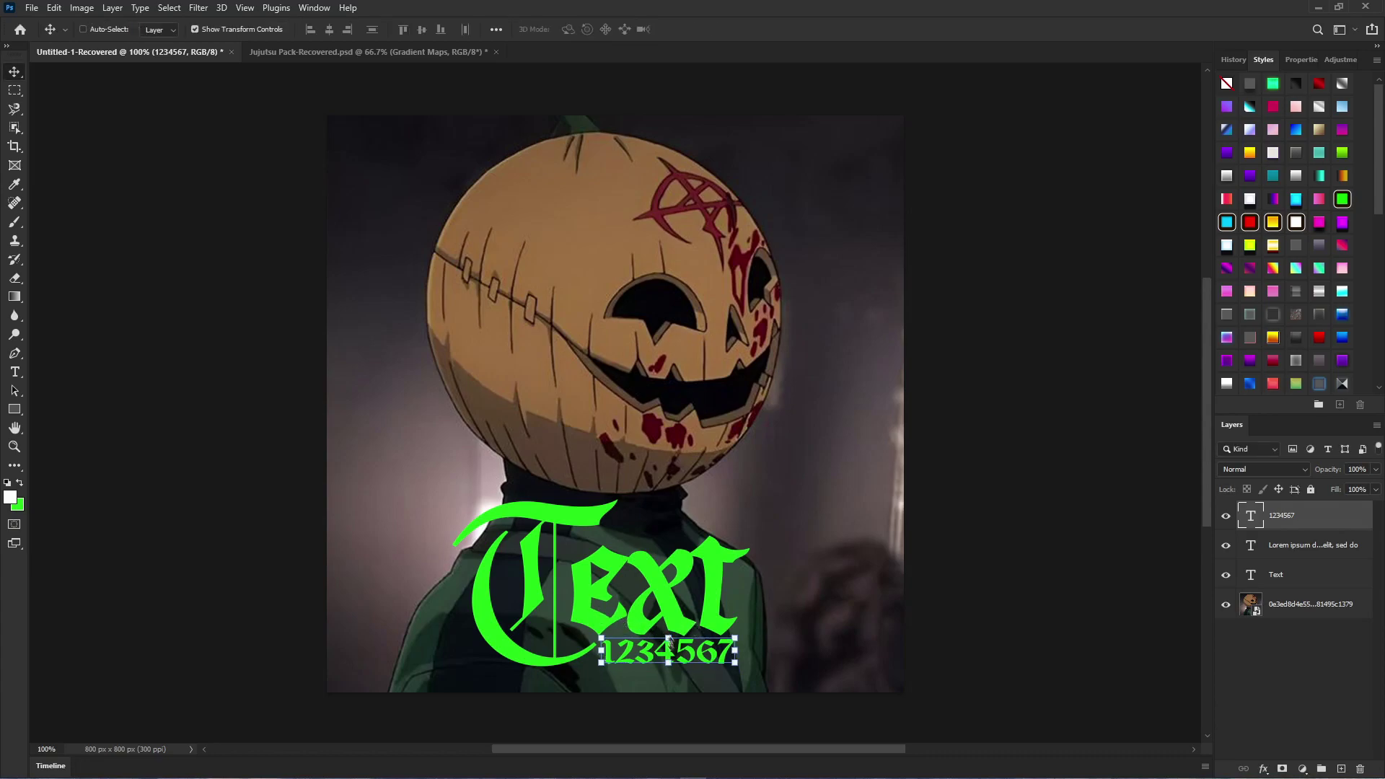
# Step: Turn off the transform controls and delete the "Lorem ipsum" text layer
pyautogui.click(275, 29)
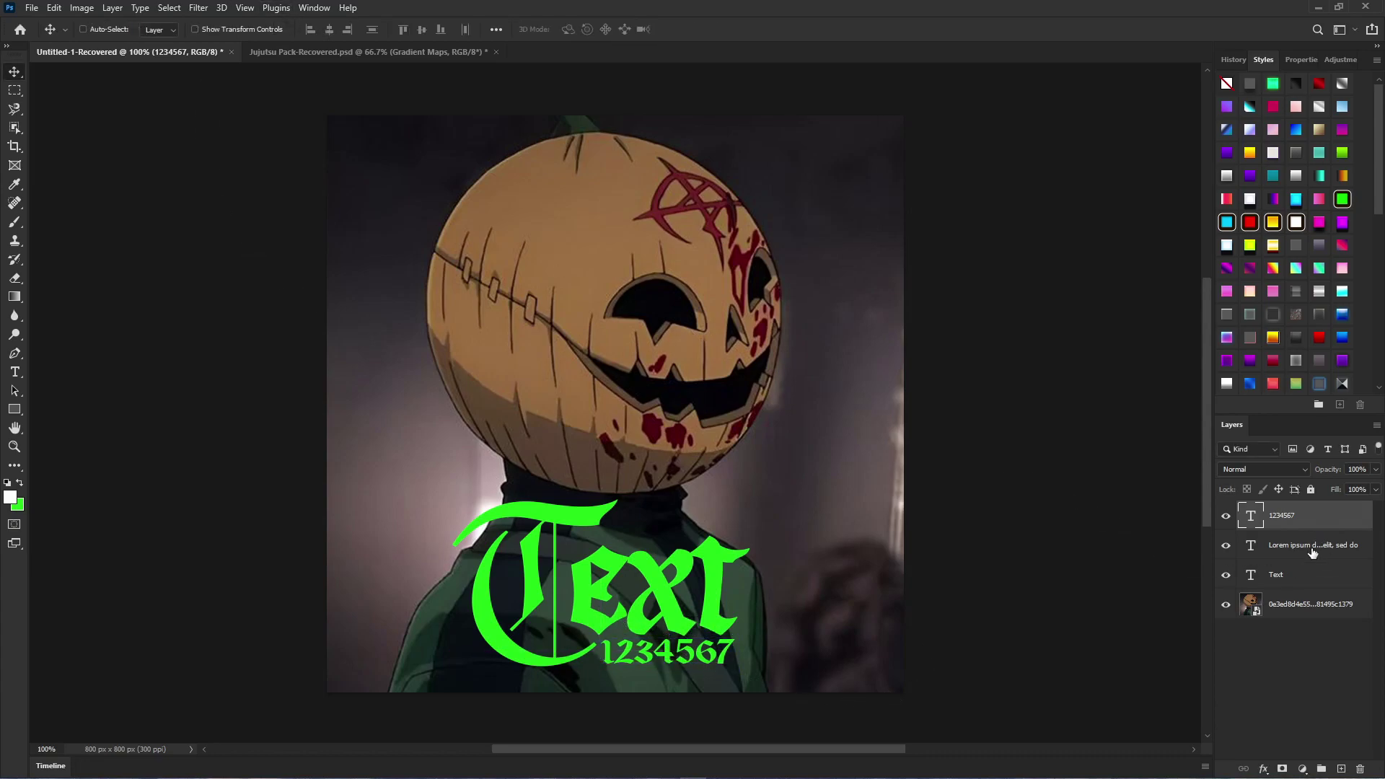
pyautogui.click(1312, 547)
pyautogui.press('Delete')
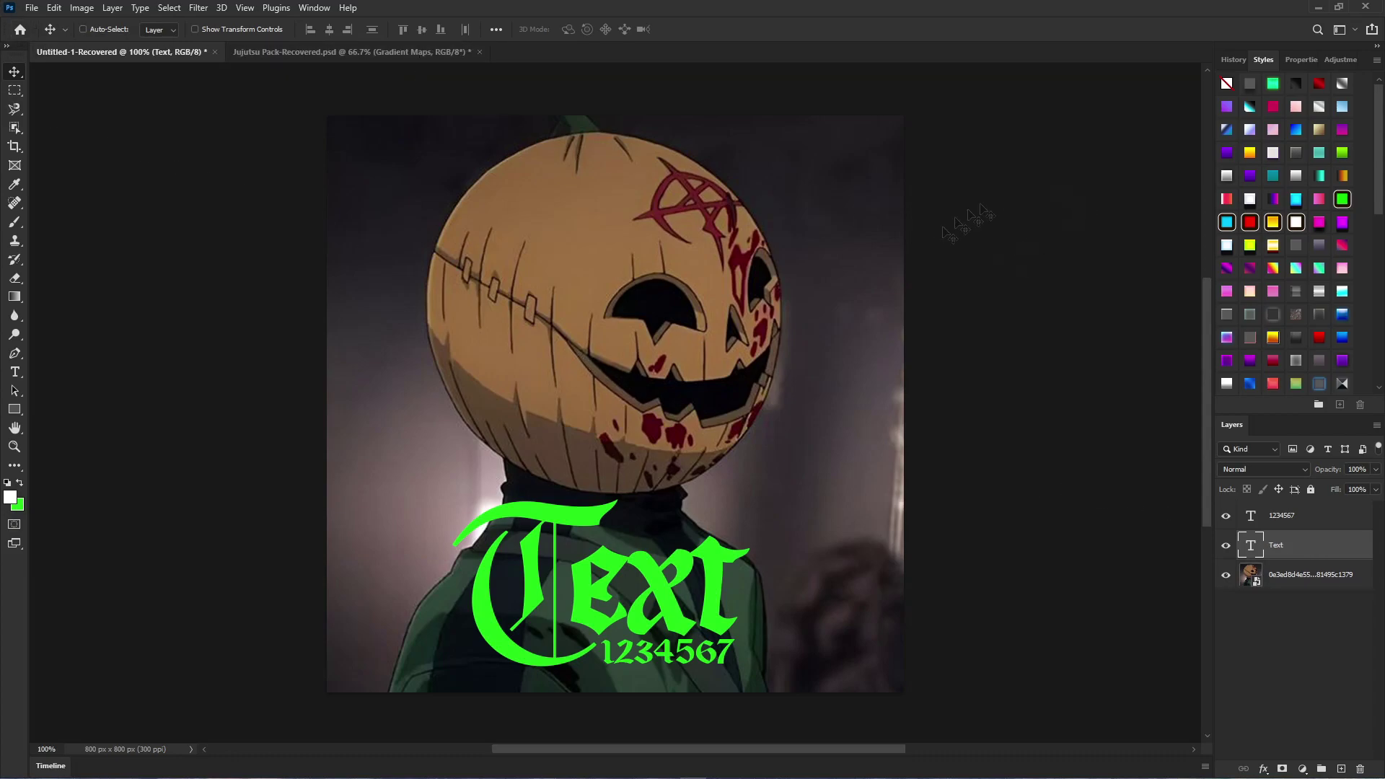
# Step: Apply the last green style, with gradient overlay, outer glow and drop shadow, to both the "Text" and "1234567" layers
pyautogui.scroll(-3, 1297, 266)
pyautogui.scroll(-10, 1298, 263)
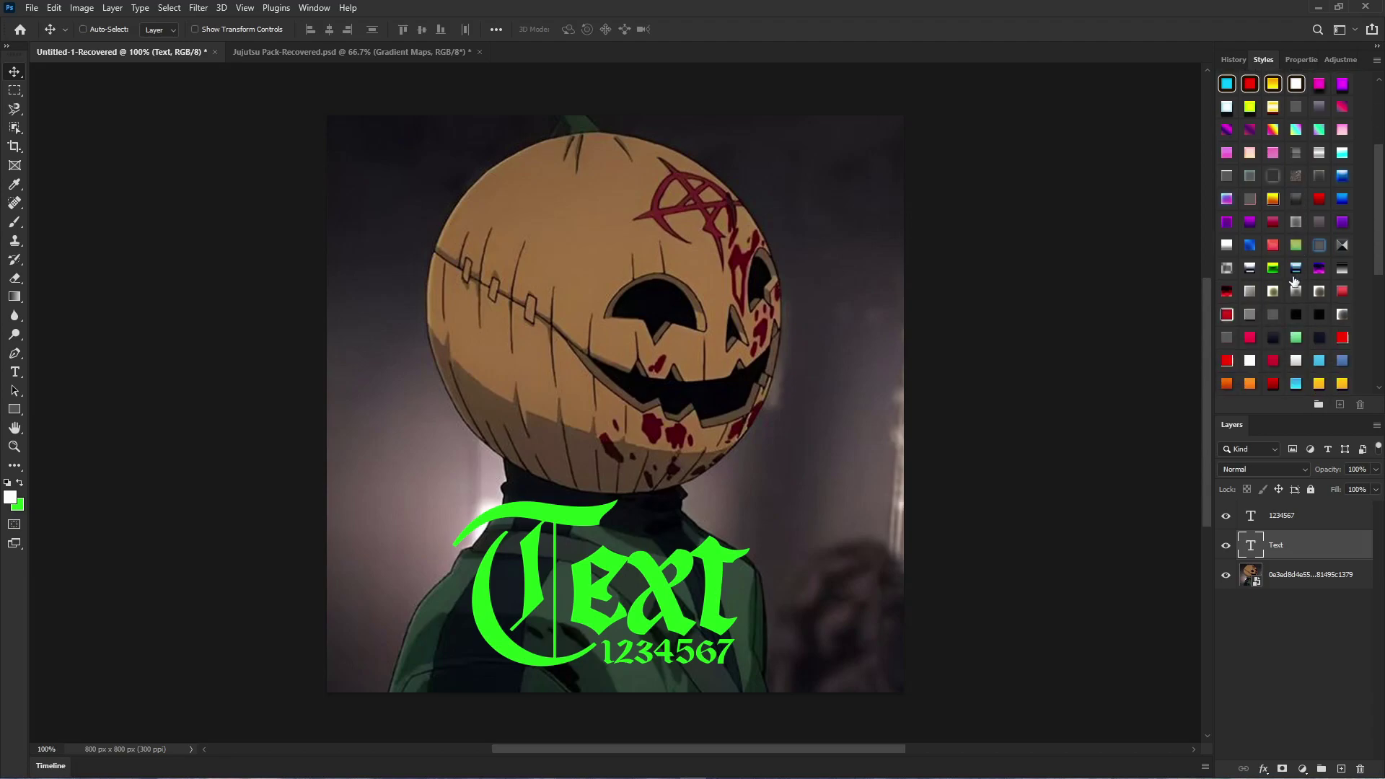
pyautogui.scroll(-3, 1285, 340)
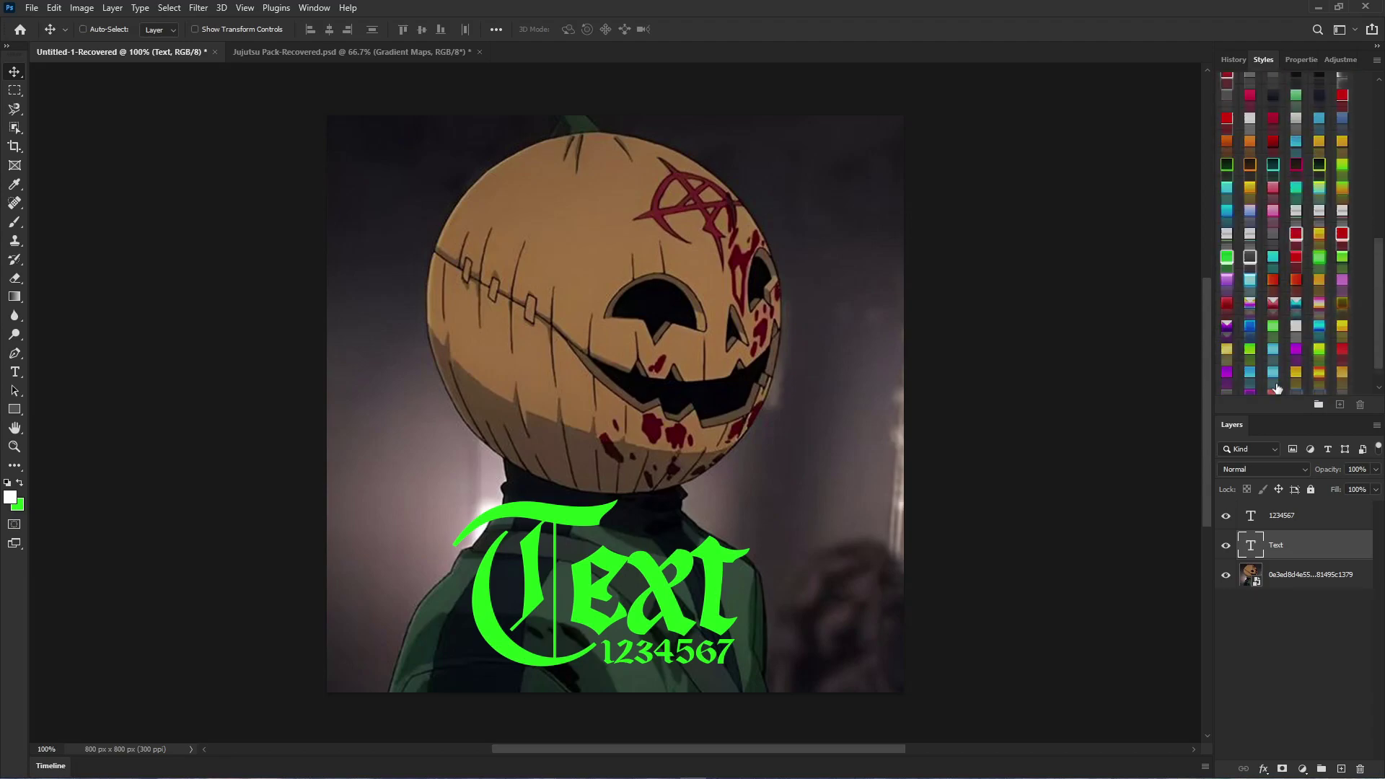
pyautogui.click(1275, 383)
pyautogui.click(1300, 516)
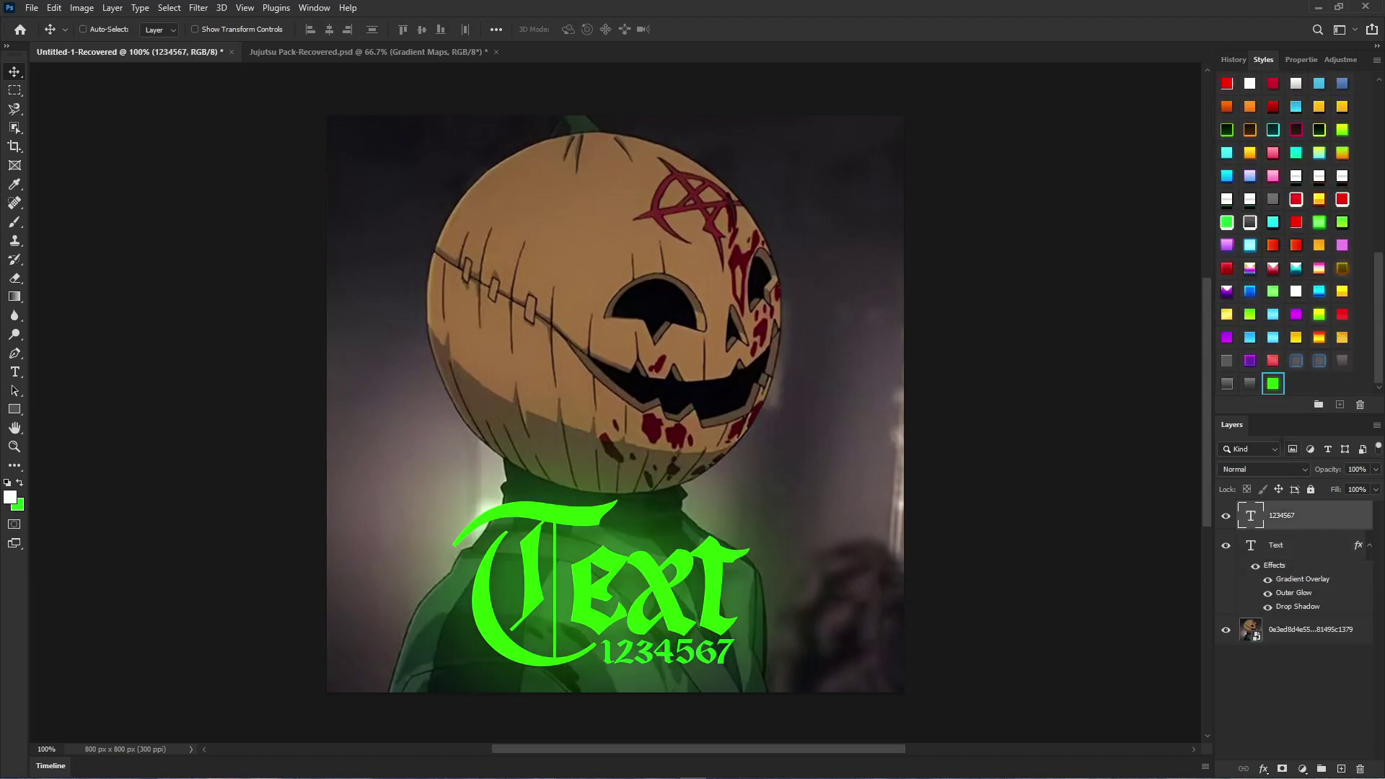
pyautogui.click(1273, 384)
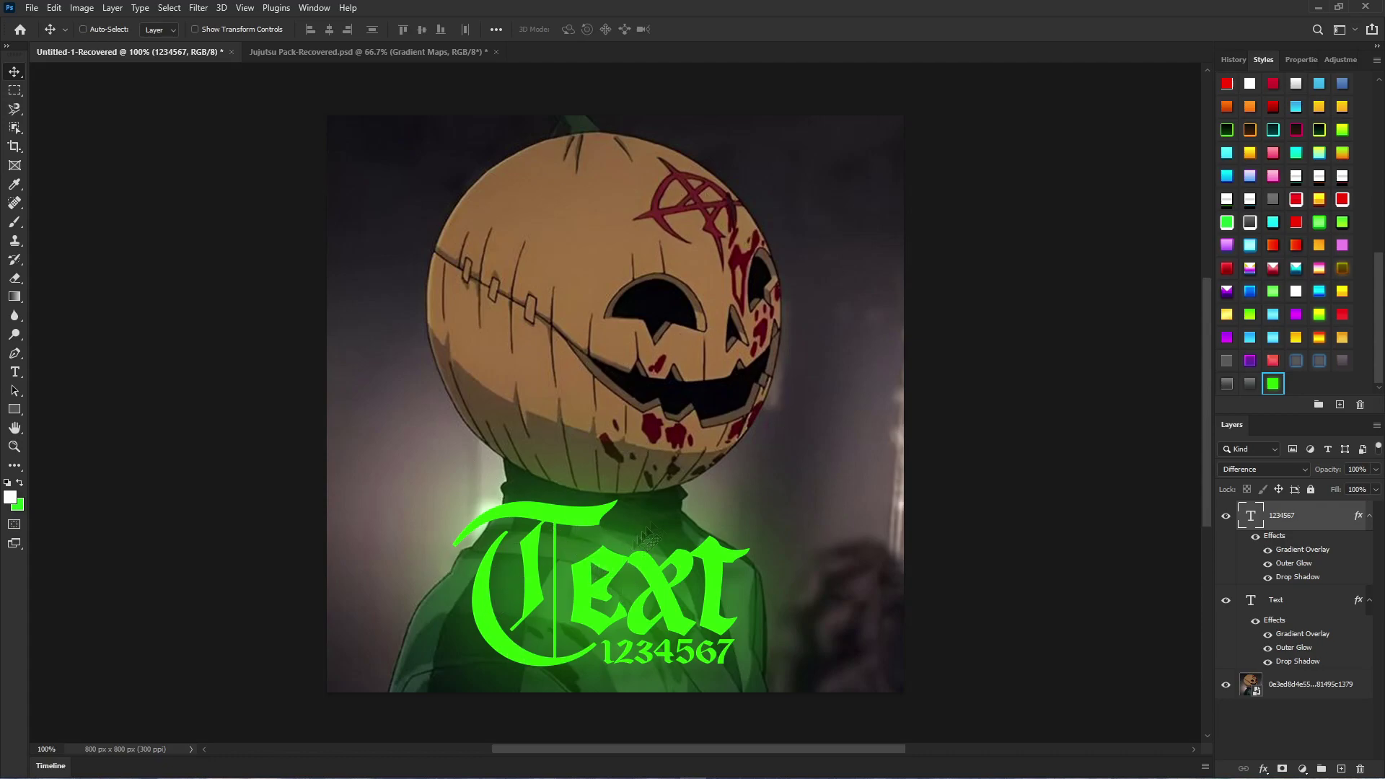
pyautogui.click(14, 371)
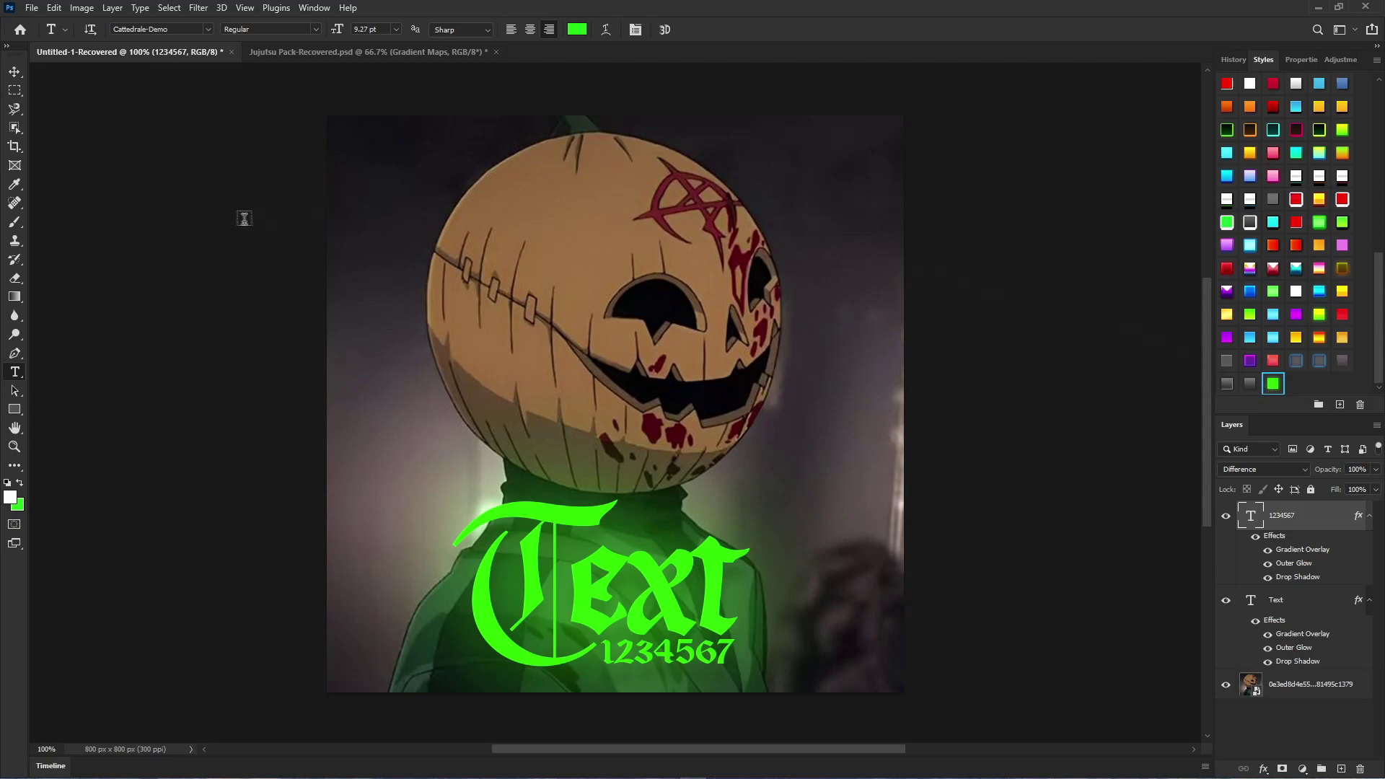
# Step: Copy the CC and Gradient Maps groups from Jujutsu Pack-Recovered.psd into Untitled-1-Recovered, above the text layers
pyautogui.click(290, 53)
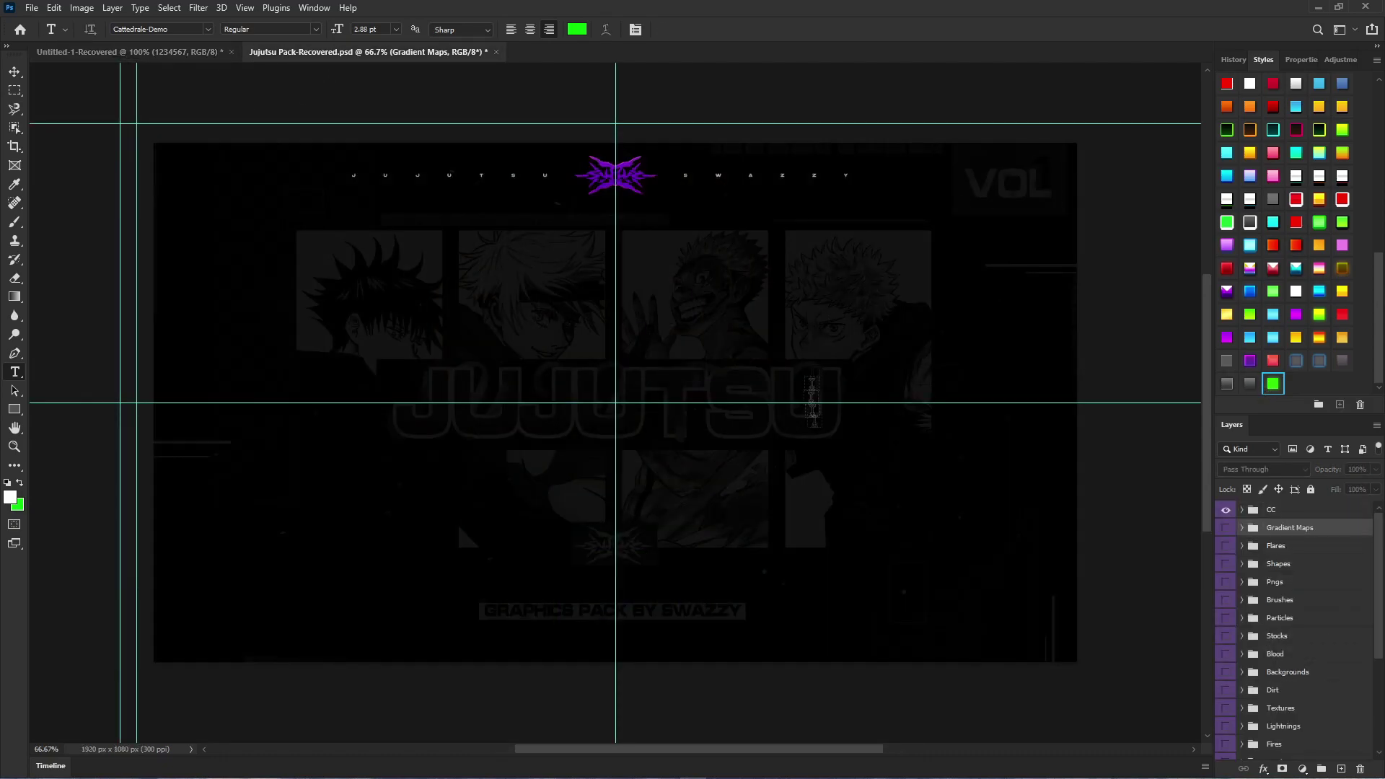
pyautogui.hotkey('alt', ']')
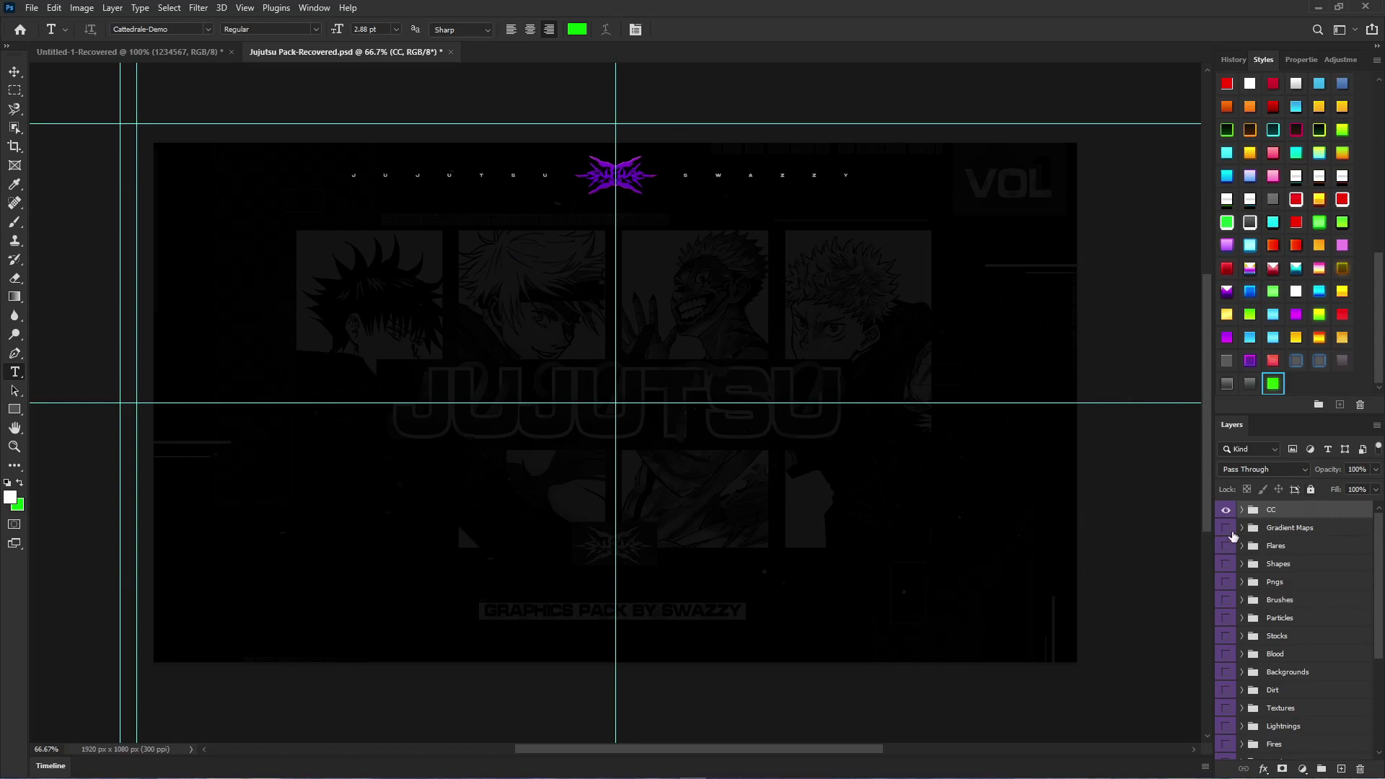
pyautogui.keyDown('shift'); pyautogui.click(1308, 536); pyautogui.keyUp('shift')
pyautogui.moveTo(1309, 536); pyautogui.dragTo(1150, 495)
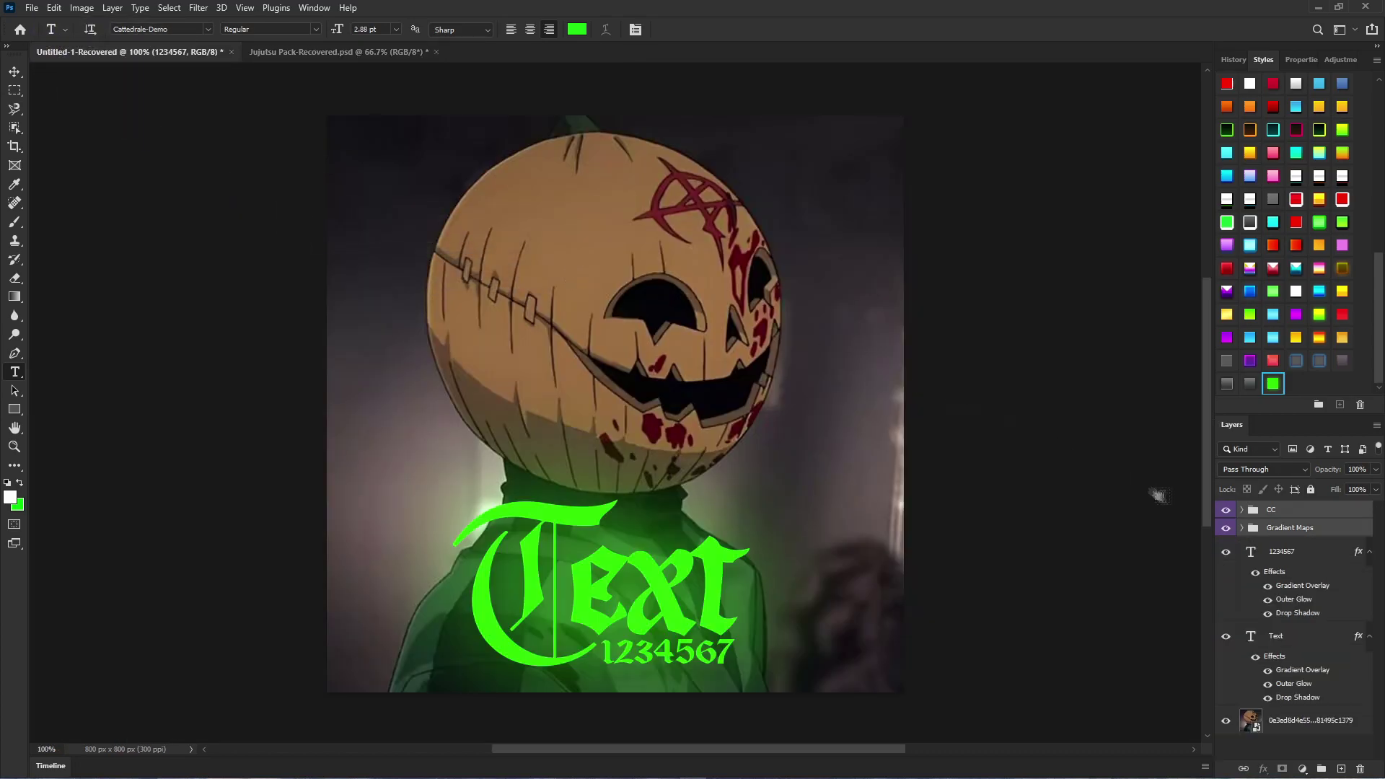
# Step: Compare the color-correction presets from CC 2 to CC 7 in the CC group and keep only CC 4 visible
pyautogui.click(1241, 510)
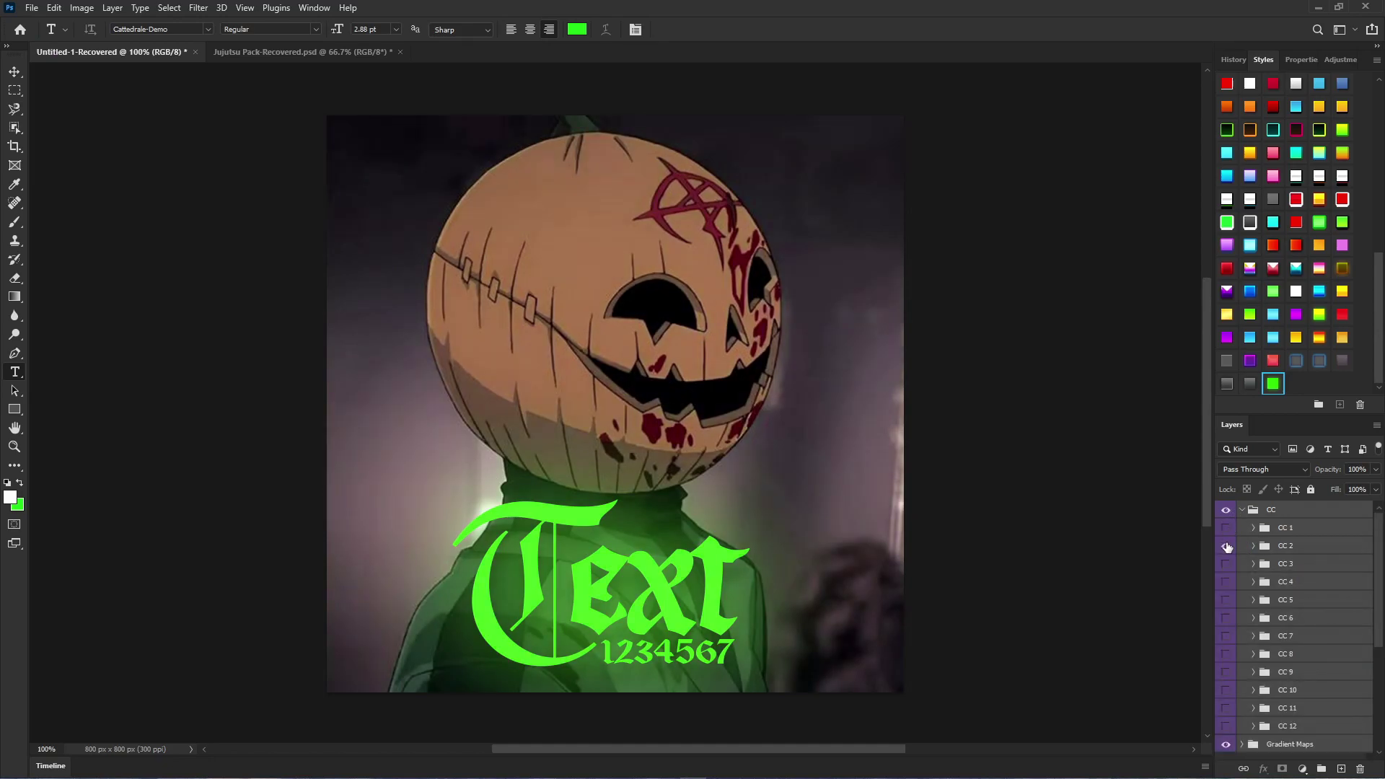
pyautogui.click(1228, 547)
pyautogui.click(1225, 564)
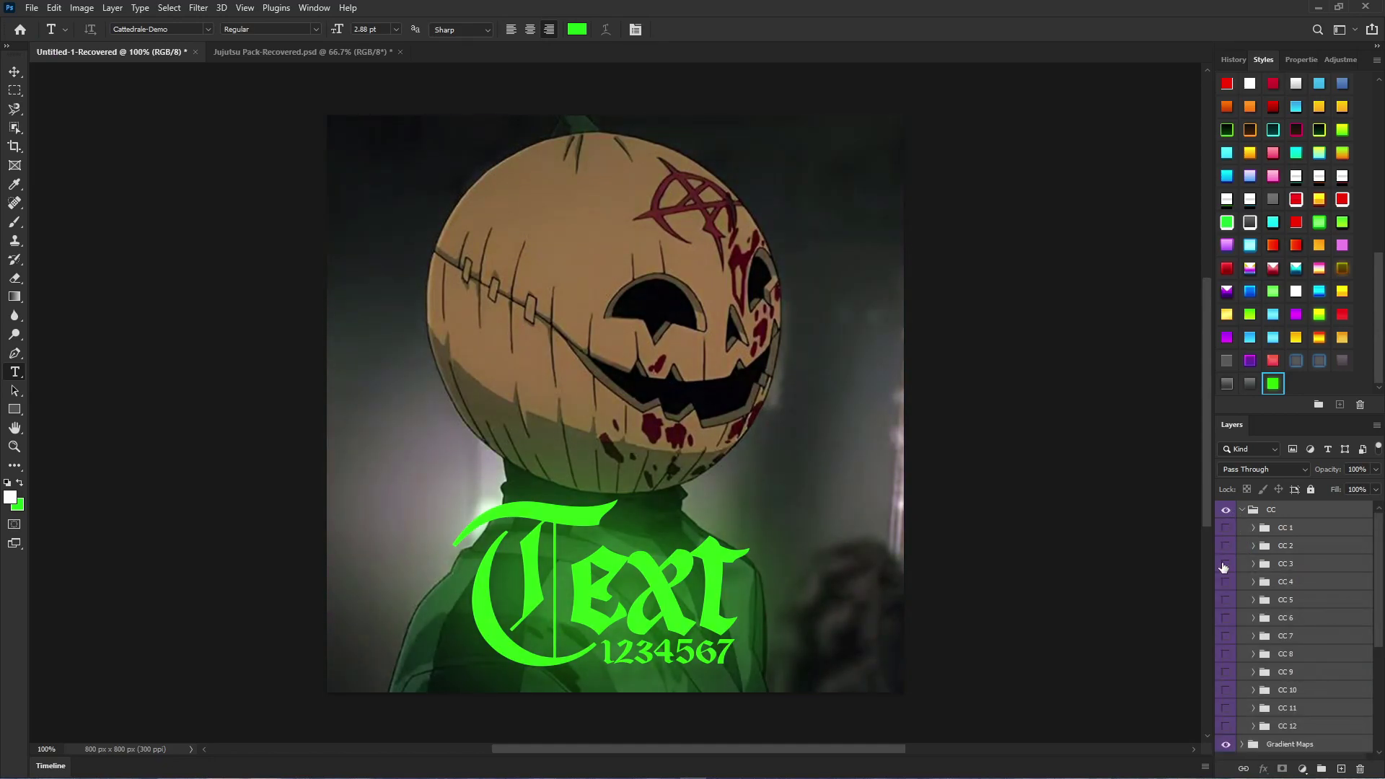
pyautogui.click(1224, 582)
pyautogui.click(1224, 583)
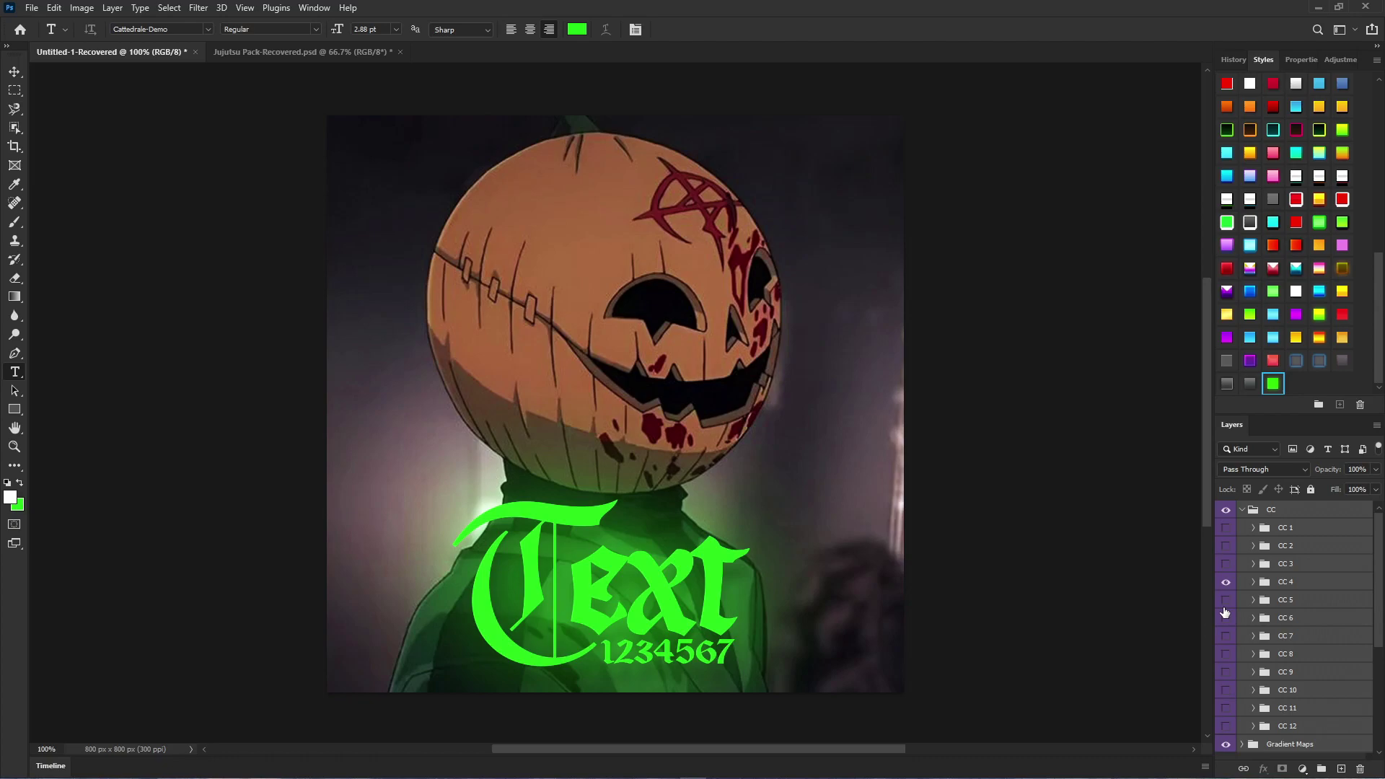
pyautogui.click(1227, 601)
pyautogui.click(1228, 621)
pyautogui.click(1226, 638)
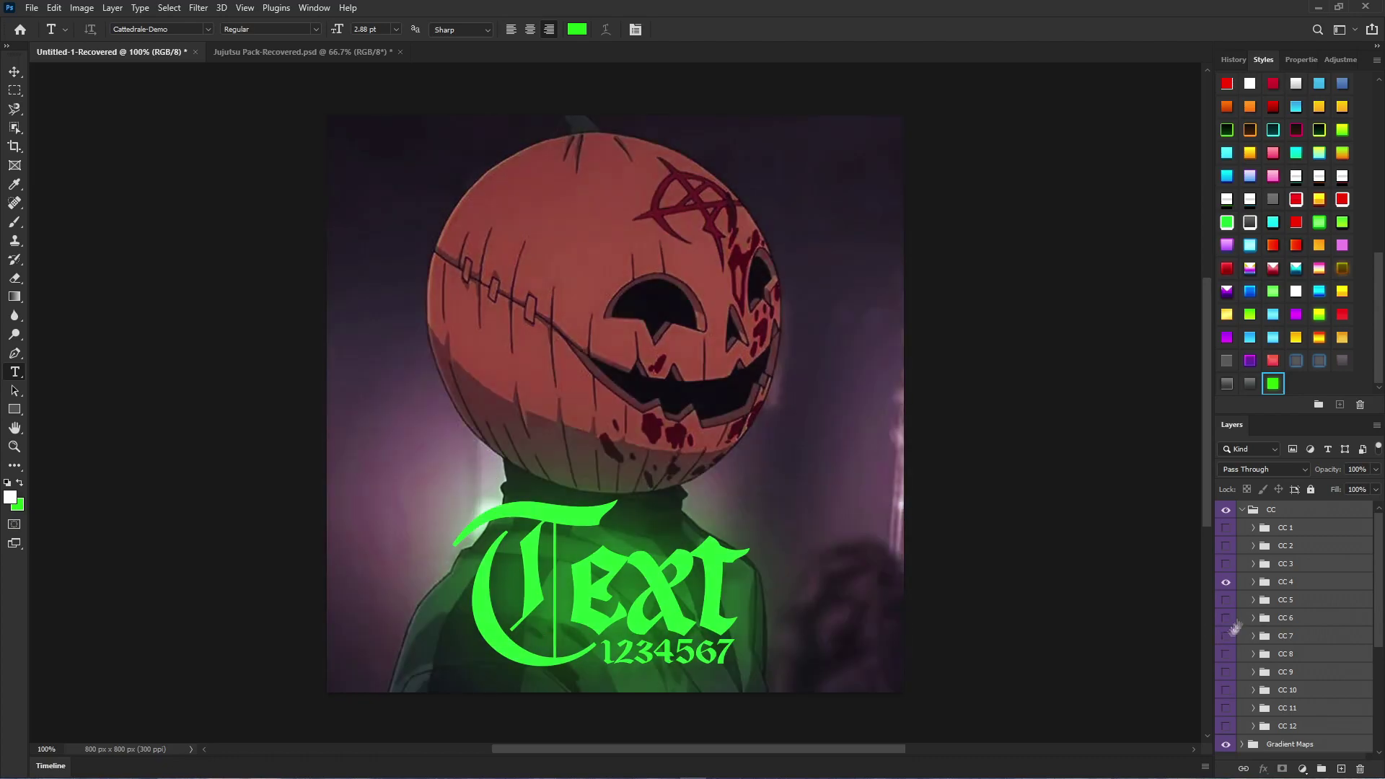
pyautogui.click(1227, 637)
pyautogui.click(1241, 510)
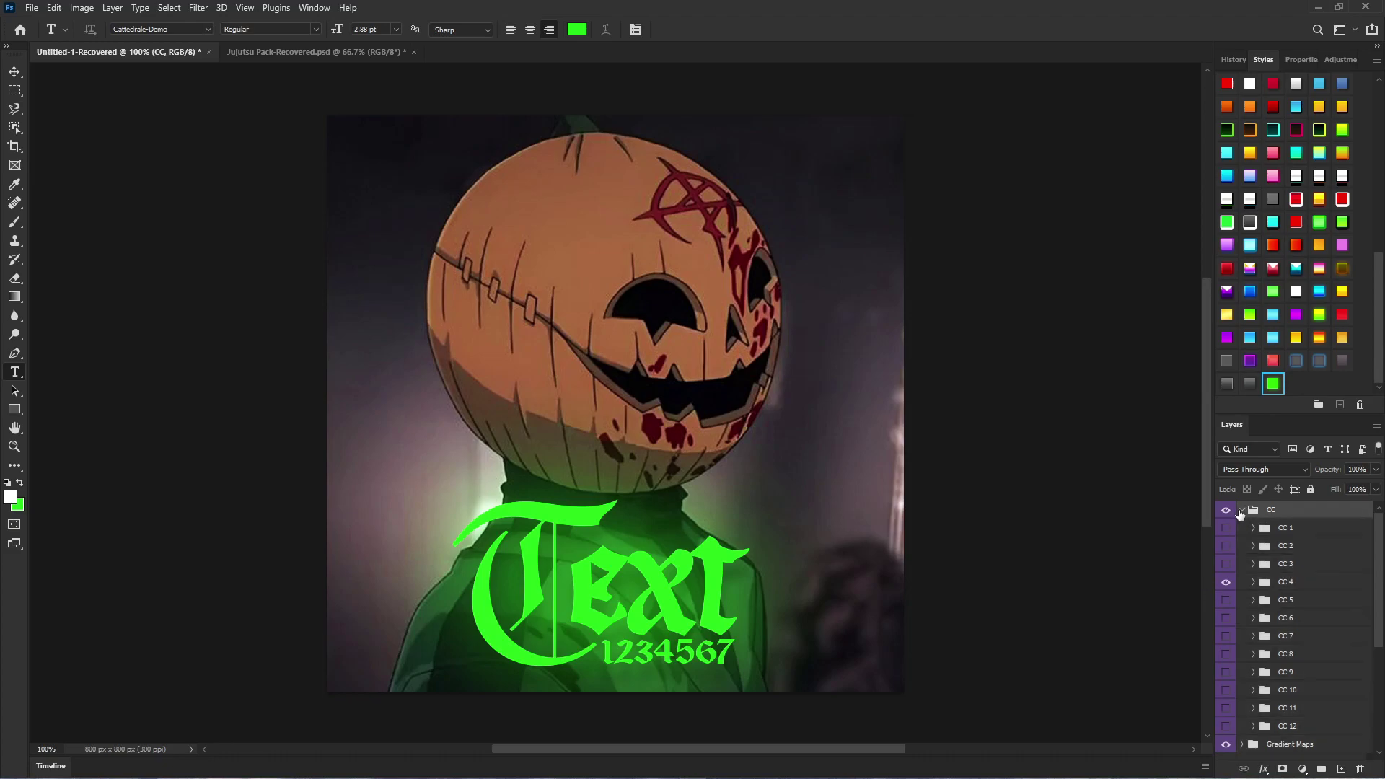
pyautogui.click(1241, 510)
pyautogui.scroll(-1, 498, 437)
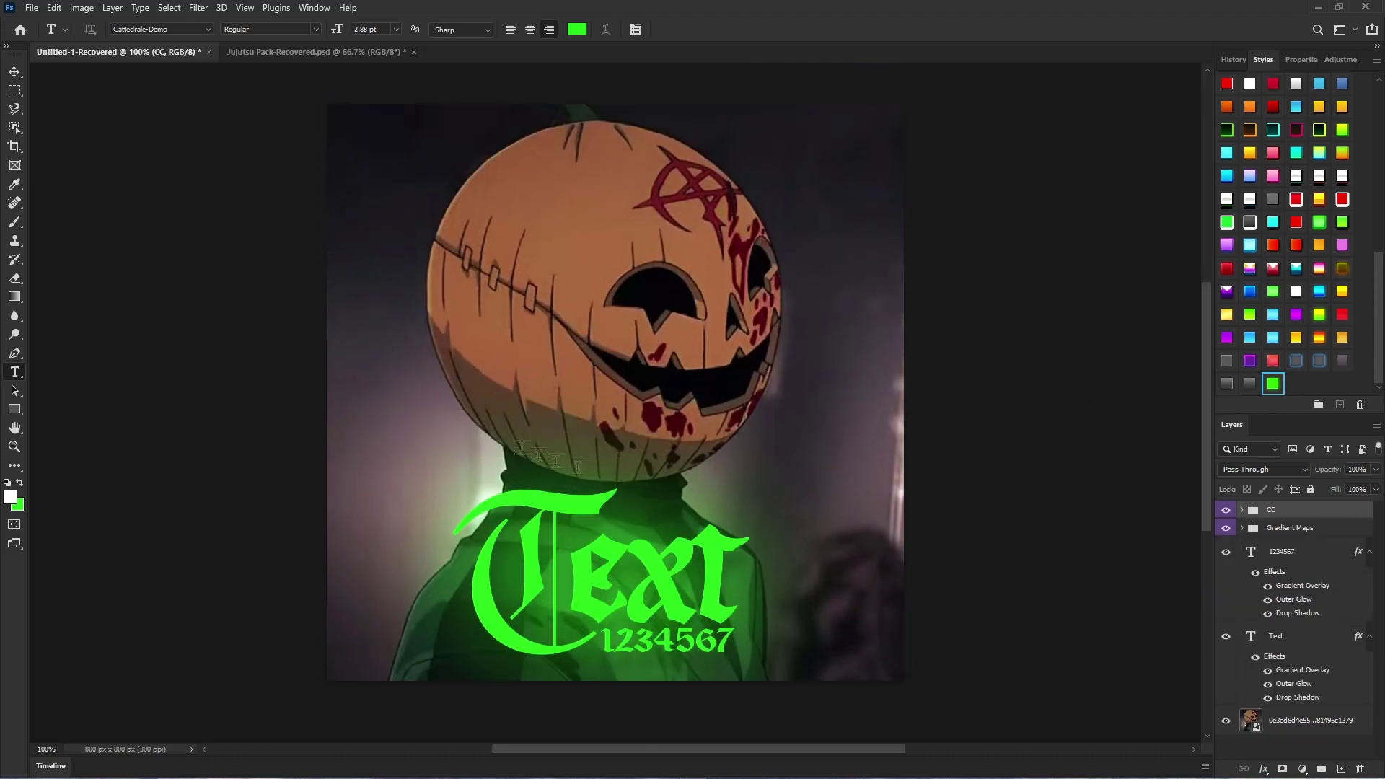
pyautogui.click(1274, 533)
pyautogui.click(1292, 553)
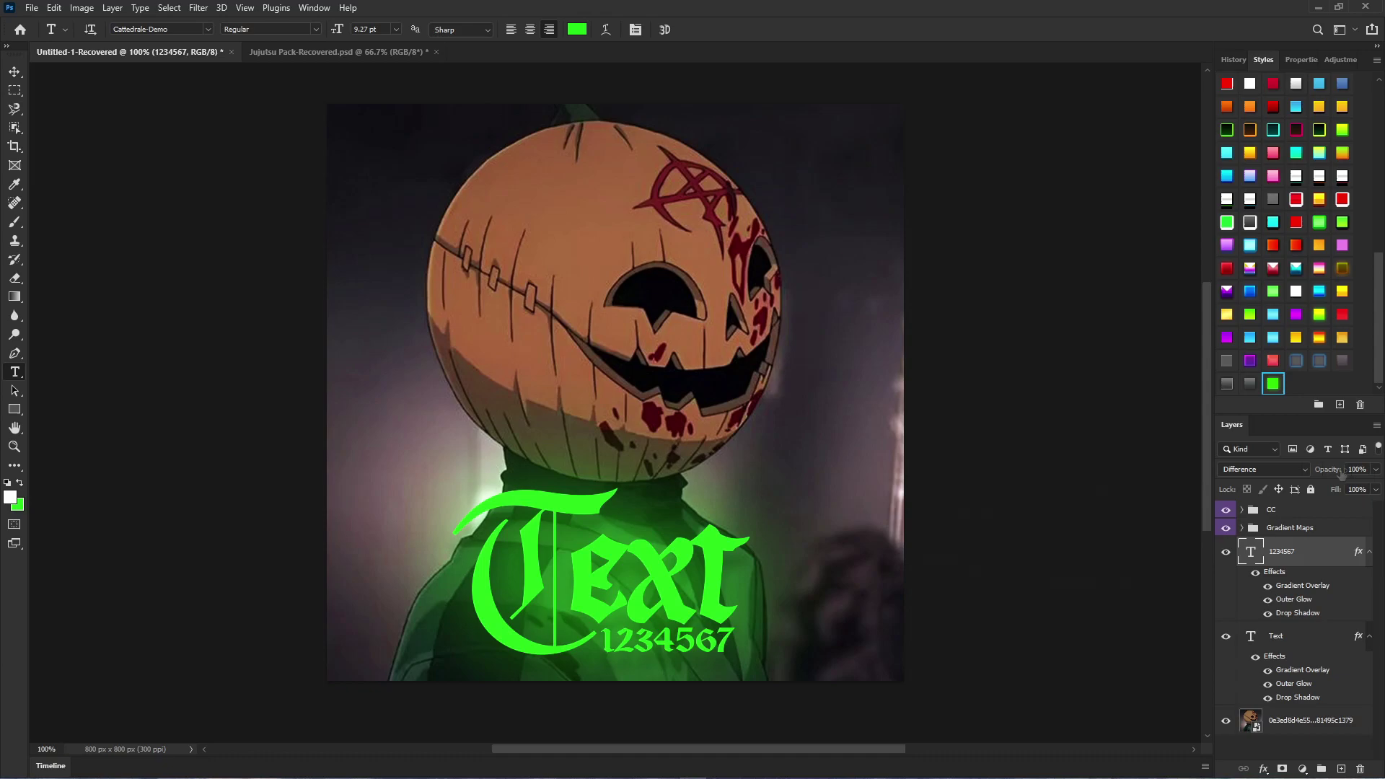
pyautogui.rightClick(1328, 599)
pyautogui.click(1281, 633)
pyautogui.click(1259, 635)
# Step: Preview several gradient maps from the Gradient Maps group on the artwork and hide each of them again
pyautogui.click(1242, 527)
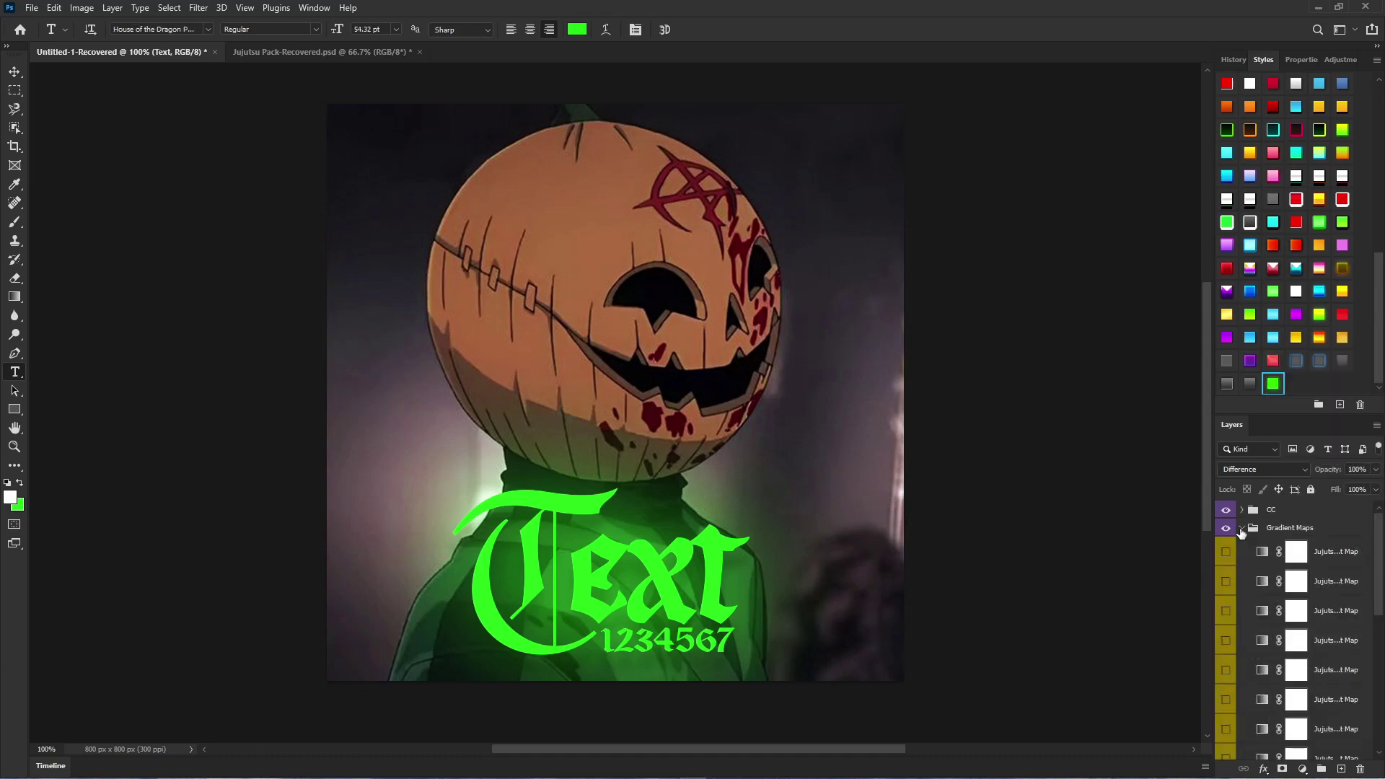
pyautogui.scroll(-5, 1175, 569)
pyautogui.scroll(-1, 1219, 635)
pyautogui.click(1226, 634)
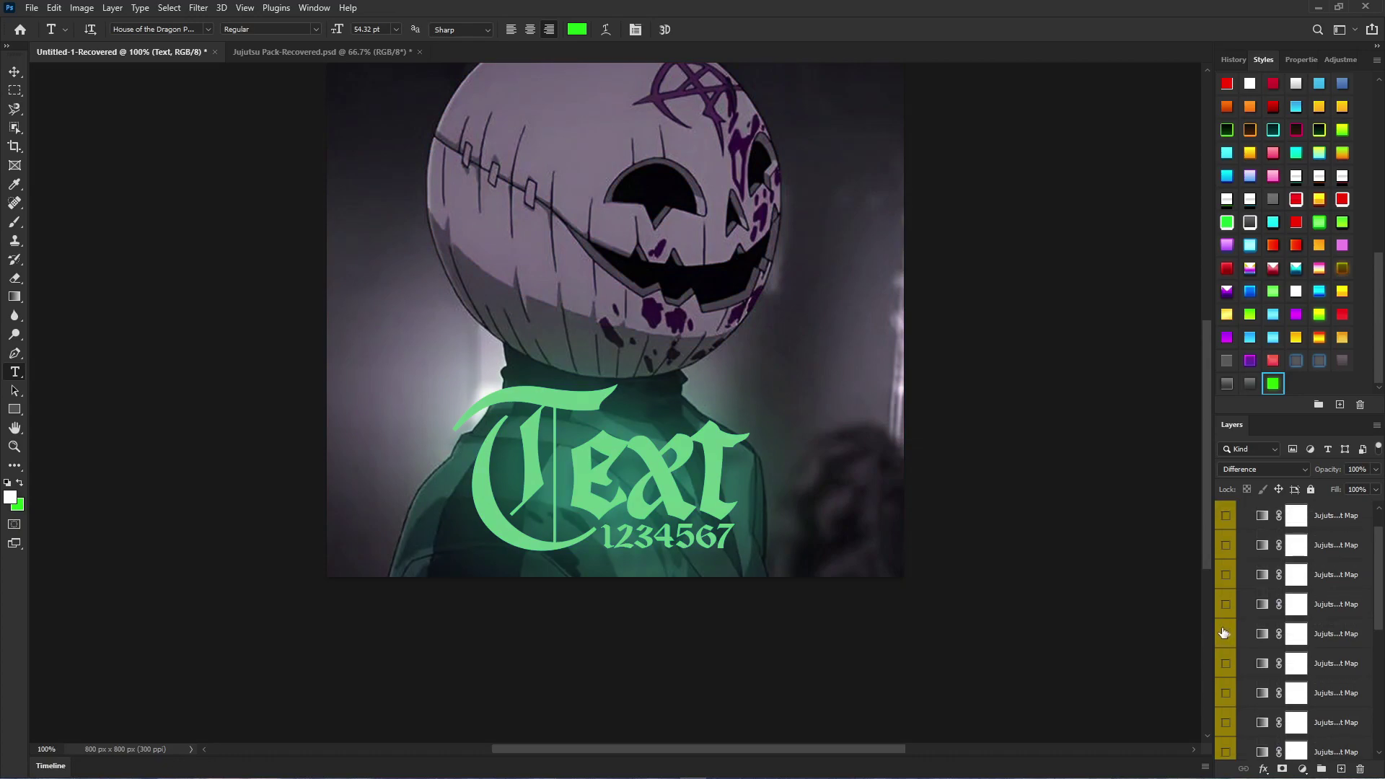
pyautogui.scroll(7, 966, 610)
pyautogui.click(1226, 663)
pyautogui.click(1226, 689)
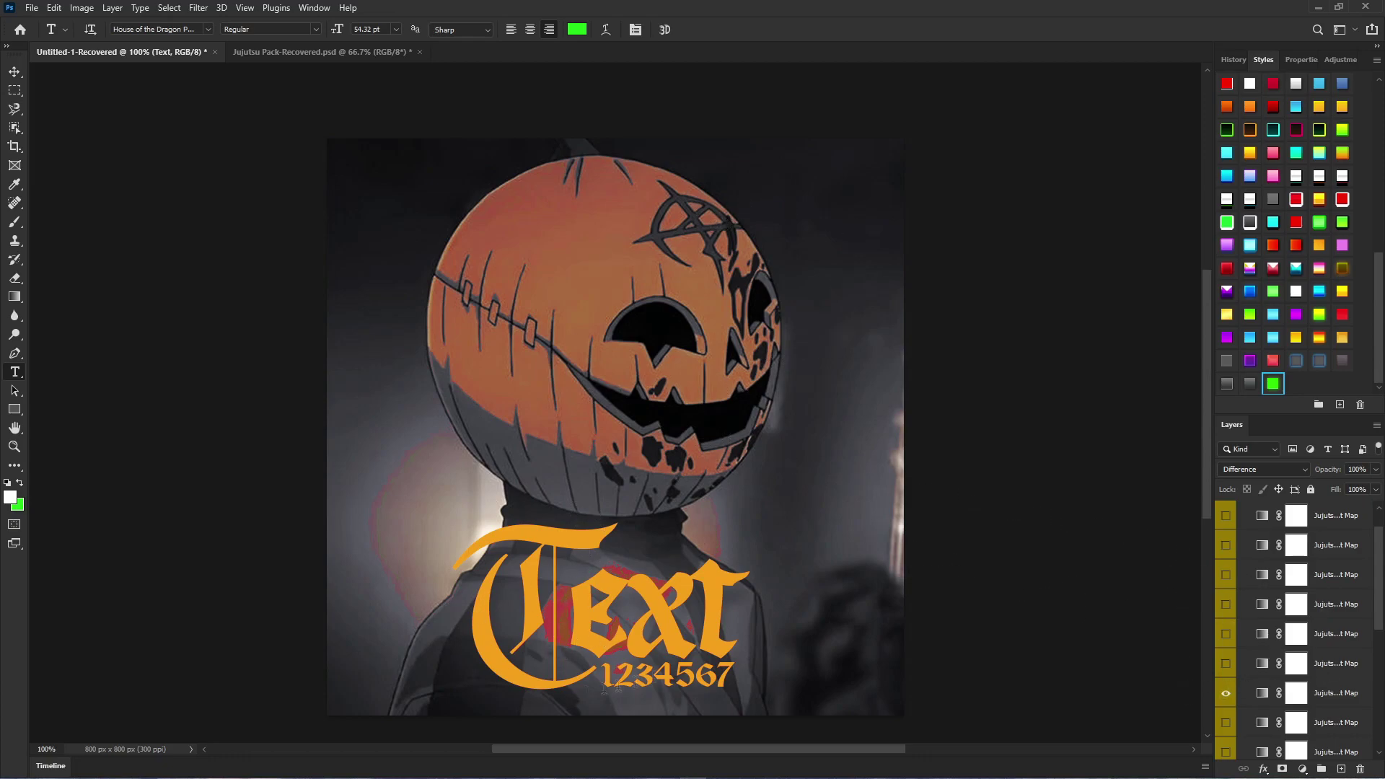
pyautogui.click(1226, 692)
pyautogui.scroll(1, 1234, 620)
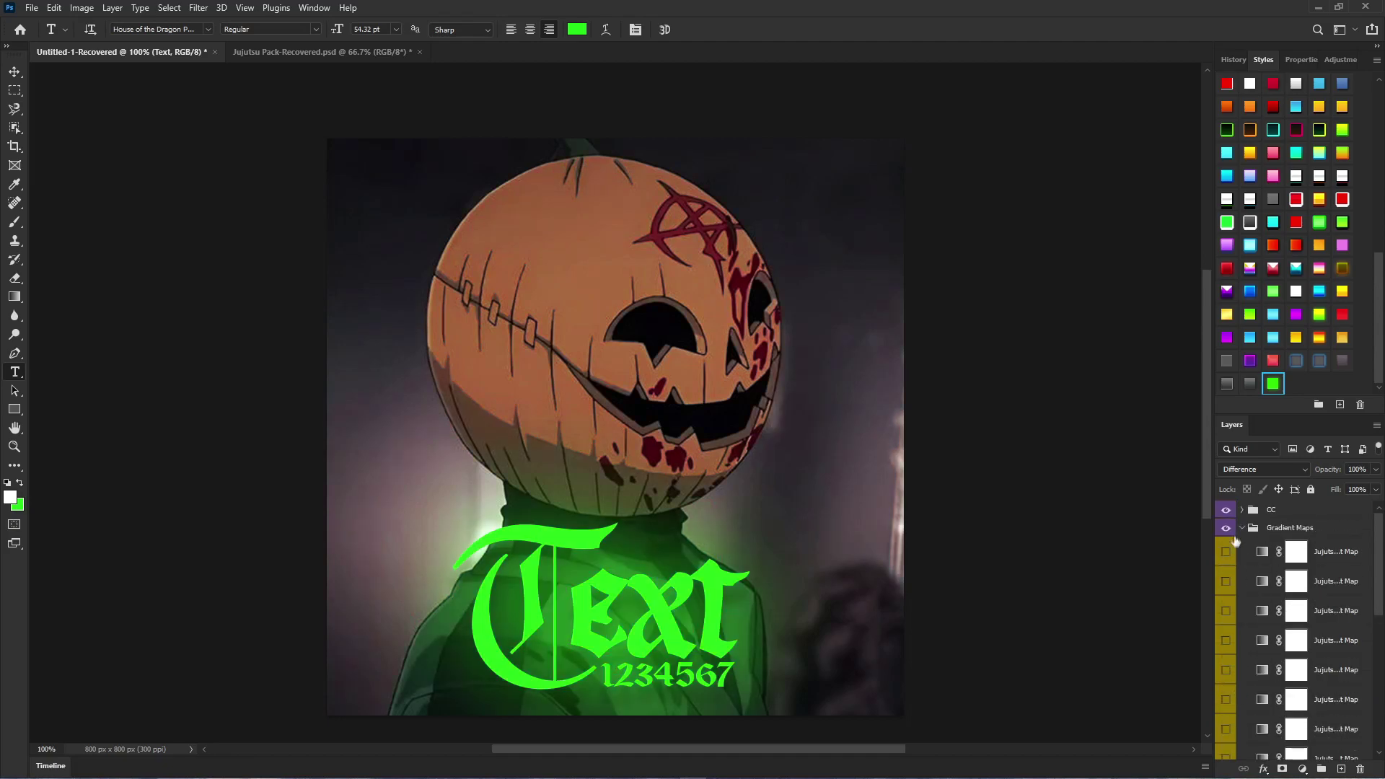
# Step: Collapse and delete the Gradient Maps group
pyautogui.click(1242, 527)
pyautogui.click(1284, 531)
pyautogui.press('Delete')
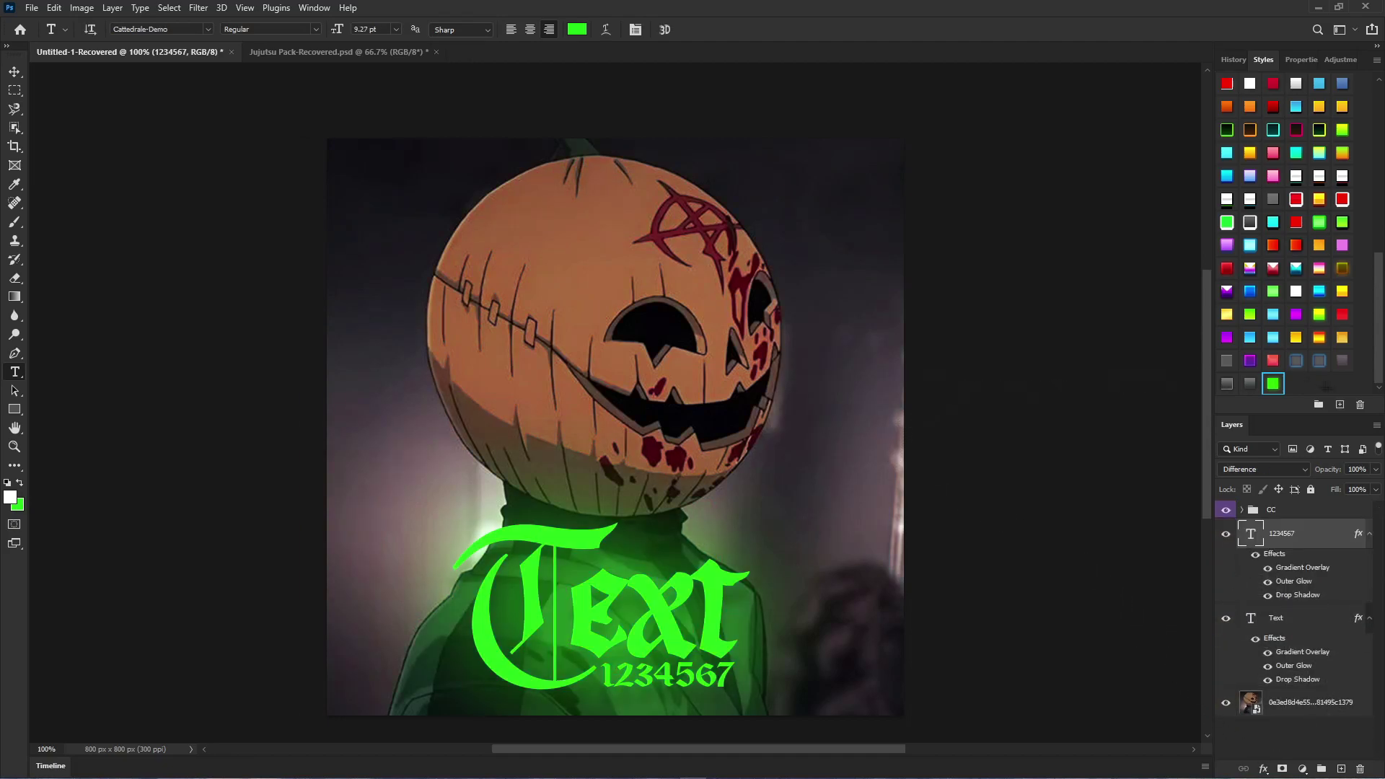
# Step: Rasterize the layer styles of the 1234567 layer and the Text layer
pyautogui.rightClick(1339, 529)
pyautogui.click(823, 2)
pyautogui.rightClick(1339, 543)
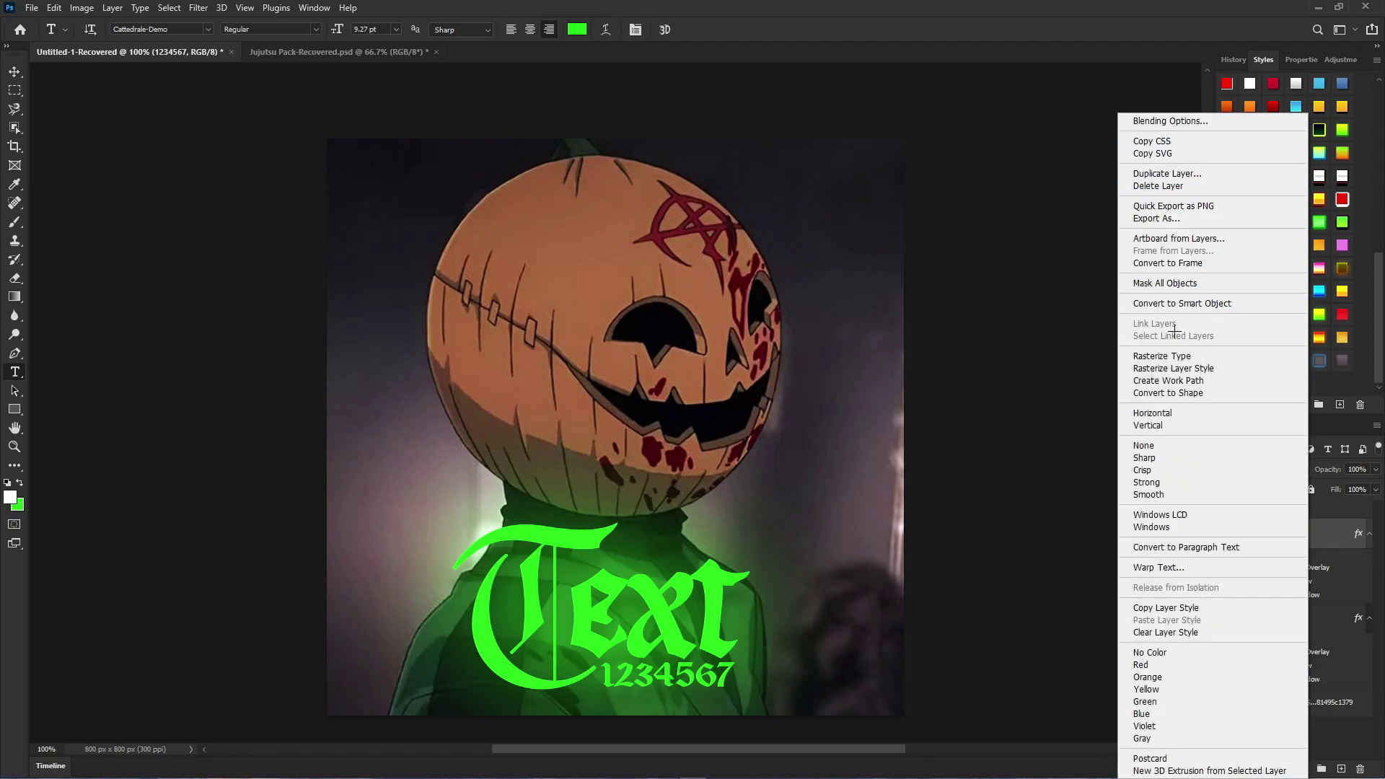
pyautogui.click(1178, 370)
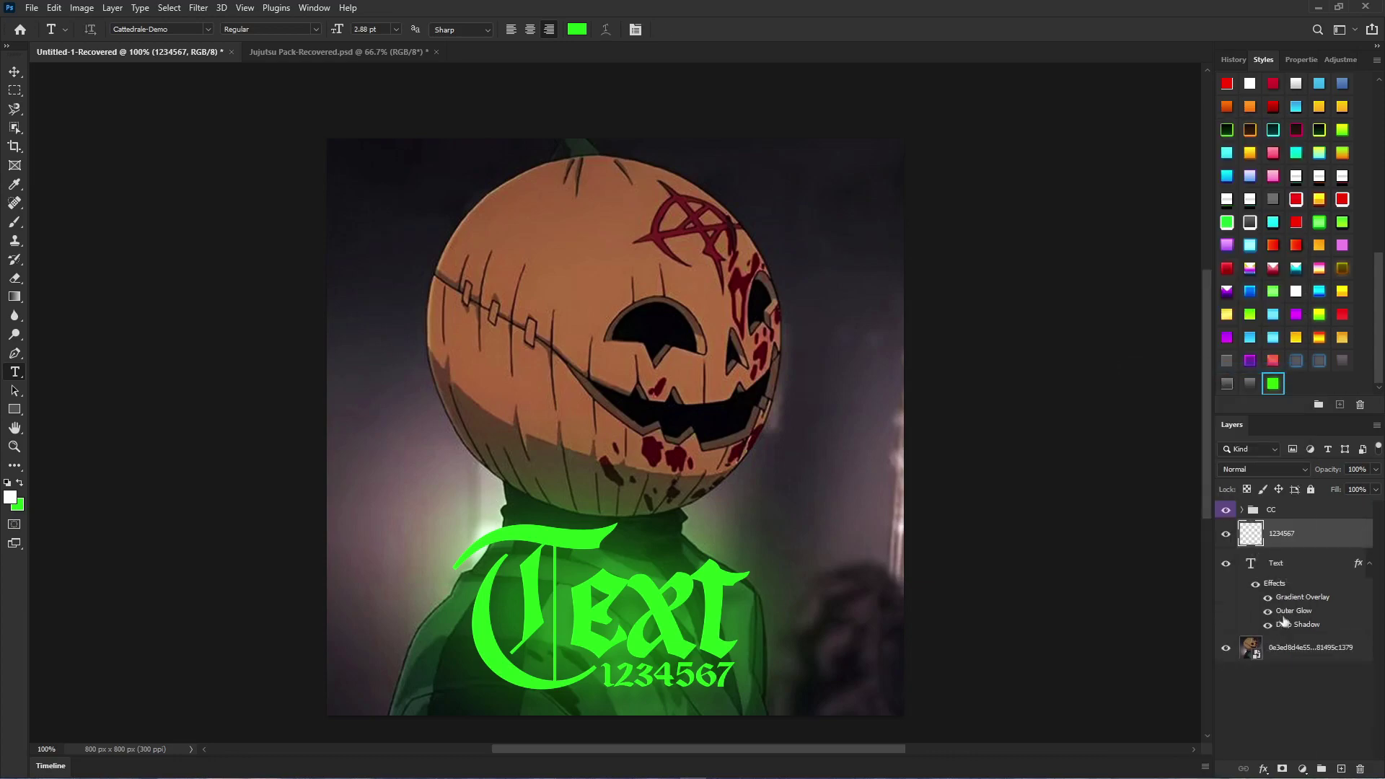
pyautogui.rightClick(1289, 574)
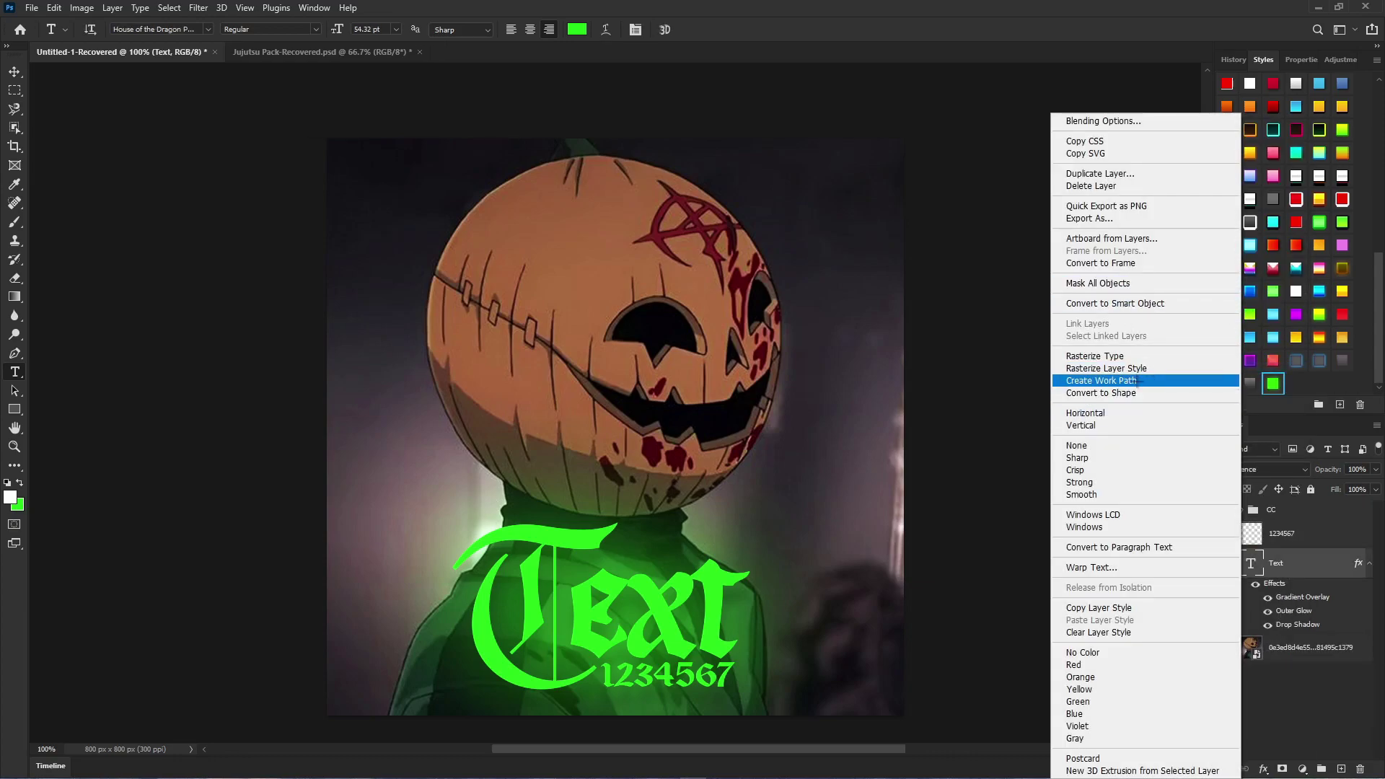
pyautogui.click(1166, 369)
pyautogui.click(1293, 543)
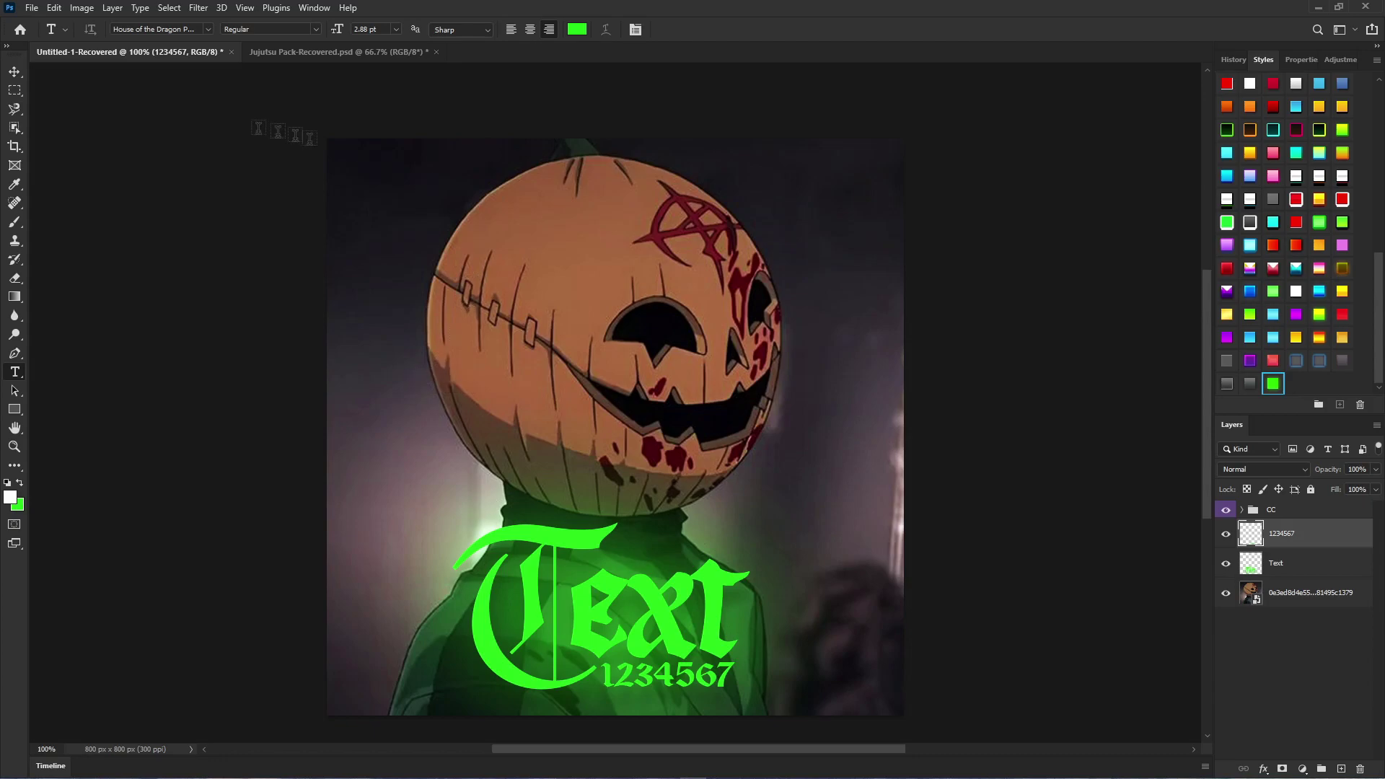
# Step: Switch to Jujutsu Pack-Recovered.psd, select the Blood and Dirt groups together and make both visible
pyautogui.click(20, 357)
pyautogui.click(339, 51)
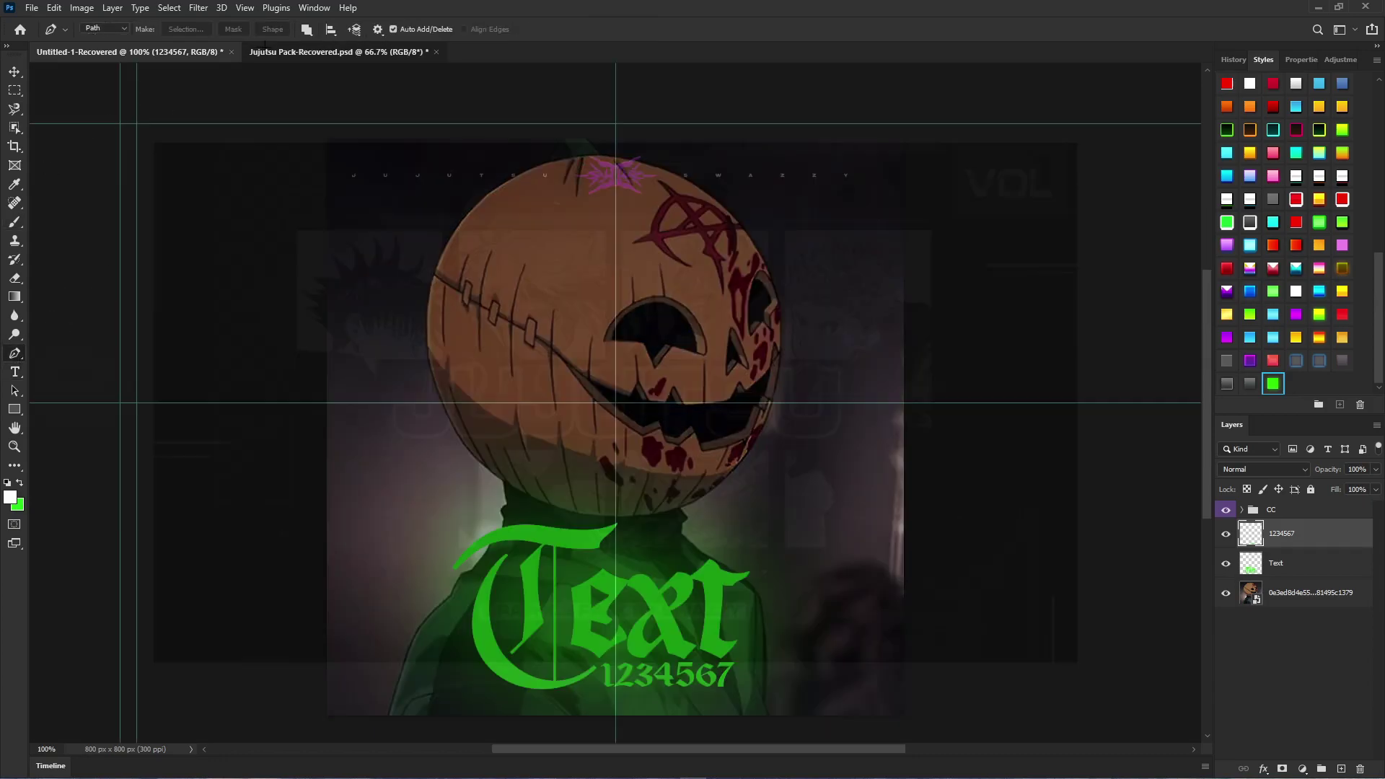
pyautogui.scroll(-3, 1296, 668)
pyautogui.scroll(2, 1296, 671)
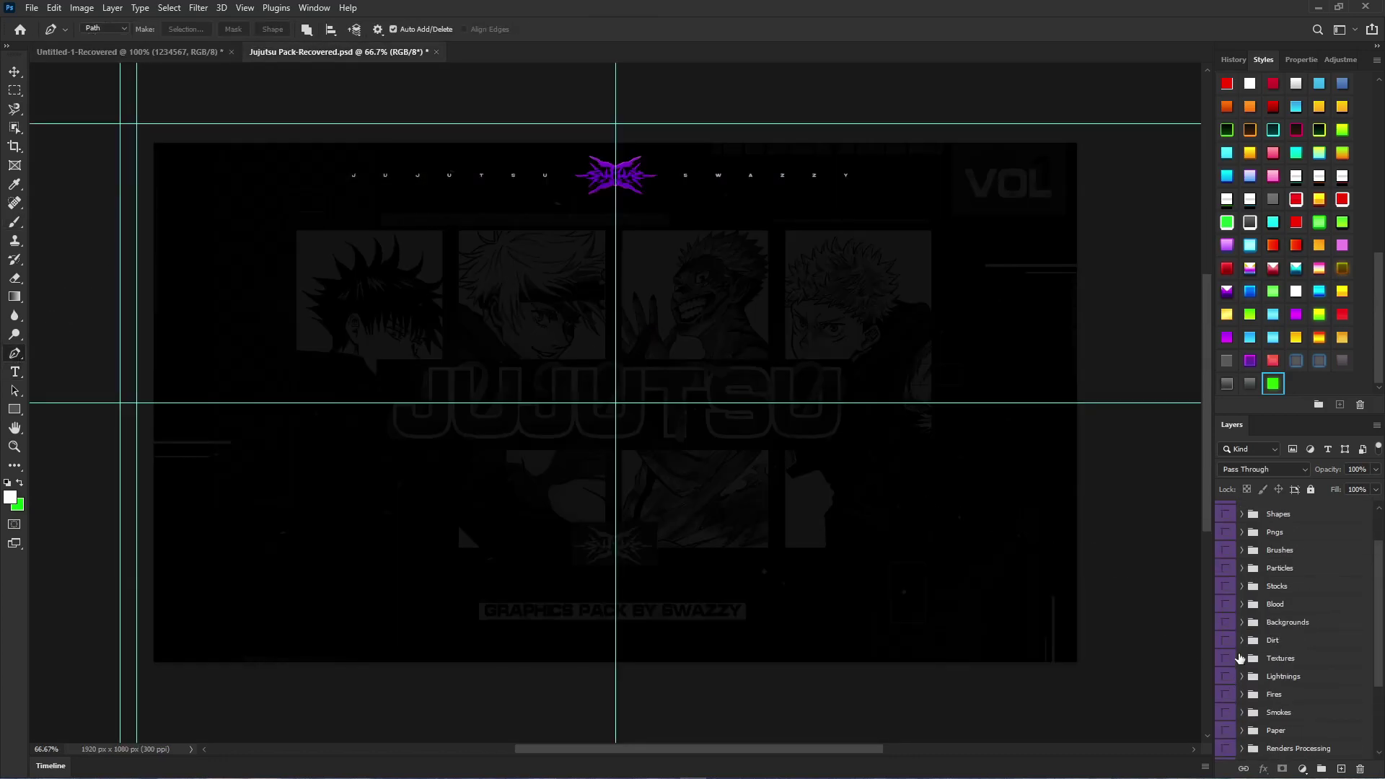
pyautogui.click(1296, 620)
pyautogui.click(1296, 608)
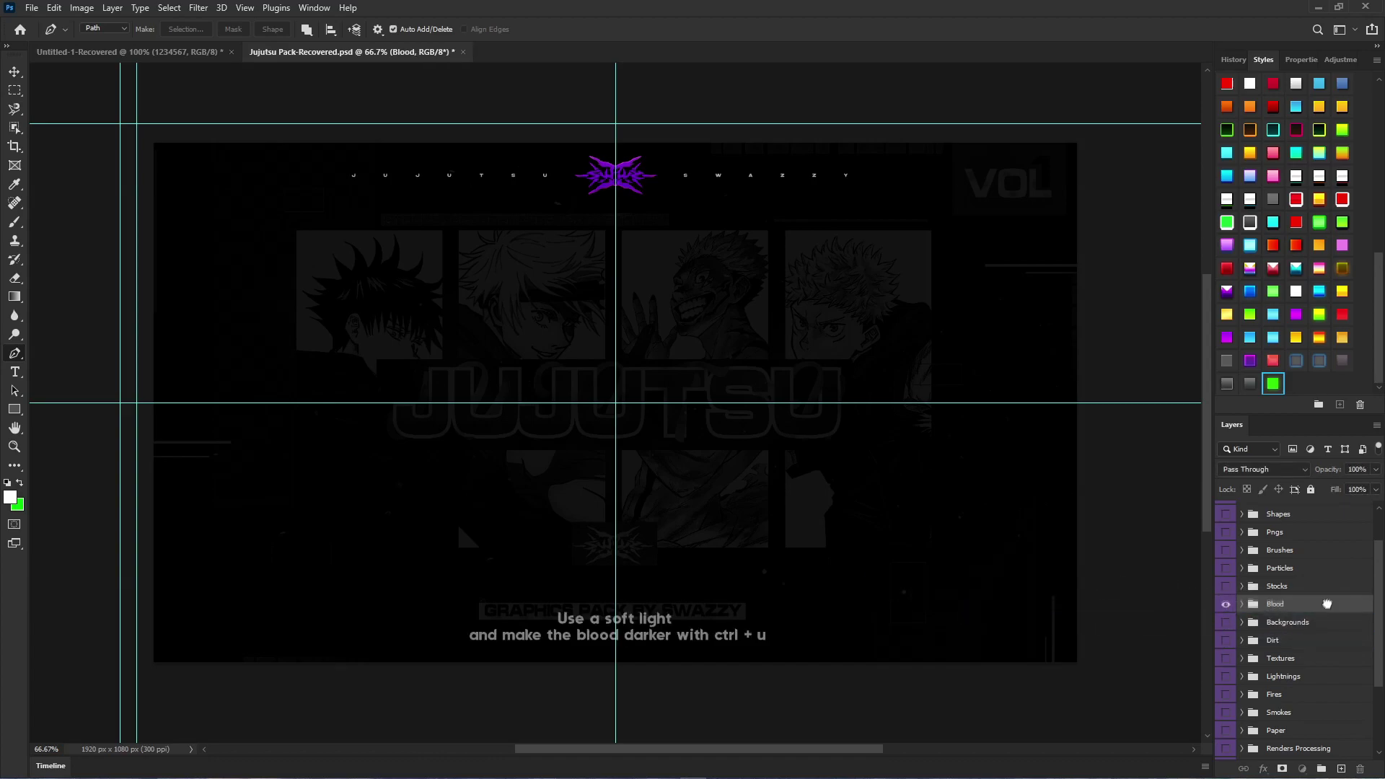
pyautogui.keyDown('ctrl'); pyautogui.click(1299, 641); pyautogui.keyUp('ctrl')
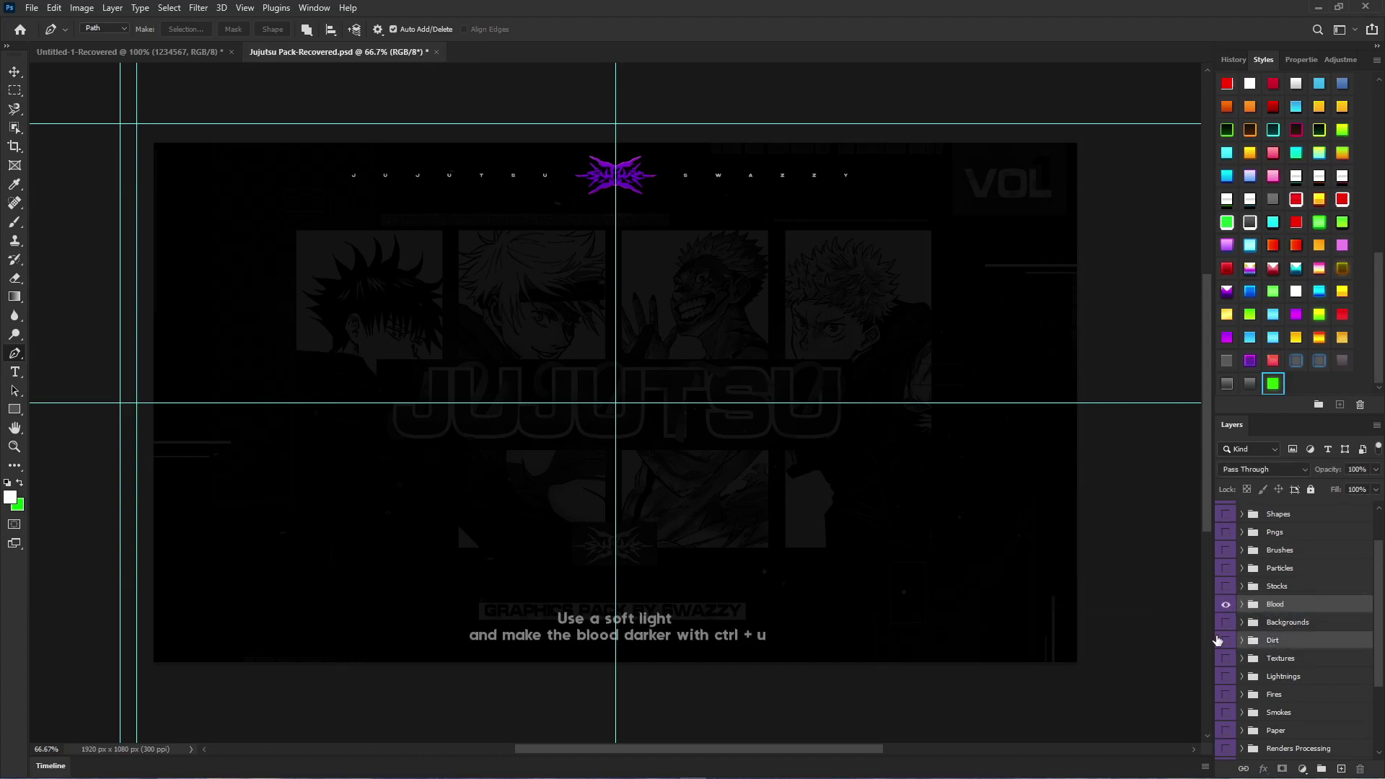
pyautogui.click(1226, 640)
# Step: Delete the stray Stocks copy and copy the Blood and Dirt groups into Untitled-1-Recovered, directly below the CC group
pyautogui.moveTo(146, 116); pyautogui.dragTo(710, 362)
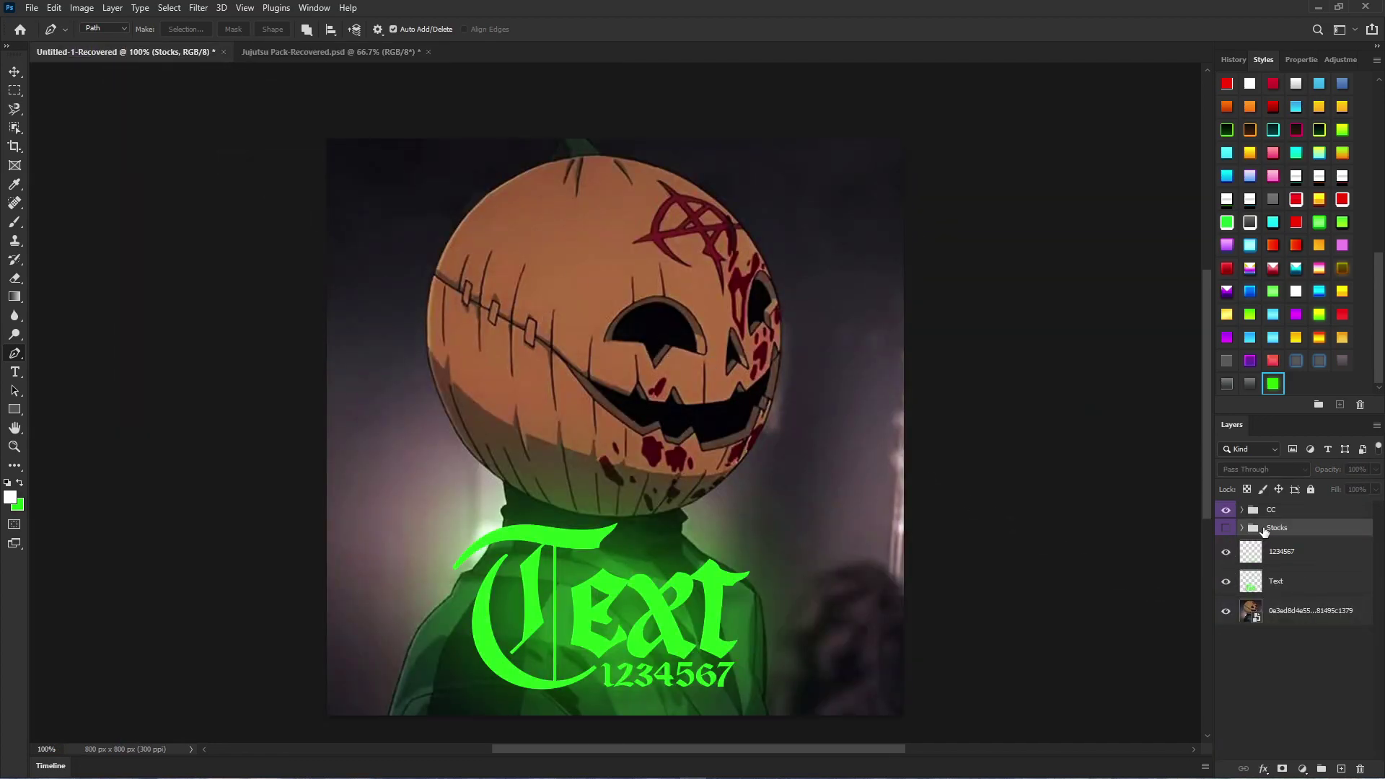
pyautogui.press('Delete')
pyautogui.click(316, 54)
pyautogui.moveTo(1286, 657); pyautogui.dragTo(846, 519)
pyautogui.moveTo(1039, 613); pyautogui.dragTo(696, 383)
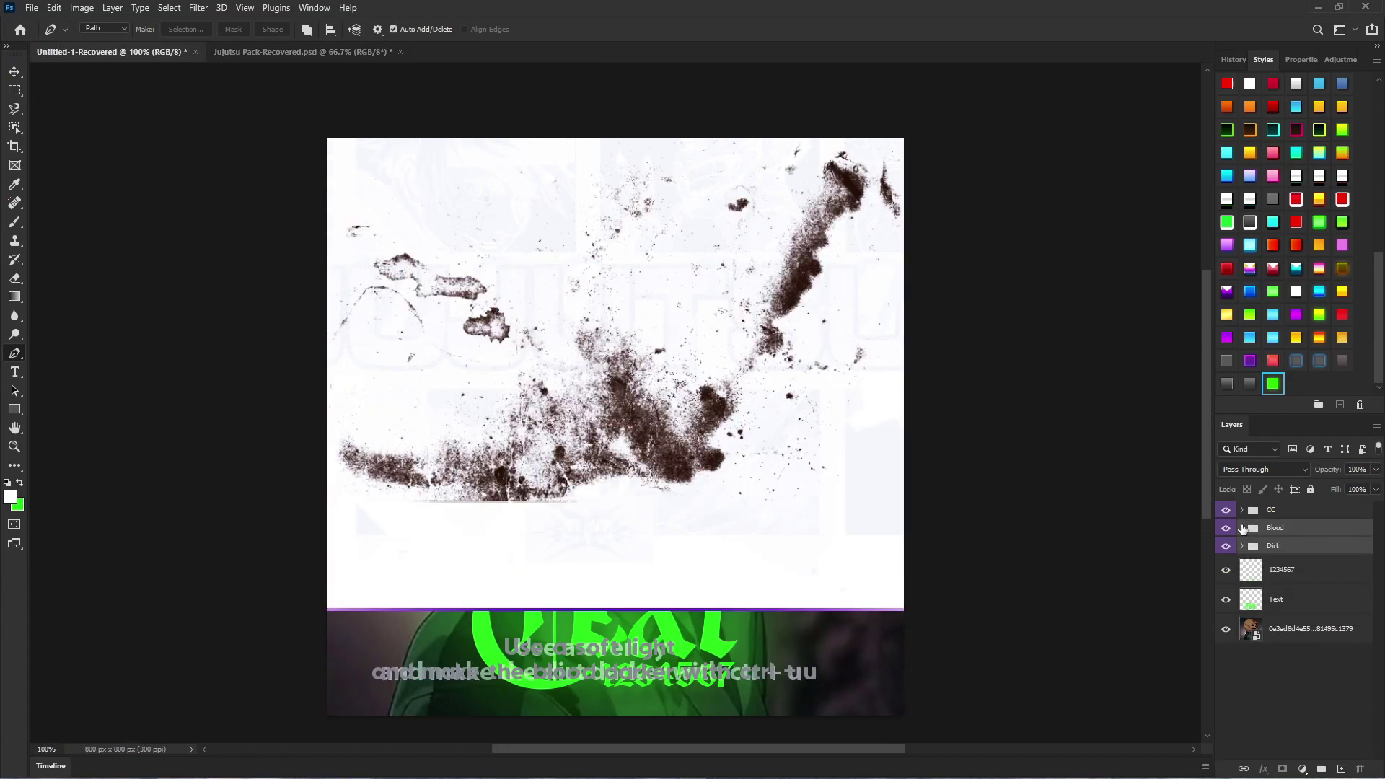
# Step: Hide the Dirt group, keep the Blood group visible and expand it
pyautogui.click(1226, 546)
pyautogui.click(1226, 528)
pyautogui.click(1242, 527)
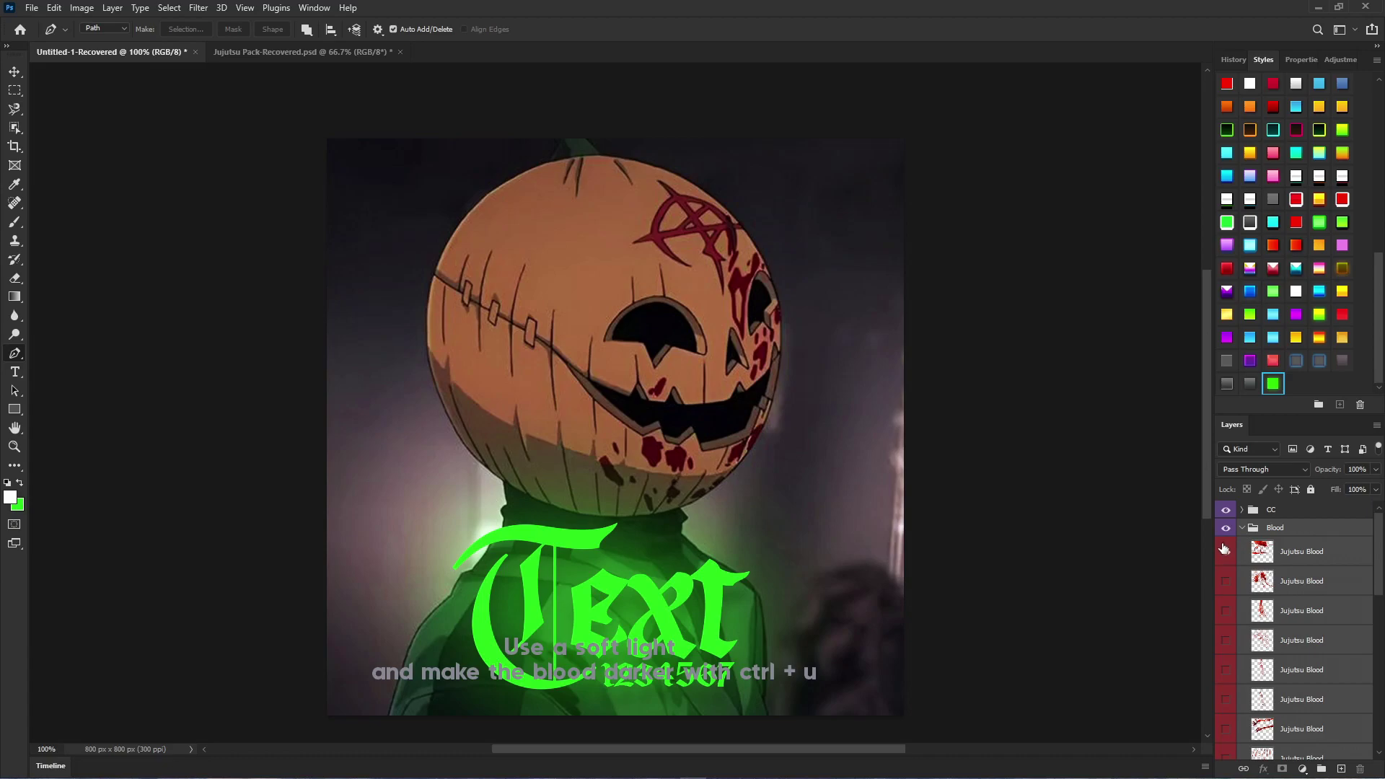
# Step: Preview the first few Jujutsu Blood layers and leave only the fourth one, a scattered splatter, visible
pyautogui.click(1226, 551)
pyautogui.click(1268, 565)
pyautogui.click(1225, 558)
pyautogui.click(1224, 580)
pyautogui.click(1222, 590)
pyautogui.click(1219, 615)
pyautogui.click(1219, 619)
pyautogui.click(1225, 610)
pyautogui.click(1225, 640)
# Step: Hide the How to use layer at the end of the Blood group
pyautogui.scroll(-3, 1287, 709)
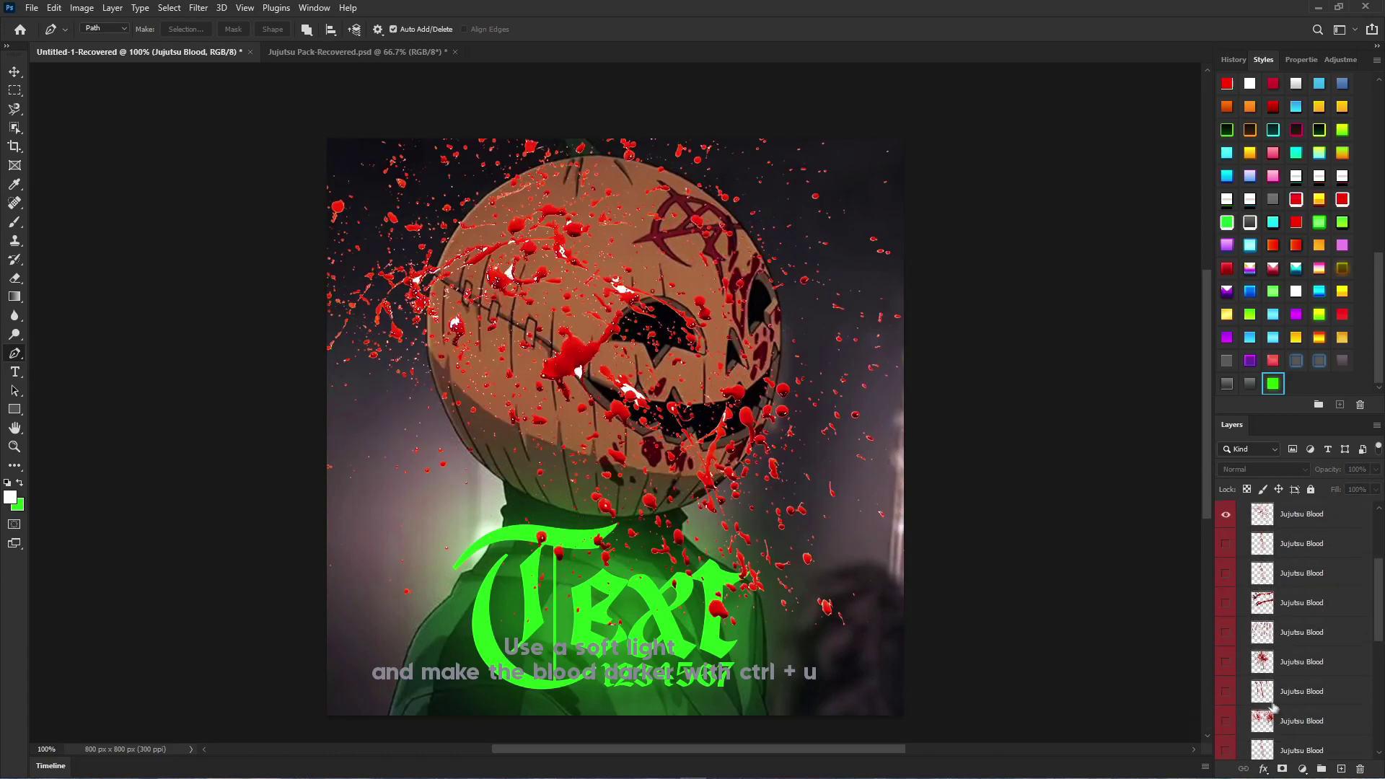
pyautogui.scroll(-5, 1298, 714)
pyautogui.click(1354, 638)
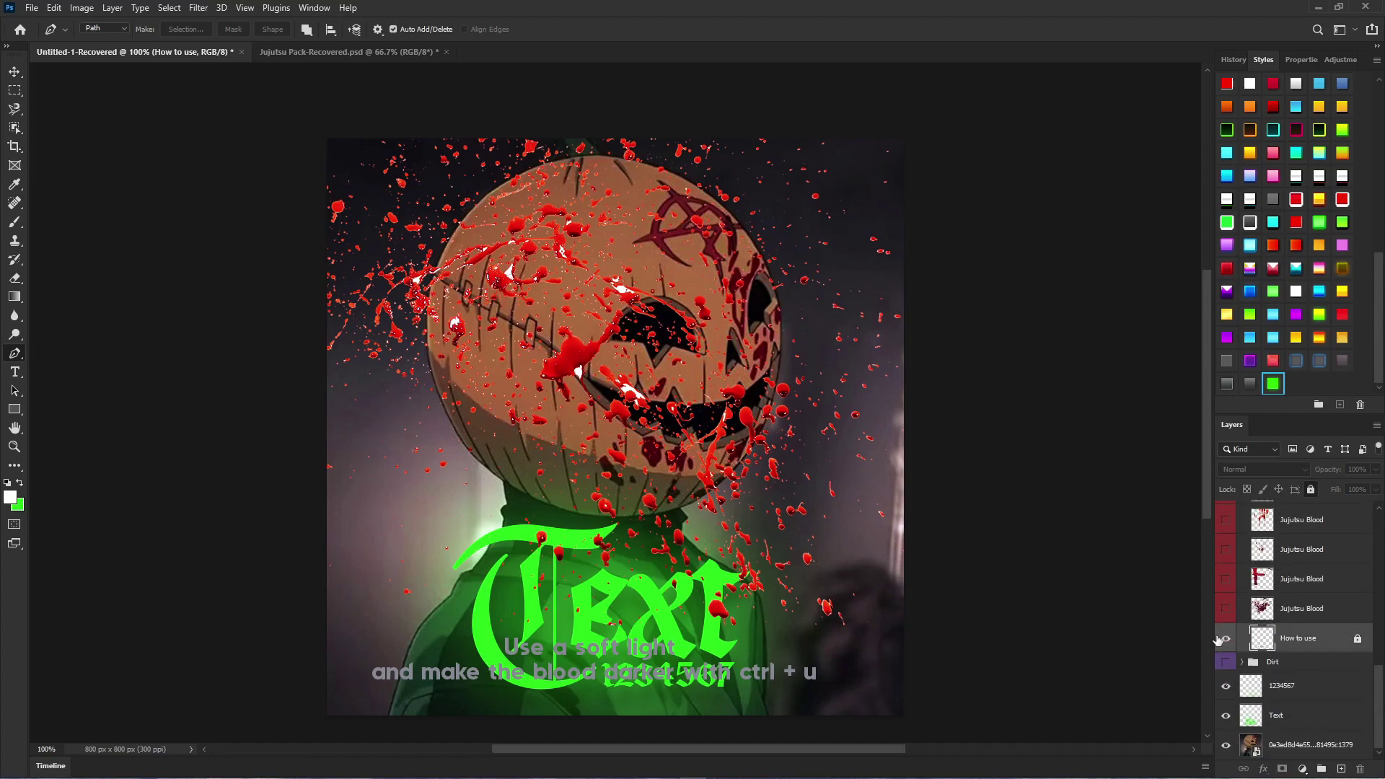
pyautogui.click(1225, 638)
pyautogui.scroll(5, 1299, 613)
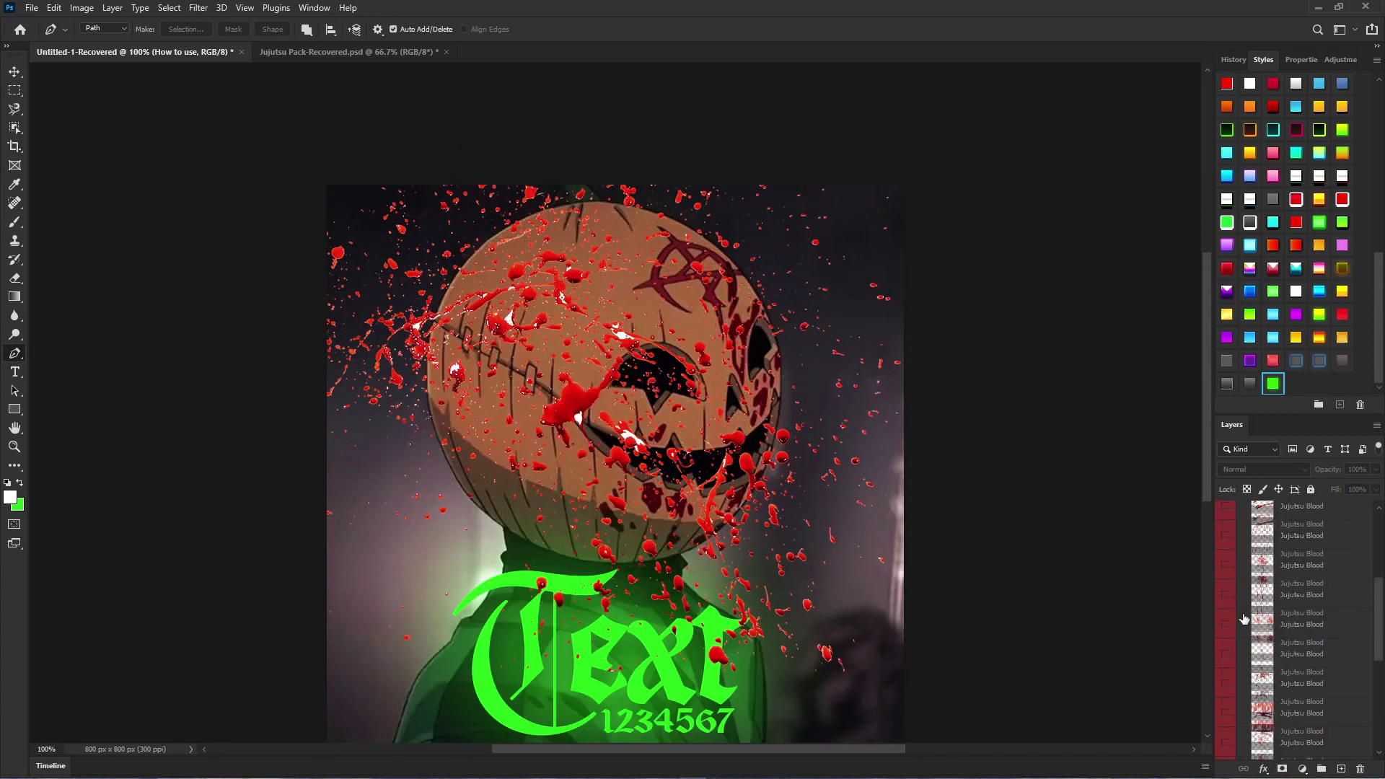
# Step: Select the visible Jujutsu Blood layer, show transform controls and move the splatter down over the mouth and lettering
pyautogui.click(1281, 579)
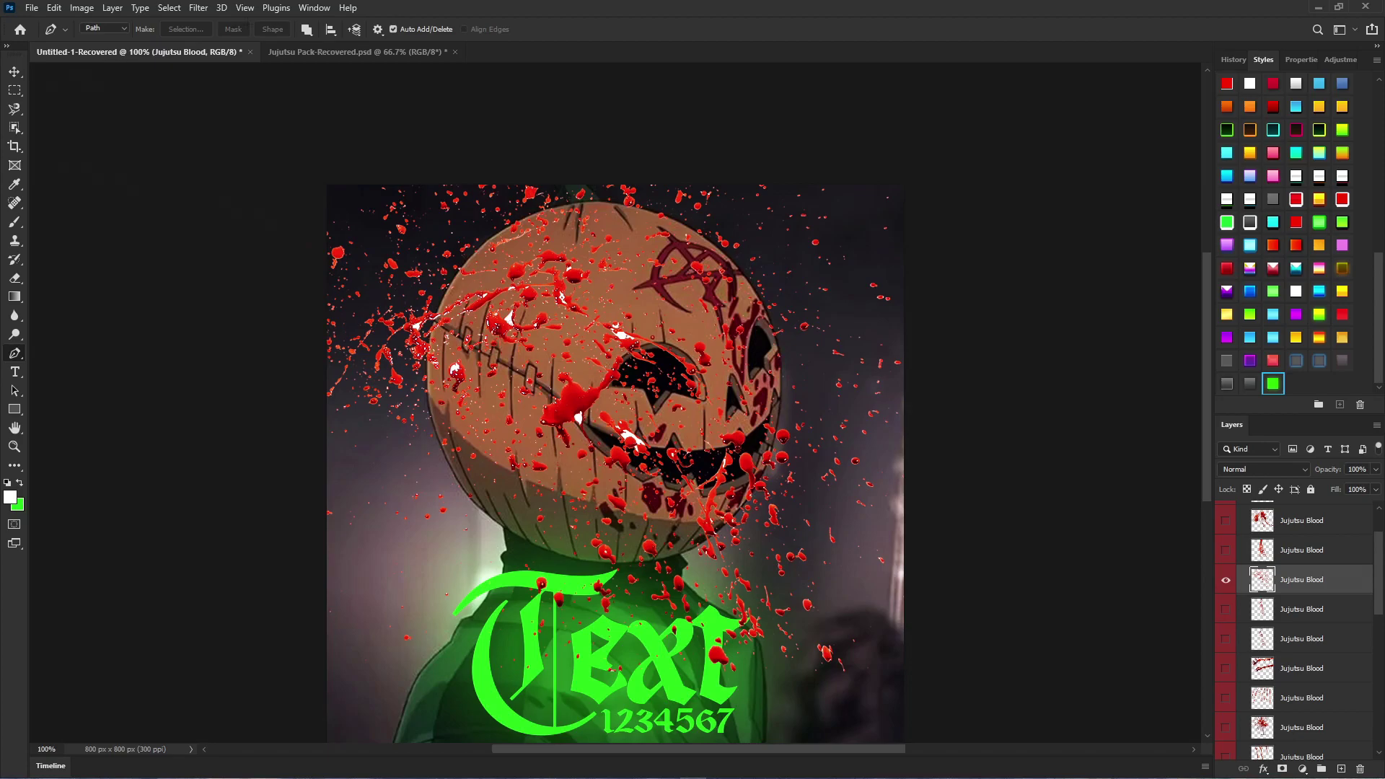
pyautogui.click(15, 71)
pyautogui.click(232, 29)
pyautogui.moveTo(494, 198); pyautogui.dragTo(525, 294)
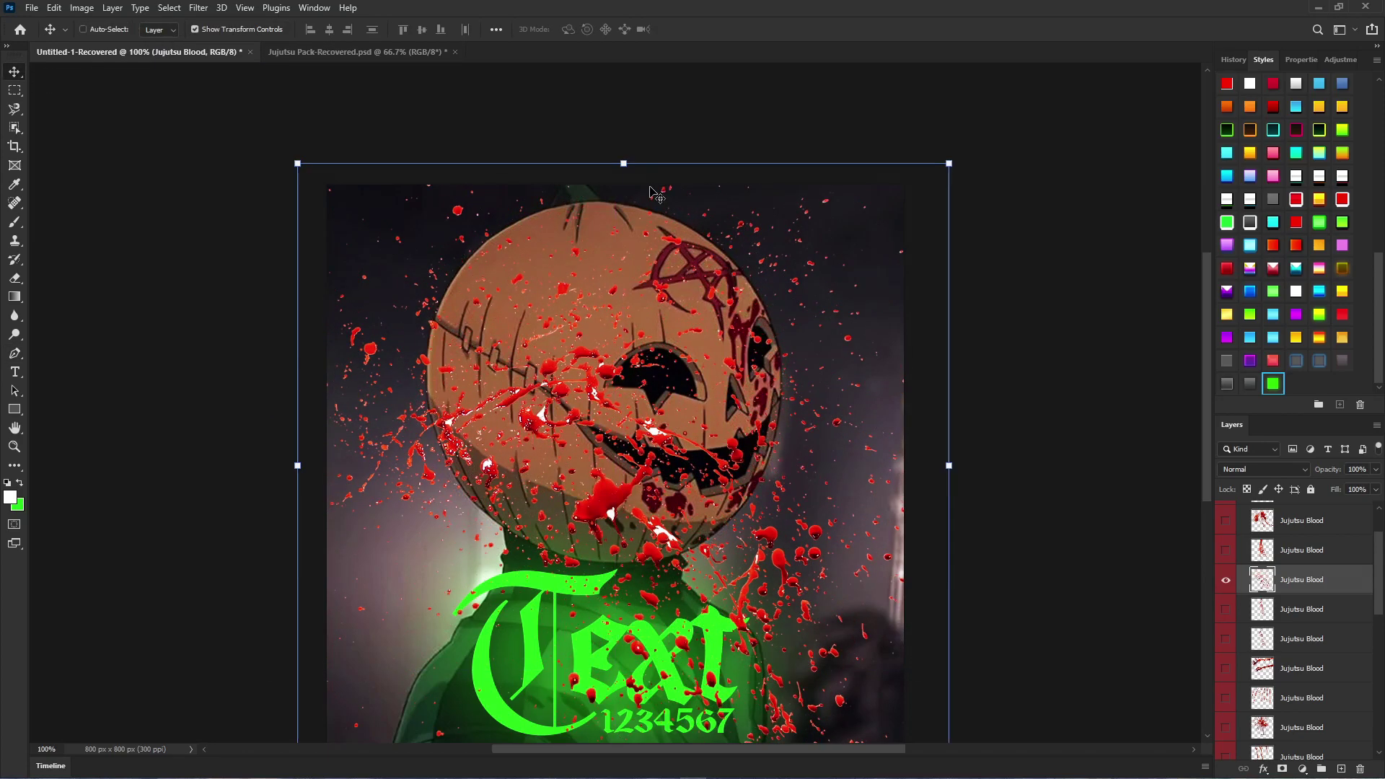
pyautogui.moveTo(625, 164); pyautogui.dragTo(640, 364)
pyautogui.moveTo(657, 307); pyautogui.dragTo(623, 639)
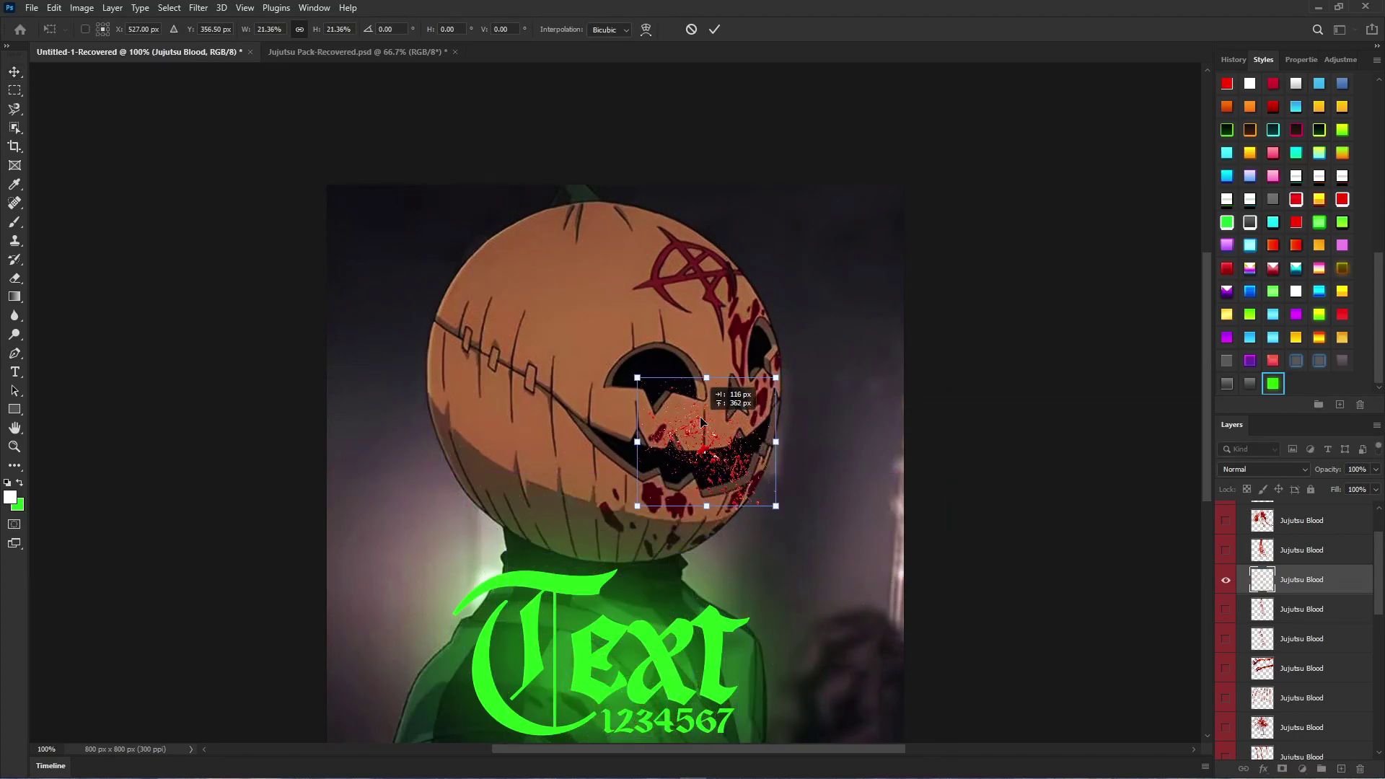
pyautogui.hotkey('ctrl', 'z')
# Step: Scale the blood splatter down and place it over the pumpkin's chin and the Text lettering
pyautogui.moveTo(678, 467); pyautogui.dragTo(544, 508)
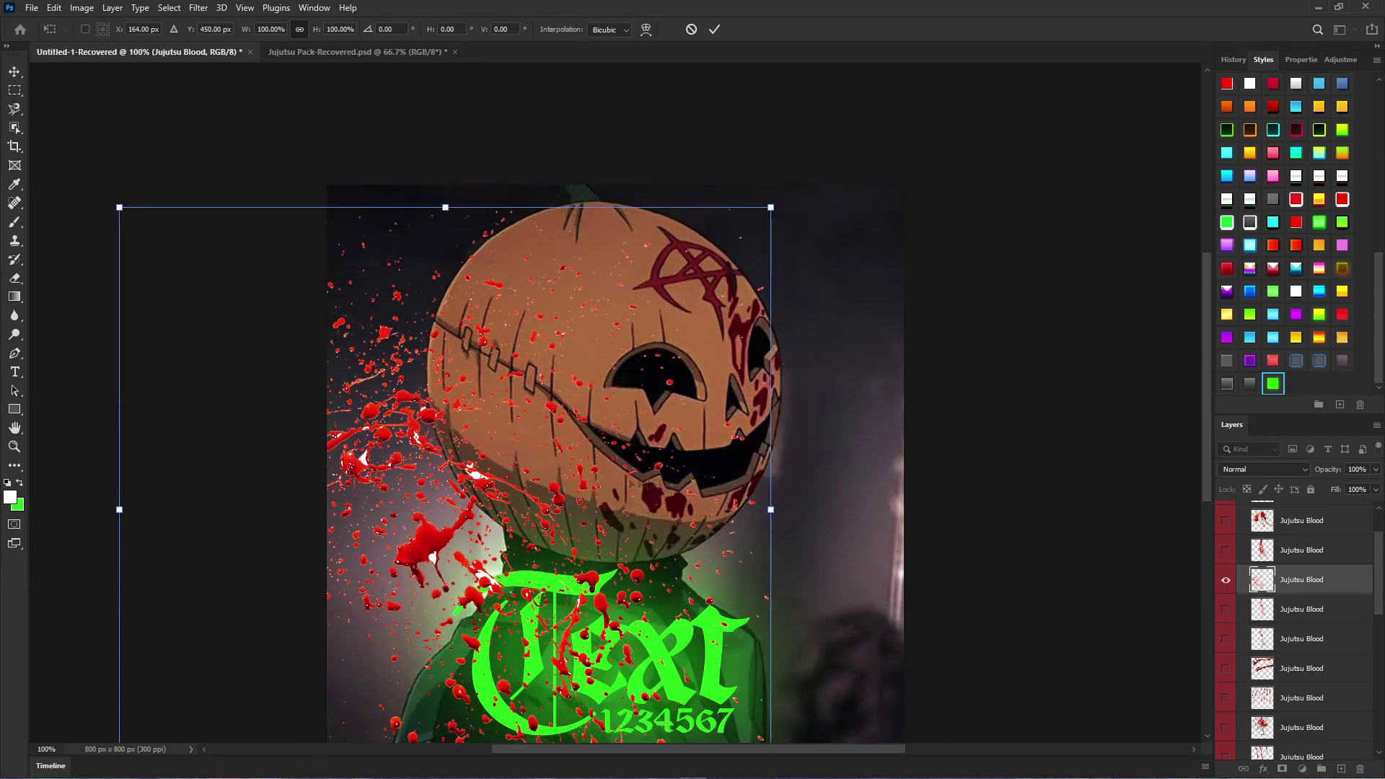
pyautogui.moveTo(484, 462); pyautogui.dragTo(617, 532)
pyautogui.moveTo(567, 268); pyautogui.dragTo(578, 522)
pyautogui.hotkey('ctrl', 'z')
pyautogui.hotkey('ctrl', 'z')
pyautogui.moveTo(655, 689); pyautogui.dragTo(721, 525)
pyautogui.press('Return')
# Step: Move the Jujutsu Blood layer out of its group to directly above the Text layer and clip it to Text
pyautogui.moveTo(1312, 586); pyautogui.dragTo(1323, 505)
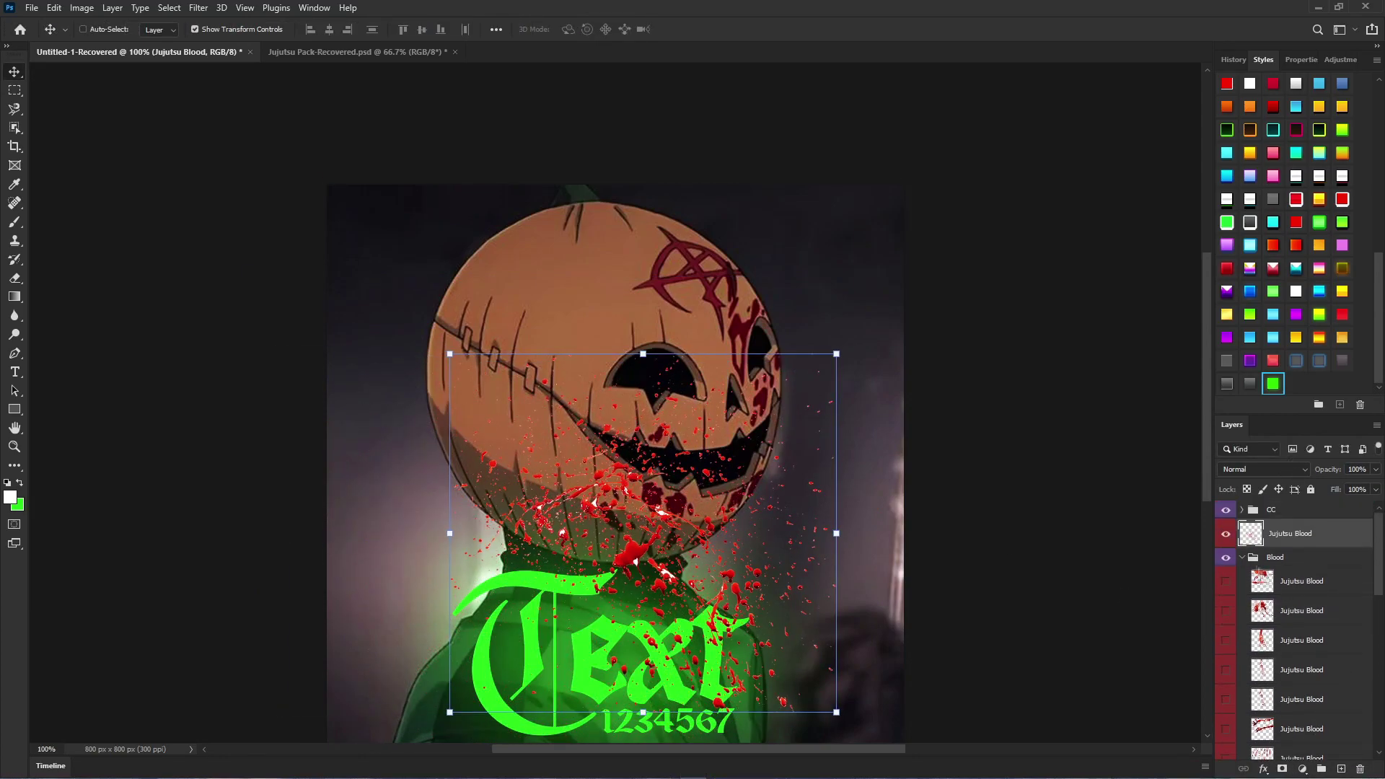
pyautogui.click(1242, 558)
pyautogui.moveTo(1291, 534); pyautogui.dragTo(1295, 622)
pyautogui.rightClick(1270, 599)
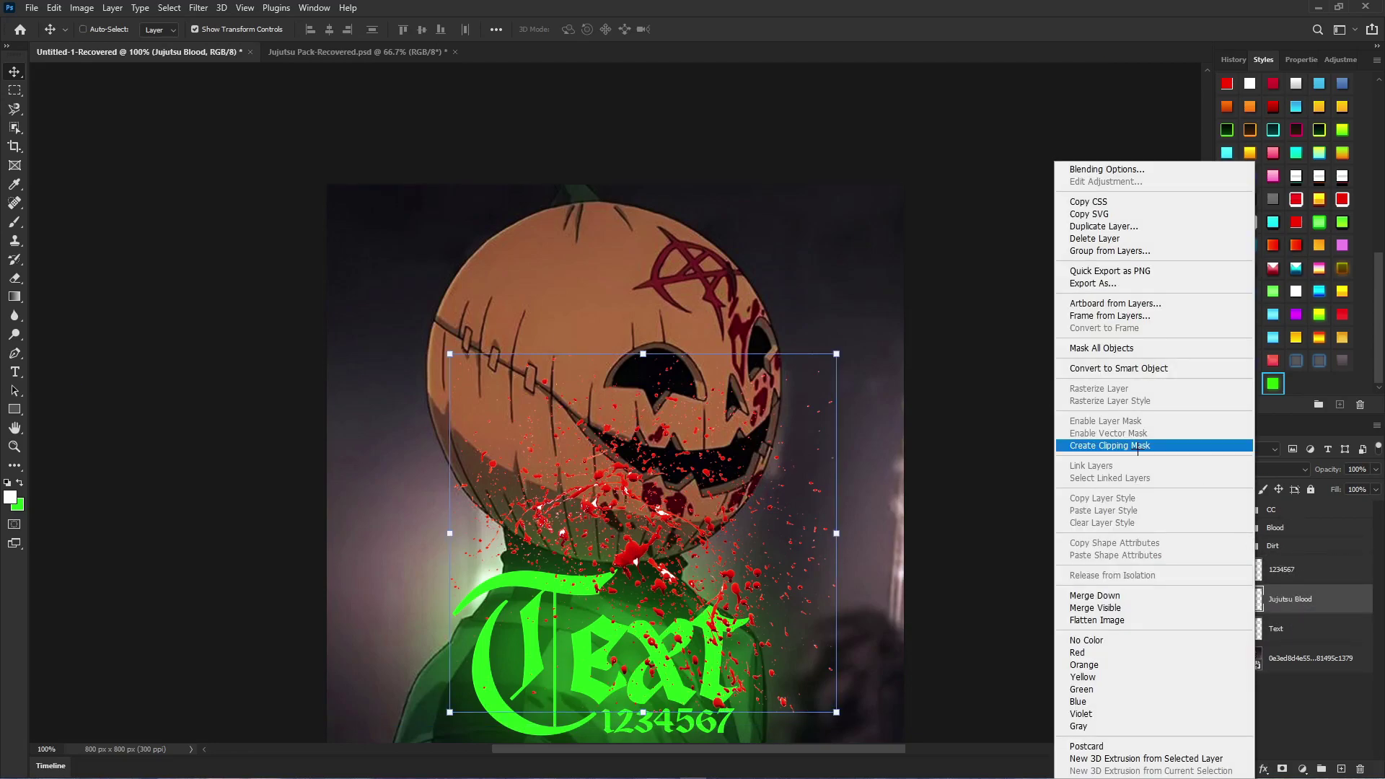
pyautogui.click(1140, 443)
# Step: Reposition the clipped blood splatter so that it covers the Text lettering
pyautogui.moveTo(550, 570); pyautogui.dragTo(447, 570)
pyautogui.moveTo(488, 503); pyautogui.dragTo(562, 414)
pyautogui.moveTo(697, 554); pyautogui.dragTo(742, 612)
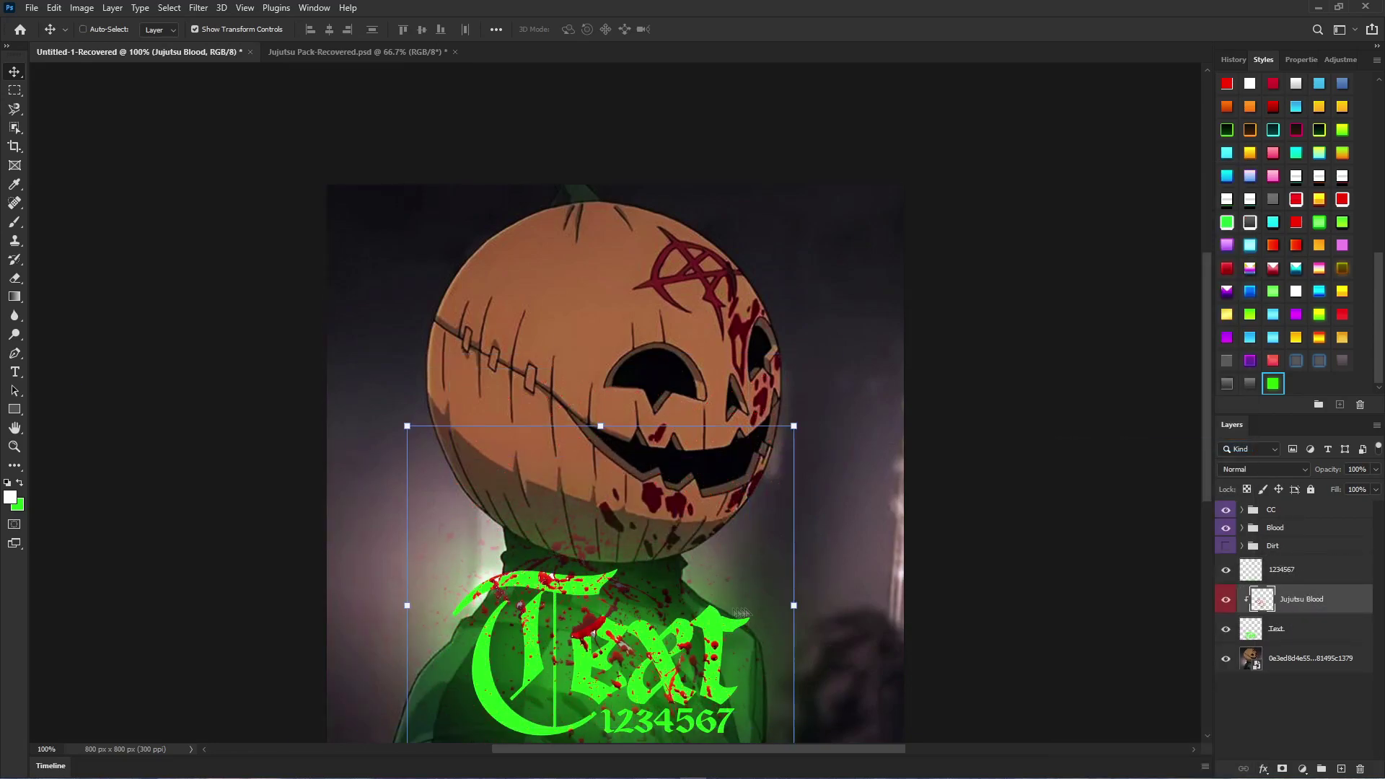
pyautogui.click(1273, 628)
pyautogui.moveTo(548, 593)
pyautogui.mouseDown()
pyautogui.moveTo(604, 609)
pyautogui.moveTo(565, 609)
pyautogui.mouseUp()
pyautogui.hotkey('ctrl', 'z')
pyautogui.moveTo(661, 621); pyautogui.dragTo(689, 483)
pyautogui.hotkey('ctrl', 'z')
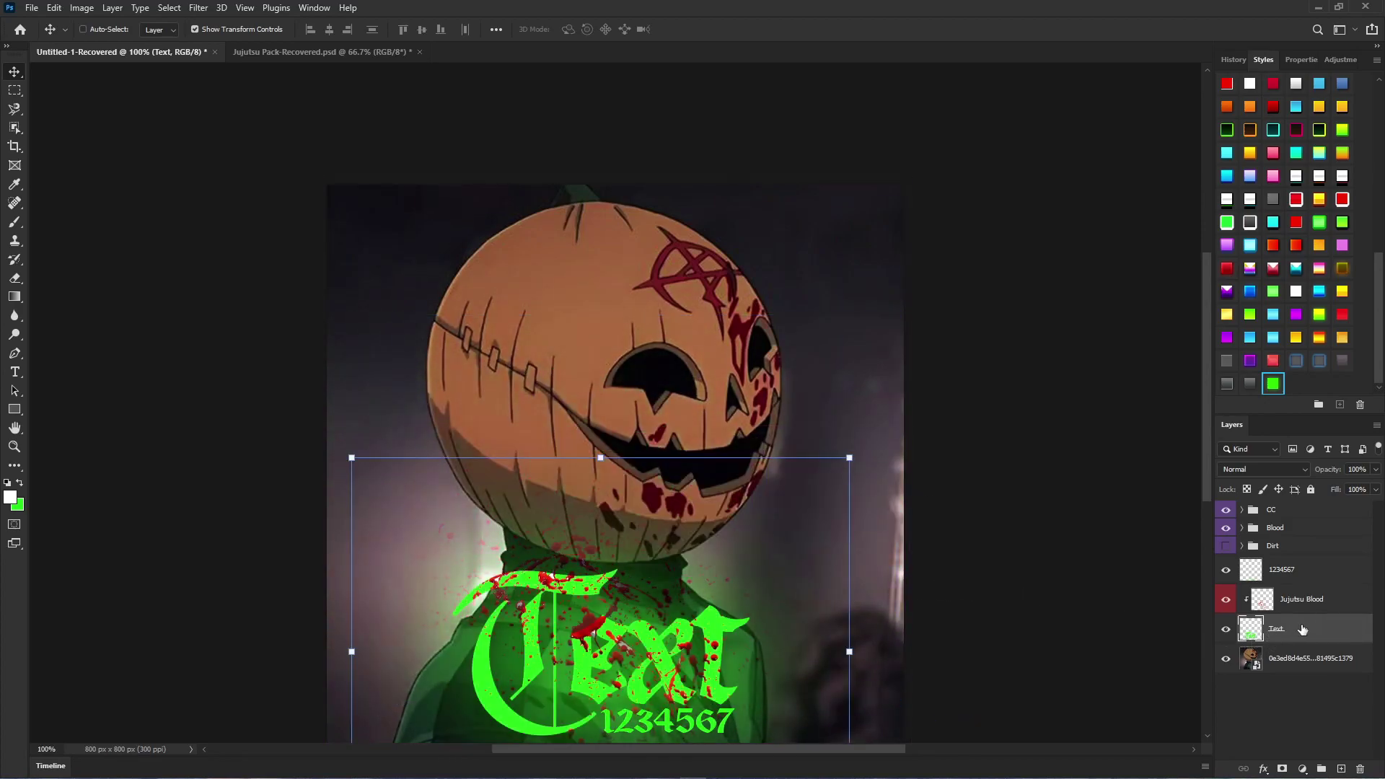
# Step: Rotate the clipped Jujutsu Blood layer about 17 degrees counterclockwise and shift it to spread across the lettering
pyautogui.click(1304, 604)
pyautogui.scroll(-3, 669, 518)
pyautogui.moveTo(741, 481)
pyautogui.mouseDown()
pyautogui.moveTo(676, 542)
pyautogui.moveTo(701, 493)
pyautogui.moveTo(740, 481)
pyautogui.mouseUp()
pyautogui.moveTo(809, 693); pyautogui.dragTo(853, 625)
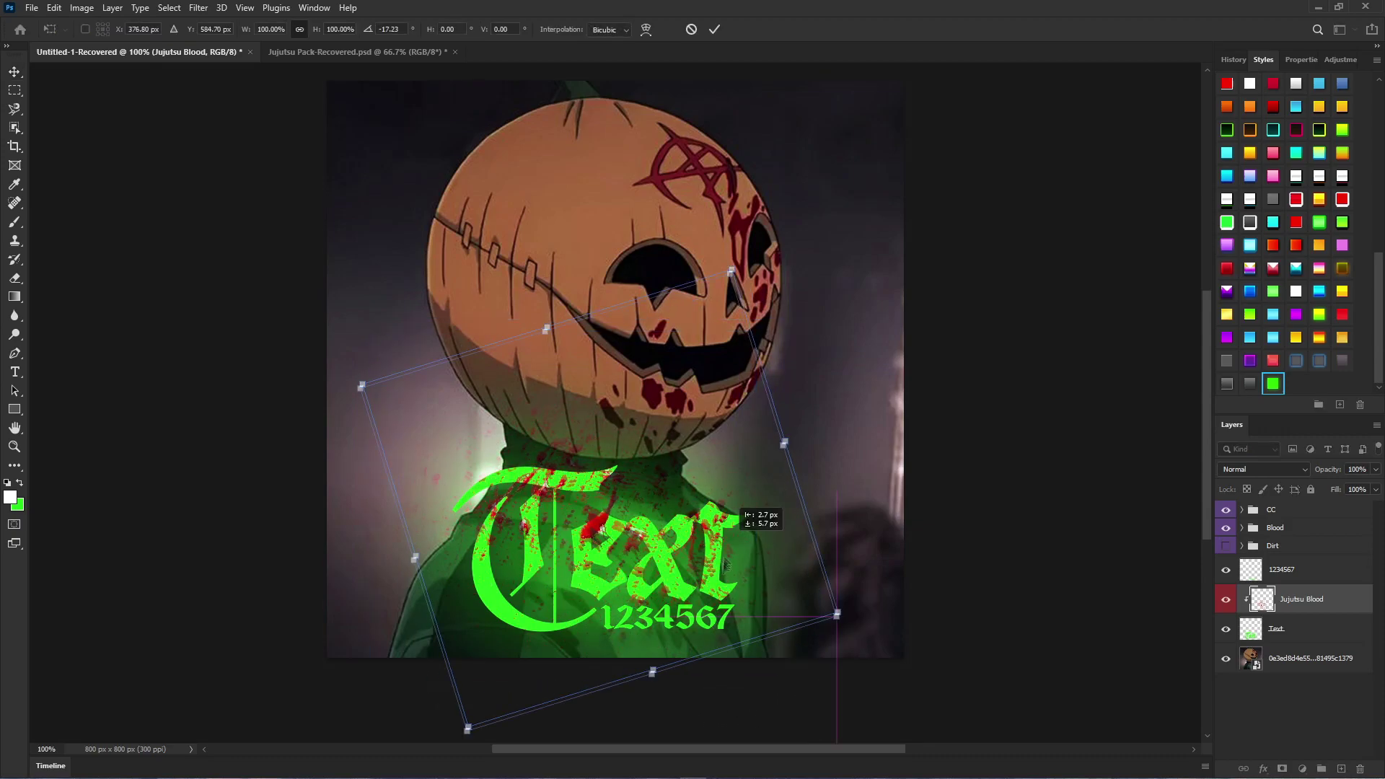
pyautogui.moveTo(730, 482); pyautogui.dragTo(719, 527)
pyautogui.press('Return')
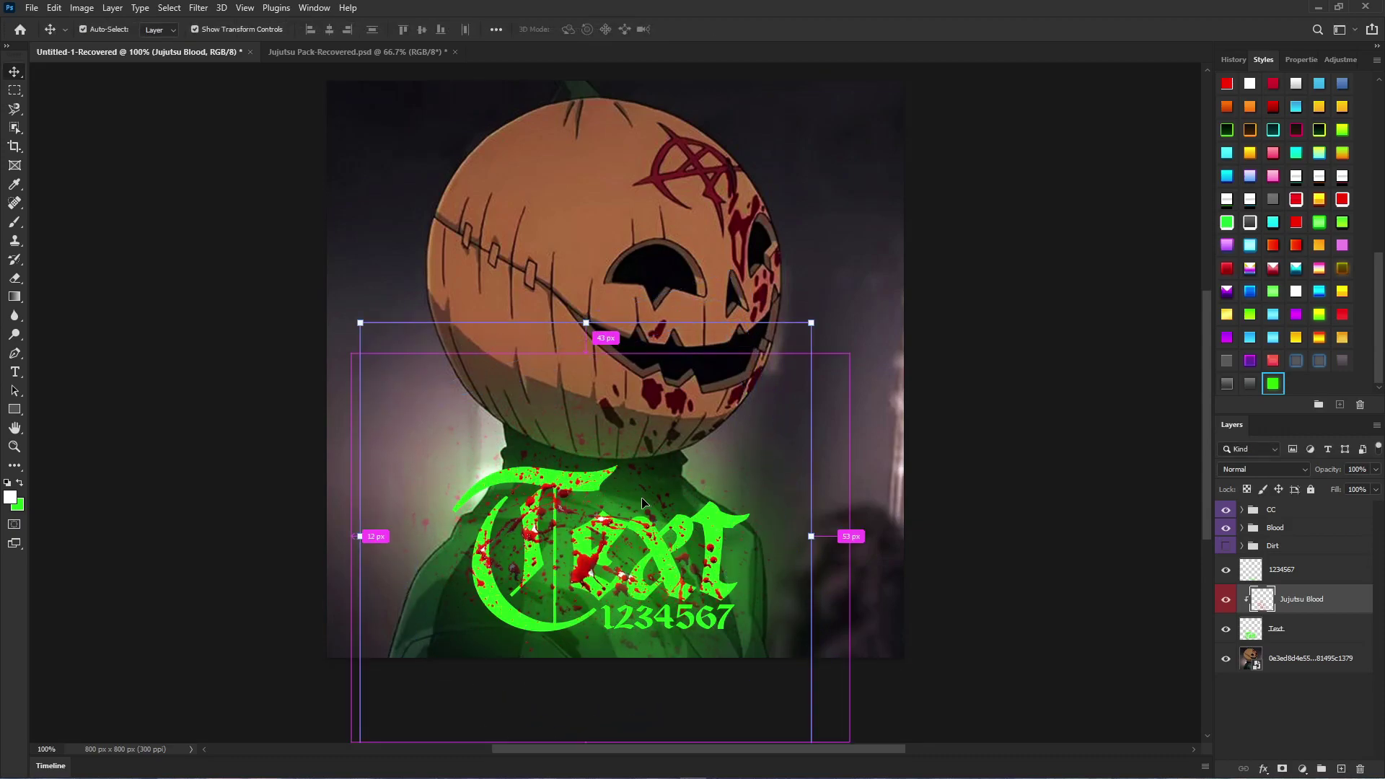
# Step: Try inverting the colors of the blood splatter on the lettering
pyautogui.hotkey('ctrl', '+')
pyautogui.scroll(-2, 677, 348)
pyautogui.scroll(-1, 672, 345)
pyautogui.hotkey('ctrl', 'u')
pyautogui.press('Escape')
pyautogui.hotkey('ctrl', 'i')
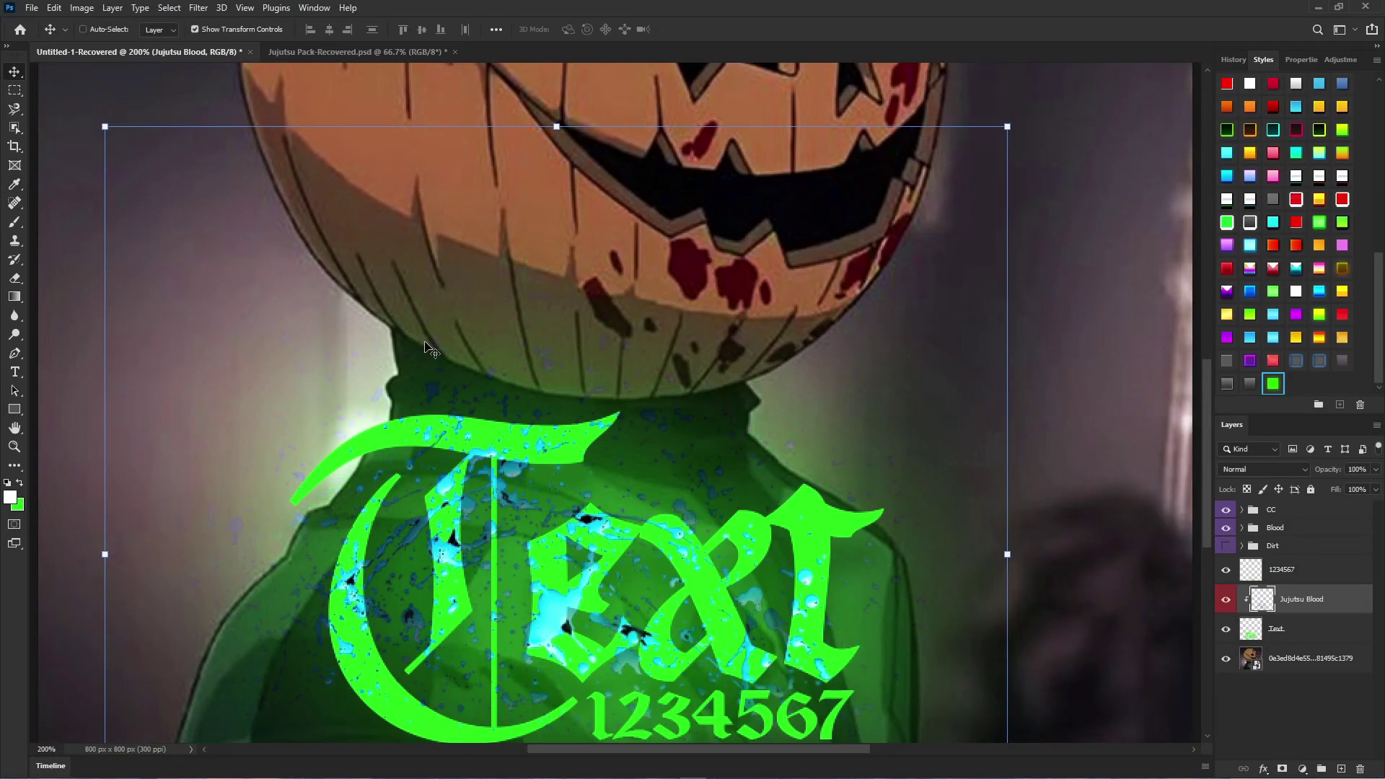
pyautogui.hotkey('ctrl', 'z')
# Step: Try recoloring the blood splatter with a colorized, lighter Hue/Saturation adjustment
pyautogui.hotkey('ctrl', 'u')
pyautogui.click(382, 440)
pyautogui.moveTo(243, 428); pyautogui.dragTo(312, 429)
pyautogui.press('Return')
pyautogui.press('v')
# Step: Darken the blood splatter using Hue/Saturation with saturation +100 and lightness -68
pyautogui.hotkey('ctrl', 'u')
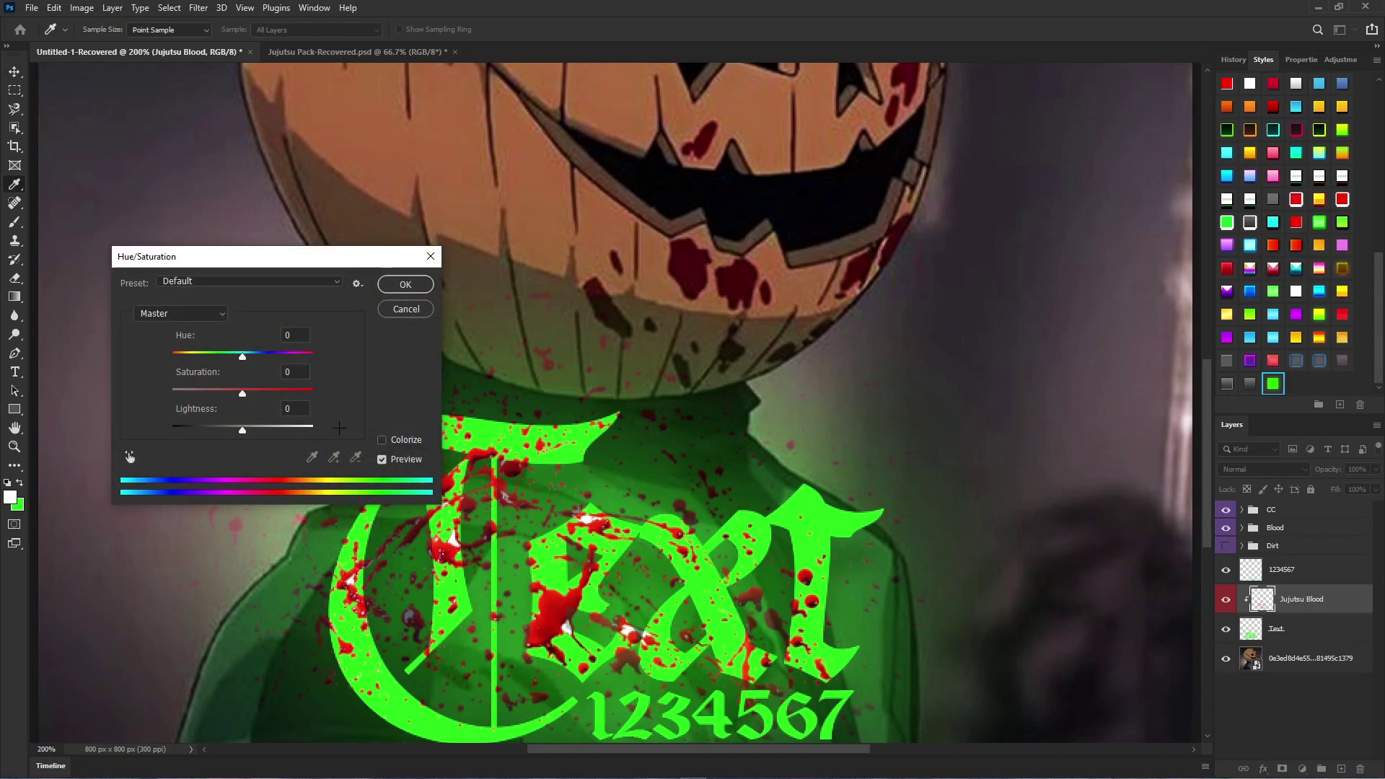
pyautogui.moveTo(242, 428); pyautogui.dragTo(344, 390)
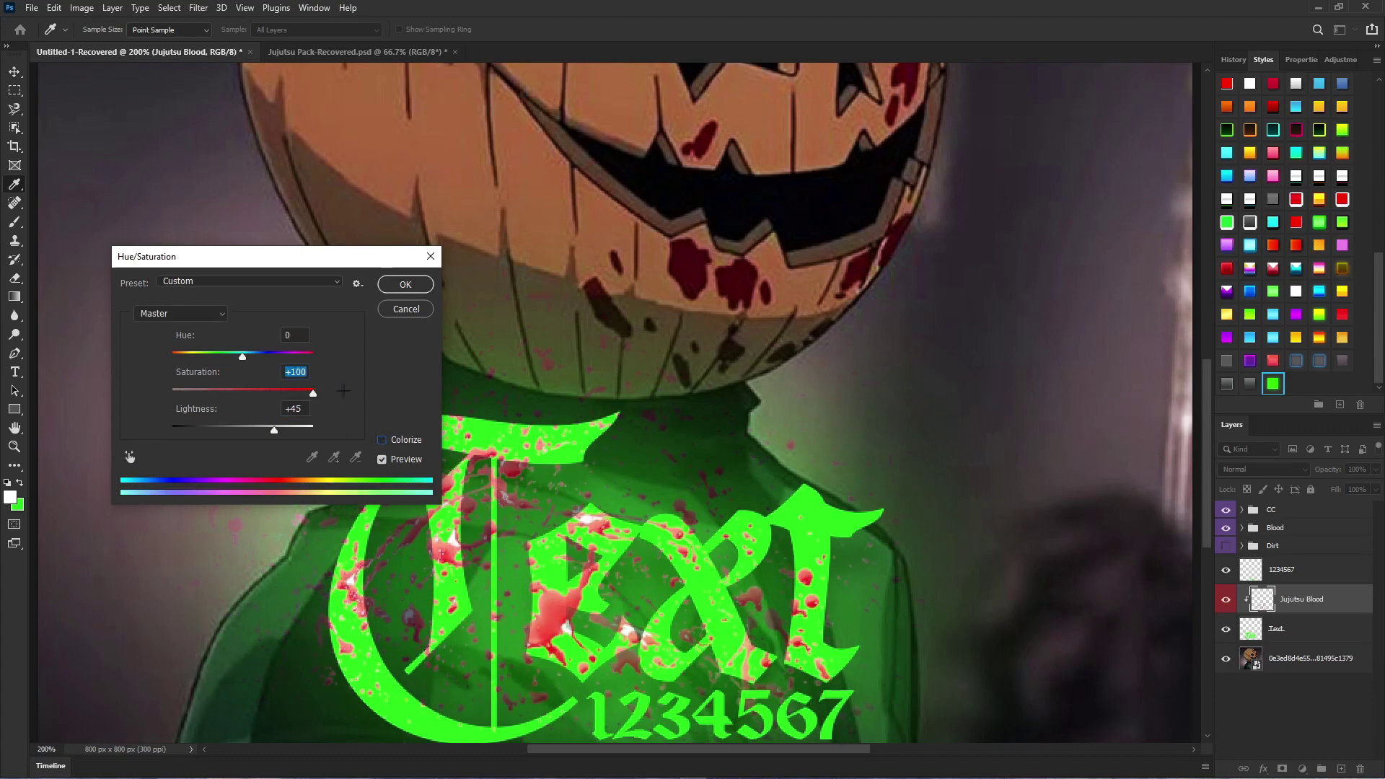
pyautogui.moveTo(266, 432); pyautogui.dragTo(197, 430)
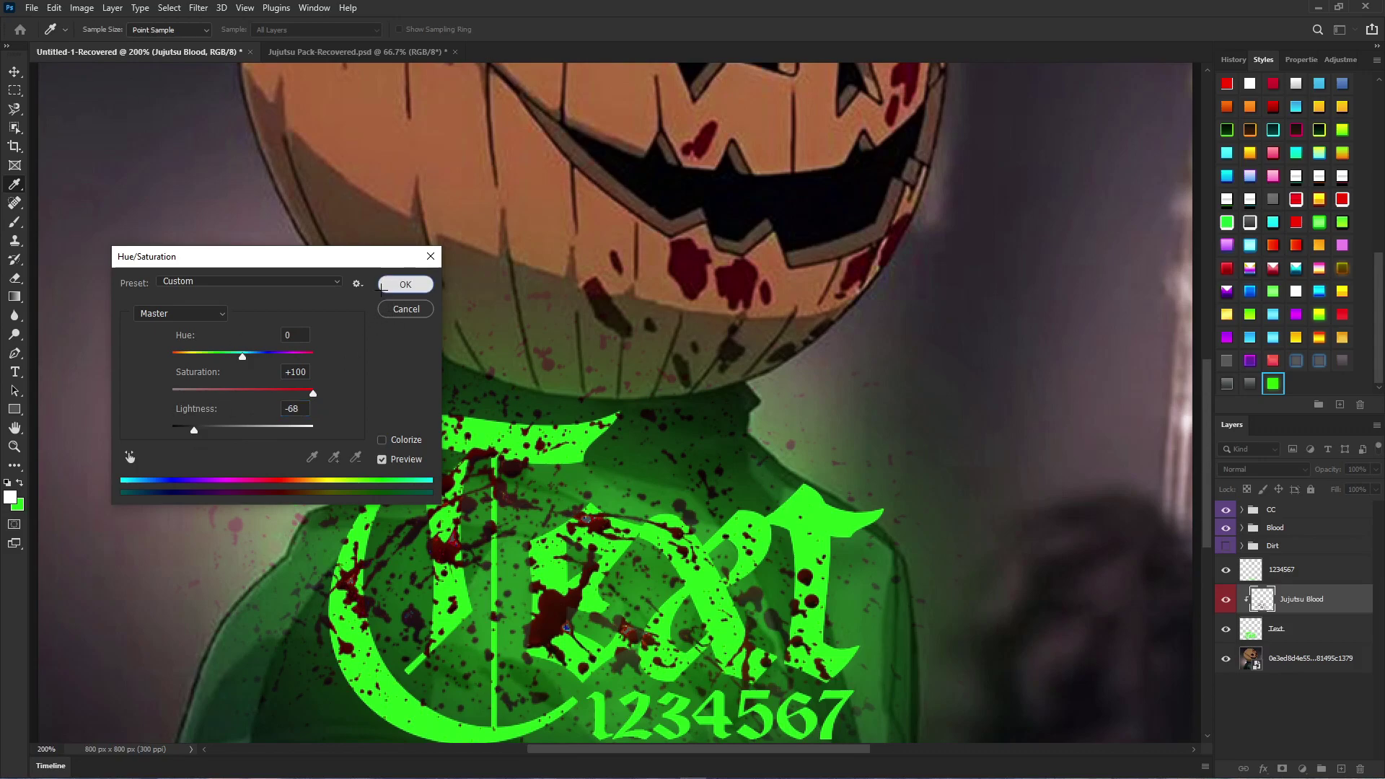
pyautogui.click(405, 285)
pyautogui.press('v')
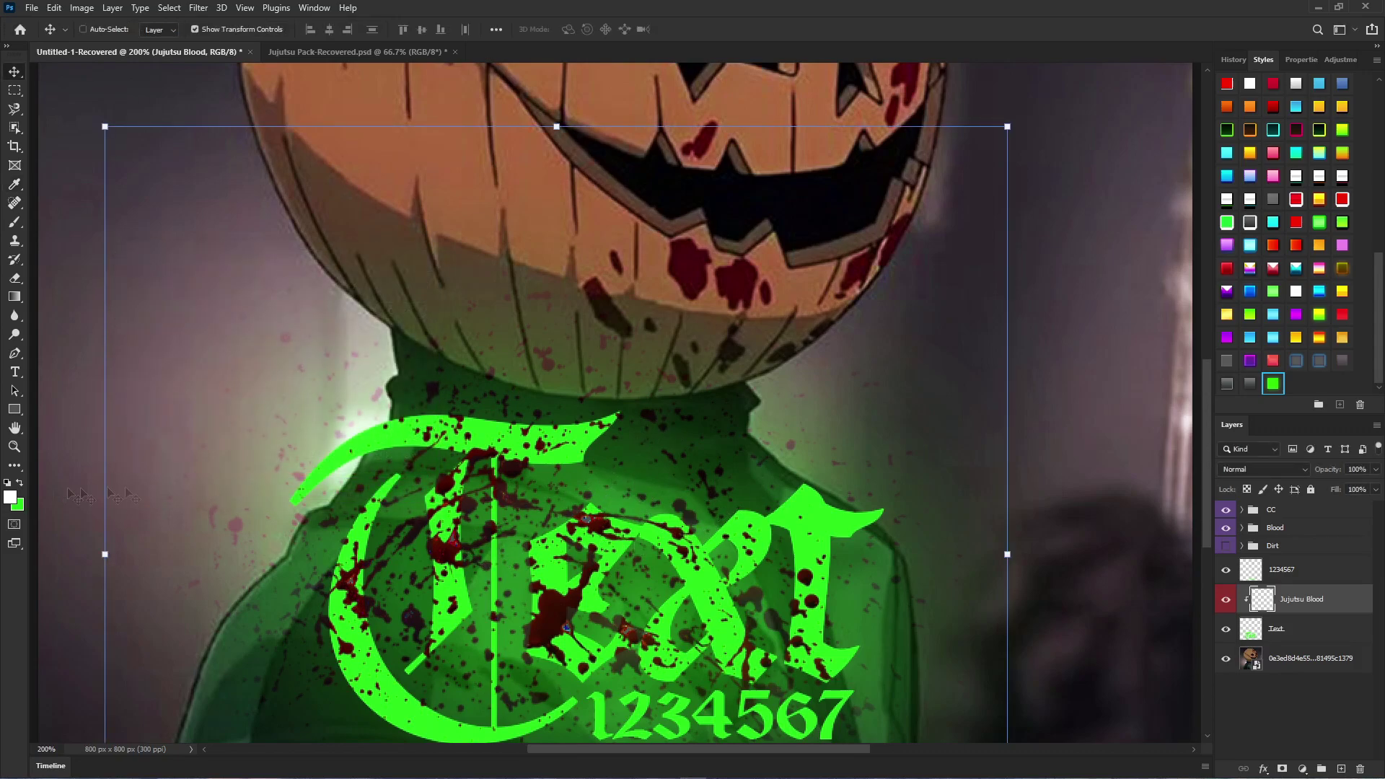
# Step: Compare the blood splatter before and after the Hue/Saturation change, keeping the darkened version
pyautogui.scroll(-1, 1136, 444)
pyautogui.hotkey('ctrl', 'z')
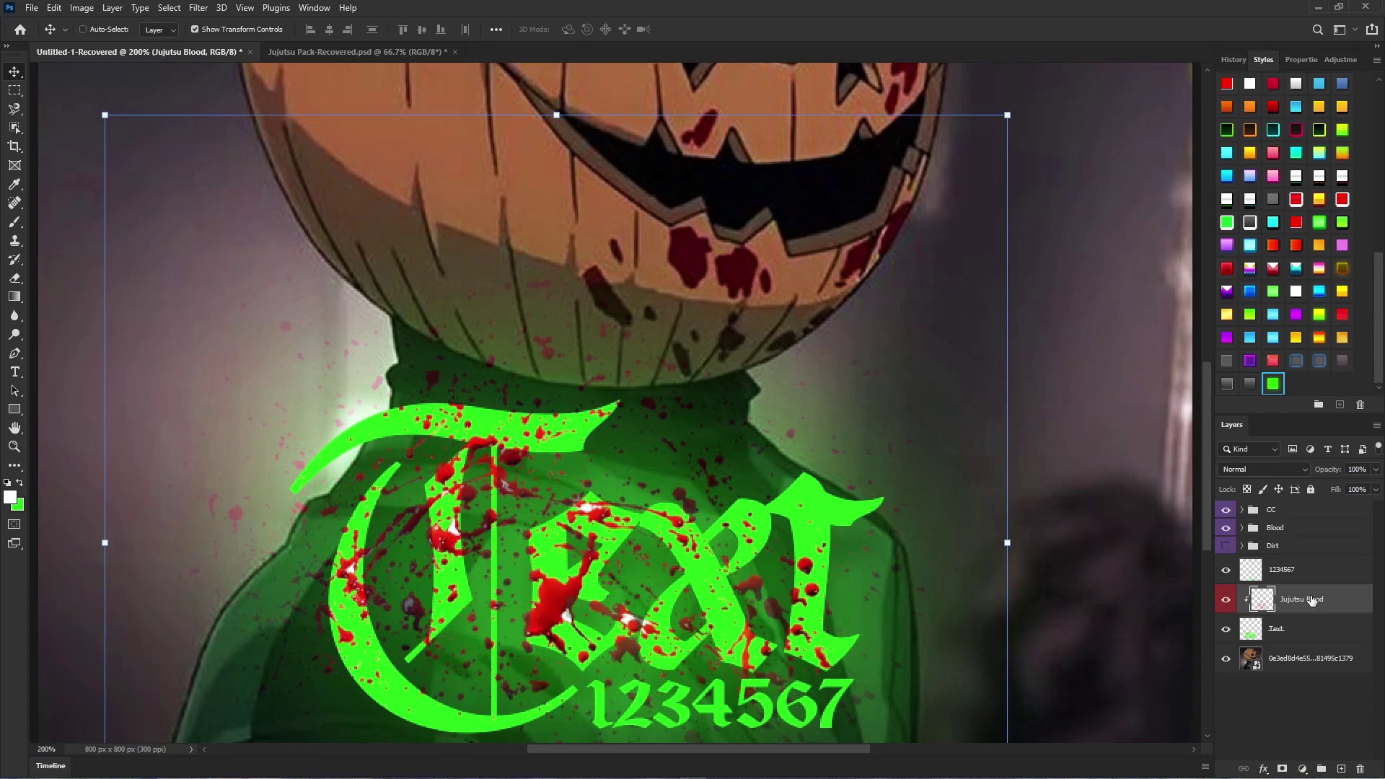
pyautogui.hotkey('ctrl', 'shift', 'z')
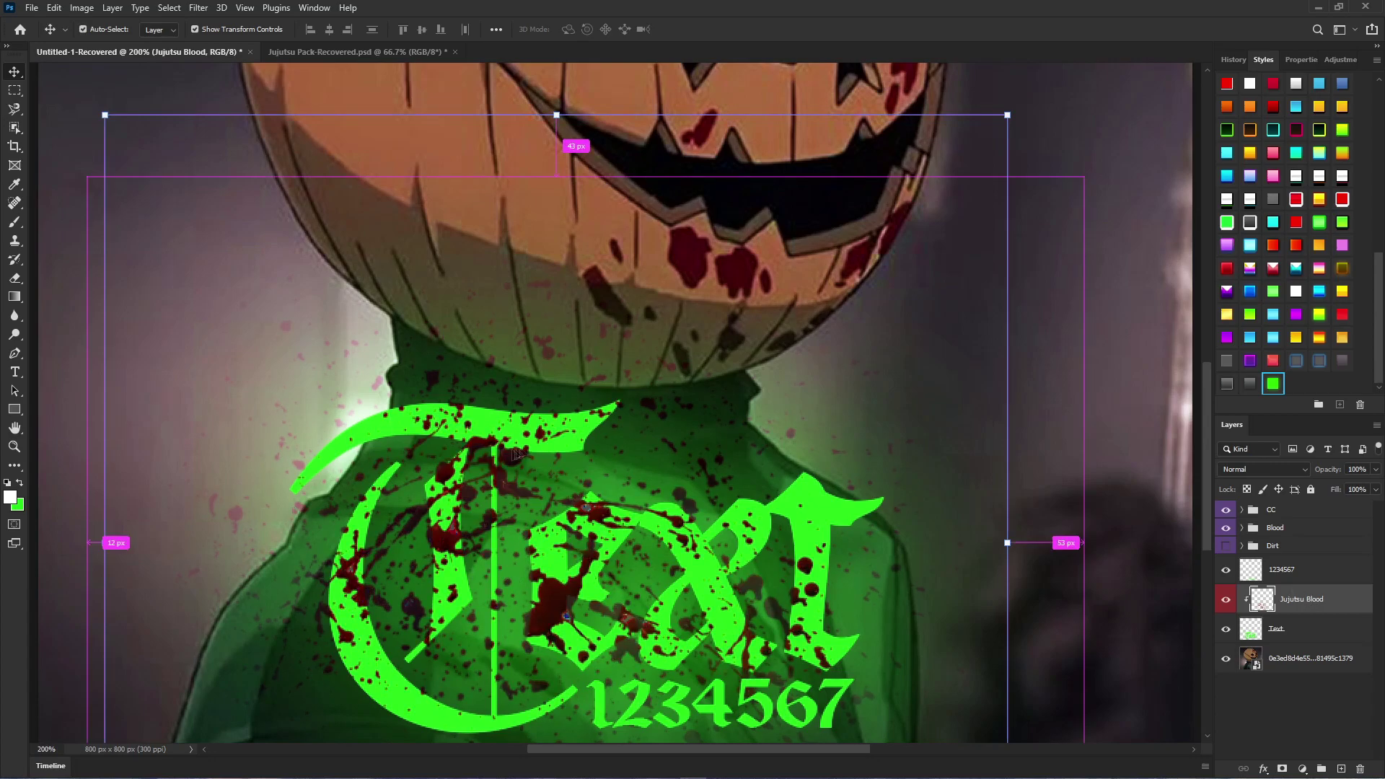
pyautogui.hotkey('ctrl', 'z')
pyautogui.hotkey('ctrl', 'shift', 'z')
# Step: Fade the blood specks around the Text lettering with the eraser at 20% opacity
pyautogui.press('e')
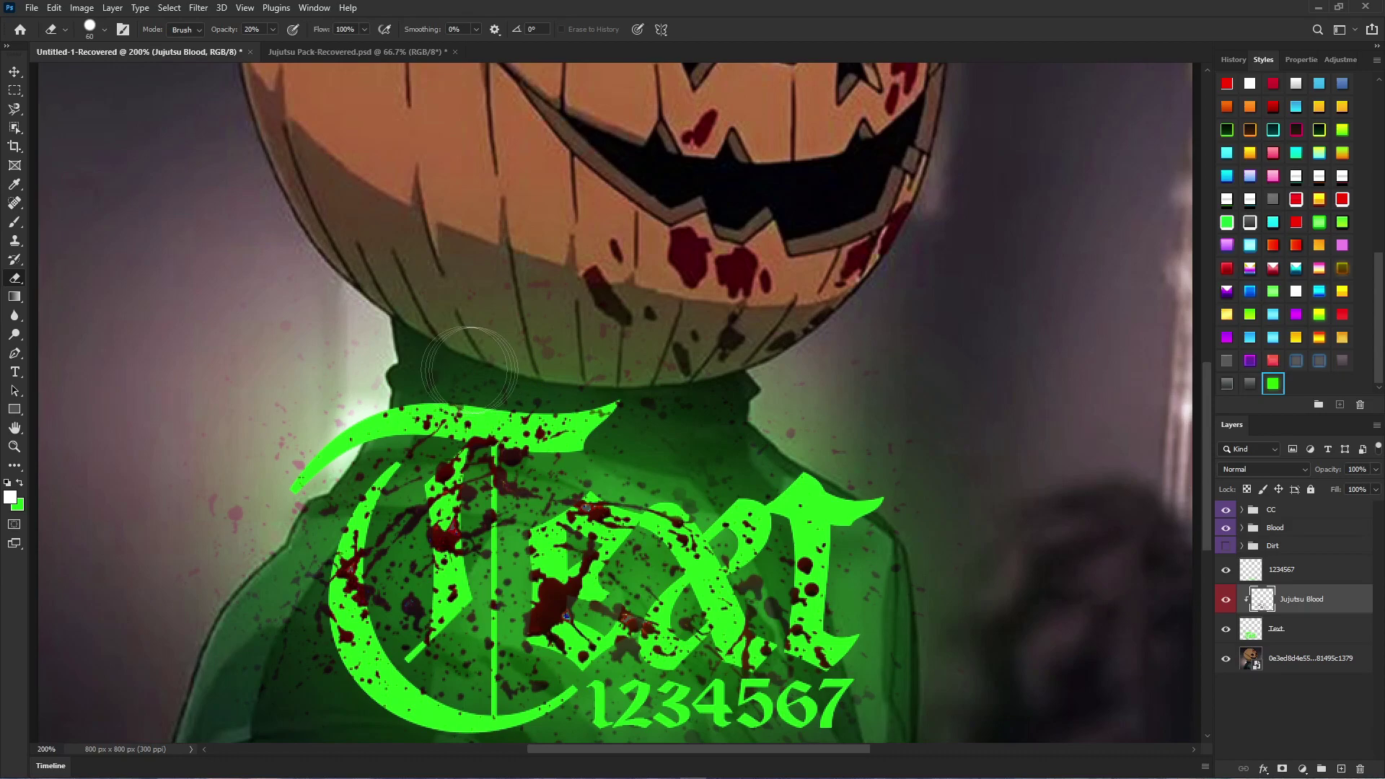
pyautogui.moveTo(488, 328)
pyautogui.mouseDown()
pyautogui.moveTo(575, 306)
pyautogui.moveTo(507, 321)
pyautogui.mouseUp()
pyautogui.moveTo(347, 303); pyautogui.dragTo(492, 318)
pyautogui.moveTo(493, 324)
pyautogui.mouseDown()
pyautogui.moveTo(574, 307)
pyautogui.moveTo(507, 321)
pyautogui.mouseUp()
pyautogui.moveTo(259, 665); pyautogui.dragTo(292, 675)
pyautogui.scroll(-2, 291, 672)
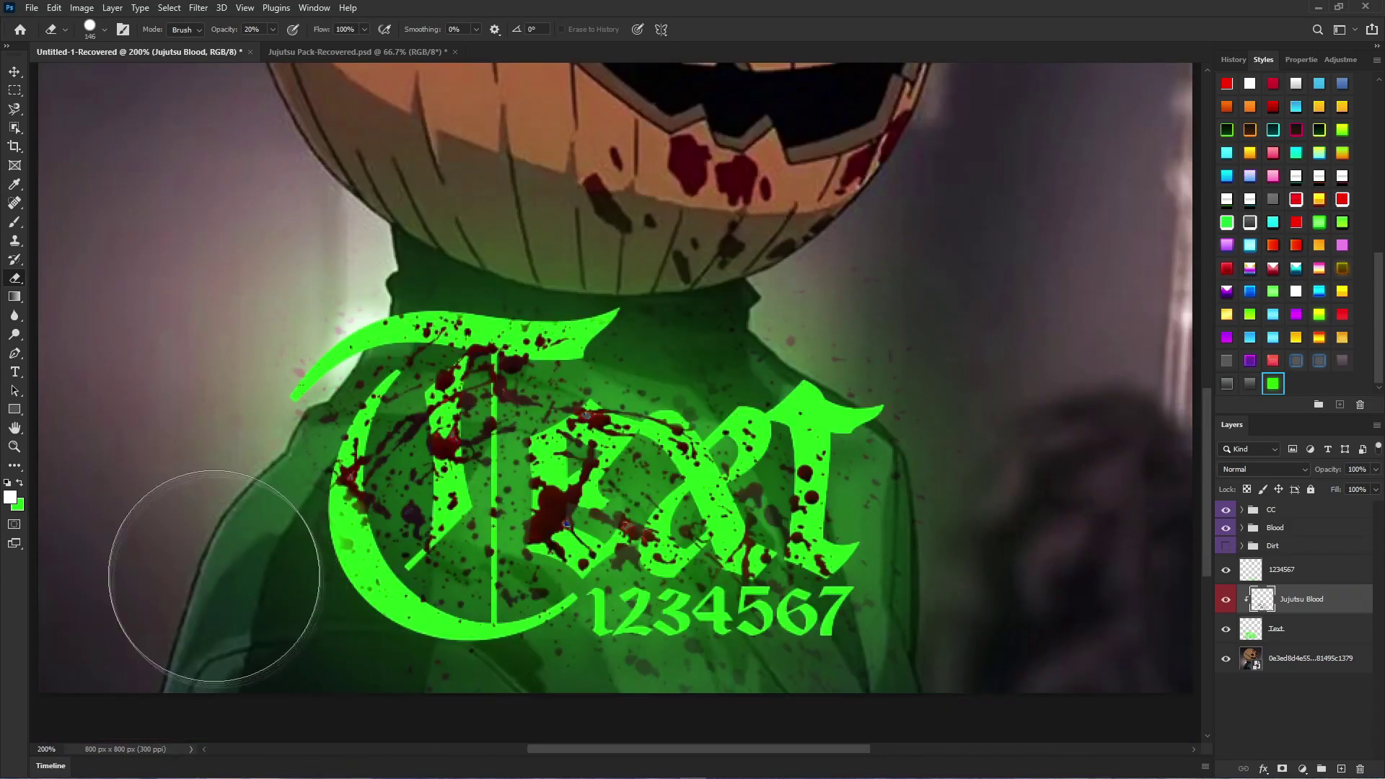
pyautogui.hscroll(1, 216, 588)
pyautogui.moveTo(706, 703)
pyautogui.mouseDown()
pyautogui.moveTo(627, 689)
pyautogui.moveTo(404, 613)
pyautogui.mouseUp()
pyautogui.moveTo(397, 608); pyautogui.dragTo(372, 608)
pyautogui.moveTo(396, 608)
pyautogui.mouseDown()
pyautogui.moveTo(357, 545)
pyautogui.moveTo(310, 582)
pyautogui.mouseUp()
pyautogui.moveTo(340, 527)
pyautogui.mouseDown()
pyautogui.moveTo(350, 424)
pyautogui.moveTo(330, 480)
pyautogui.moveTo(340, 521)
pyautogui.mouseUp()
# Step: Erase the stray blood specks around and between the Text letters with the eraser at 100% opacity
pyautogui.press('BackSpace')
pyautogui.press('Return')
pyautogui.press('BackSpace')
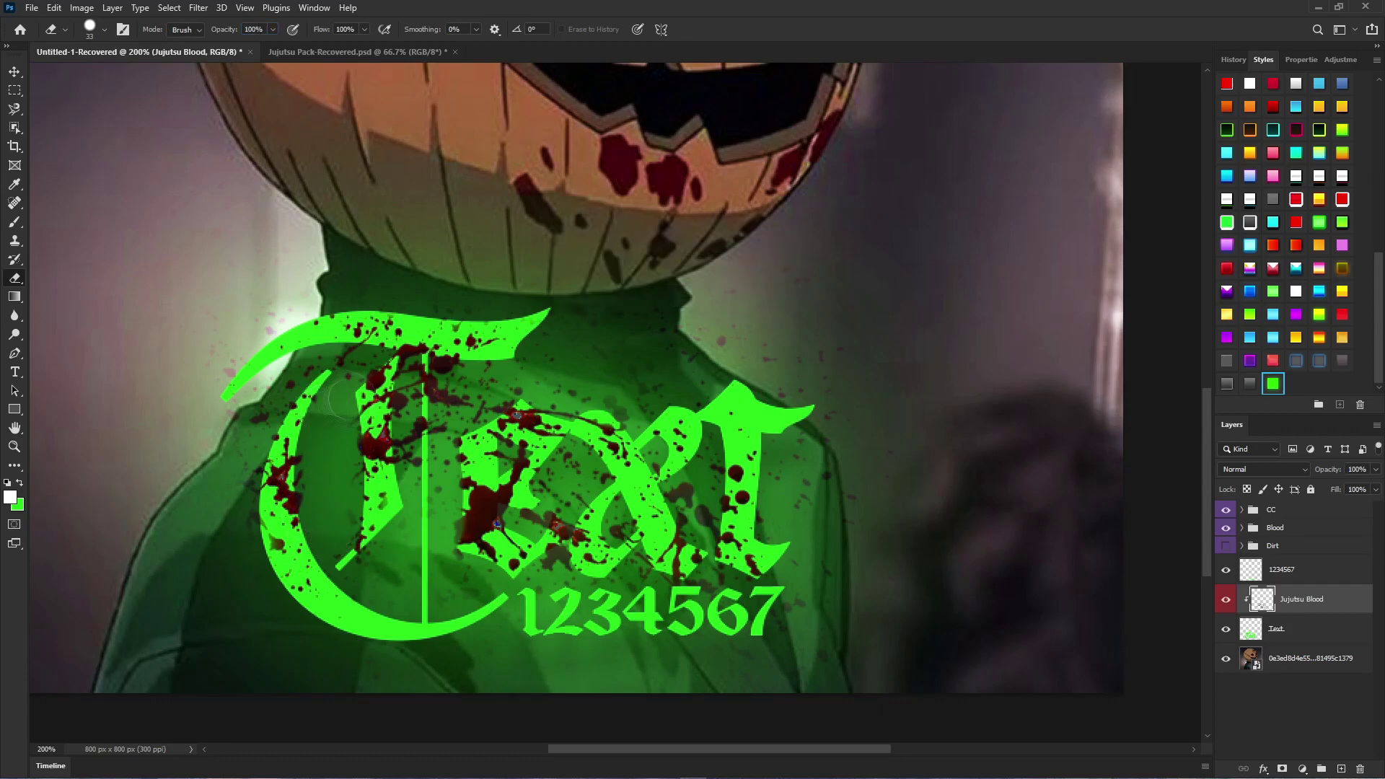
pyautogui.scroll(3, 234, 328)
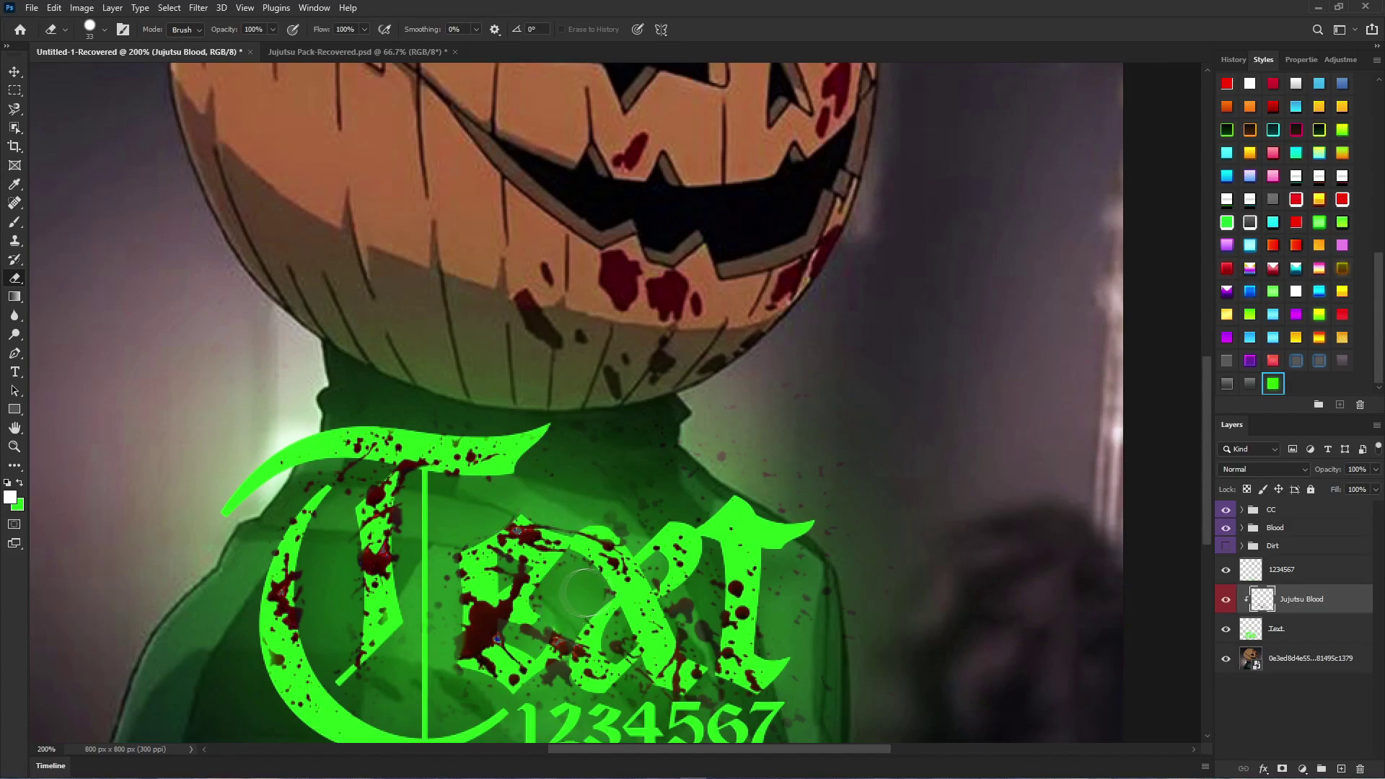
pyautogui.scroll(-4, 578, 505)
pyautogui.scroll(-1, 729, 516)
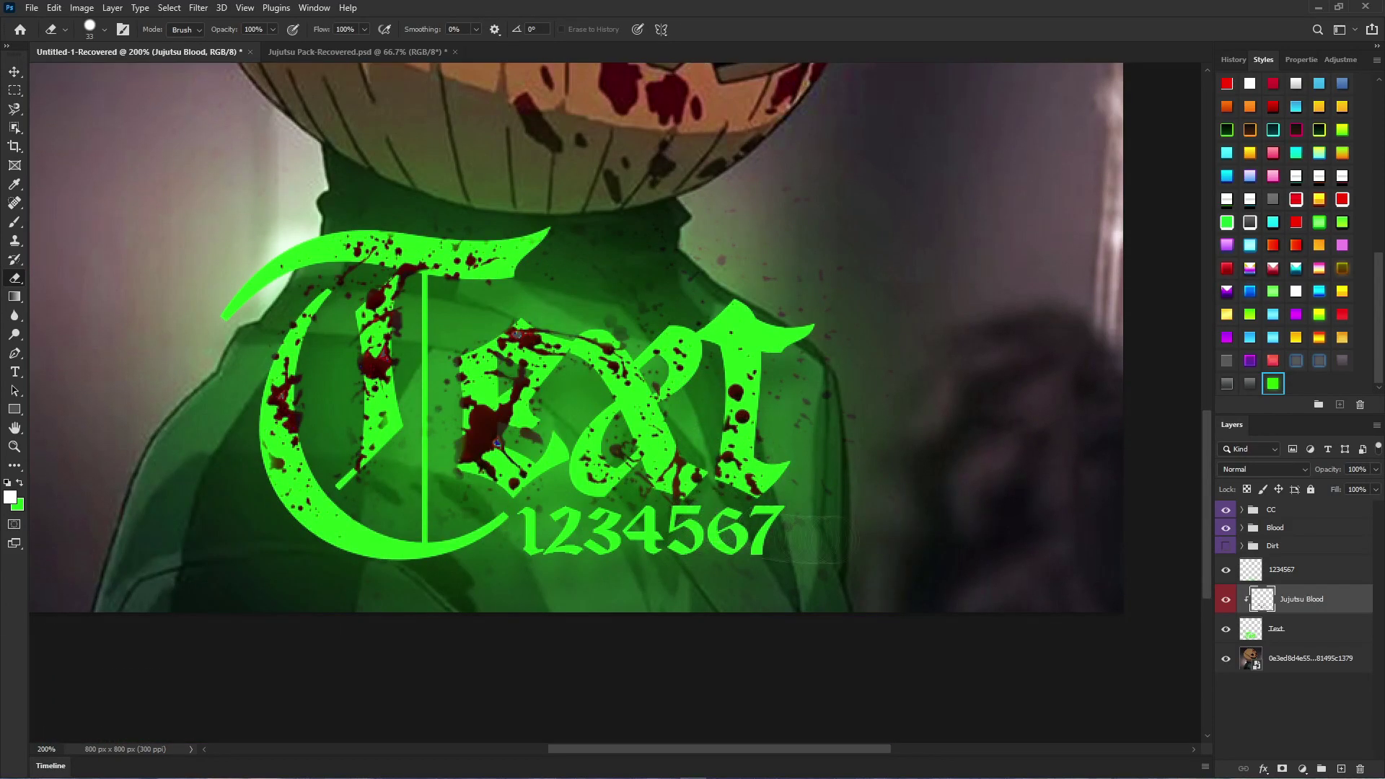
pyautogui.scroll(2, 564, 283)
pyautogui.hotkey('ctrl', '-')
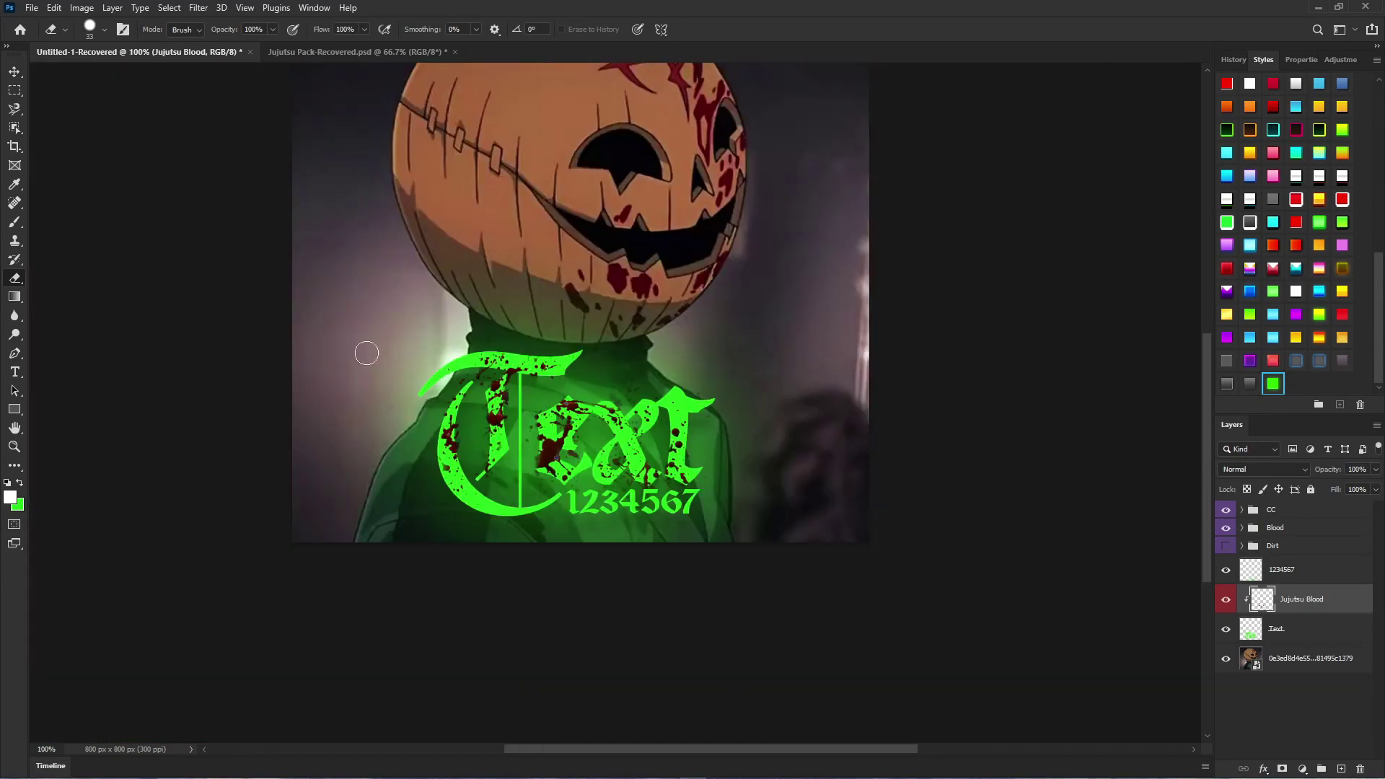
pyautogui.scroll(2, 367, 352)
# Step: Select the 1234567 layer and turn off the transform controls
pyautogui.click(1295, 626)
pyautogui.click(1284, 606)
pyautogui.click(1264, 567)
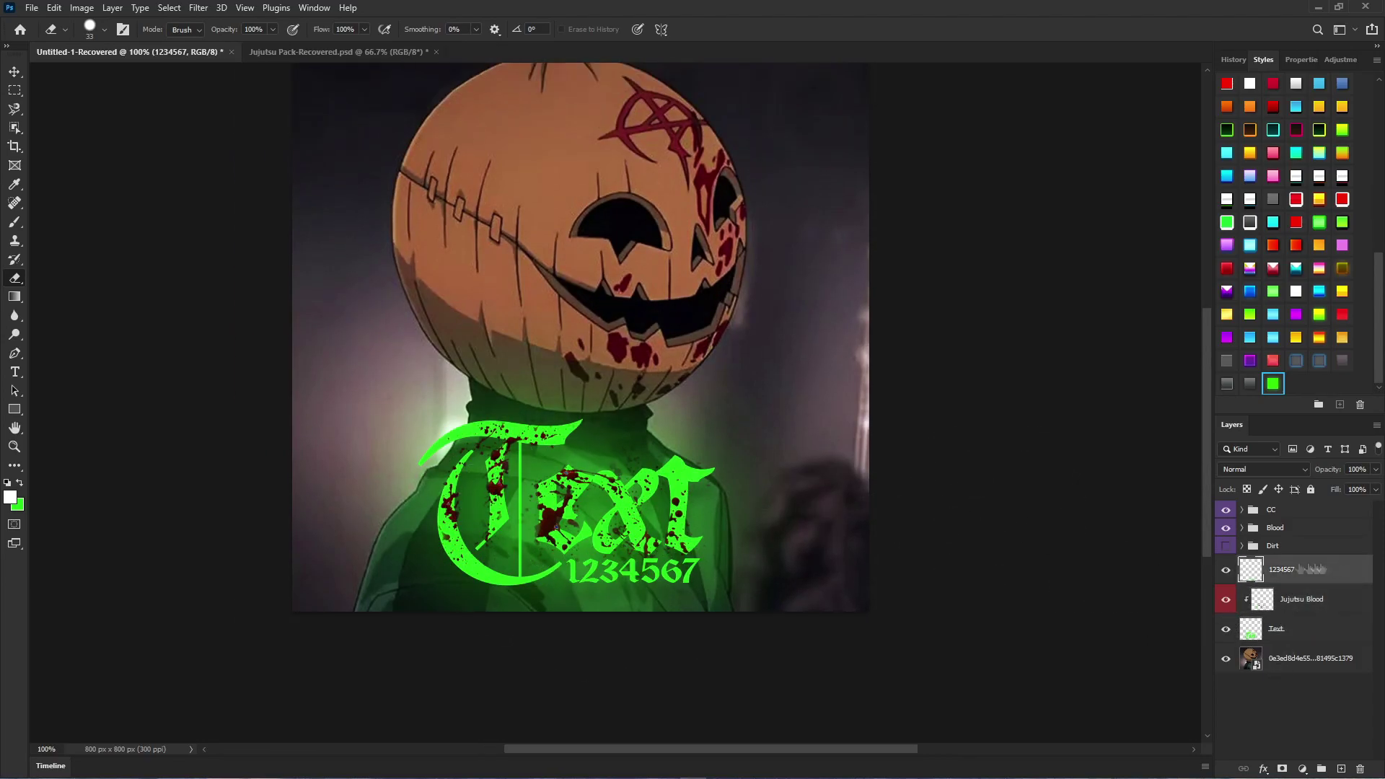
pyautogui.press('v')
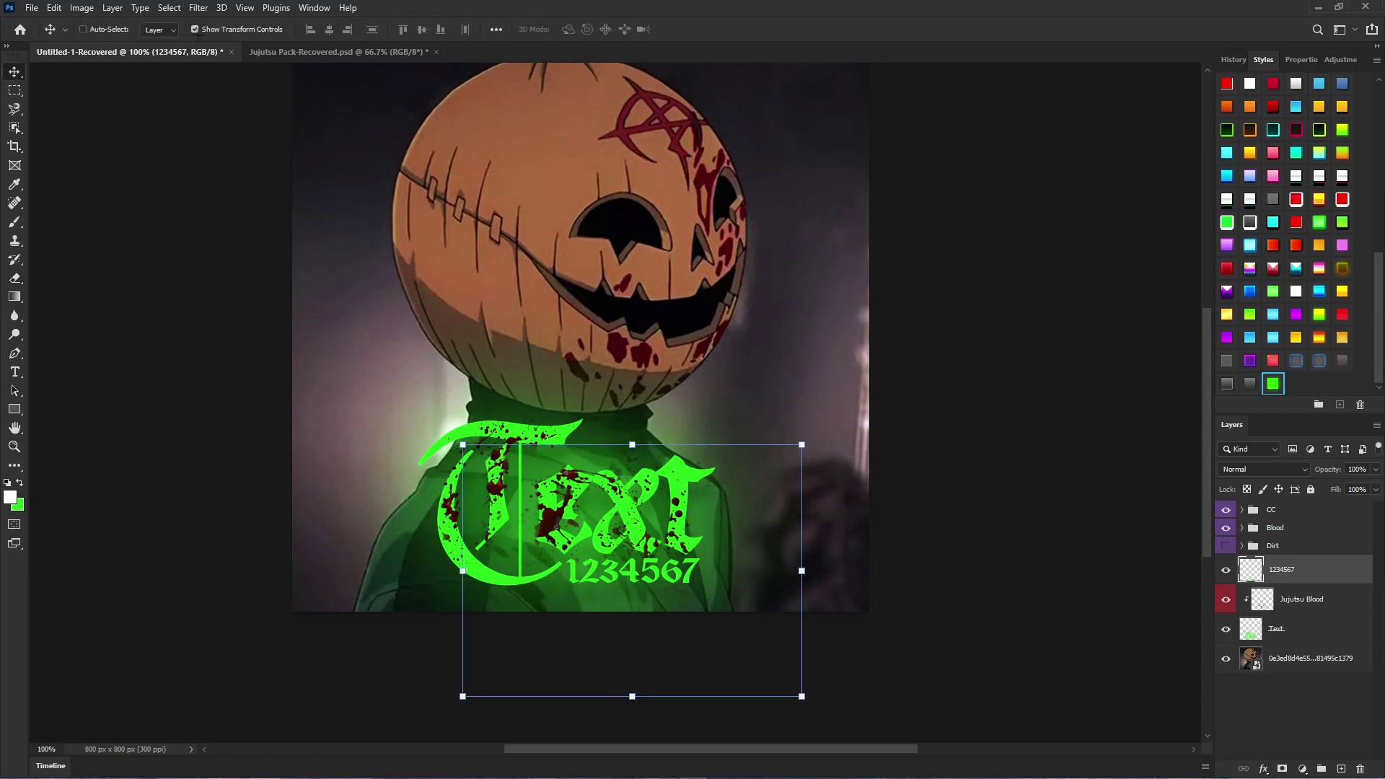
pyautogui.click(234, 32)
pyautogui.click(234, 32)
pyautogui.click(235, 33)
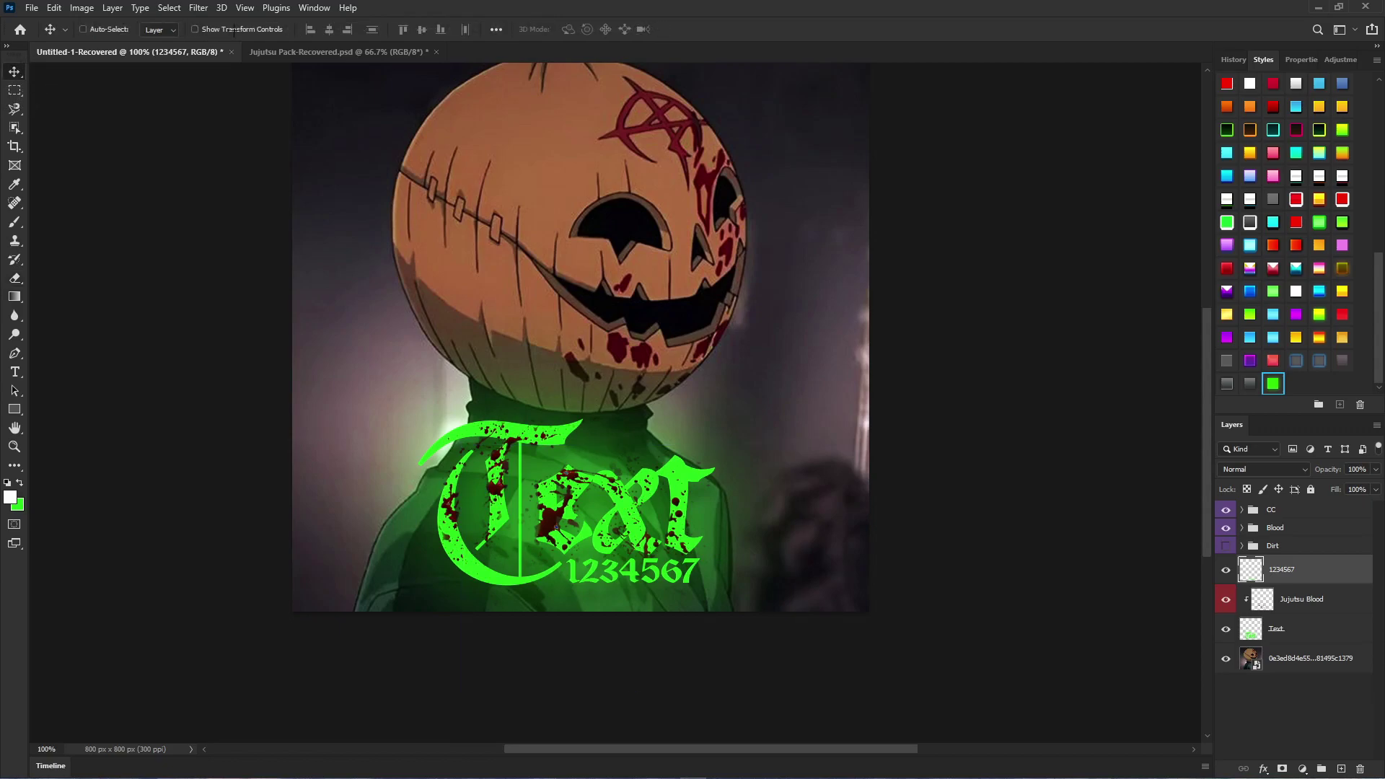
pyautogui.scroll(1, 786, 438)
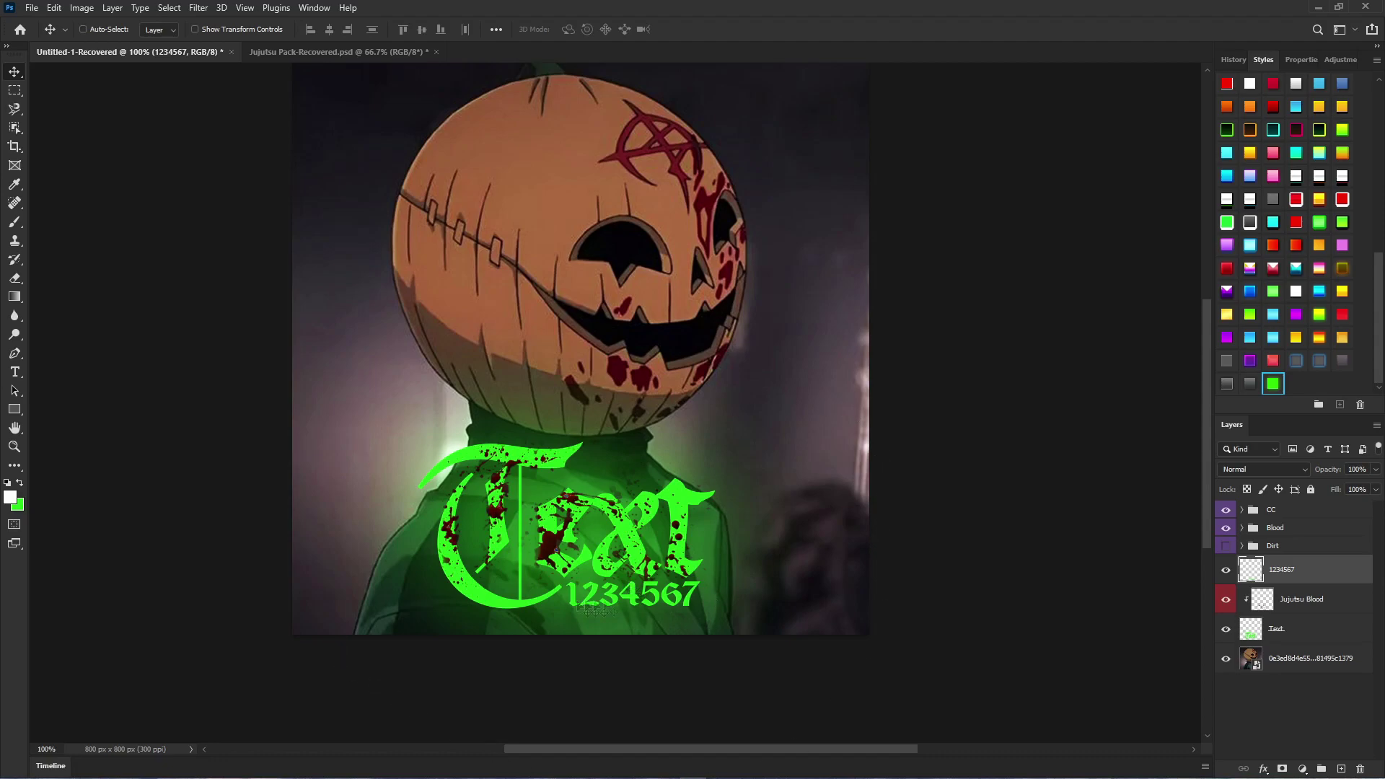
pyautogui.click(15, 372)
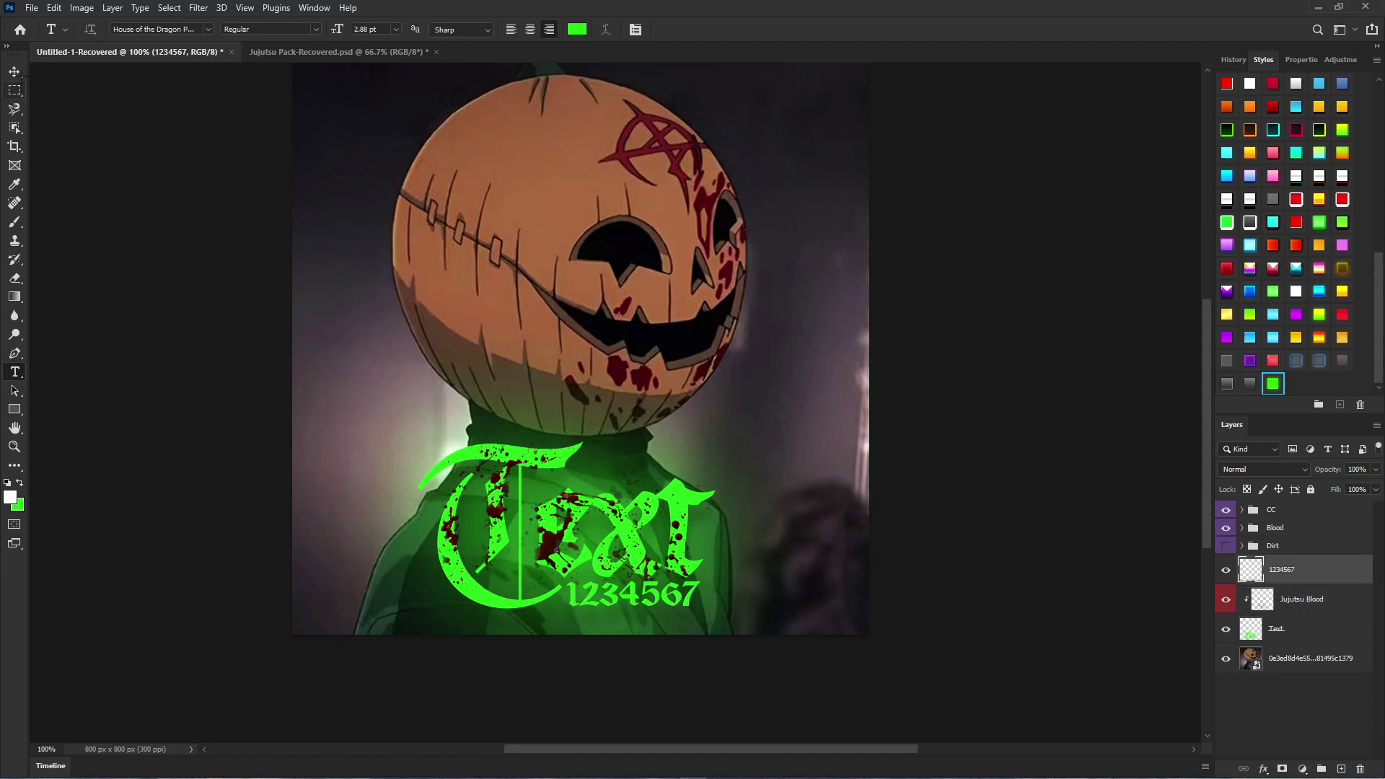
pyautogui.scroll(3, 887, 577)
pyautogui.press('v')
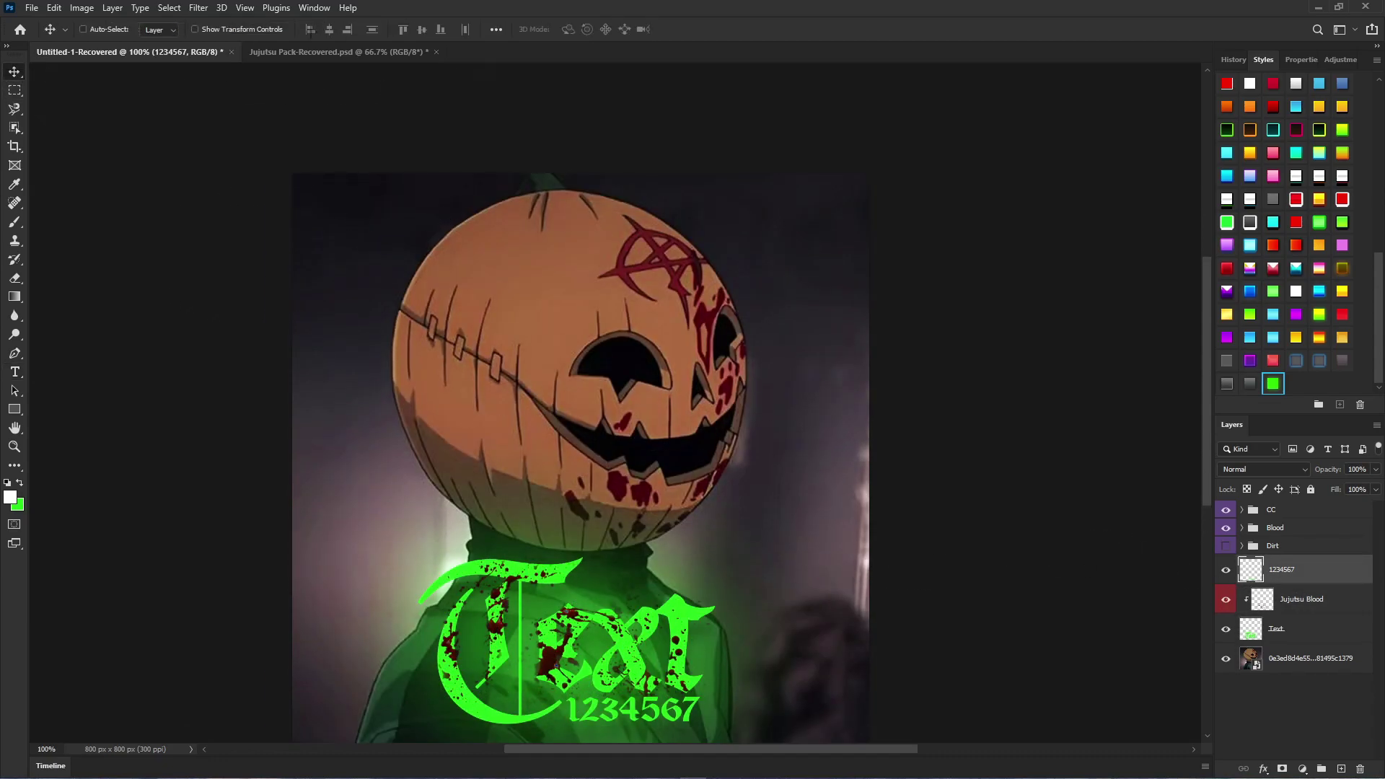
pyautogui.click(305, 50)
pyautogui.scroll(-2, 1290, 675)
pyautogui.moveTo(1289, 604); pyautogui.dragTo(1299, 641)
pyautogui.click(127, 52)
pyautogui.scroll(-1, 1305, 582)
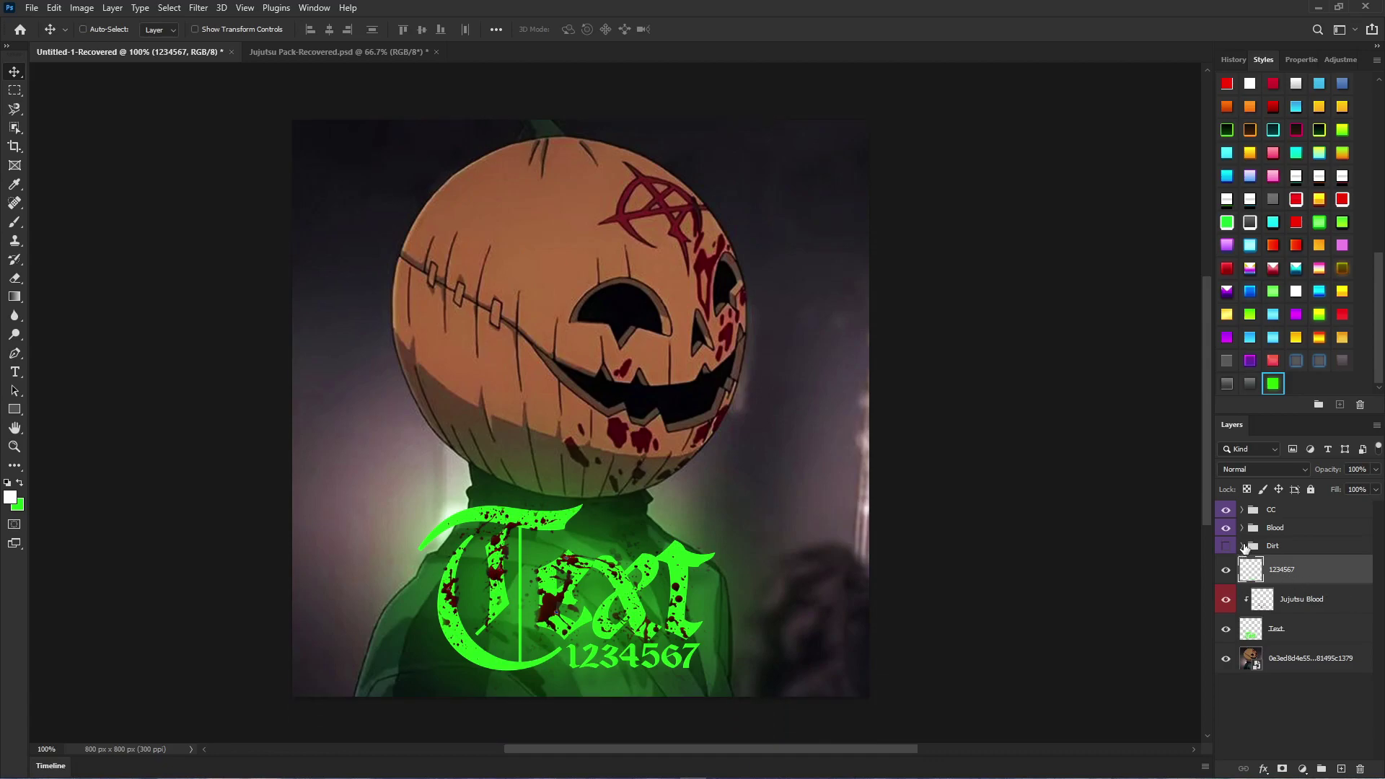
# Step: Show the Dirt group and delete its How to use and Background layers
pyautogui.click(1240, 546)
pyautogui.click(1227, 546)
pyautogui.click(1242, 546)
pyautogui.scroll(-5, 1298, 649)
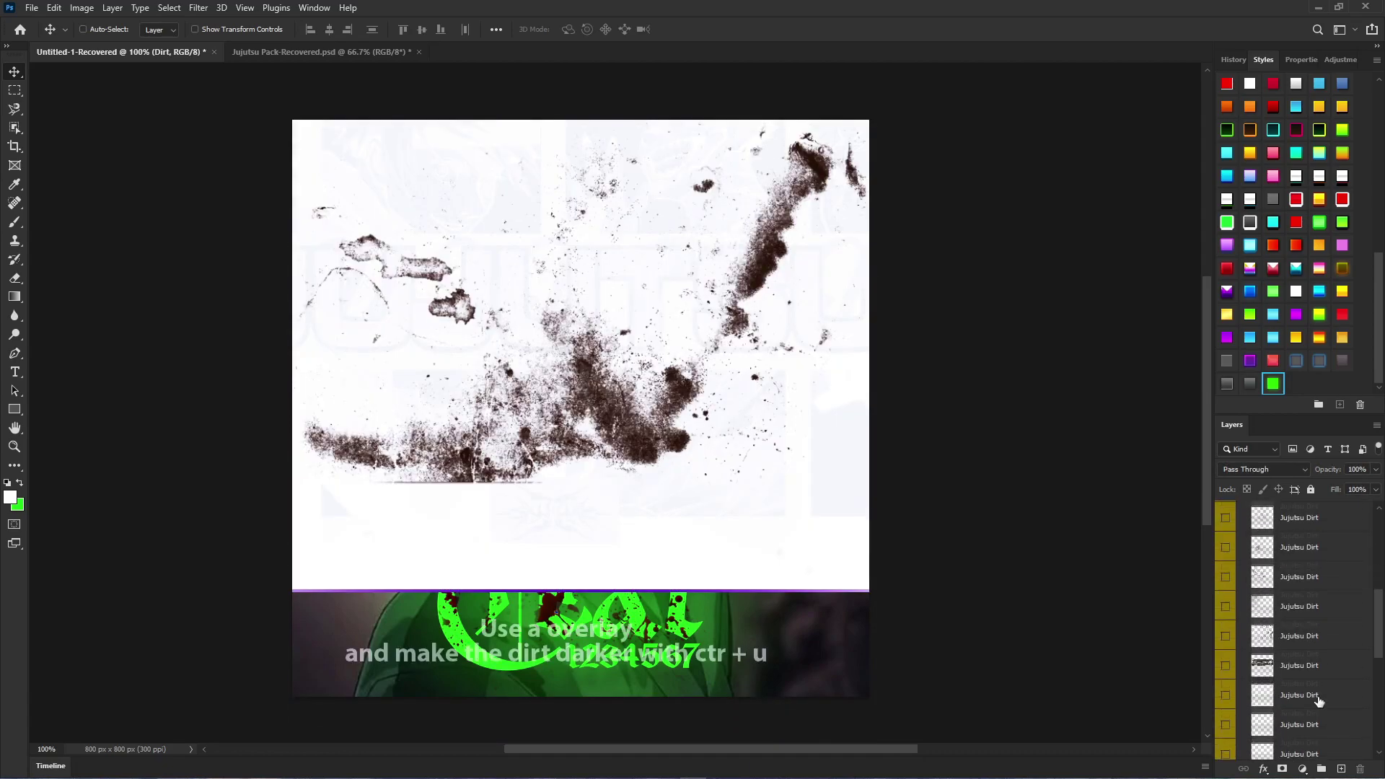
pyautogui.scroll(-2, 1334, 704)
pyautogui.click(1332, 632)
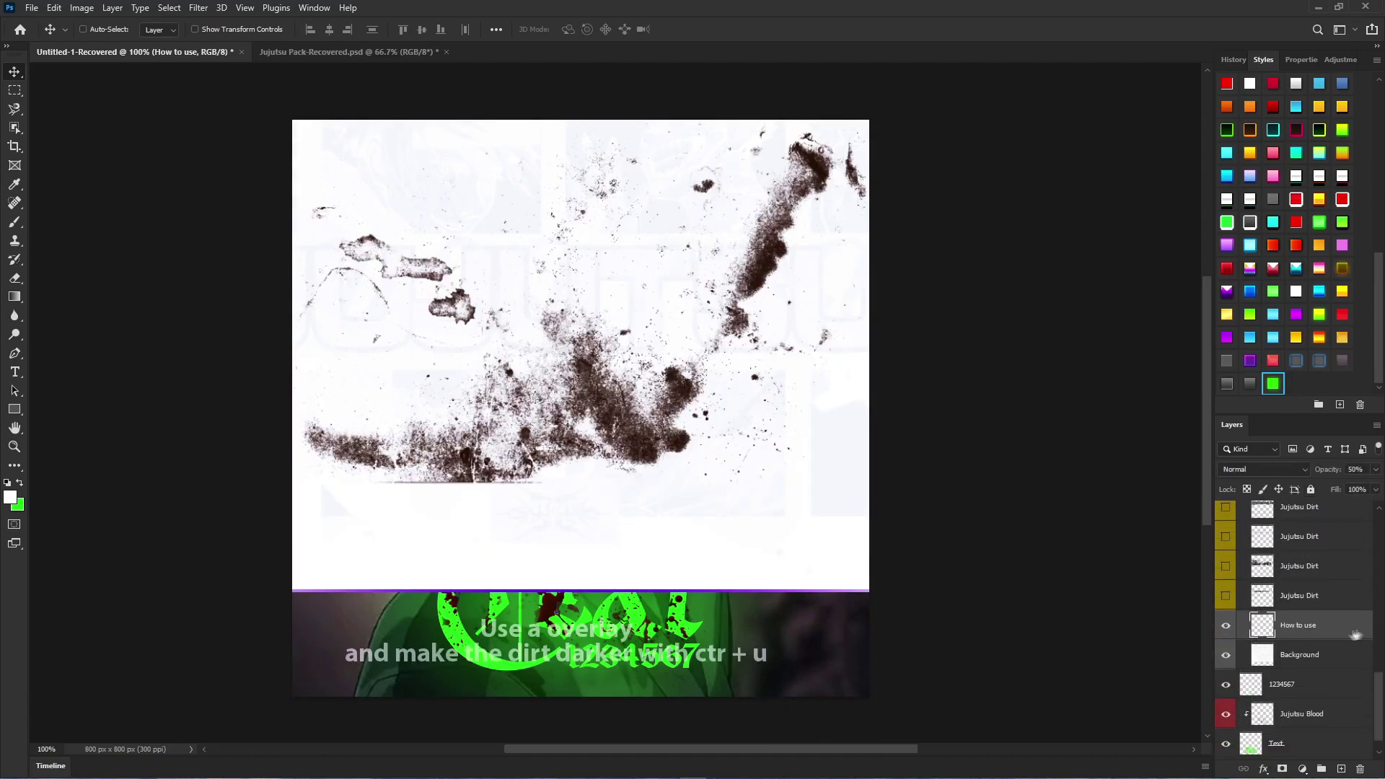
pyautogui.press('Delete')
pyautogui.press('Delete')
pyautogui.scroll(8, 1299, 628)
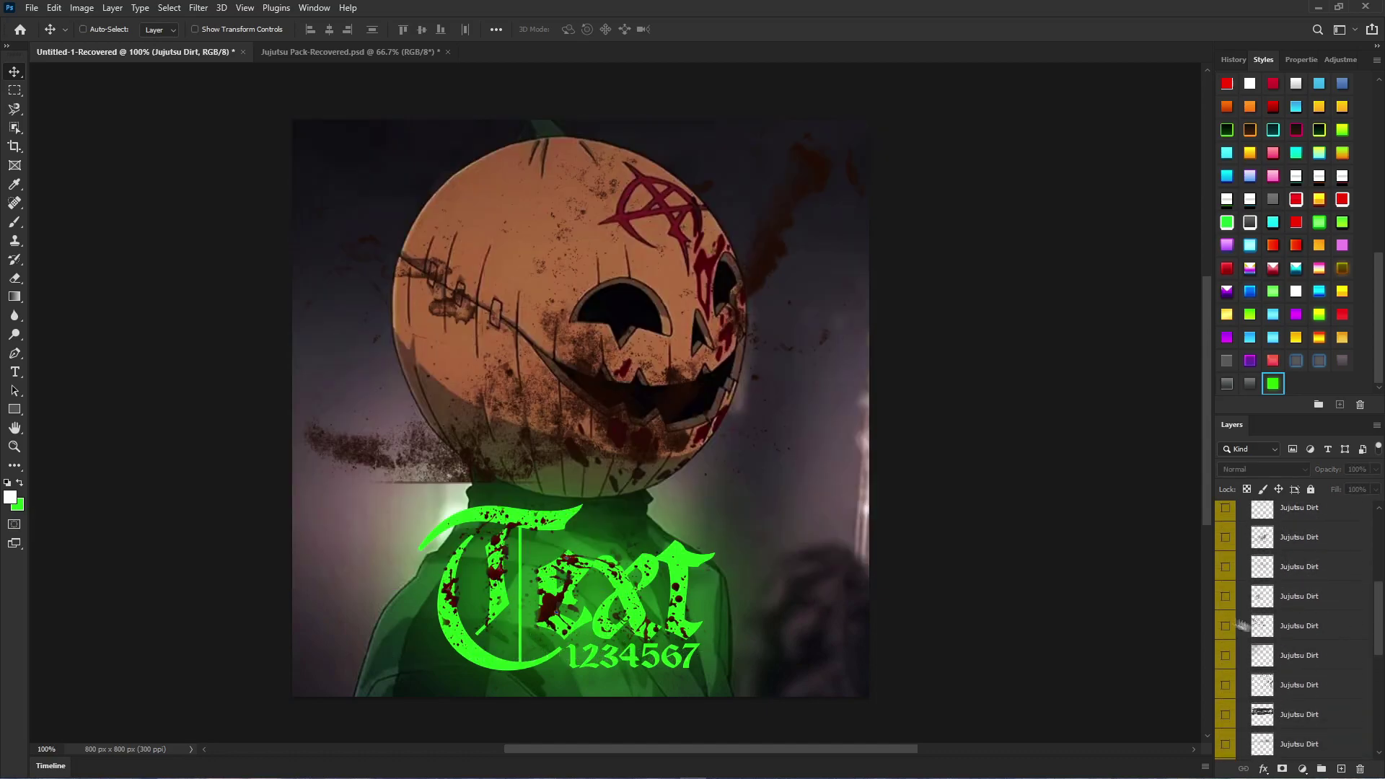
# Step: Turn on the transform controls, then rotate and reposition the visible Jujutsu Dirt layer around the pumpkin's lower left side
pyautogui.scroll(3, 1291, 613)
pyautogui.click(1242, 576)
pyautogui.click(1225, 570)
pyautogui.click(1225, 570)
pyautogui.click(241, 26)
pyautogui.moveTo(459, 242); pyautogui.dragTo(510, 580)
pyautogui.moveTo(825, 386); pyautogui.dragTo(537, 600)
pyautogui.moveTo(373, 646); pyautogui.dragTo(378, 261)
pyautogui.moveTo(586, 519); pyautogui.dragTo(350, 555)
pyautogui.moveTo(288, 409); pyautogui.dragTo(202, 548)
pyautogui.press('Return')
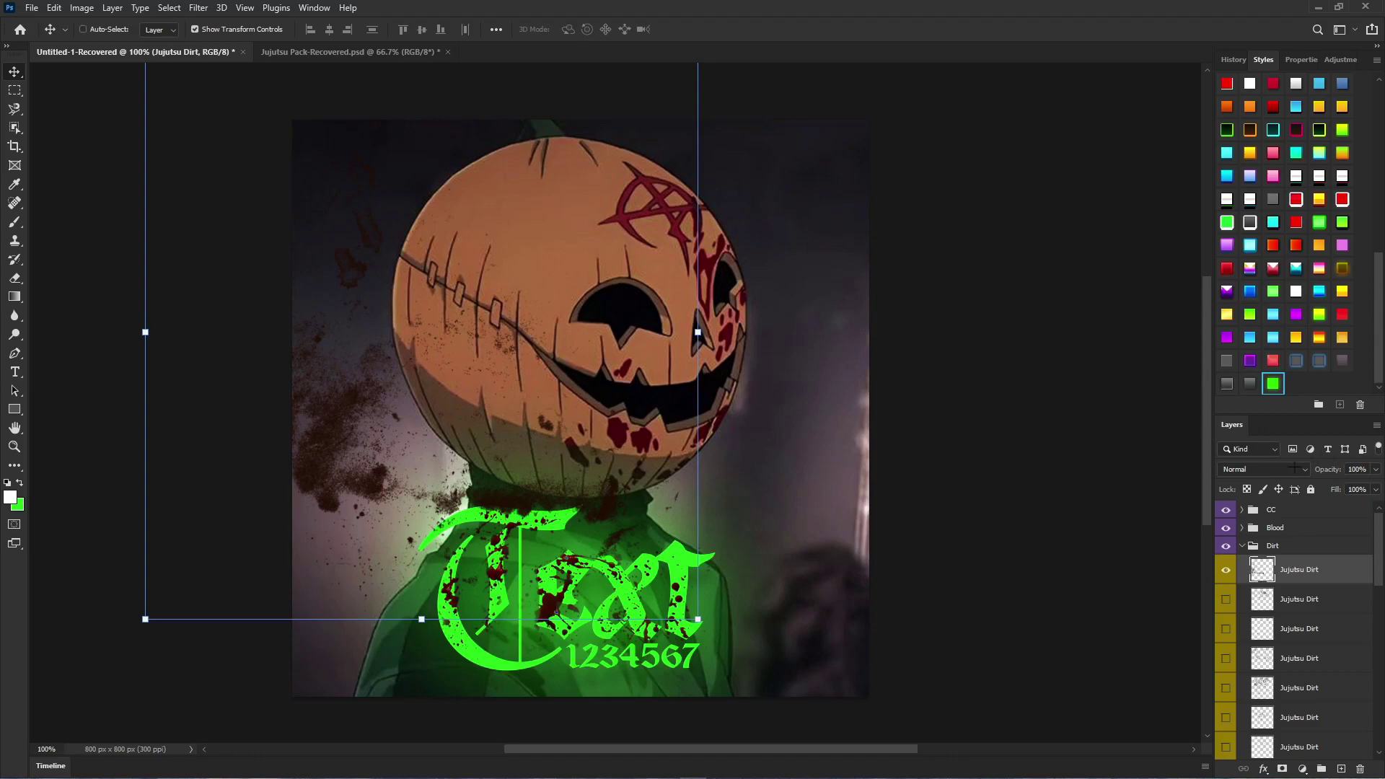
# Step: Try whitening the dirt with Screen blending, a colorized Hue/Saturation adjustment and inverted colors
pyautogui.click(1295, 469)
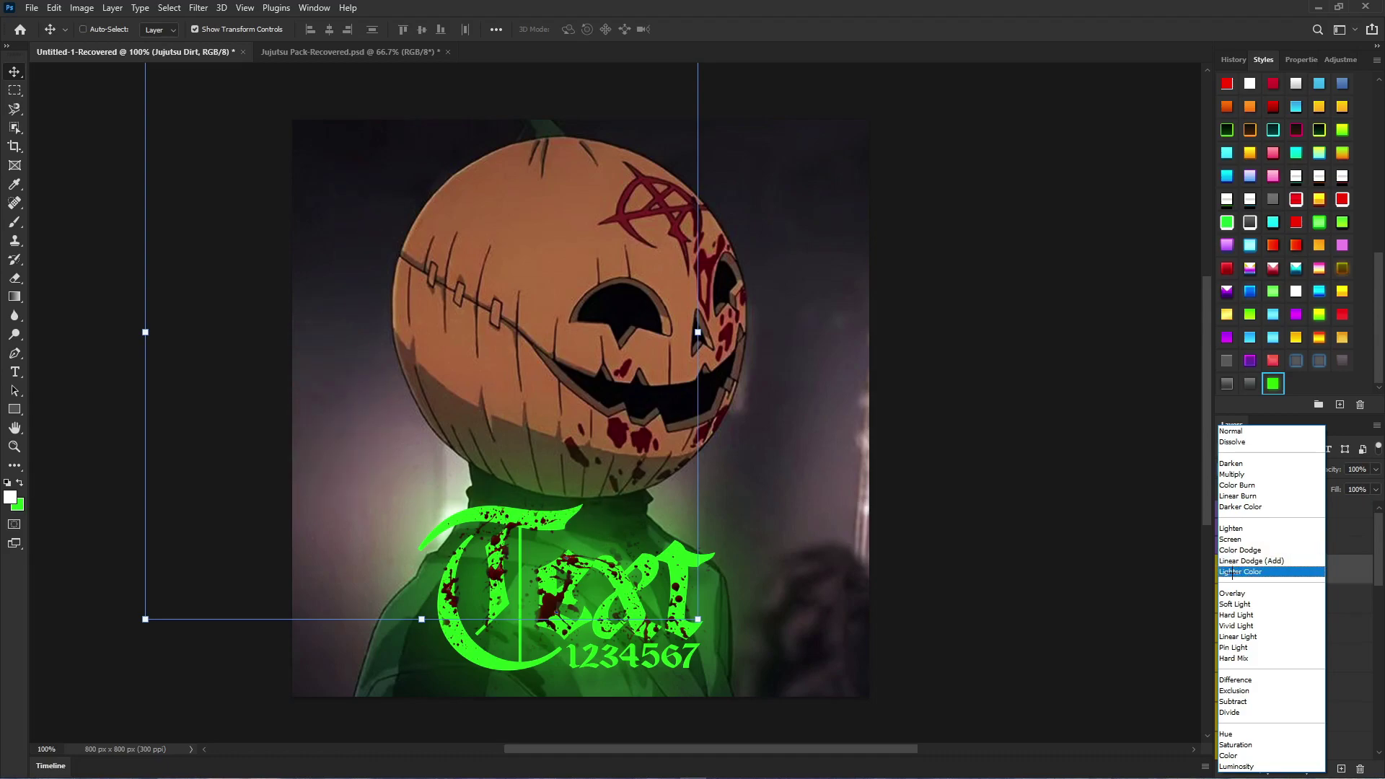
pyautogui.click(1230, 539)
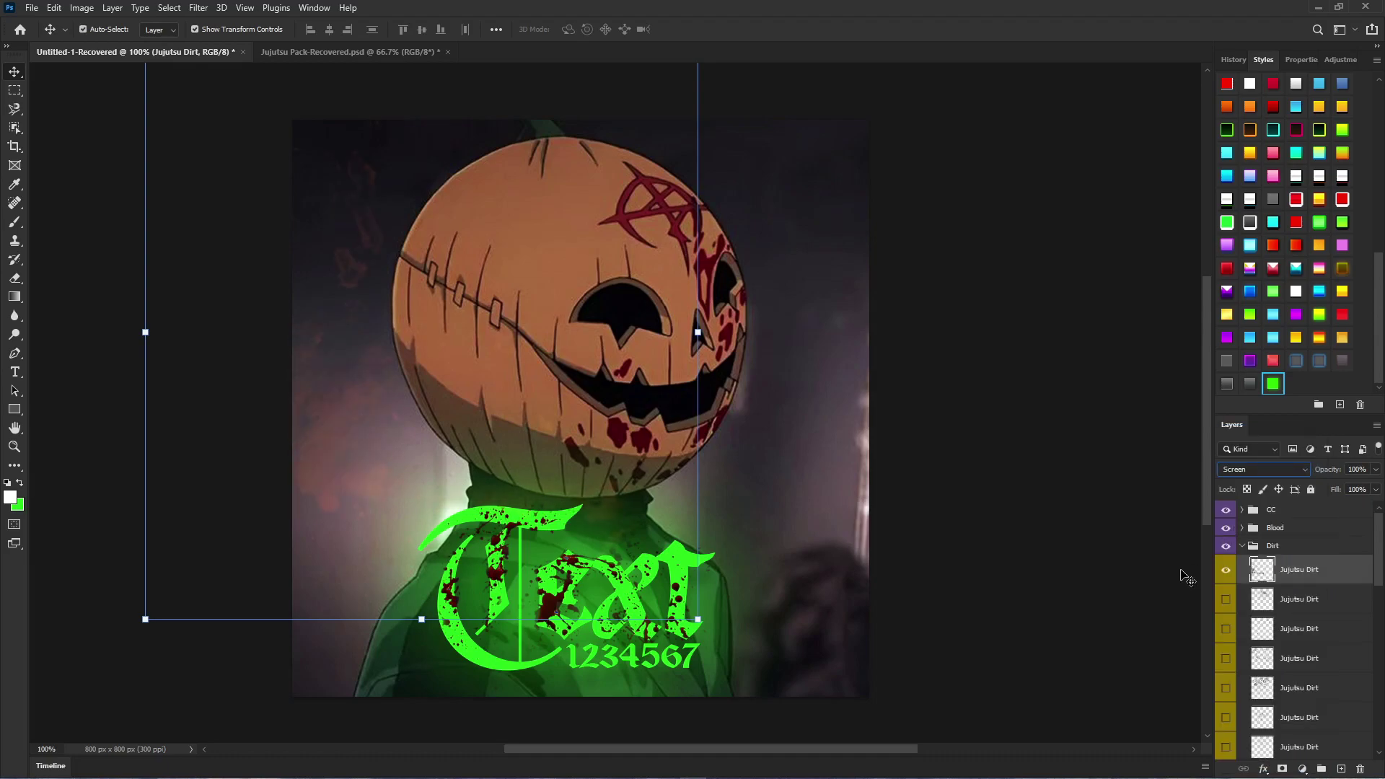
pyautogui.hotkey('ctrl', 'u')
pyautogui.click(381, 439)
pyautogui.moveTo(308, 256); pyautogui.dragTo(1006, 256)
pyautogui.moveTo(940, 431); pyautogui.dragTo(869, 431)
pyautogui.moveTo(905, 393); pyautogui.dragTo(984, 374)
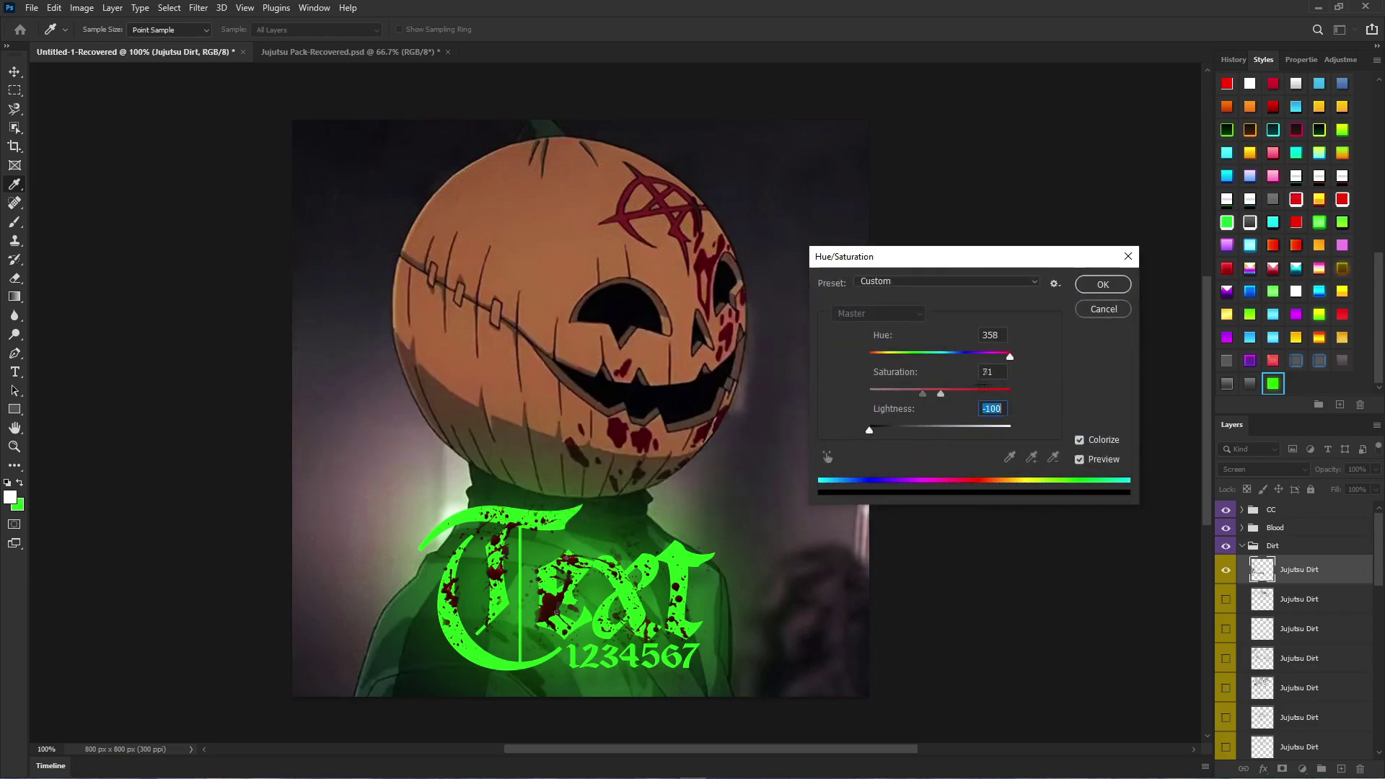
pyautogui.moveTo(870, 431); pyautogui.dragTo(869, 393)
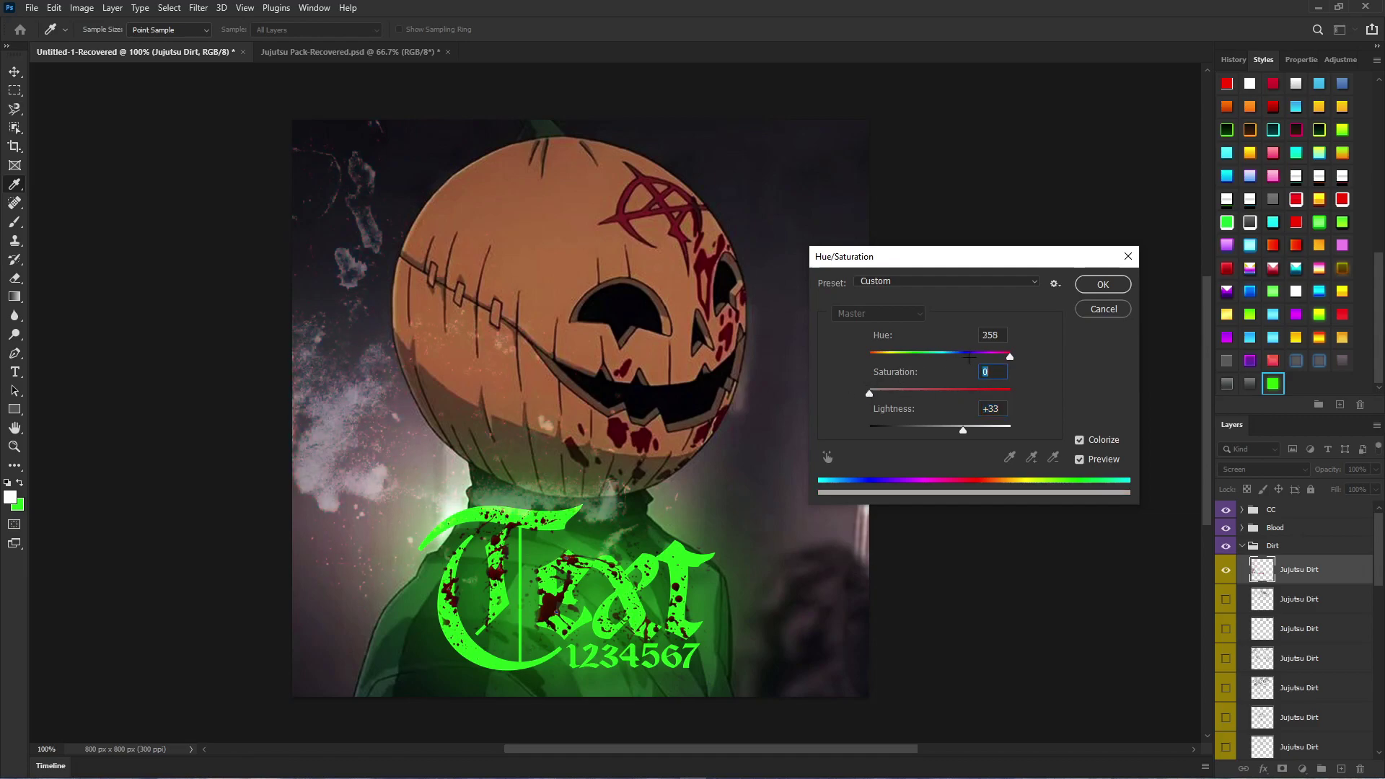
pyautogui.moveTo(945, 429); pyautogui.dragTo(955, 430)
pyautogui.click(1088, 284)
pyautogui.press('v')
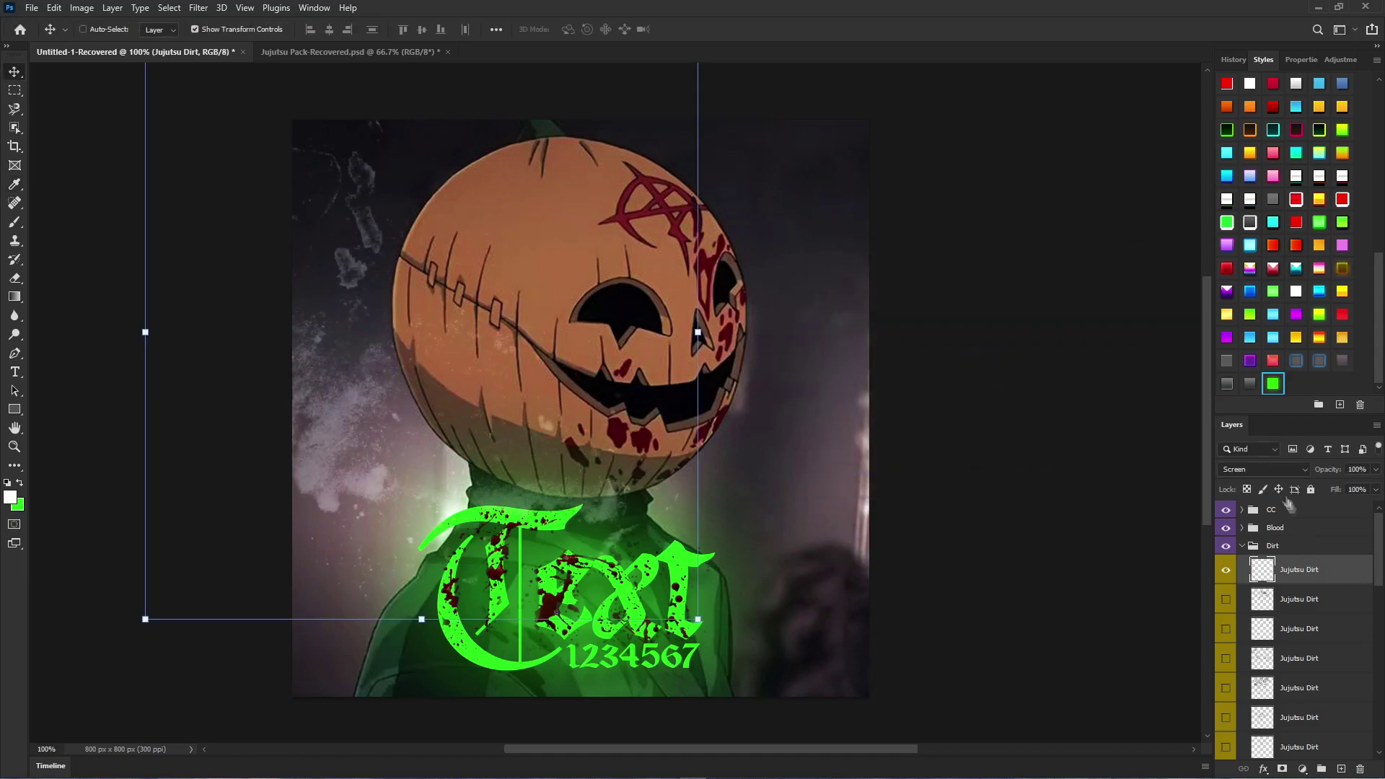
pyautogui.hotkey('ctrl', 'i')
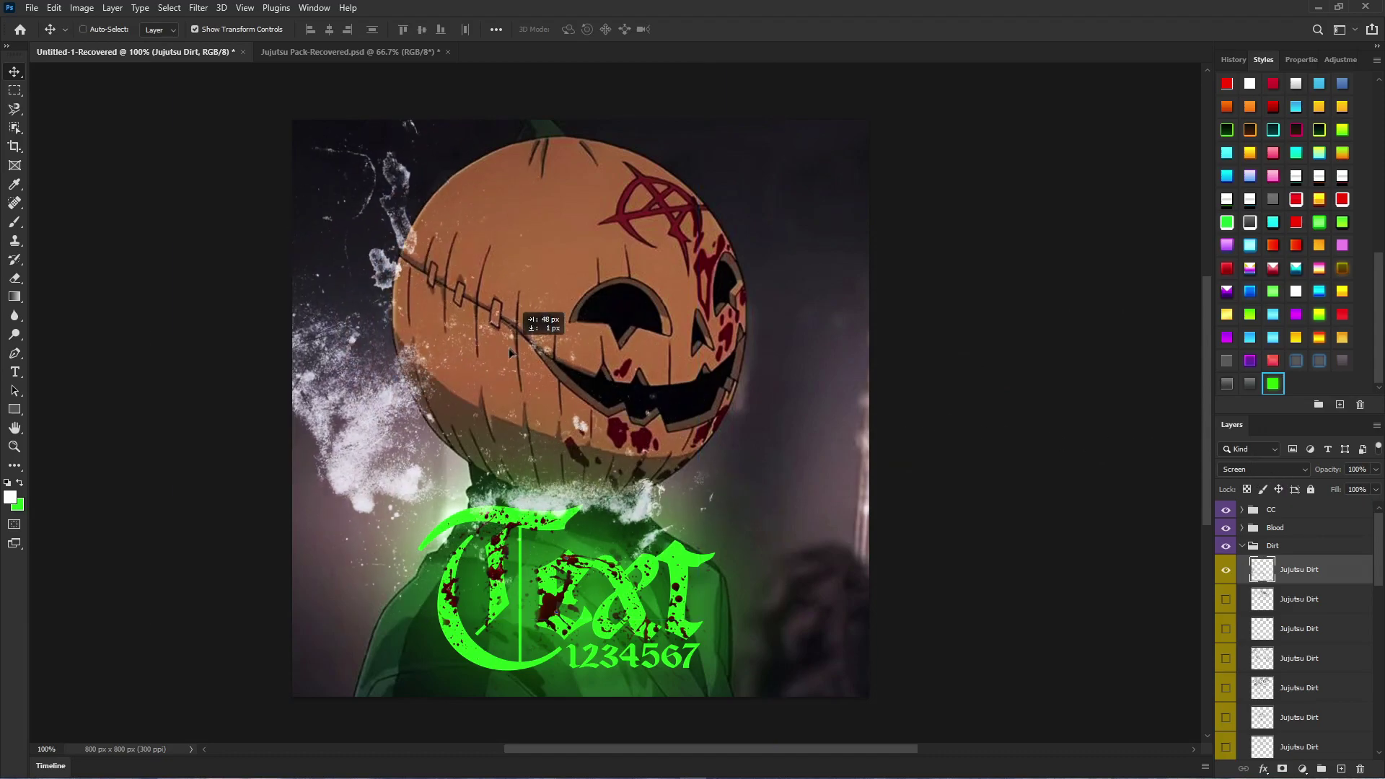
# Step: Blacken the dirt using colorized Hue/Saturation with hue 358, saturation 25 and lightness -100, in Normal blend mode
pyautogui.hotkey('ctrl', 'u')
pyautogui.click(1079, 440)
pyautogui.moveTo(940, 430); pyautogui.dragTo(859, 428)
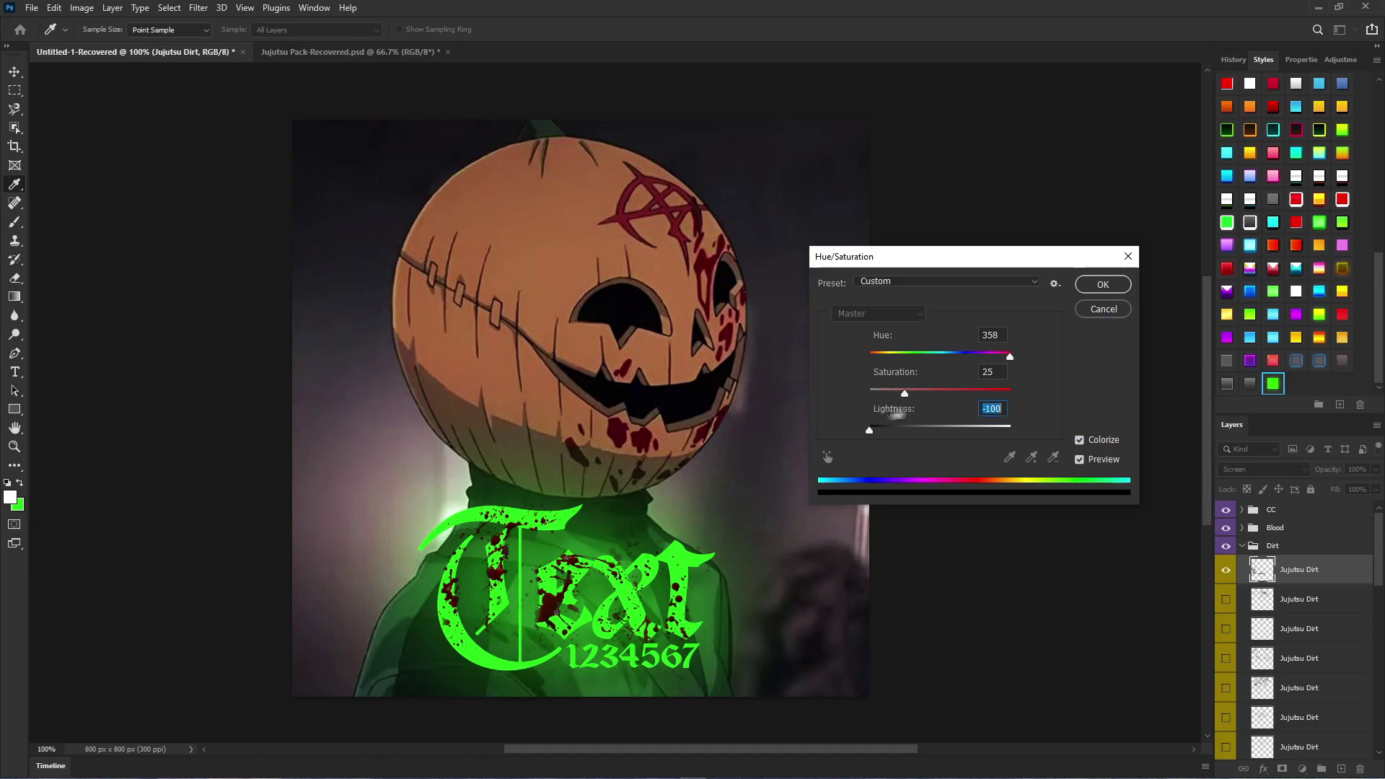
pyautogui.click(1102, 284)
pyautogui.click(1252, 469)
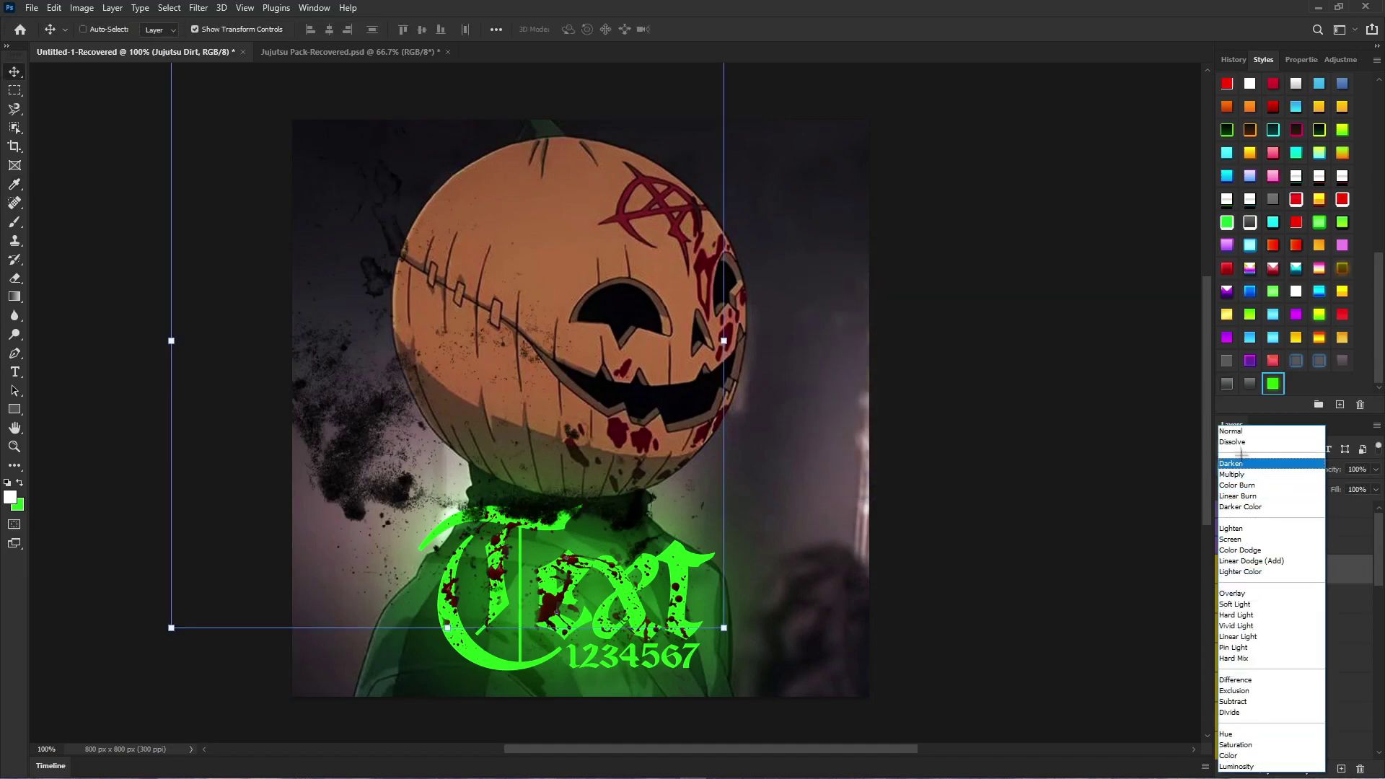
pyautogui.click(1246, 432)
# Step: Transform the black dirt layer so its marks overlap the pumpkin's stitches, cheek and chin
pyautogui.moveTo(328, 339); pyautogui.dragTo(381, 298)
pyautogui.moveTo(784, 601); pyautogui.dragTo(736, 606)
pyautogui.moveTo(637, 520); pyautogui.dragTo(565, 513)
pyautogui.moveTo(465, 454); pyautogui.dragTo(518, 435)
pyautogui.press('Return')
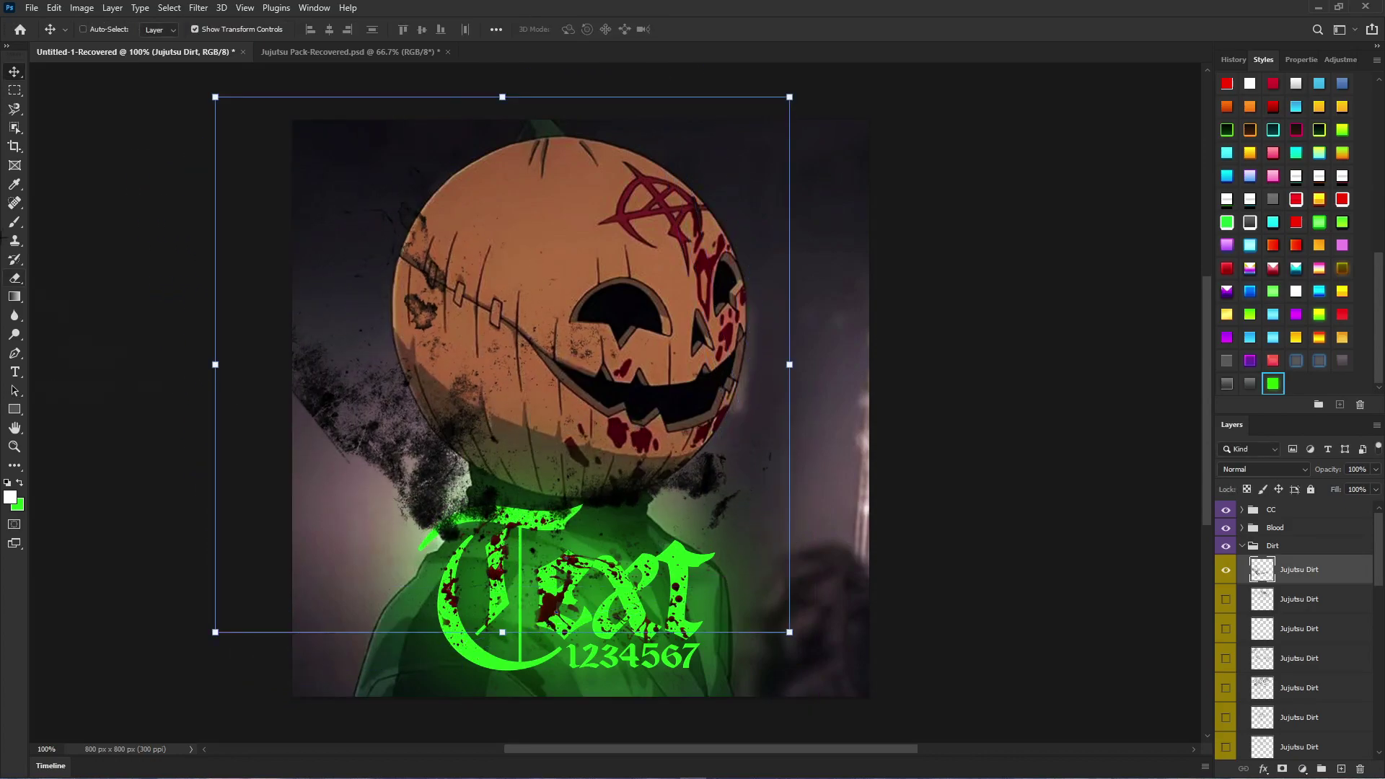
# Step: Erase the dirt over the background, neck and lettering, keeping the marks on the pumpkin
pyautogui.click(1242, 546)
pyautogui.click(1242, 546)
pyautogui.click(15, 278)
pyautogui.keyDown('alt'); pyautogui.rightClick(333, 404); pyautogui.keyUp('alt')
pyautogui.moveTo(383, 406)
pyautogui.mouseDown()
pyautogui.moveTo(449, 517)
pyautogui.moveTo(348, 471)
pyautogui.moveTo(531, 524)
pyautogui.moveTo(665, 536)
pyautogui.mouseUp()
pyautogui.moveTo(339, 495)
pyautogui.mouseDown()
pyautogui.moveTo(334, 402)
pyautogui.moveTo(347, 433)
pyautogui.mouseUp()
pyautogui.moveTo(528, 509); pyautogui.dragTo(489, 488)
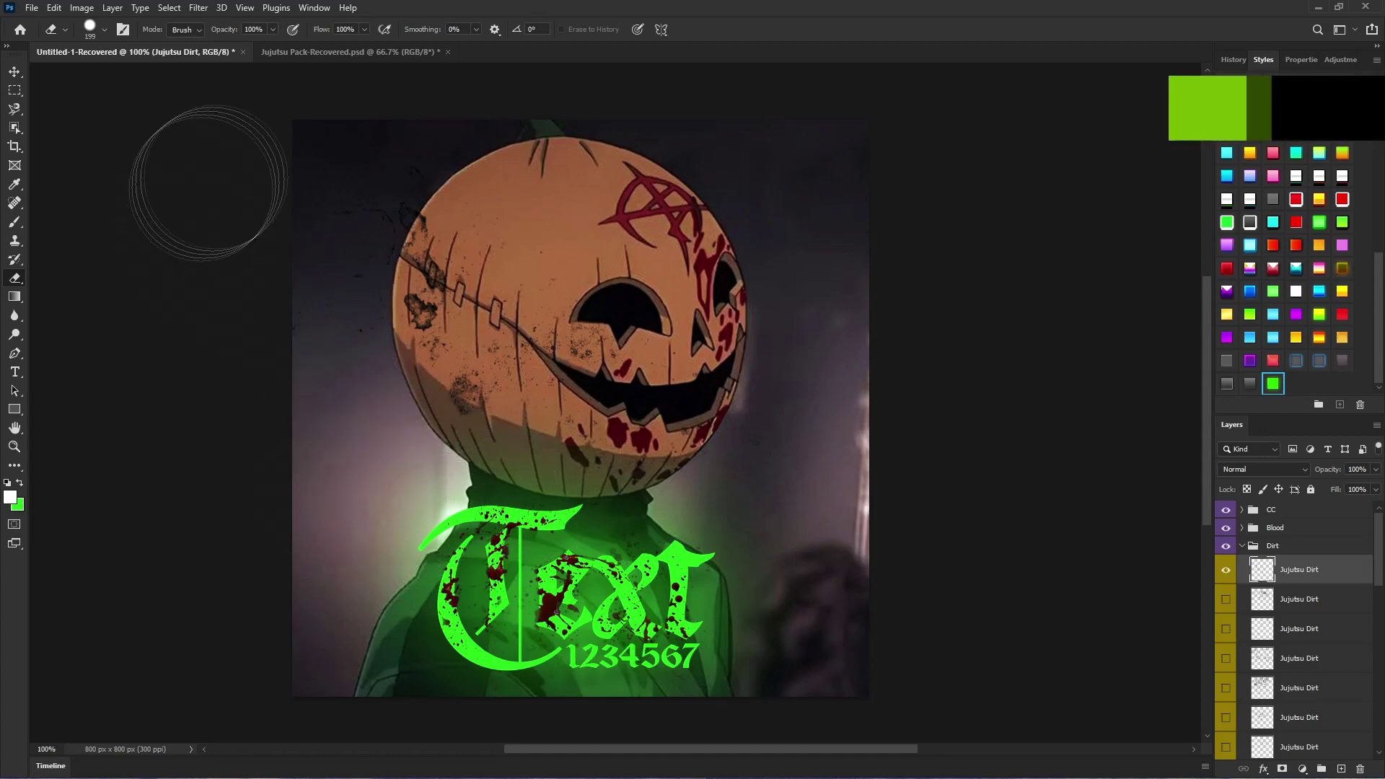
pyautogui.keyDown('alt'); pyautogui.rightClick(563, 380); pyautogui.keyUp('alt')
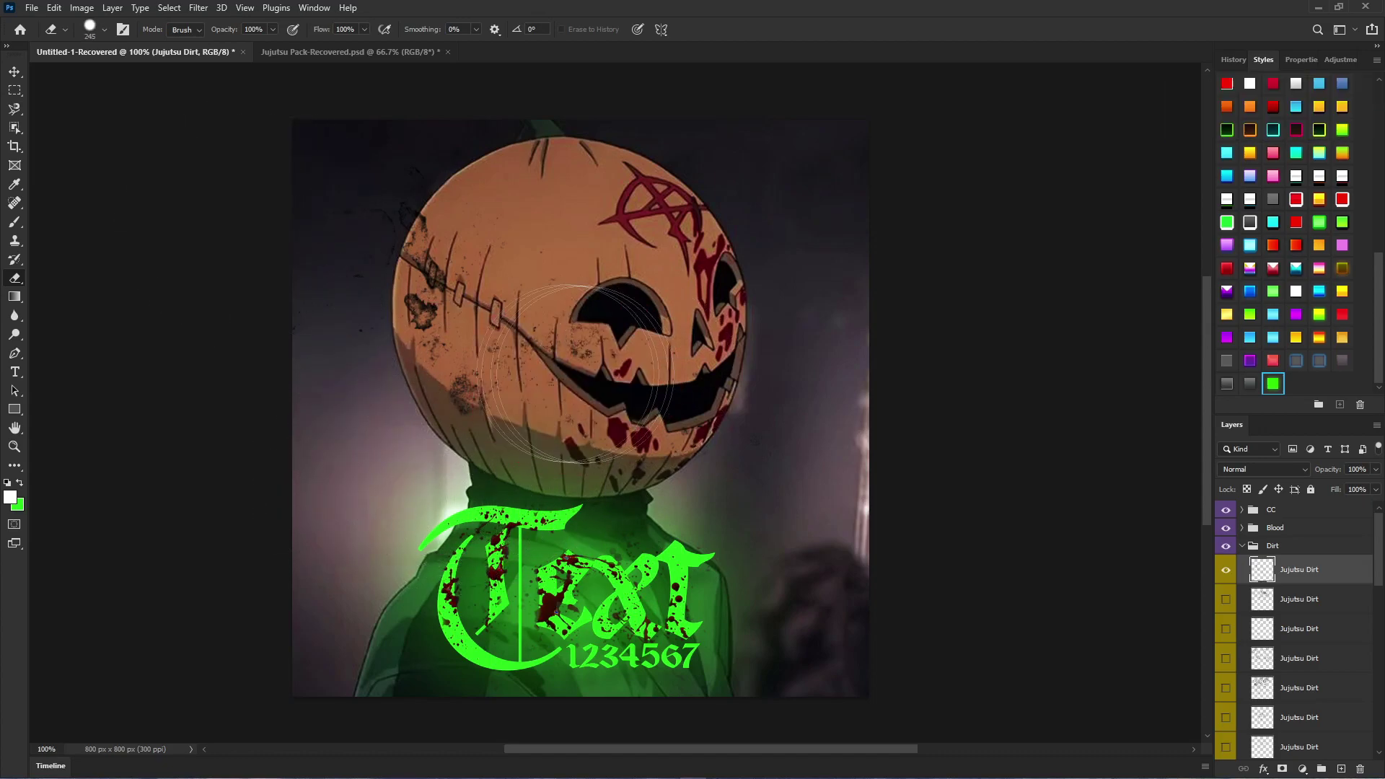
# Step: Try lowering the dirt layer's opacity to 38%
pyautogui.rightClick(1303, 574)
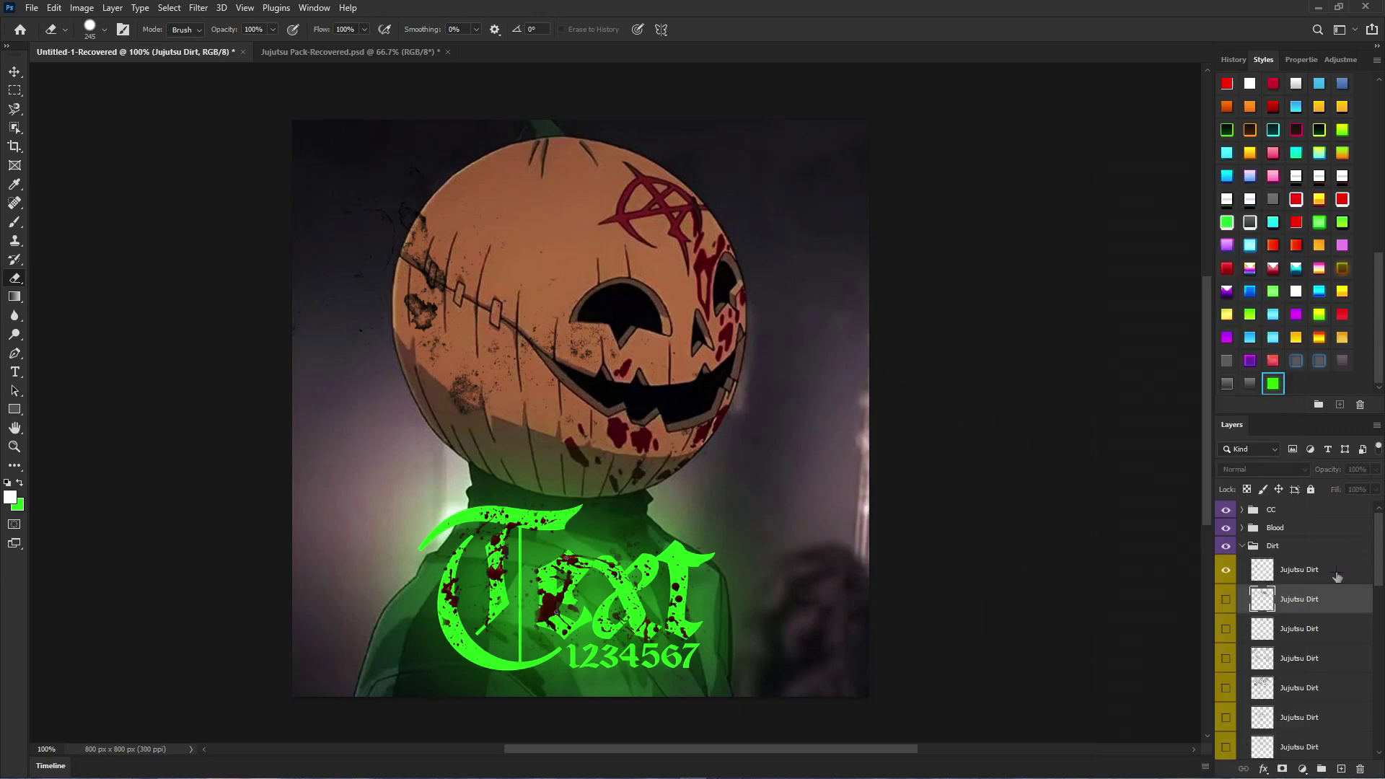
pyautogui.click(1230, 446)
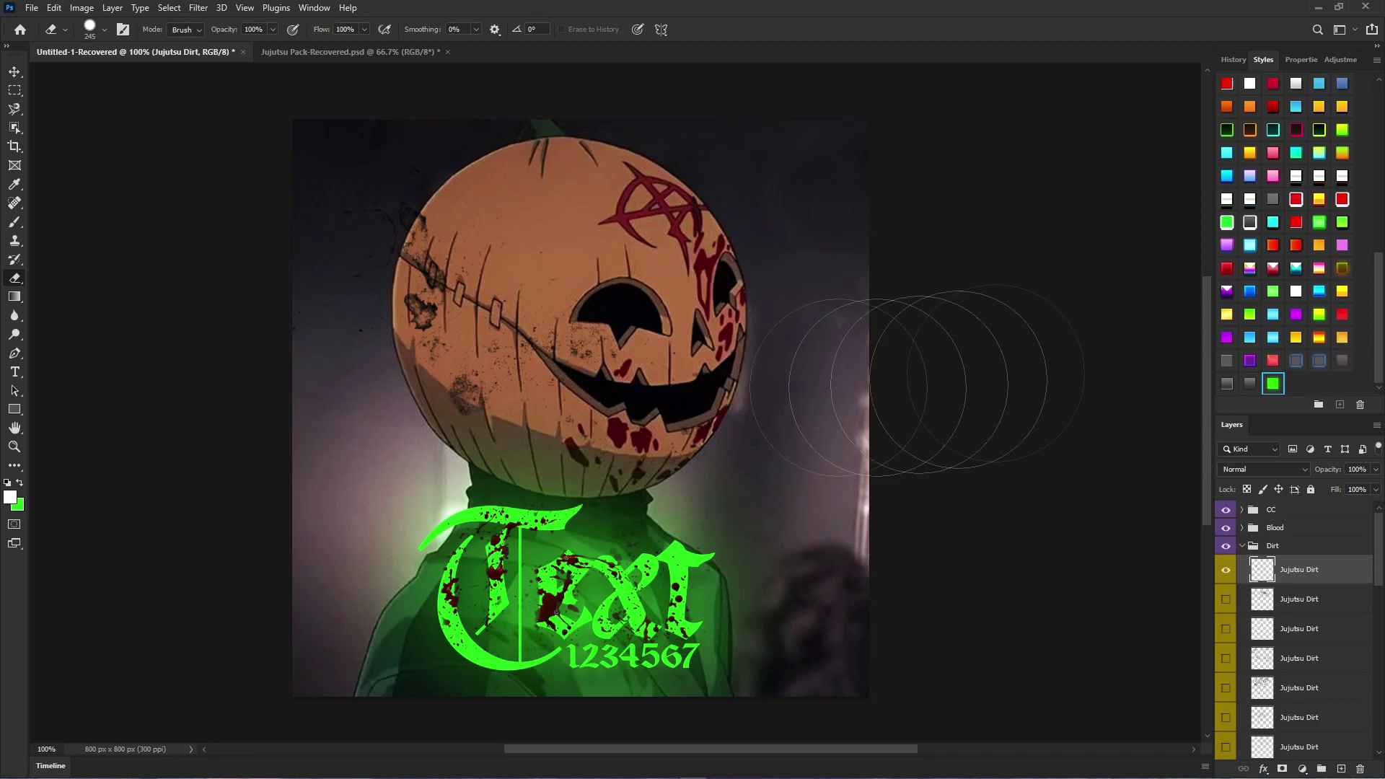
pyautogui.click(1376, 489)
pyautogui.moveTo(1374, 486); pyautogui.dragTo(1347, 487)
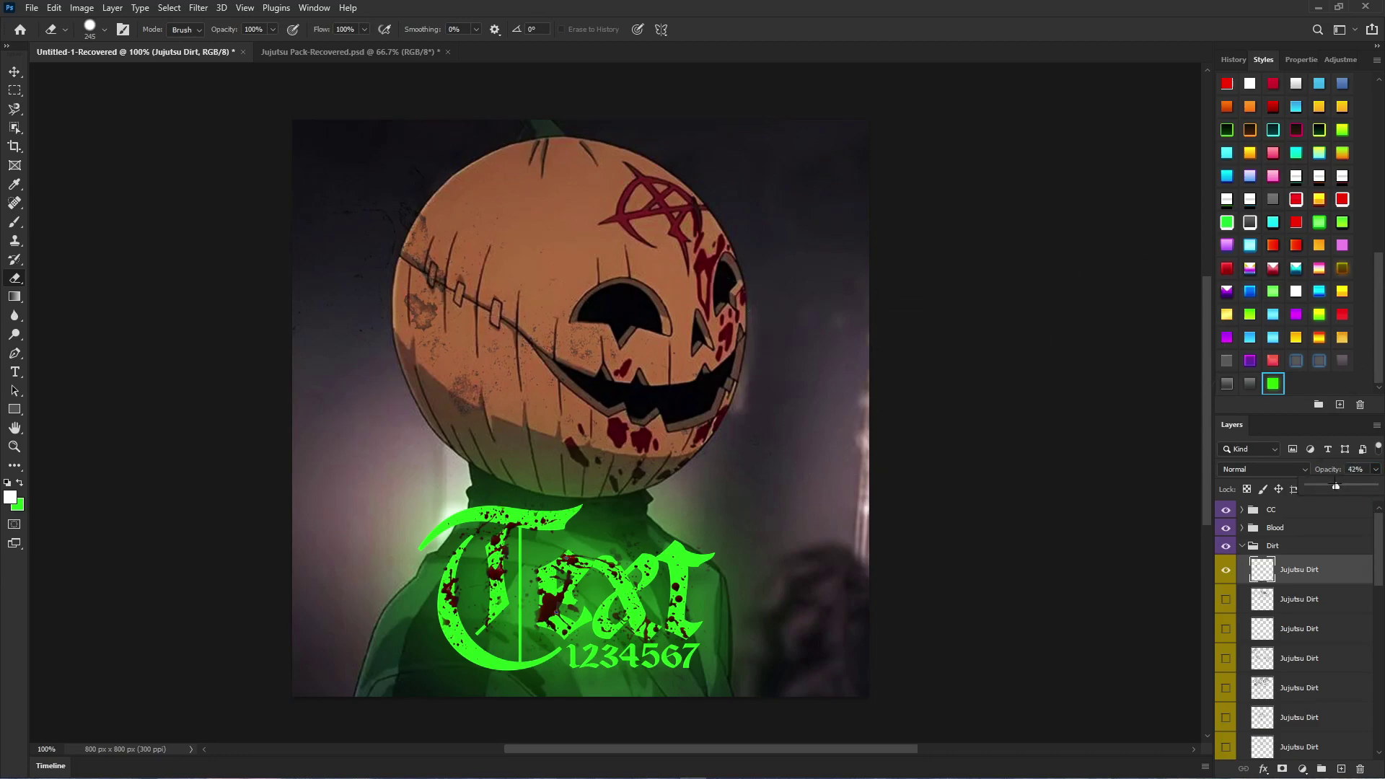
# Step: Fade the dirt patch below the pumpkin's stitches with the eraser at 13% opacity and set the layer's opacity to 100%
pyautogui.moveTo(436, 303)
pyautogui.keyDown('alt'); pyautogui.mouseDown()
pyautogui.moveTo(373, 318)
pyautogui.moveTo(397, 311)
pyautogui.mouseUp(); pyautogui.keyUp('alt')
pyautogui.click(273, 29)
pyautogui.moveTo(276, 46); pyautogui.dragTo(215, 47)
pyautogui.moveTo(414, 299); pyautogui.dragTo(438, 316)
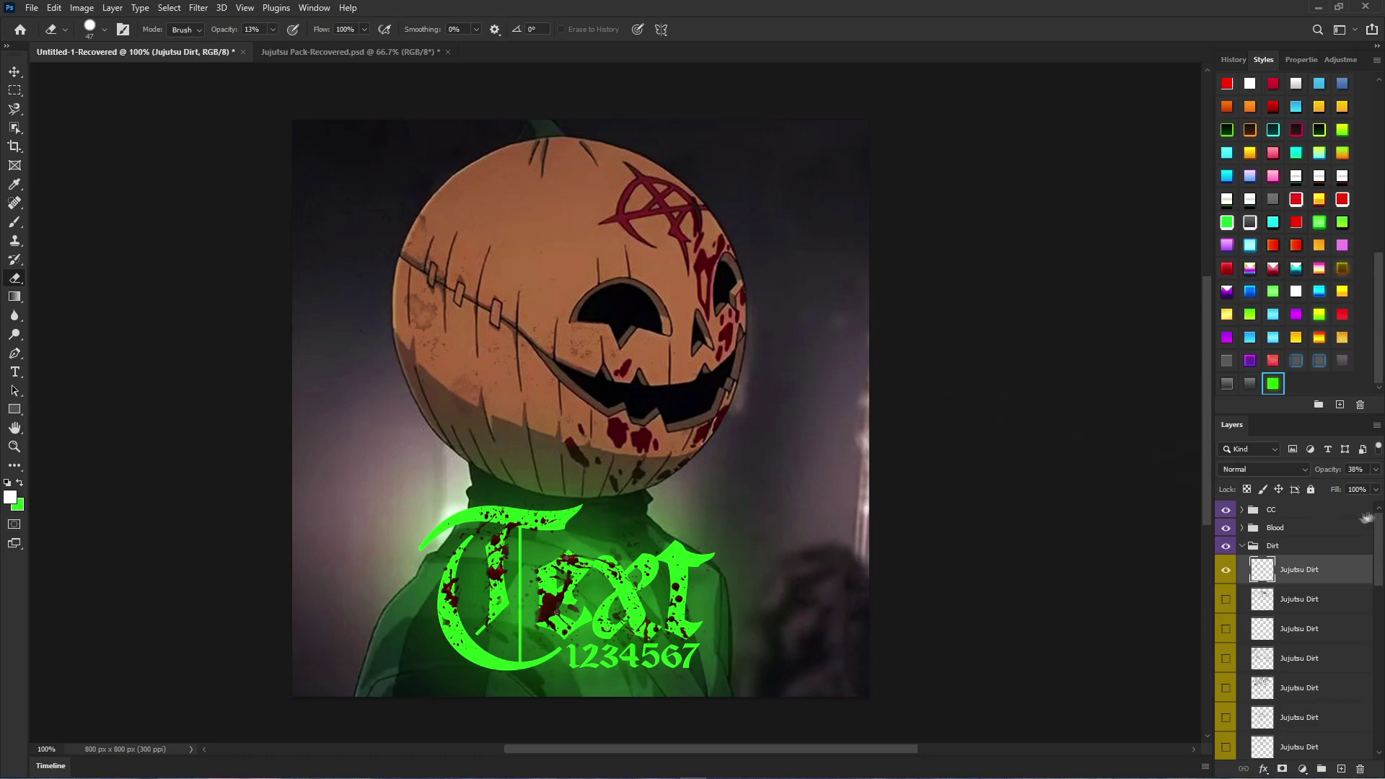
pyautogui.click(1376, 469)
pyautogui.click(424, 308)
pyautogui.moveTo(424, 307); pyautogui.dragTo(430, 316)
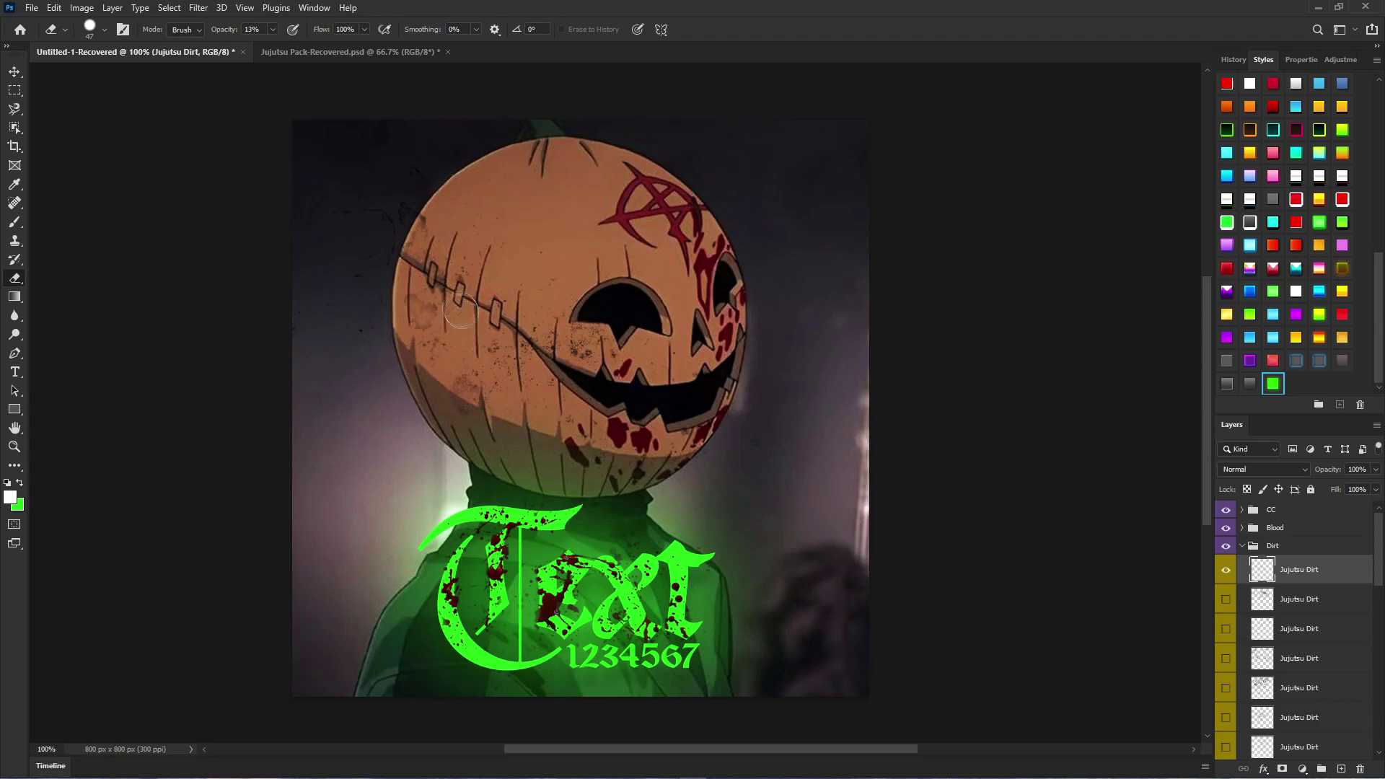
# Step: Compare the pumpkin with the dirt layer hidden and shown, leaving it visible
pyautogui.scroll(-2, 437, 256)
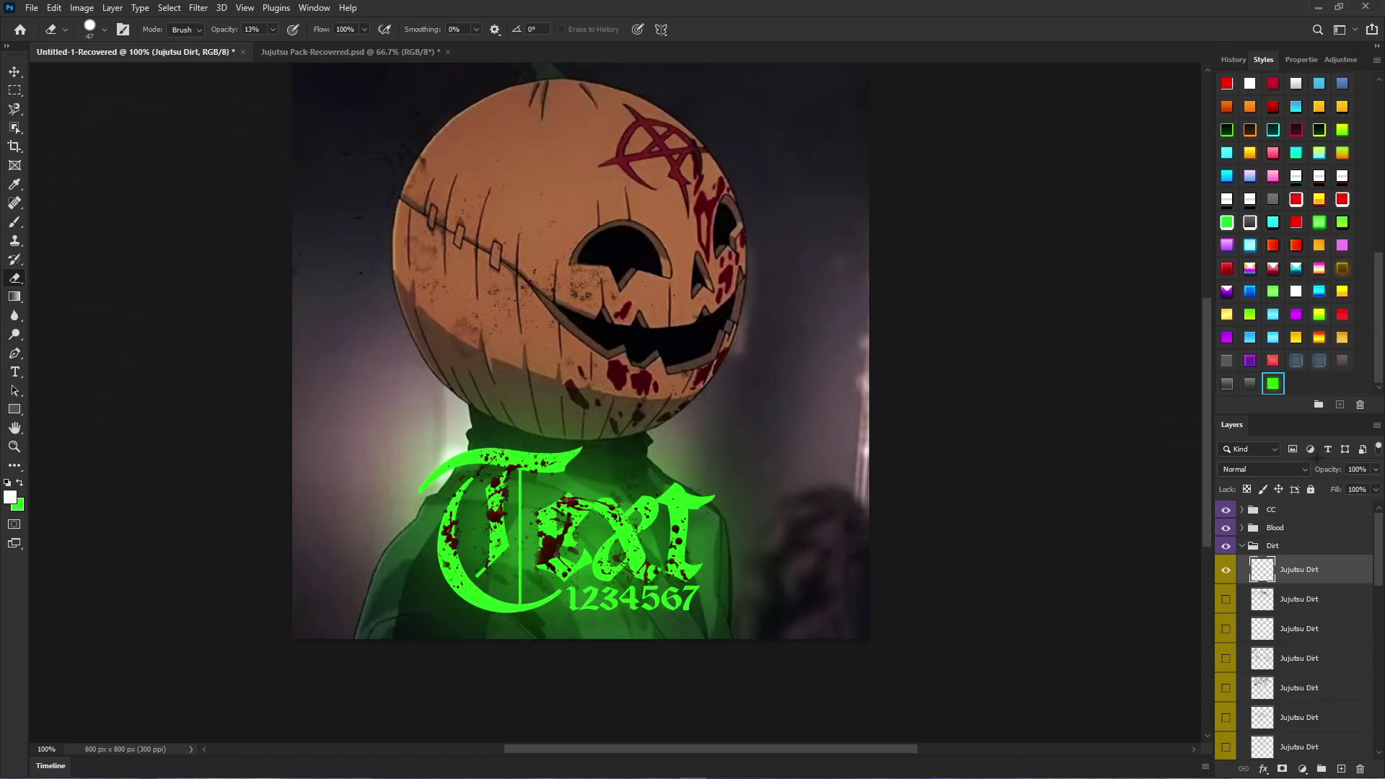
pyautogui.click(1226, 571)
pyautogui.click(1226, 569)
pyautogui.click(1226, 569)
pyautogui.scroll(2, 375, 159)
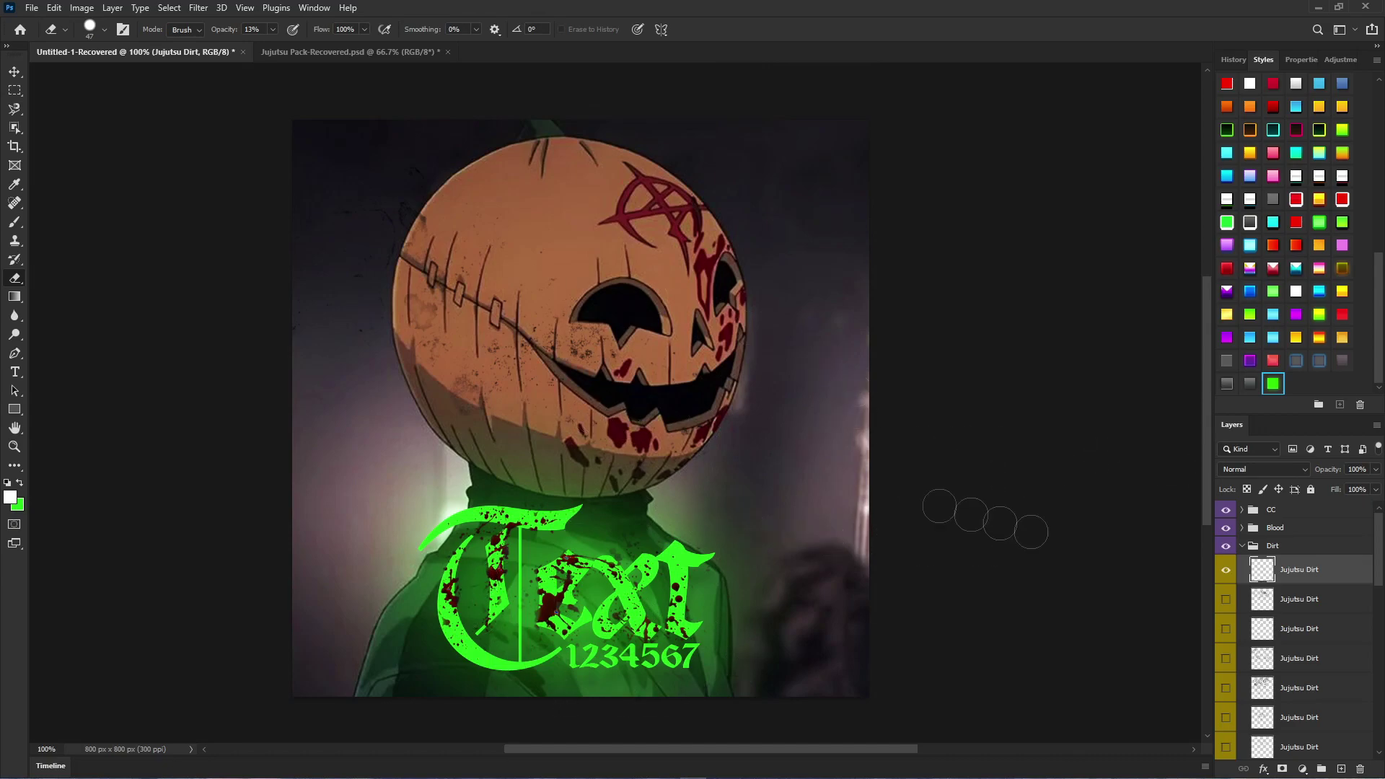
# Step: Collapse the Dirt group, compare the picture without and with the CC group, and select the CC group
pyautogui.click(1242, 546)
pyautogui.click(1227, 510)
pyautogui.click(1226, 511)
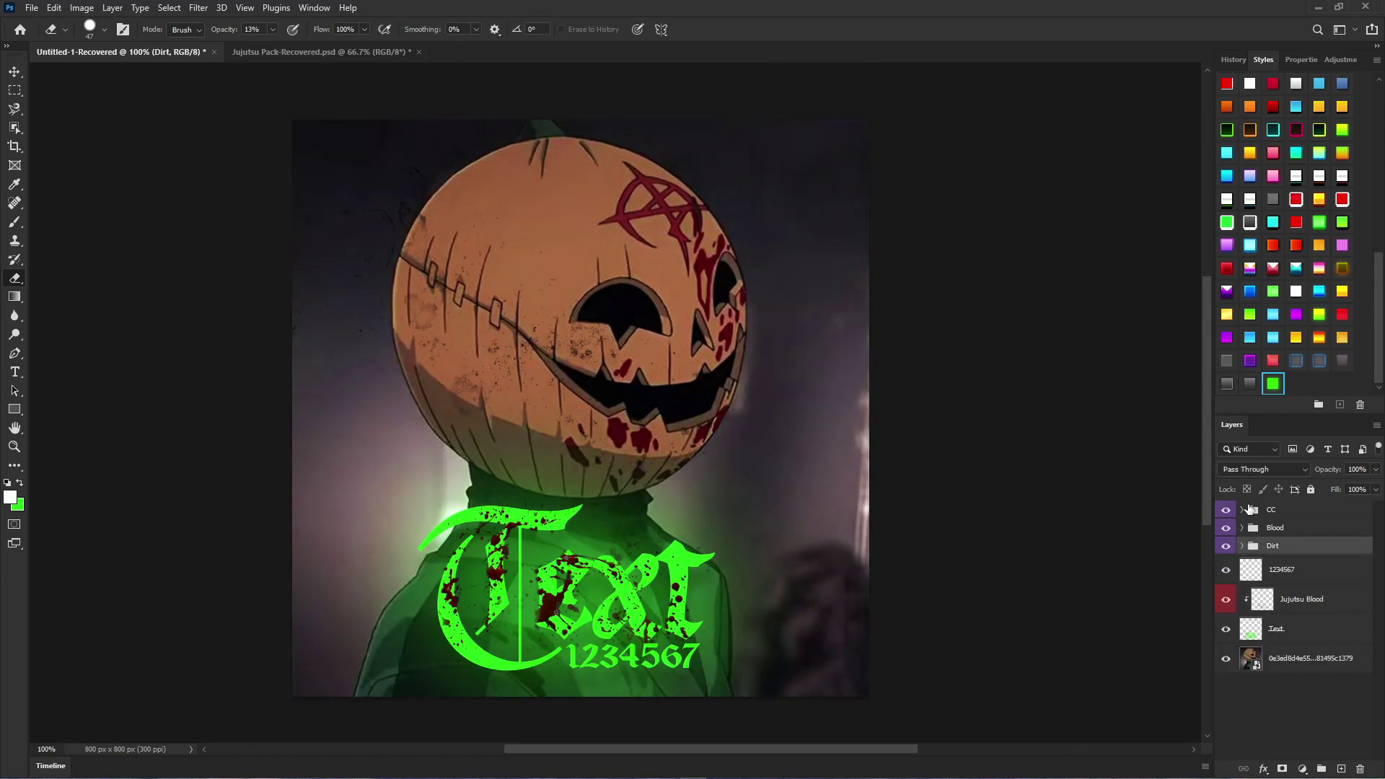
pyautogui.click(1248, 515)
pyautogui.scroll(-2, 1017, 587)
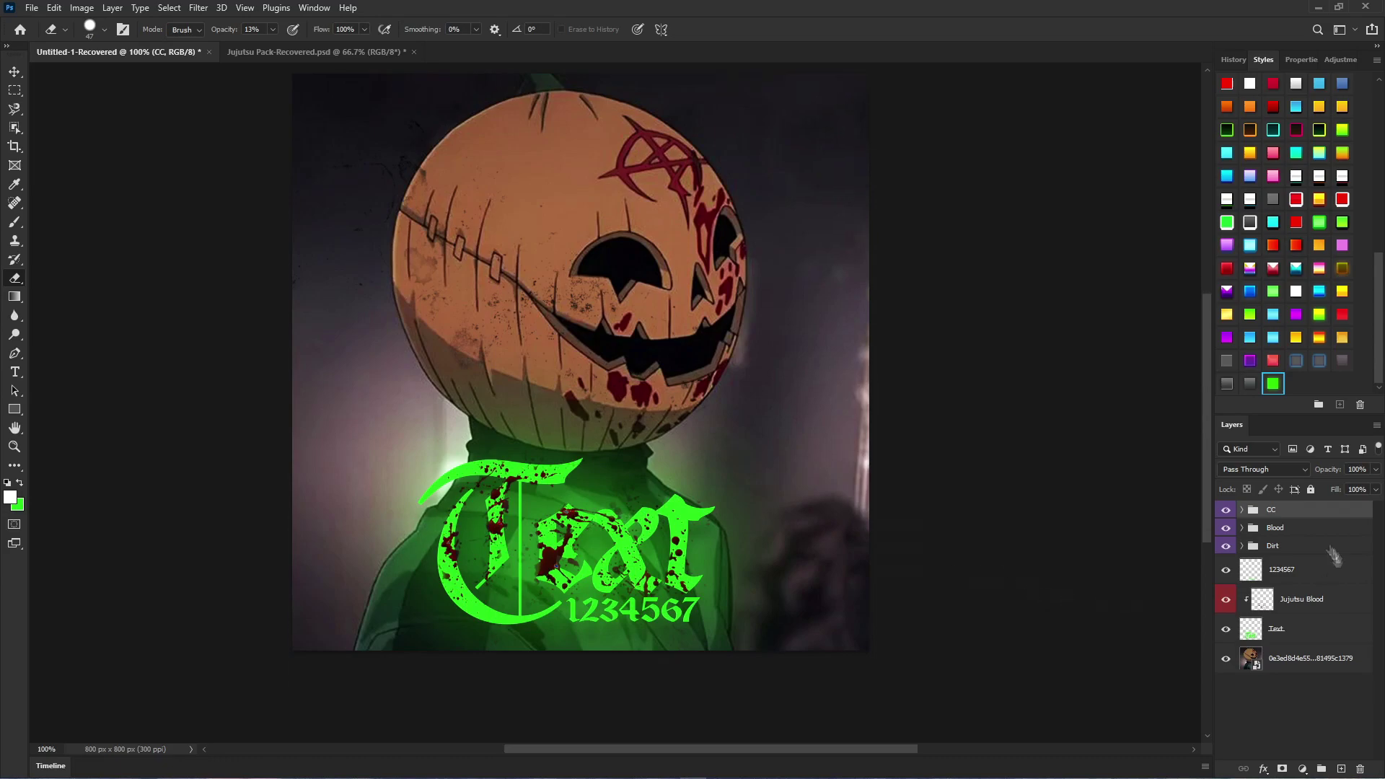
# Step: Look over the picture and check the contents of the Blood group, leaving the group collapsed
pyautogui.scroll(2, 581, 392)
pyautogui.click(1238, 531)
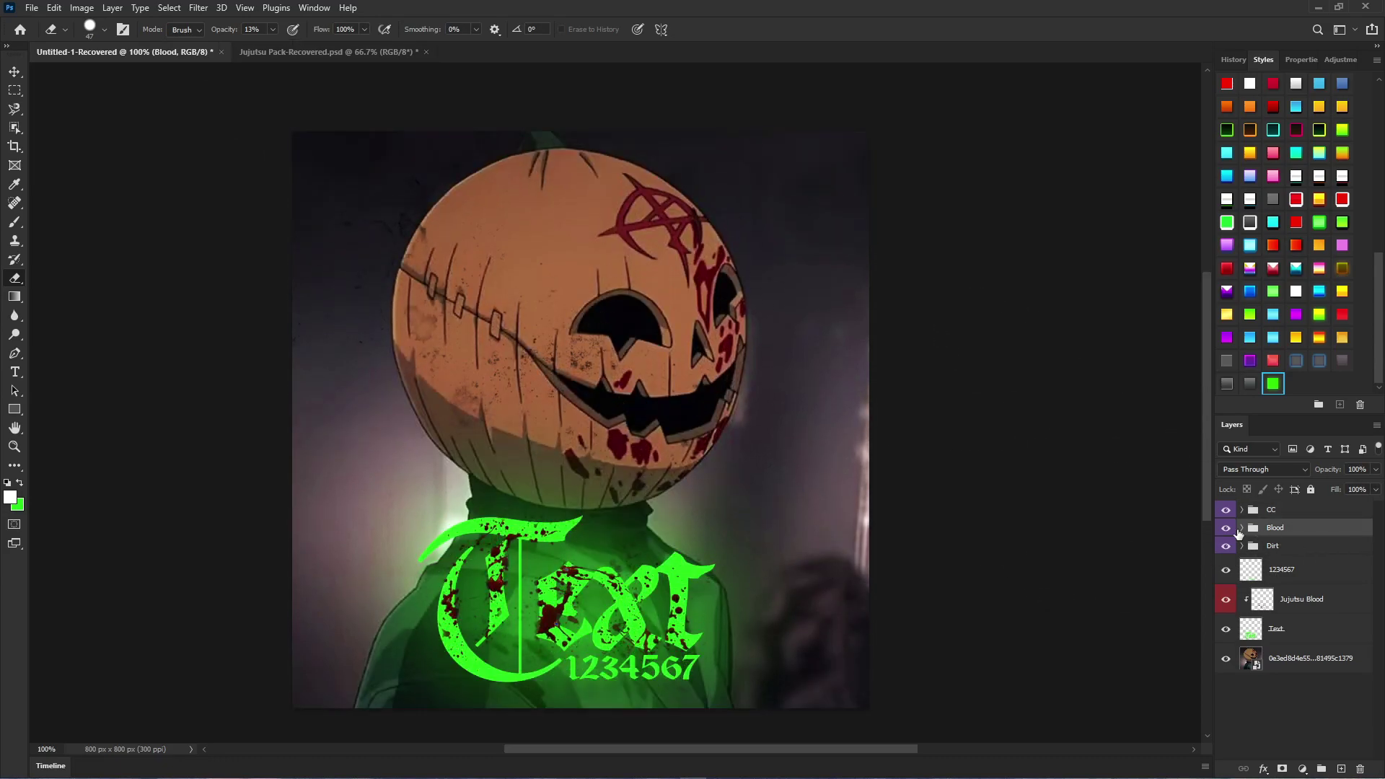
pyautogui.click(1241, 529)
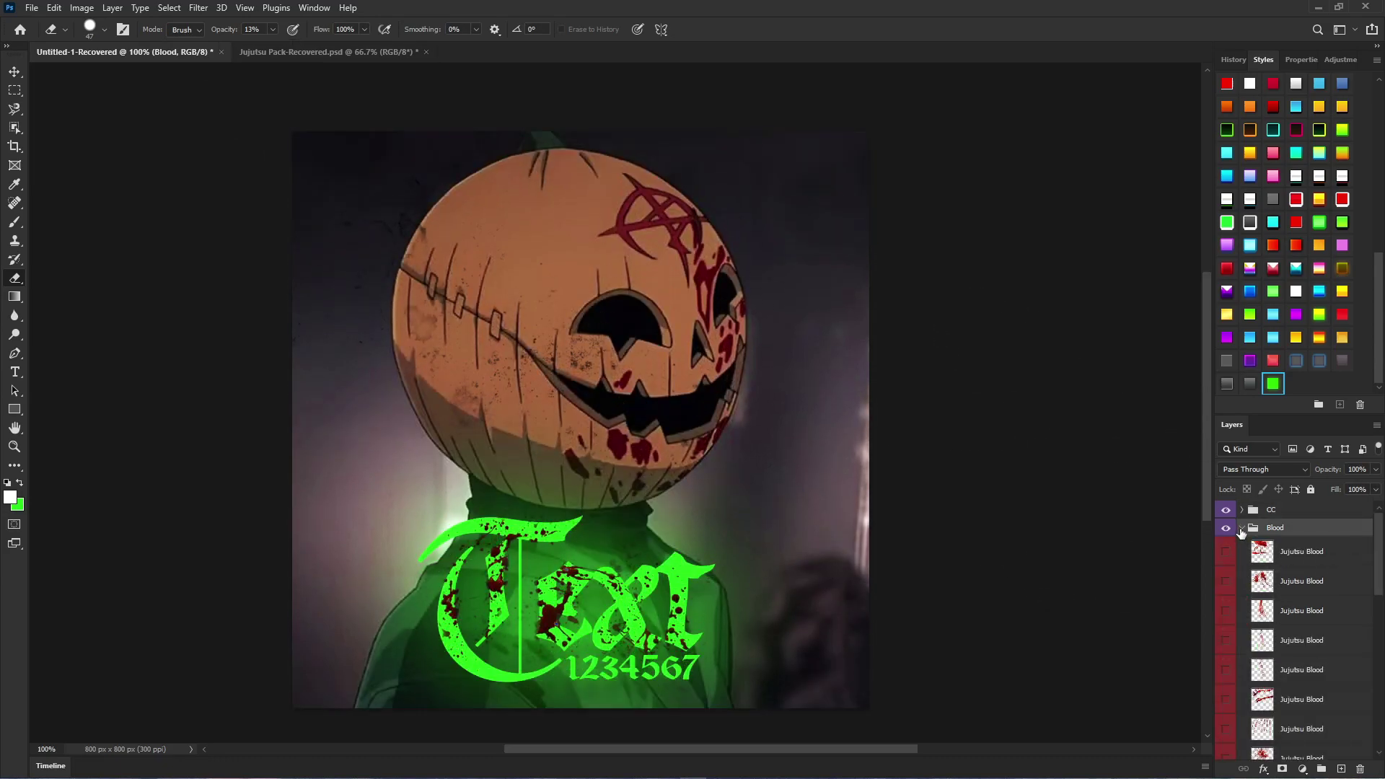
pyautogui.click(1242, 529)
pyautogui.scroll(-2, 628, 555)
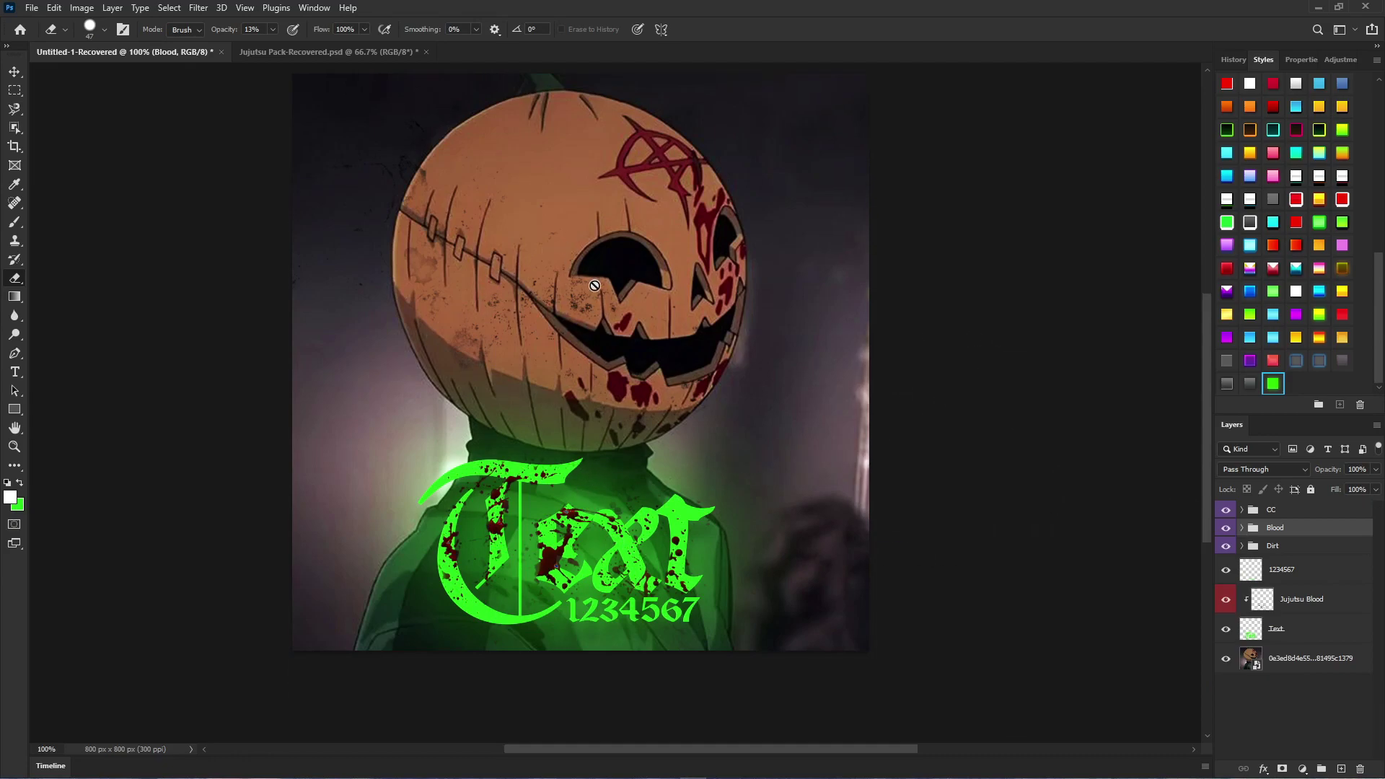
pyautogui.scroll(1, 629, 440)
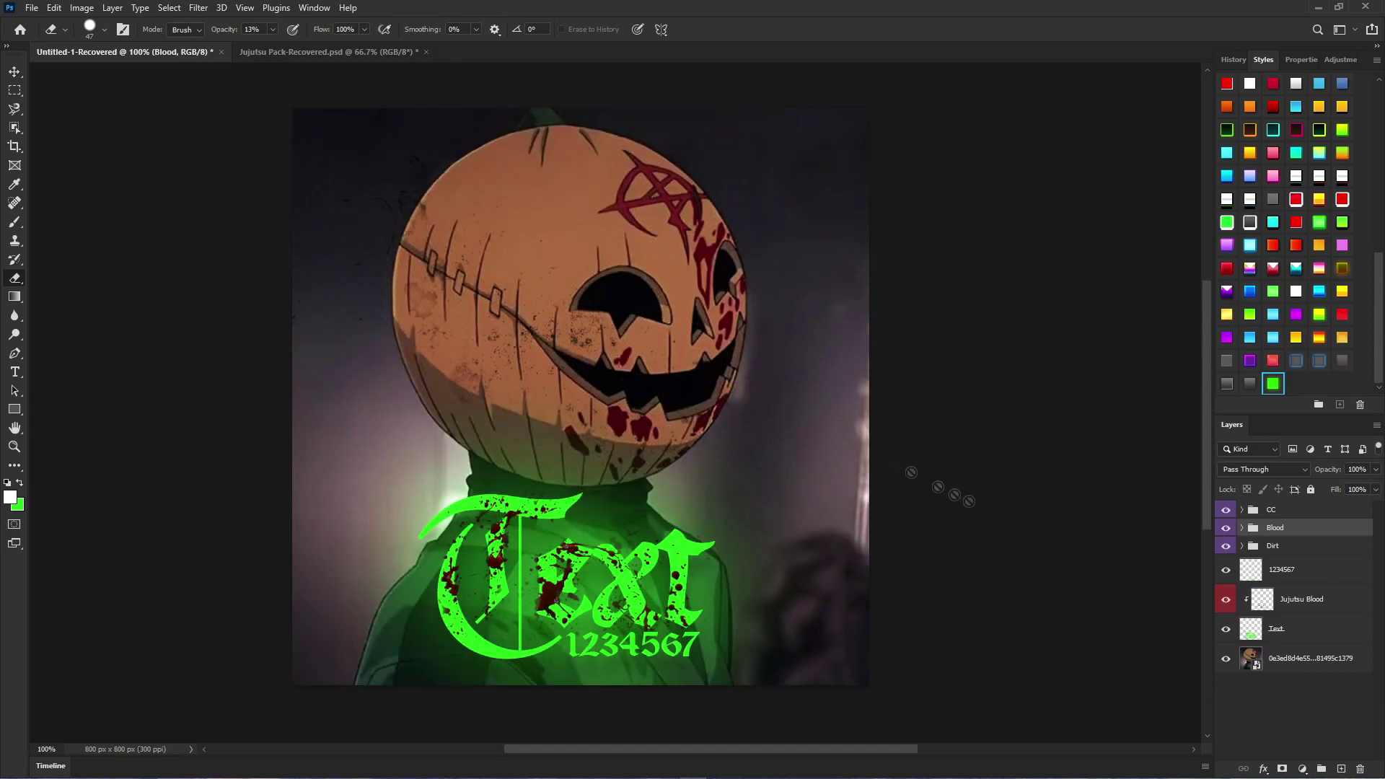
# Step: Select the 1234567 layer, switch to Jujutsu Pack-Recovered.psd, and expand and show its Particles group
pyautogui.click(1249, 578)
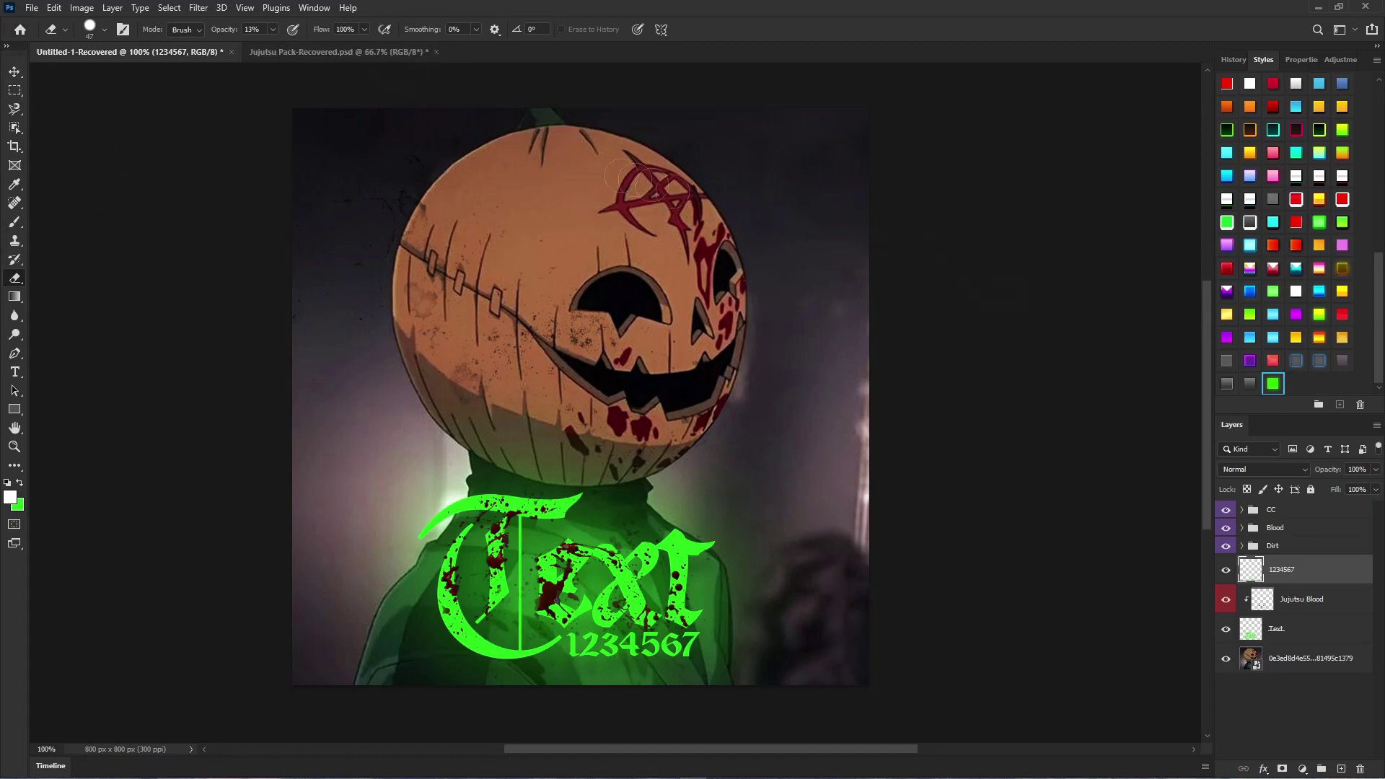
pyautogui.click(364, 53)
pyautogui.click(1226, 653)
pyautogui.click(1226, 690)
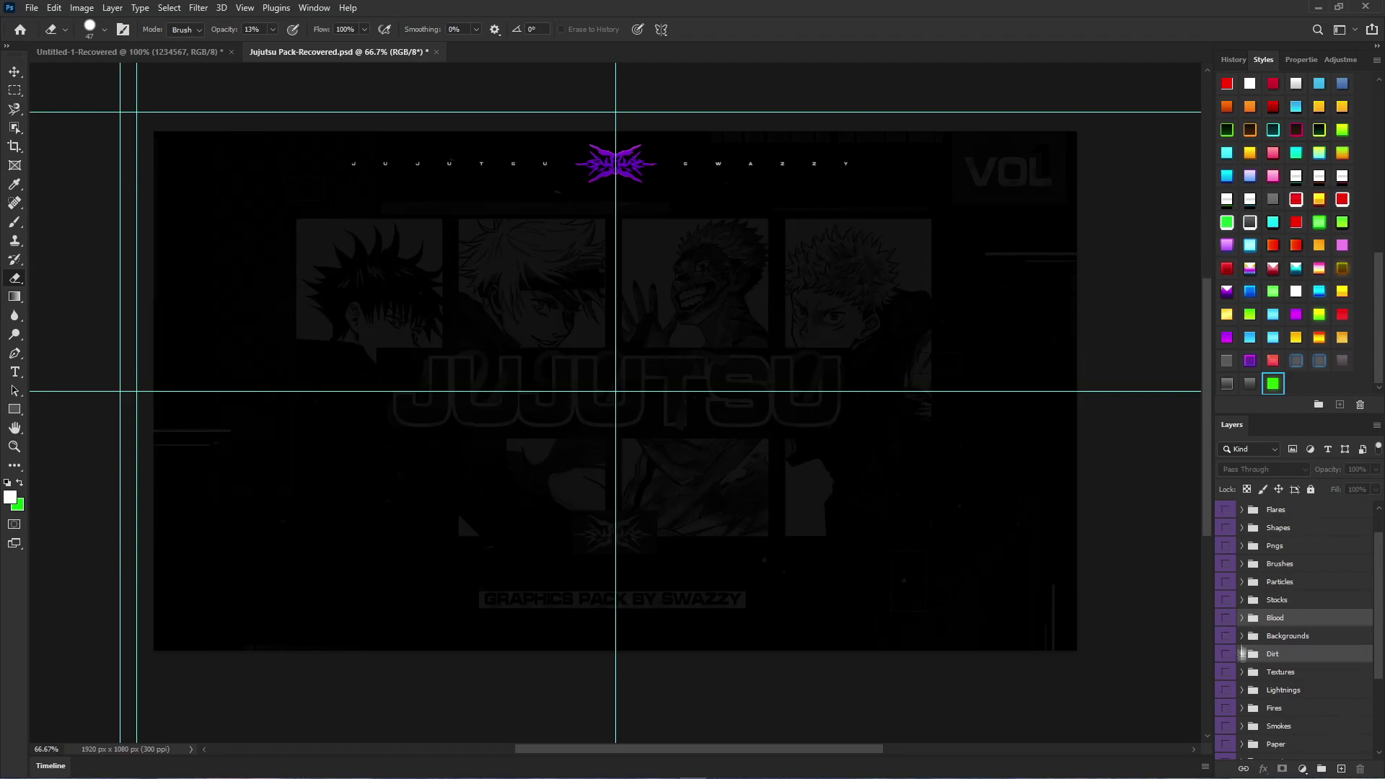
pyautogui.scroll(-3, 1245, 664)
pyautogui.scroll(2, 1234, 590)
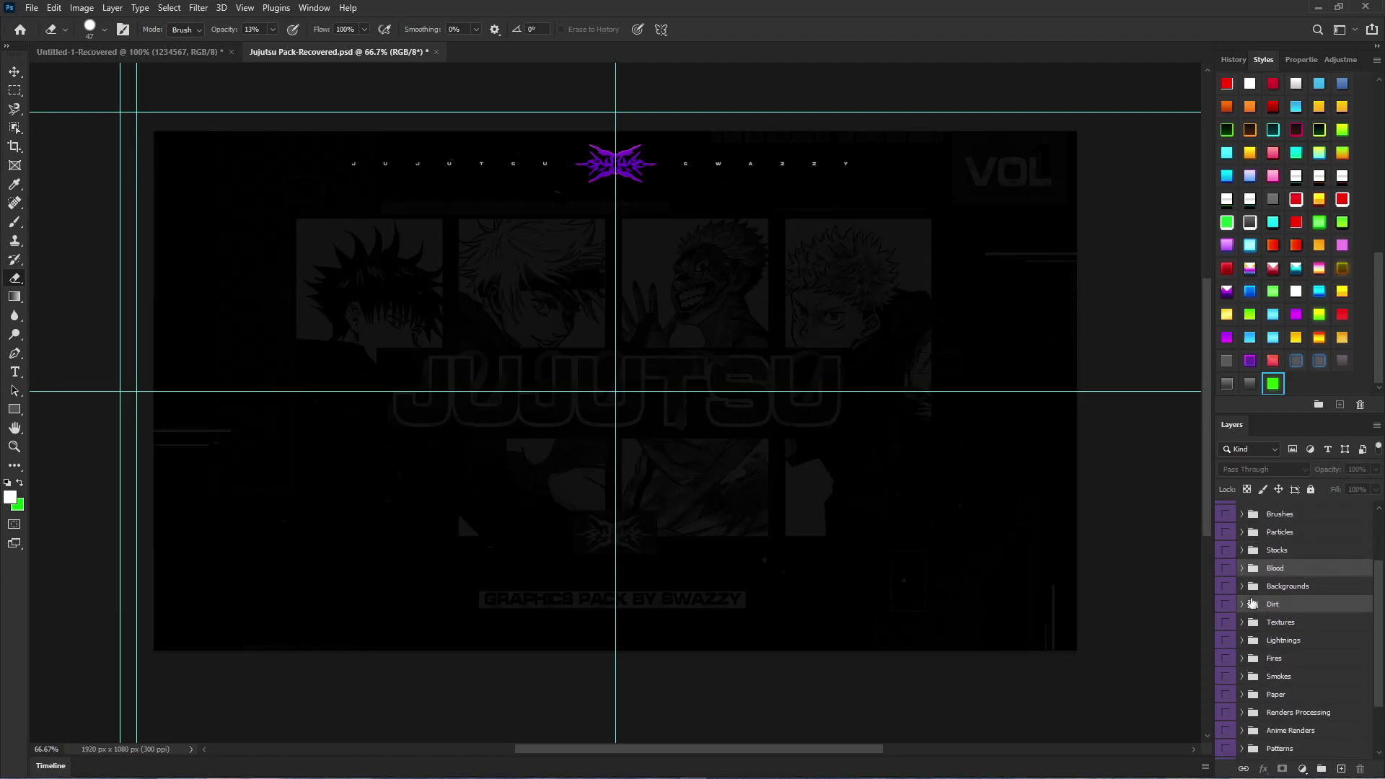
pyautogui.scroll(2, 1252, 604)
pyautogui.click(1240, 589)
pyautogui.click(1241, 586)
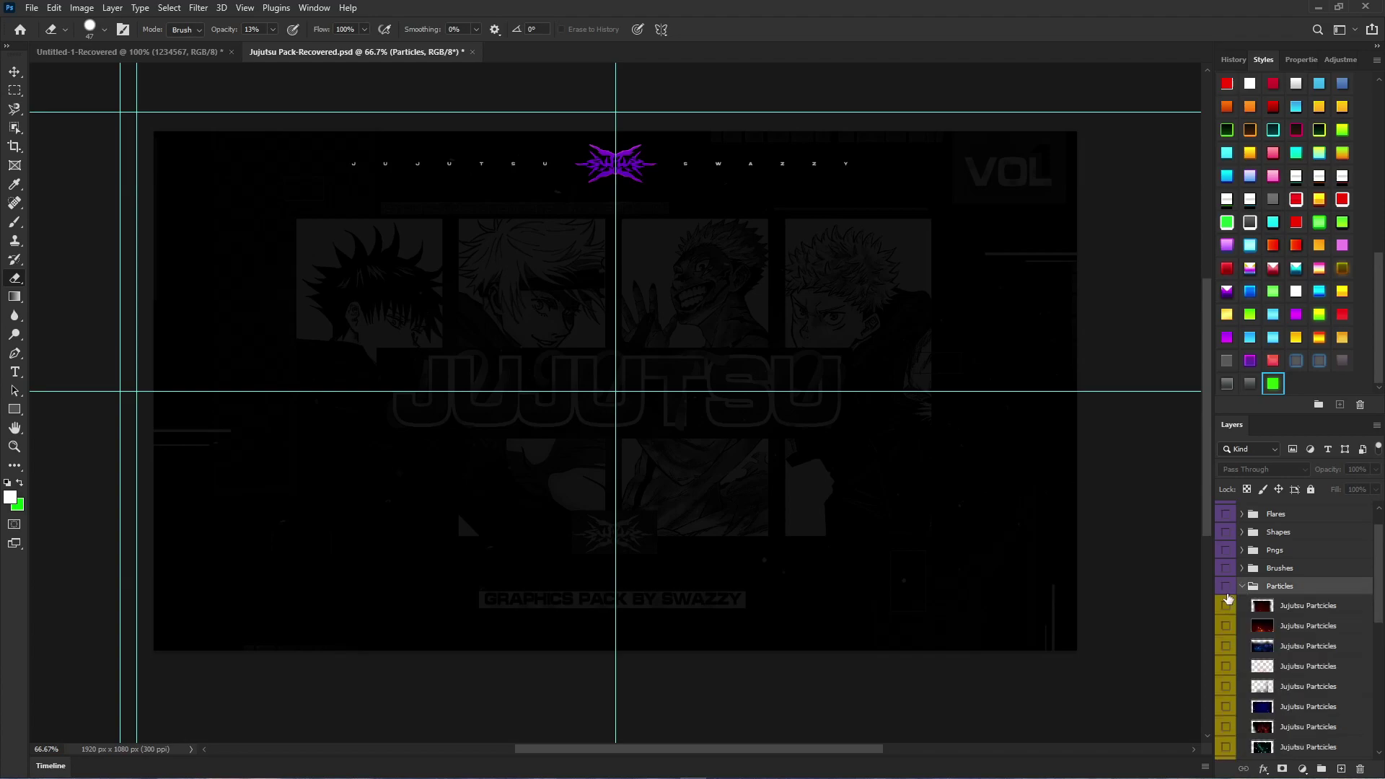
pyautogui.click(1227, 626)
pyautogui.scroll(-2, 1230, 649)
pyautogui.click(1237, 659)
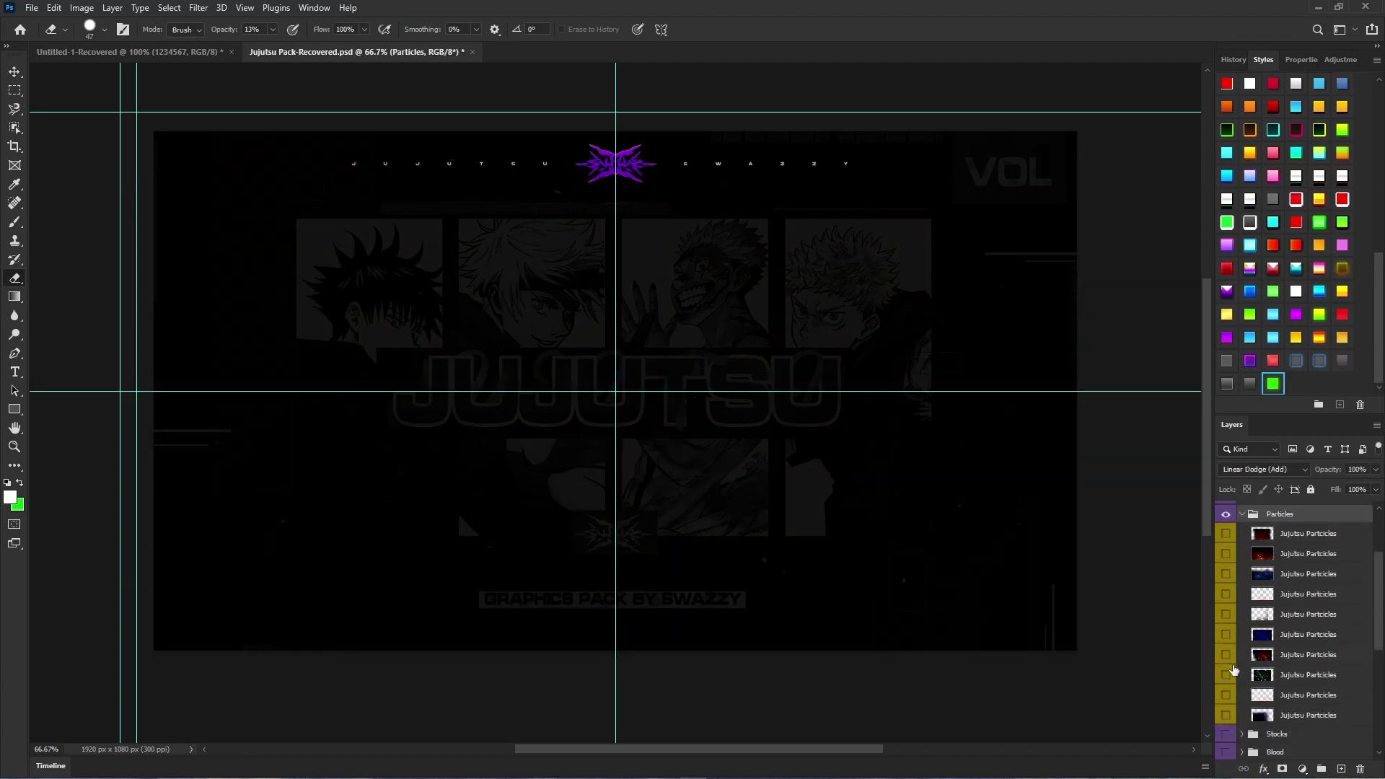
# Step: Preview the lower particle textures of the Particles group one at a time, including the purple glow and the orange embers
pyautogui.click(1227, 696)
pyautogui.click(1227, 696)
pyautogui.click(1227, 715)
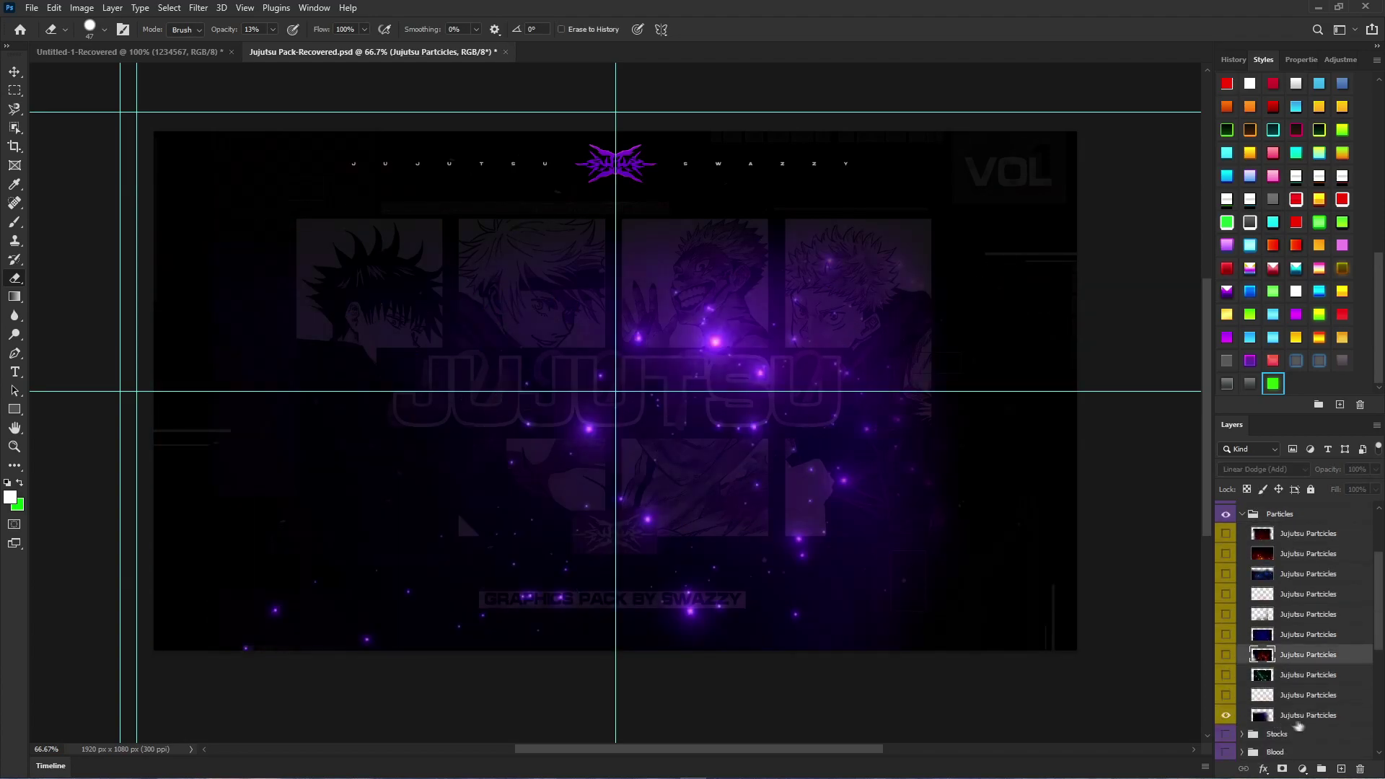
pyautogui.click(1226, 715)
pyautogui.click(1227, 674)
pyautogui.click(1227, 675)
pyautogui.click(1227, 655)
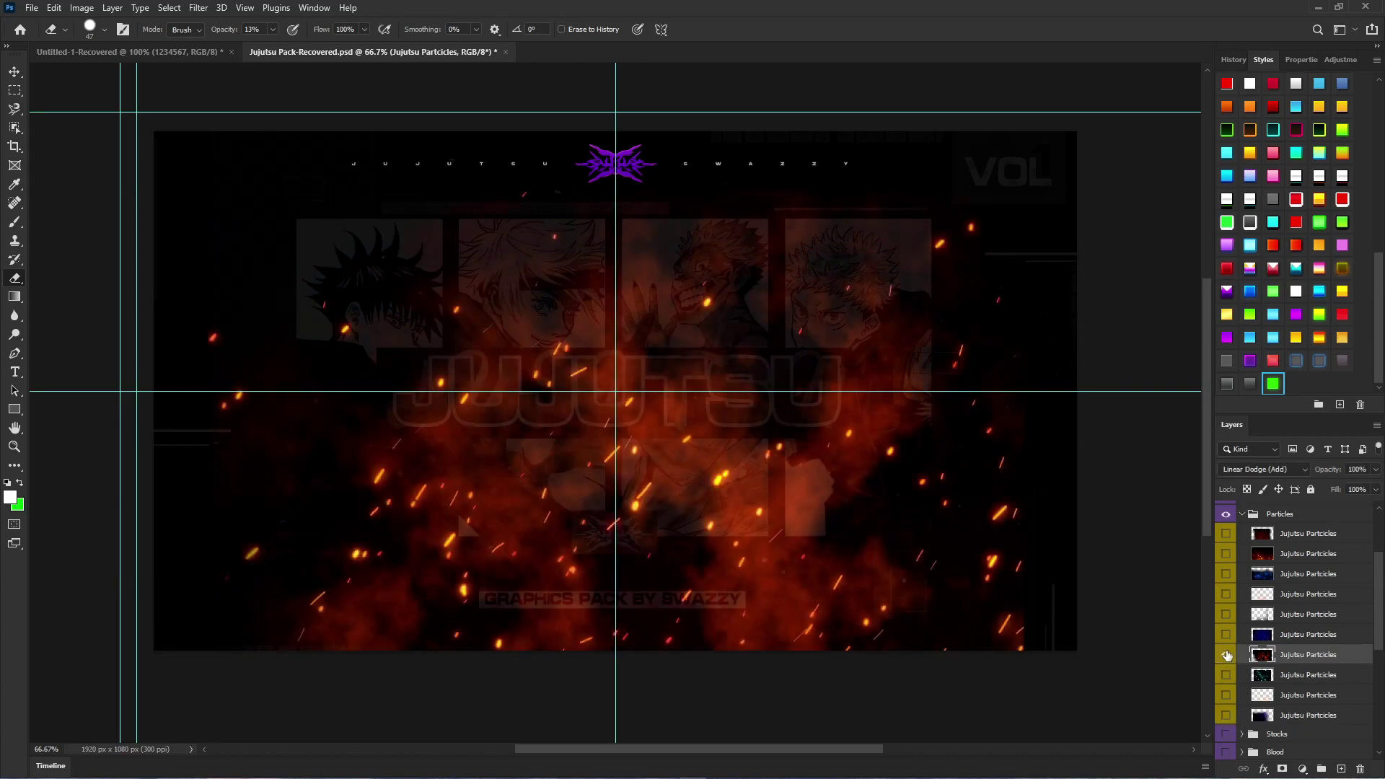
# Step: Compare the blue and magenta dot particles with the purple glow particles, leaving only the dot particles shown
pyautogui.click(1227, 635)
pyautogui.moveTo(1289, 712); pyautogui.dragTo(1291, 730)
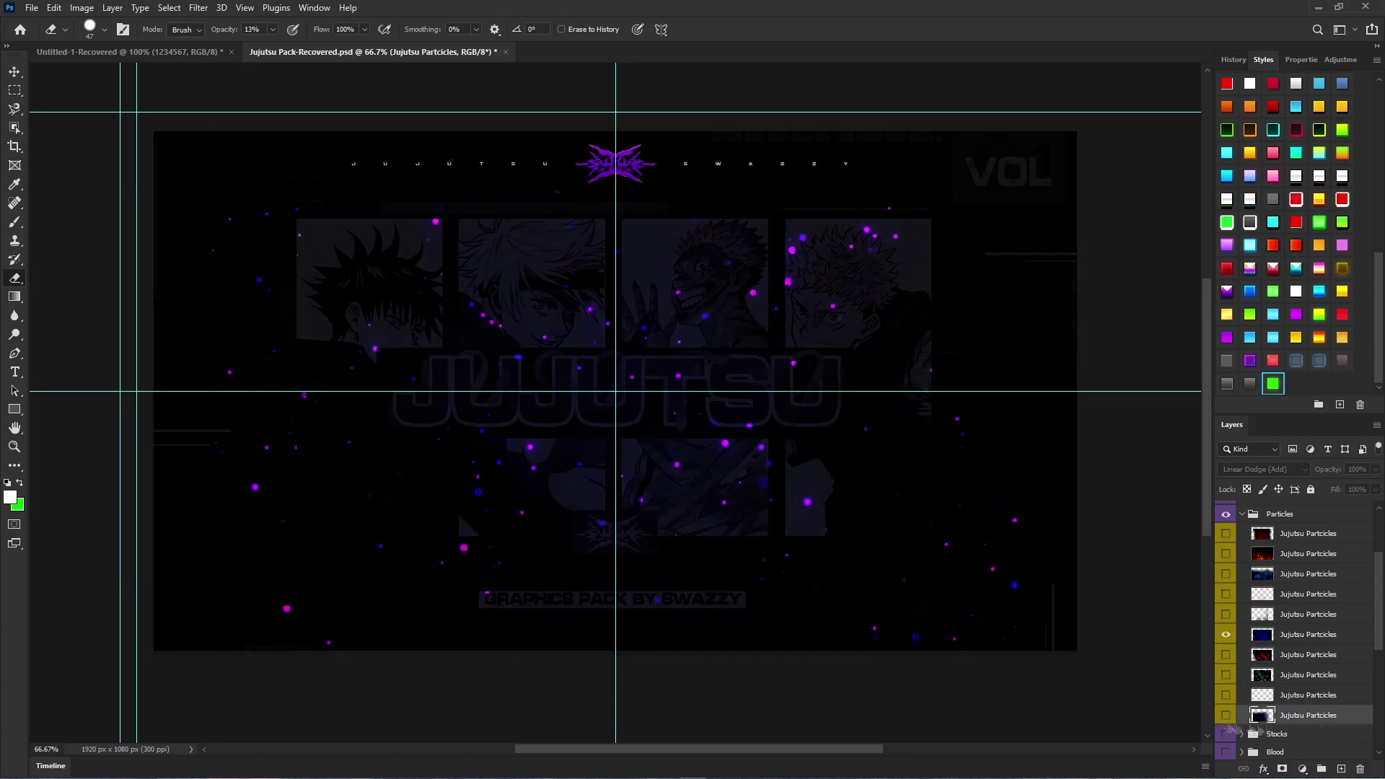
pyautogui.click(1223, 716)
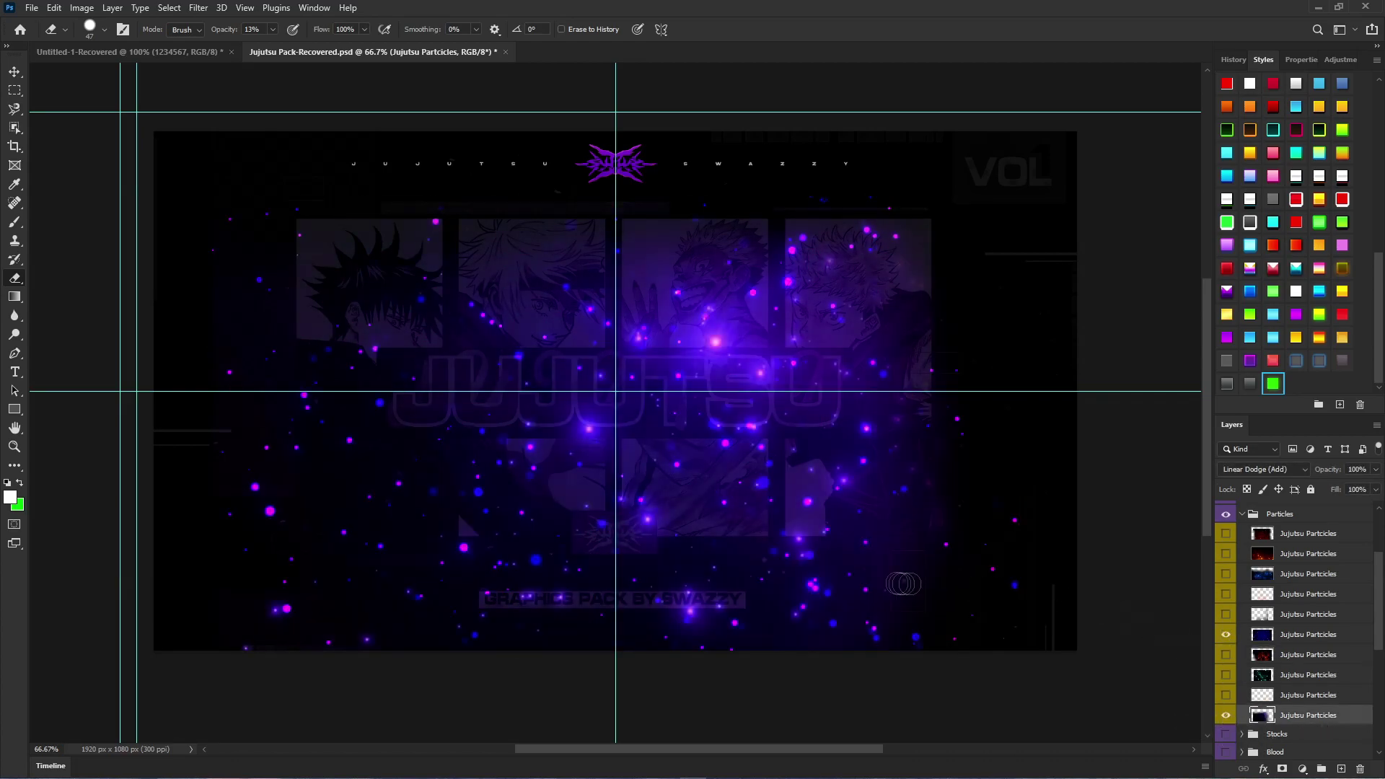
pyautogui.click(1228, 635)
pyautogui.click(1310, 638)
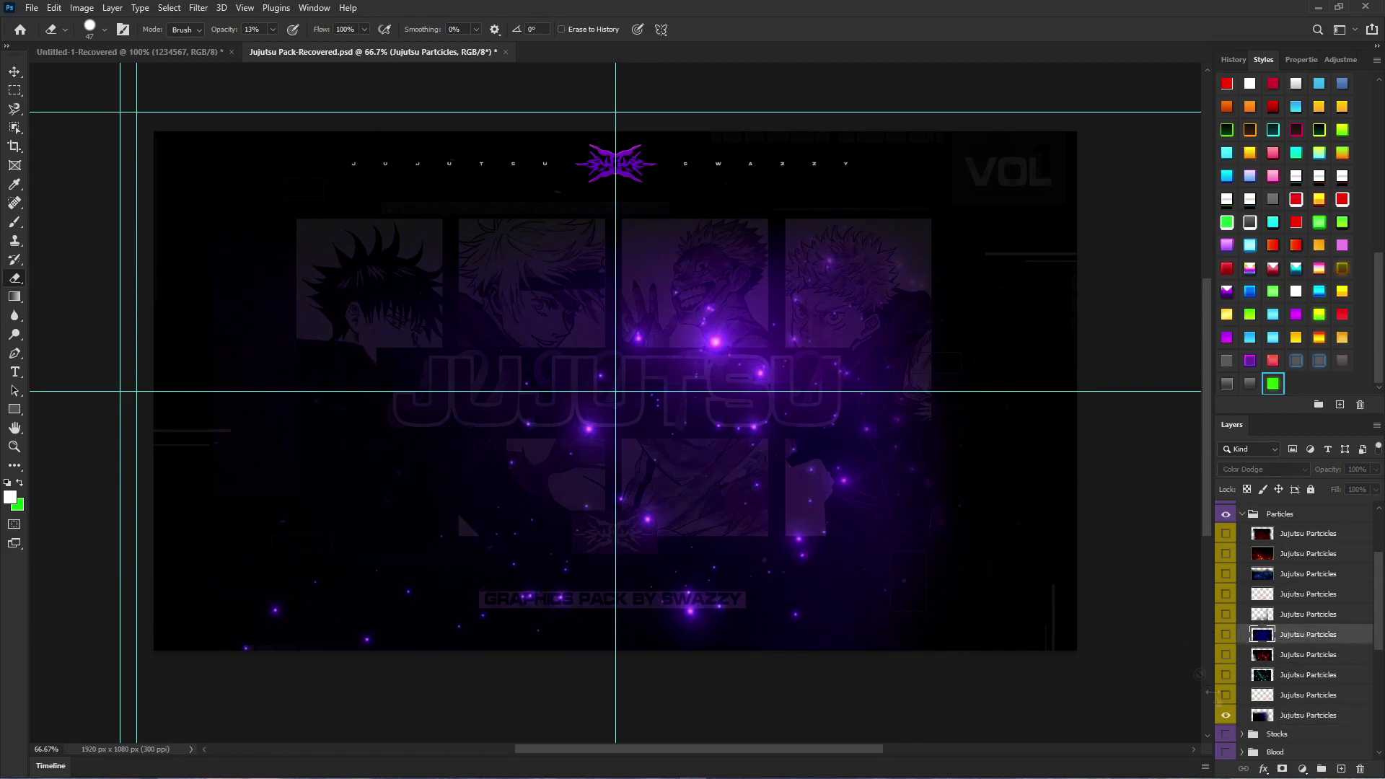
pyautogui.click(1299, 732)
pyautogui.click(1302, 716)
pyautogui.click(1226, 715)
pyautogui.click(1226, 634)
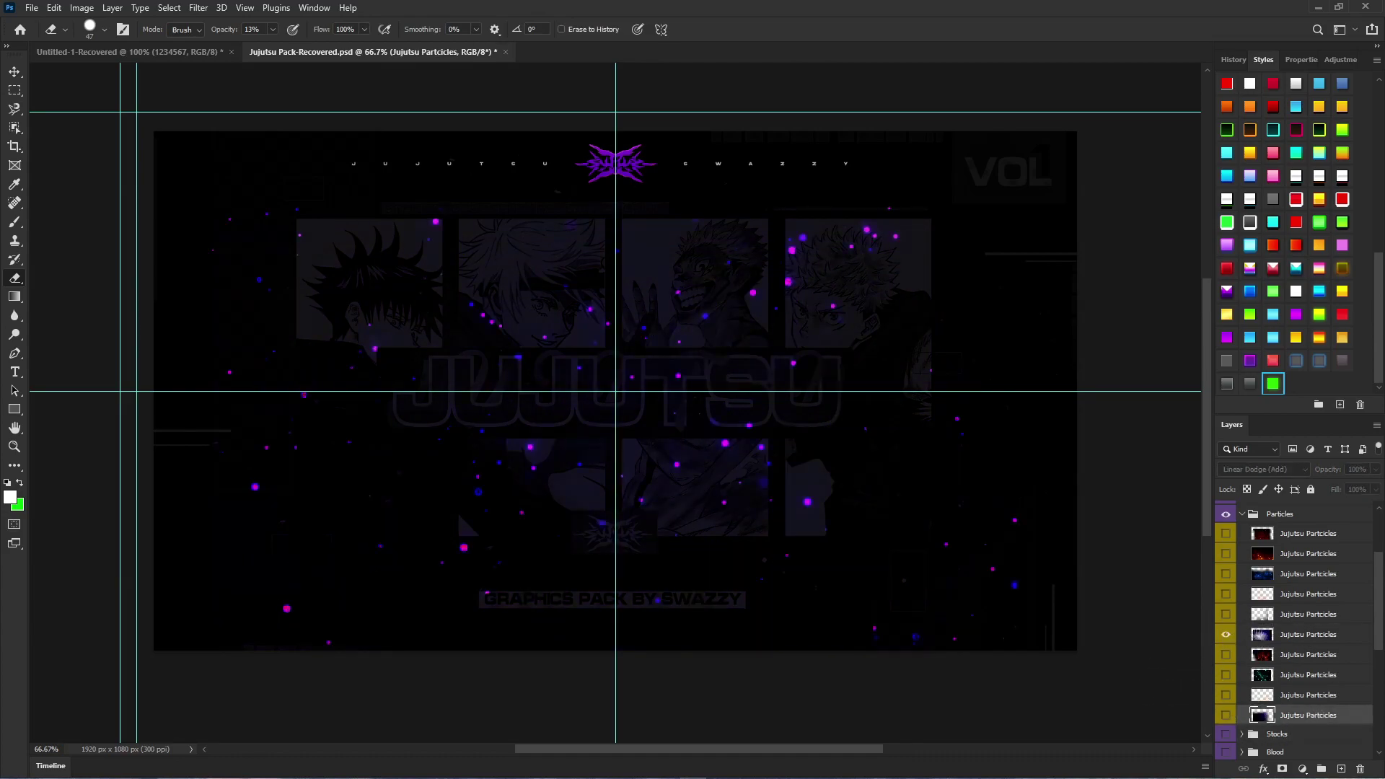
# Step: Copy the blue and magenta dot particle layer into the pumpkin picture above the 1234567 layer and position it across the canvas
pyautogui.click(1270, 634)
pyautogui.moveTo(1288, 636); pyautogui.dragTo(510, 336)
pyautogui.press('v')
pyautogui.moveTo(649, 288)
pyautogui.mouseDown()
pyautogui.moveTo(813, 378)
pyautogui.moveTo(737, 334)
pyautogui.moveTo(723, 375)
pyautogui.moveTo(780, 381)
pyautogui.moveTo(829, 345)
pyautogui.moveTo(812, 357)
pyautogui.mouseUp()
# Step: Colorize the particle layer red with Hue/Saturation at hue 358, saturation 28 and lightness -64
pyautogui.hotkey('ctrl', 'u')
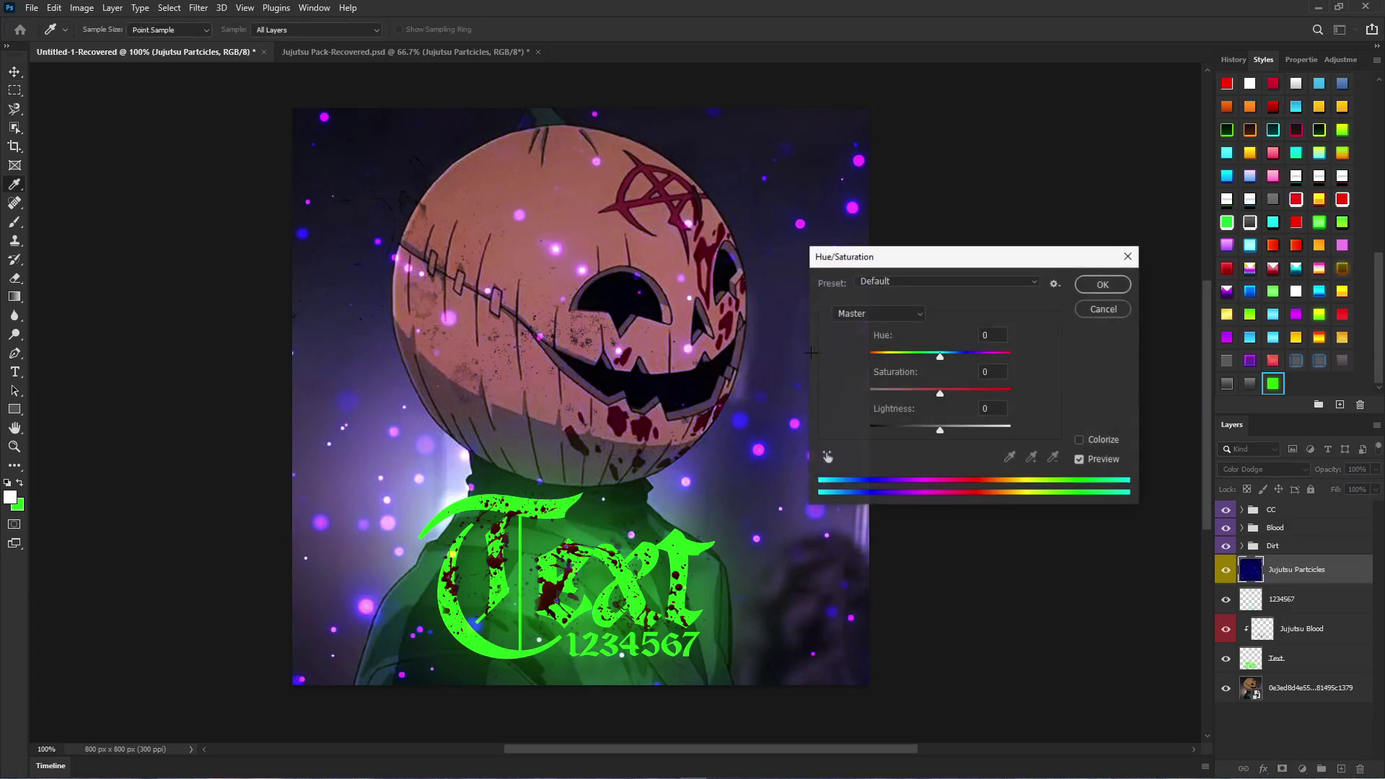
pyautogui.click(1079, 439)
pyautogui.moveTo(909, 393)
pyautogui.mouseDown()
pyautogui.moveTo(847, 388)
pyautogui.moveTo(909, 390)
pyautogui.moveTo(953, 430)
pyautogui.moveTo(895, 417)
pyautogui.mouseUp()
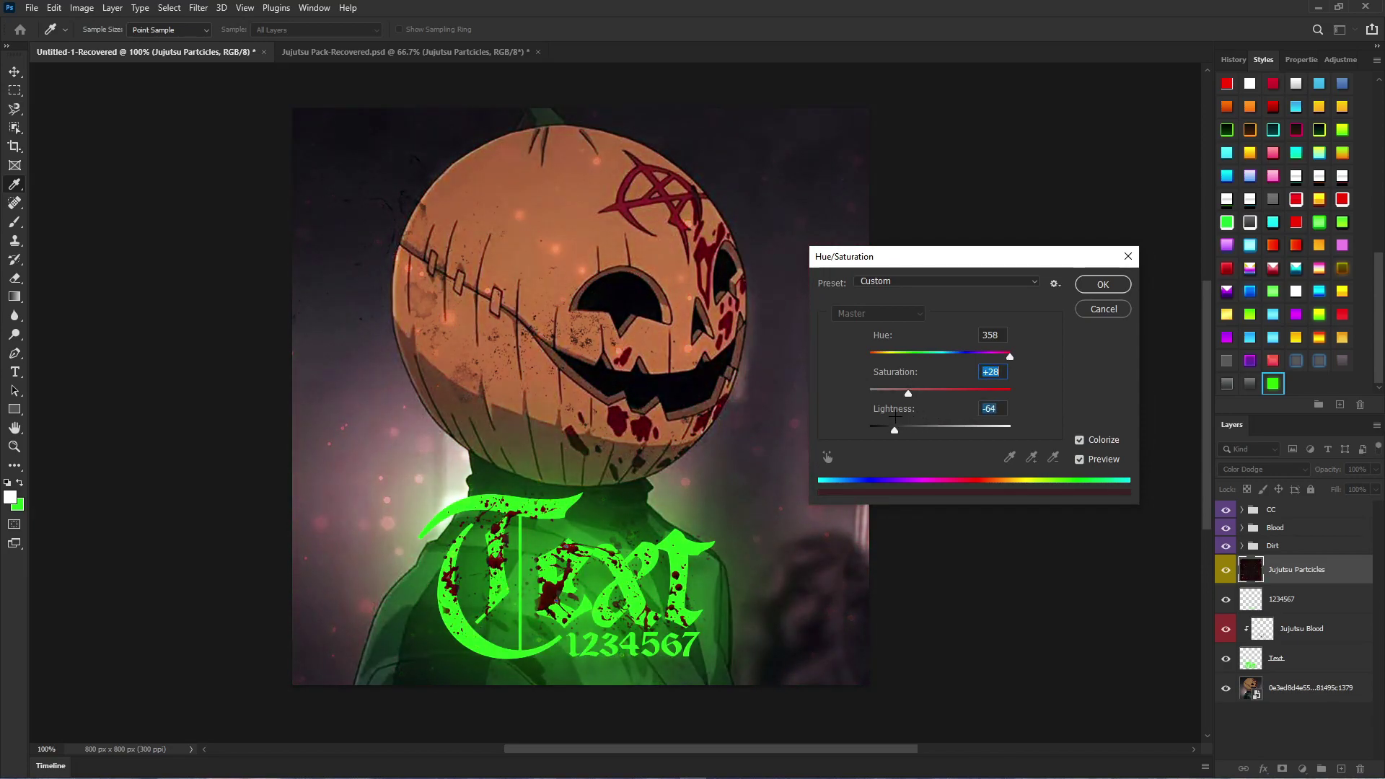
pyautogui.click(1081, 289)
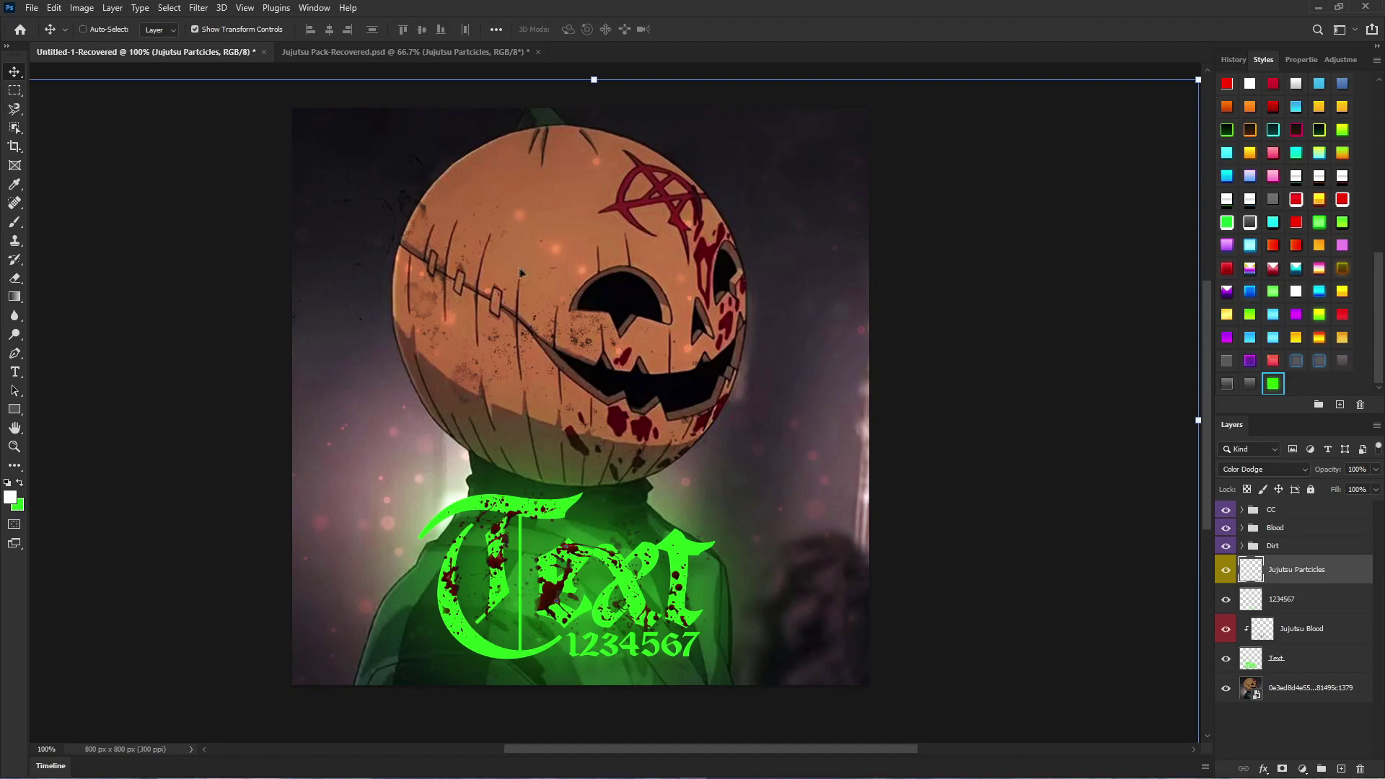
# Step: Fade the particles over the pumpkin's face with a 309 px eraser at 13% opacity
pyautogui.click(14, 278)
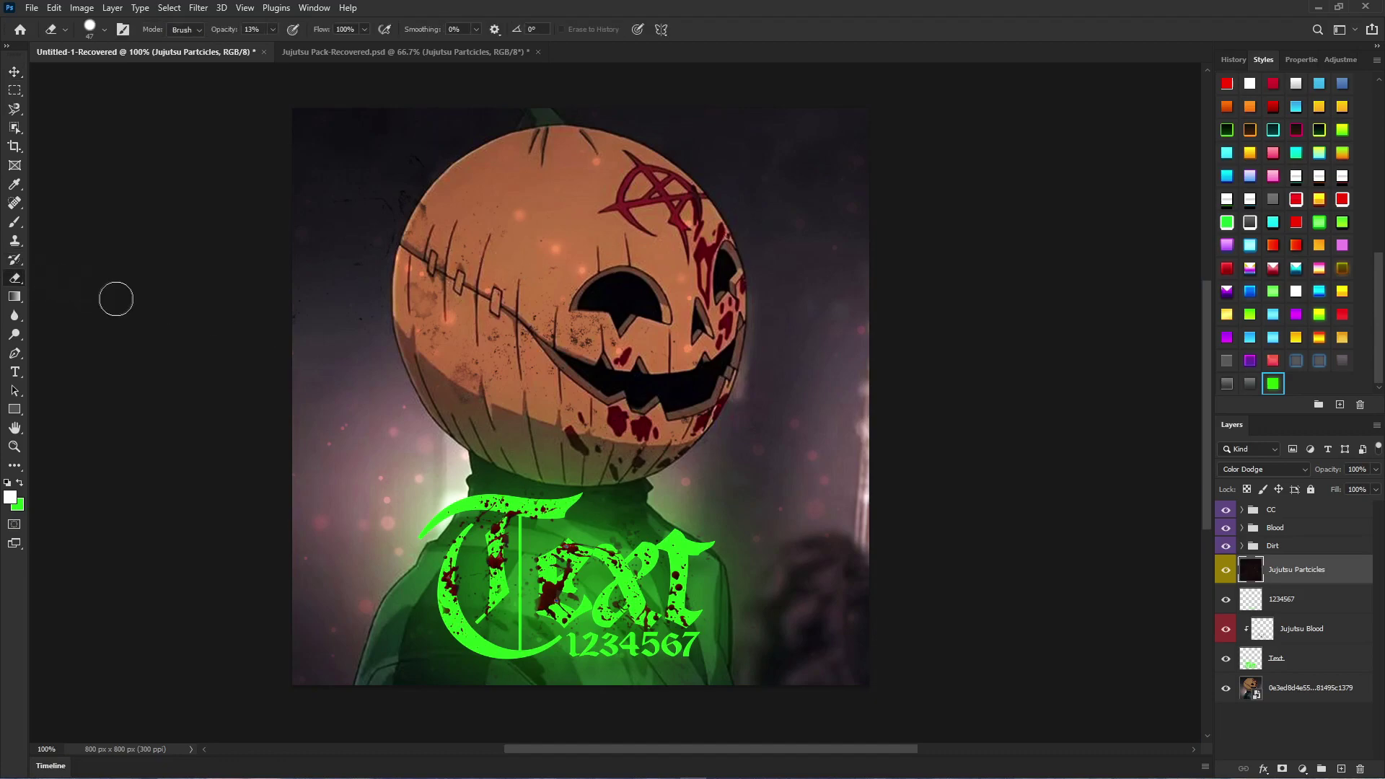
pyautogui.moveTo(544, 288)
pyautogui.mouseDown()
pyautogui.moveTo(527, 258)
pyautogui.moveTo(510, 353)
pyautogui.moveTo(646, 242)
pyautogui.moveTo(565, 387)
pyautogui.mouseUp()
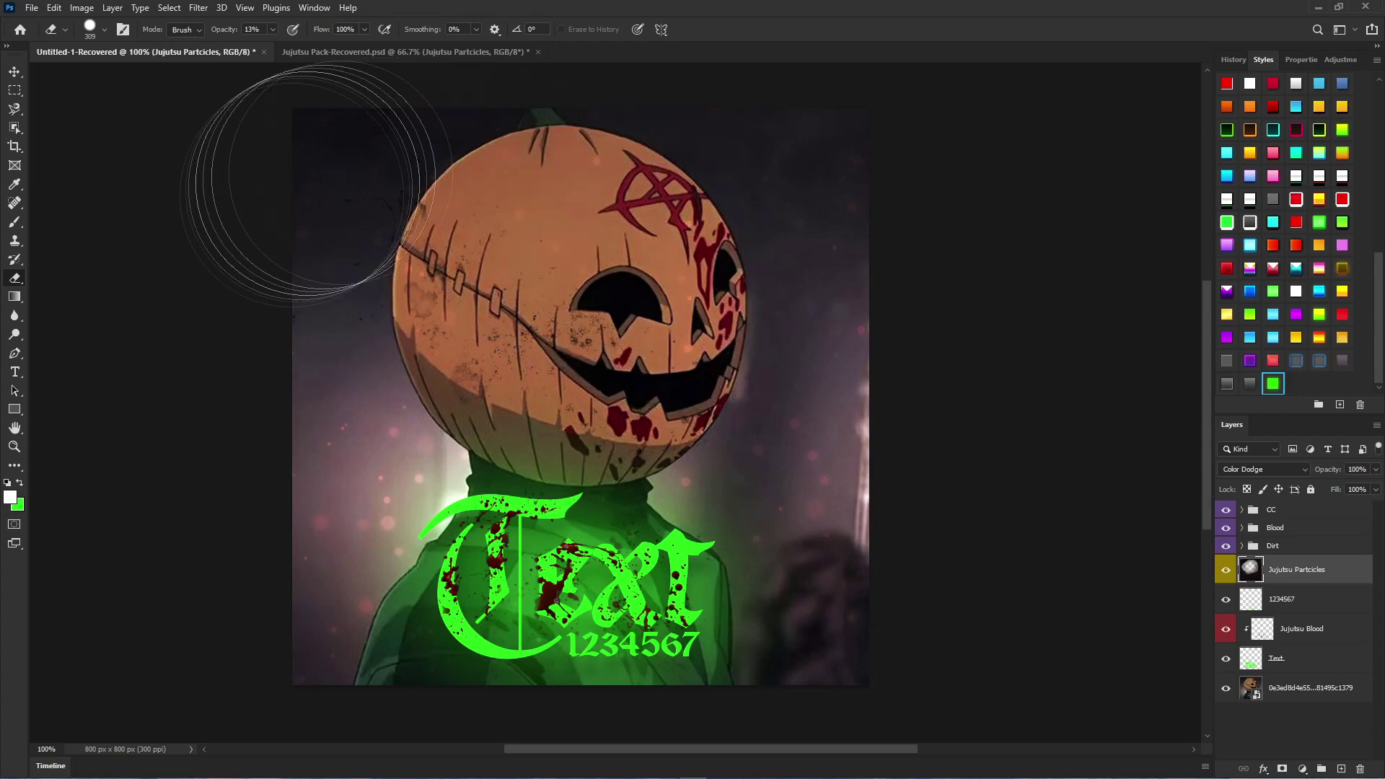
pyautogui.scroll(-1, 325, 122)
# Step: Return to Jujutsu Pack-Recovered.psd, hide and collapse the Particles group, and expand the Smokes group
pyautogui.click(14, 72)
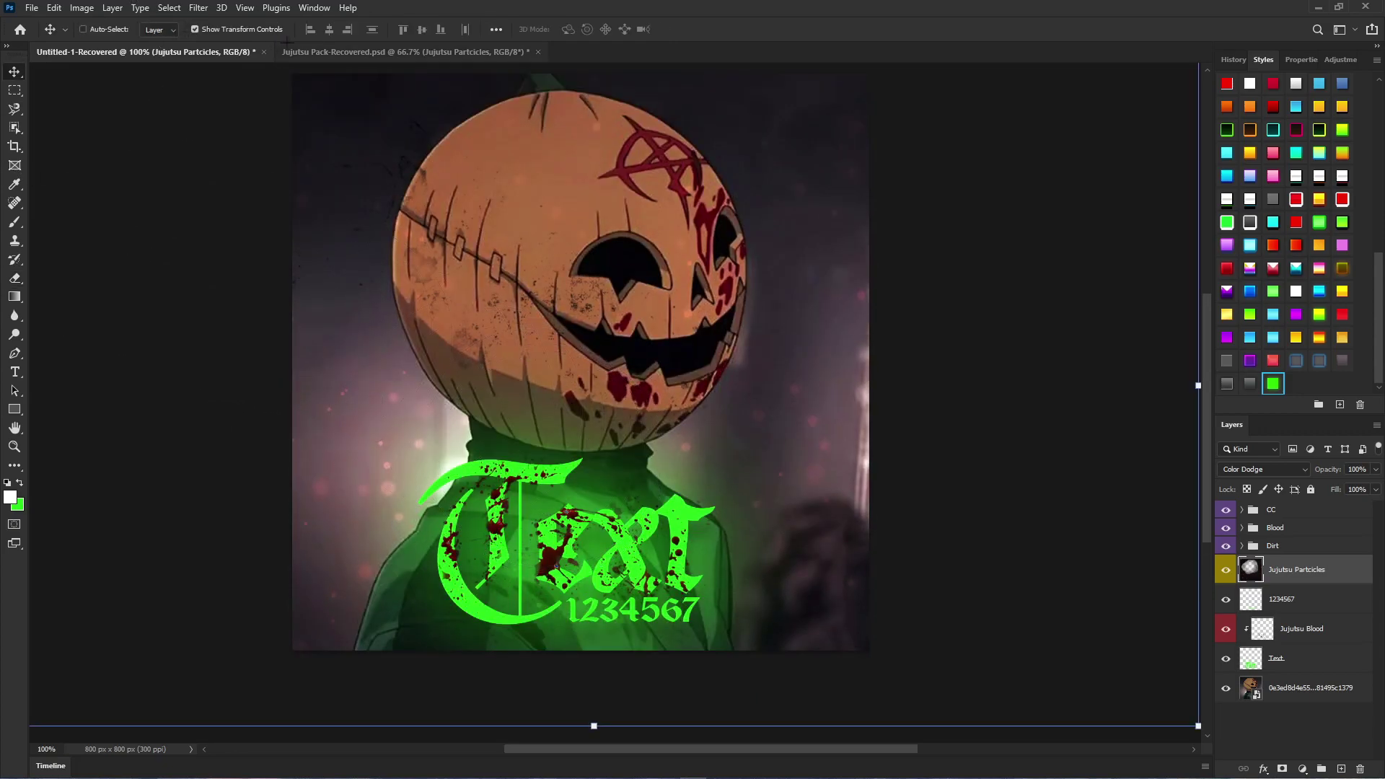
pyautogui.click(310, 51)
pyautogui.scroll(-2, 1269, 613)
pyautogui.scroll(1, 1256, 562)
pyautogui.click(1225, 563)
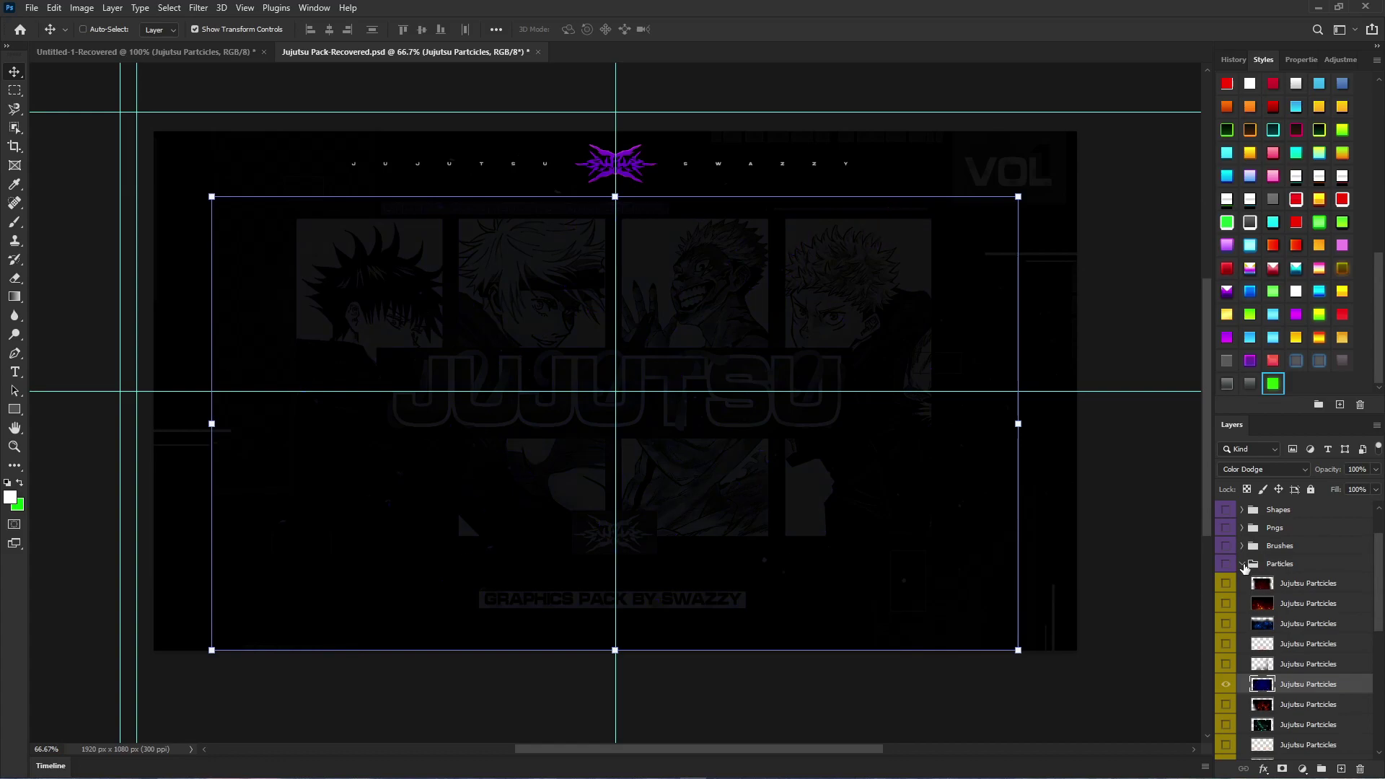
pyautogui.click(1242, 564)
pyautogui.click(1242, 564)
pyautogui.click(1243, 563)
pyautogui.scroll(-2, 1272, 620)
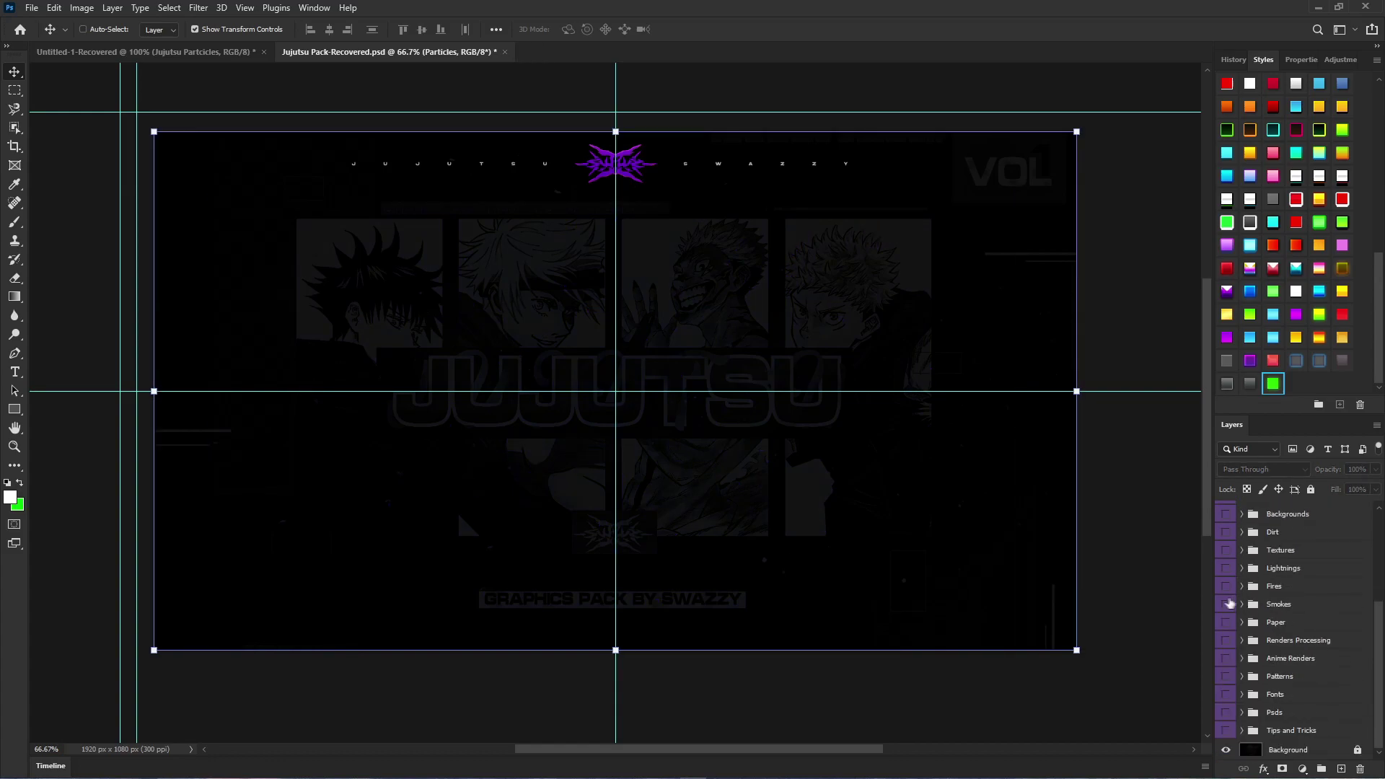
pyautogui.click(1241, 605)
# Step: Show a purple smoke layer, copy it into the pumpkin picture above the particles, and position it along the lower part
pyautogui.click(1226, 684)
pyautogui.moveTo(1299, 684); pyautogui.dragTo(635, 189)
pyautogui.moveTo(721, 303); pyautogui.dragTo(733, 577)
pyautogui.moveTo(763, 434); pyautogui.dragTo(845, 472)
# Step: Colorize the smoke layer red with Hue/Saturation at hue 358, saturation 41 and lightness 0
pyautogui.hotkey('ctrl', 'u')
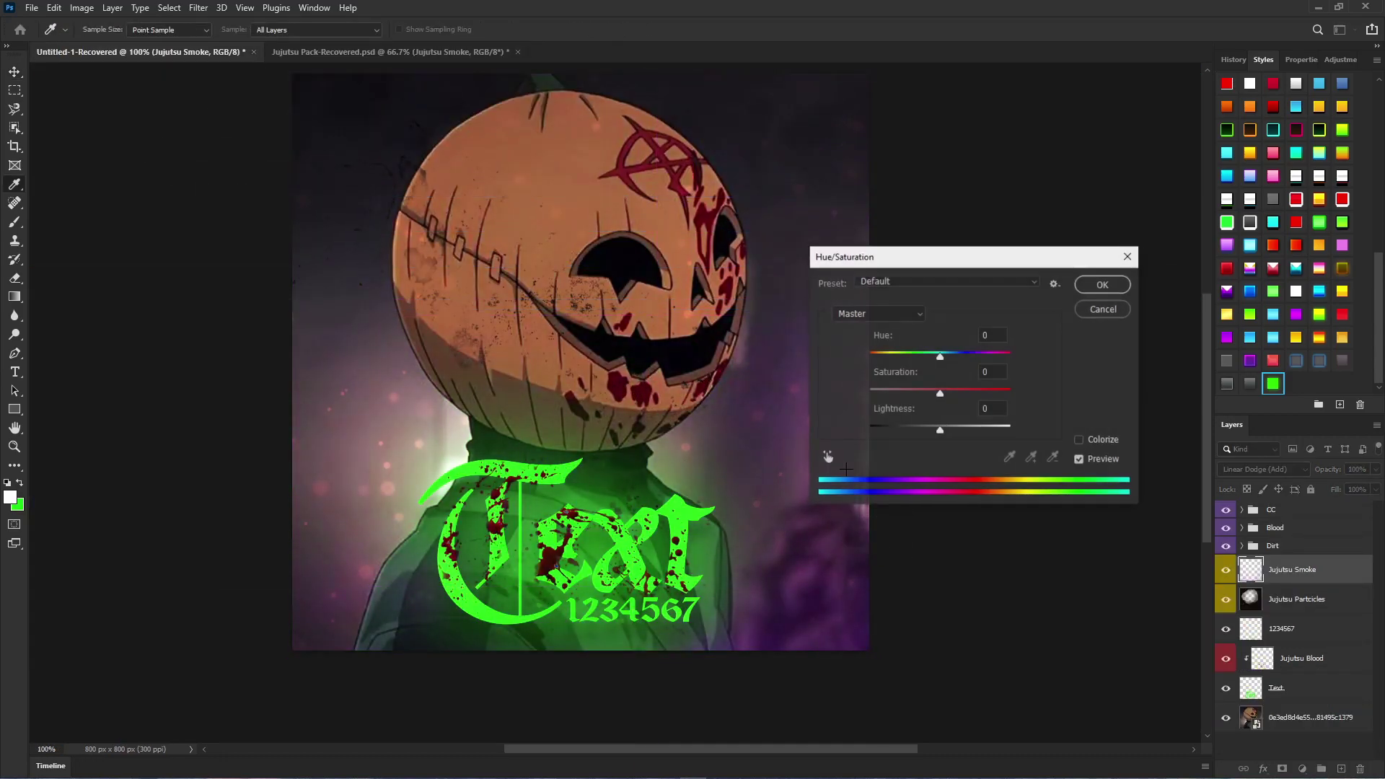
pyautogui.click(1079, 439)
pyautogui.moveTo(905, 393)
pyautogui.mouseDown()
pyautogui.moveTo(974, 393)
pyautogui.moveTo(927, 393)
pyautogui.mouseUp()
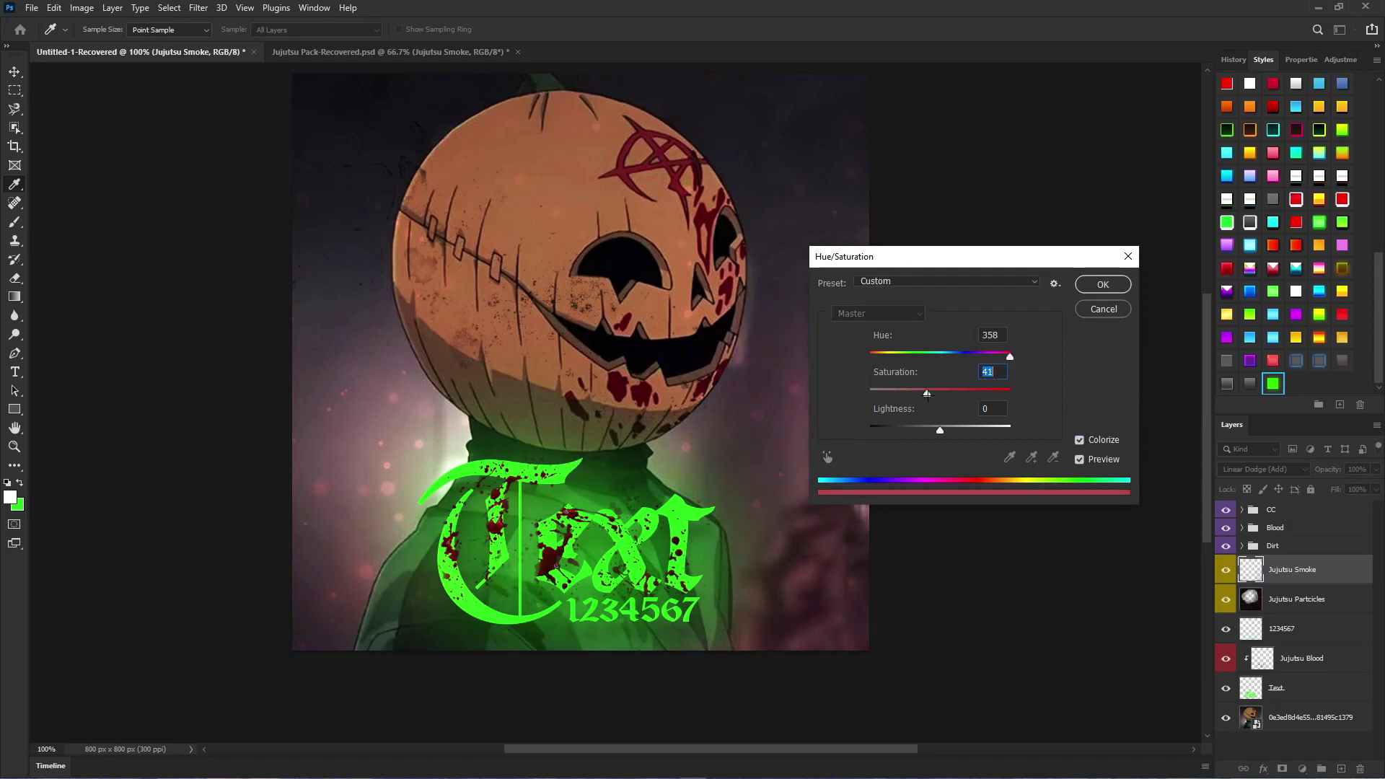
pyautogui.click(1103, 284)
pyautogui.press('v')
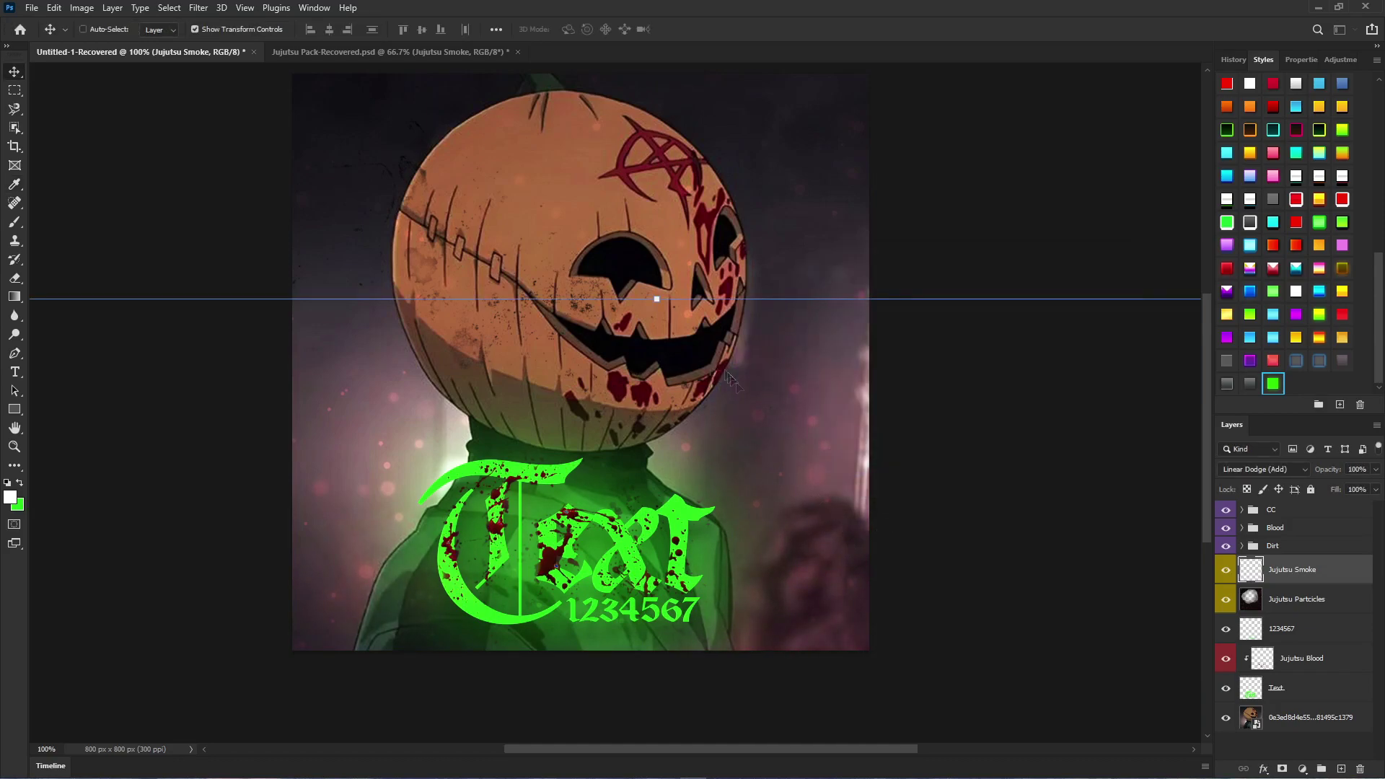
pyautogui.scroll(3, 743, 498)
pyautogui.scroll(-3, 830, 227)
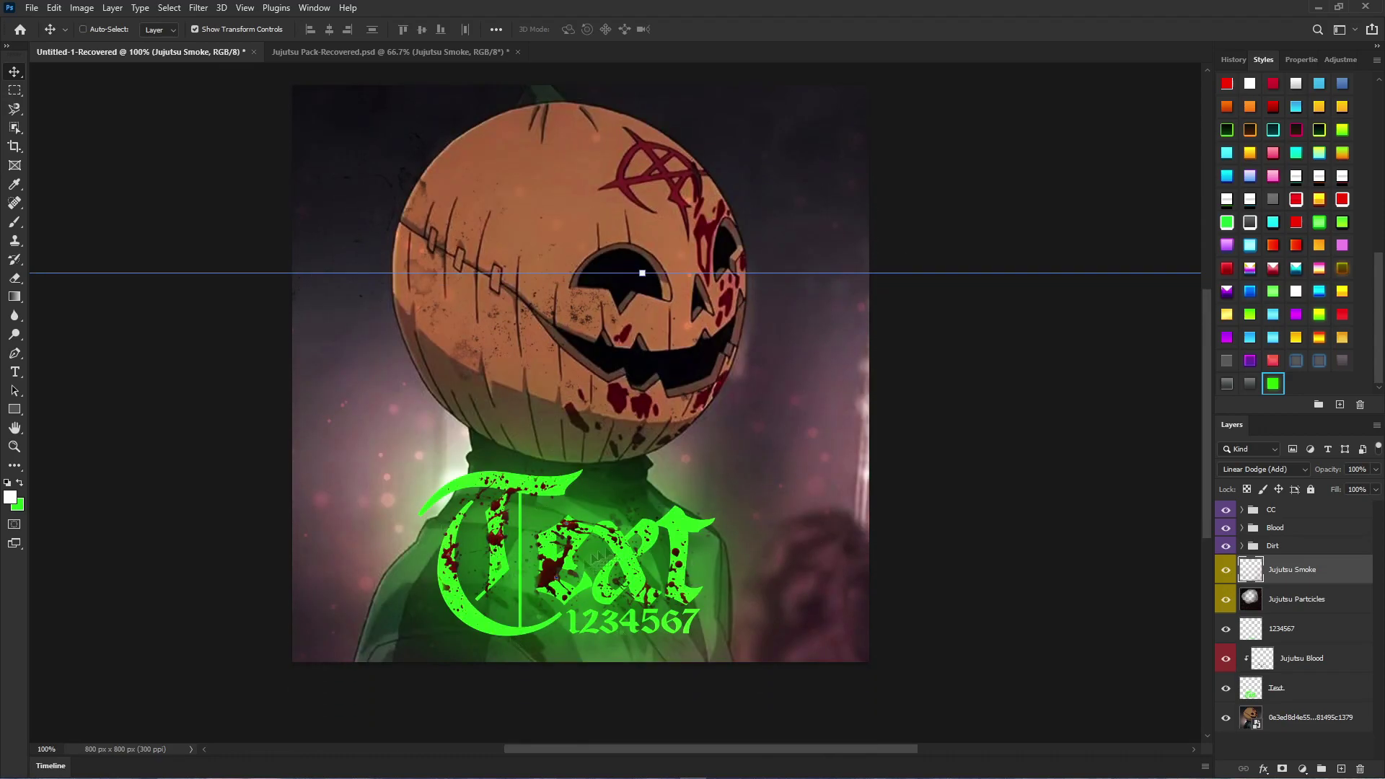
pyautogui.click(1301, 634)
pyautogui.click(1285, 668)
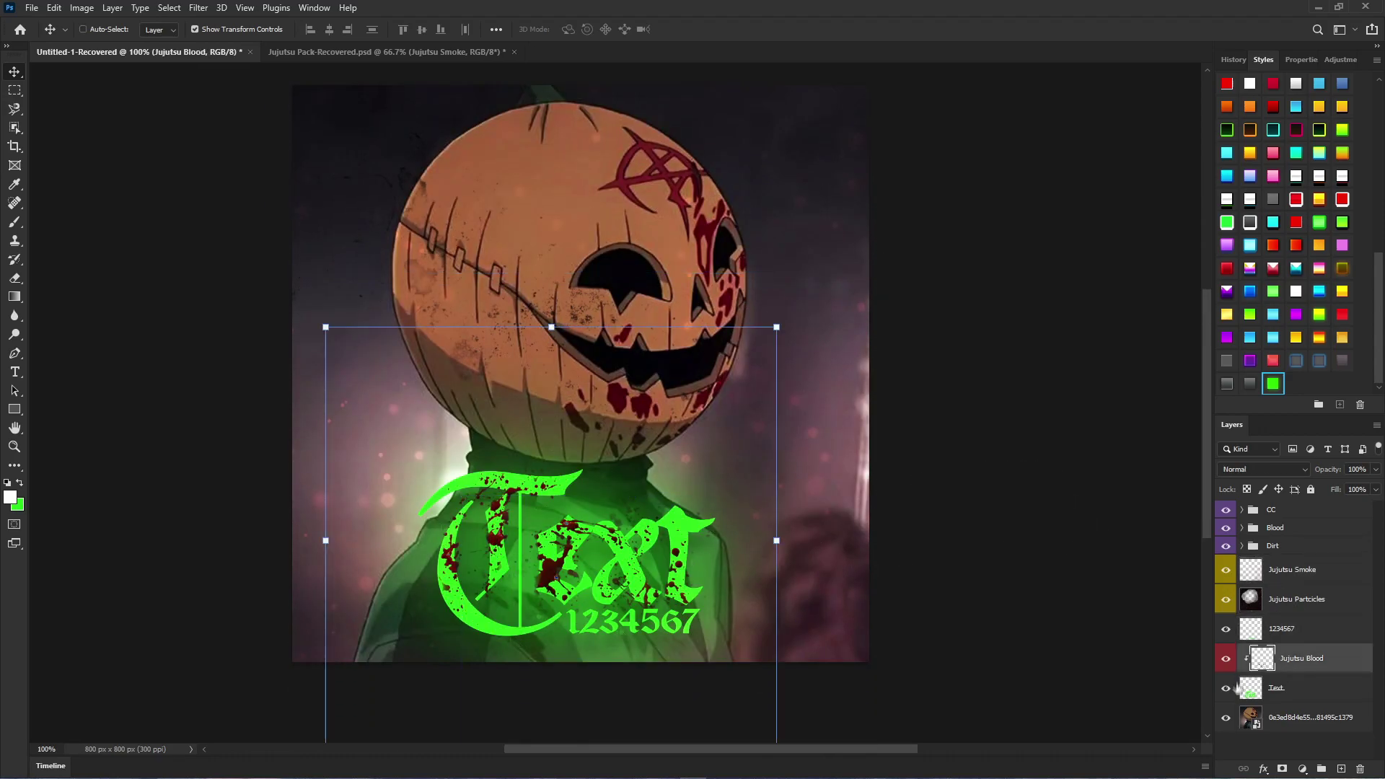
pyautogui.click(1241, 684)
pyautogui.scroll(1, 635, 435)
pyautogui.scroll(2, 637, 438)
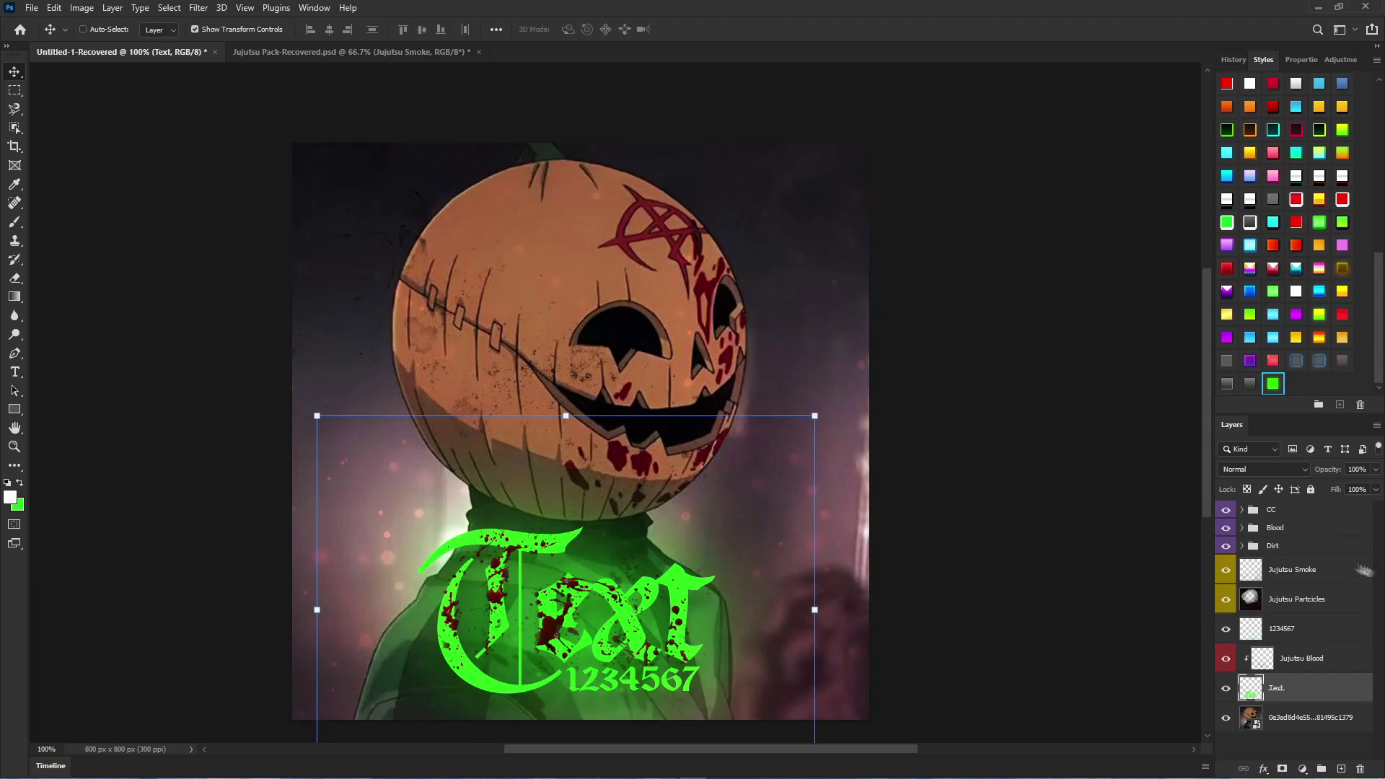
# Step: Add a new blank layer above the Jujutsu Smoke layer, and select the particle layer for painting with the Brush tool
pyautogui.click(1317, 573)
pyautogui.hotkey('ctrl', 'shift', 'n')
pyautogui.press('Return')
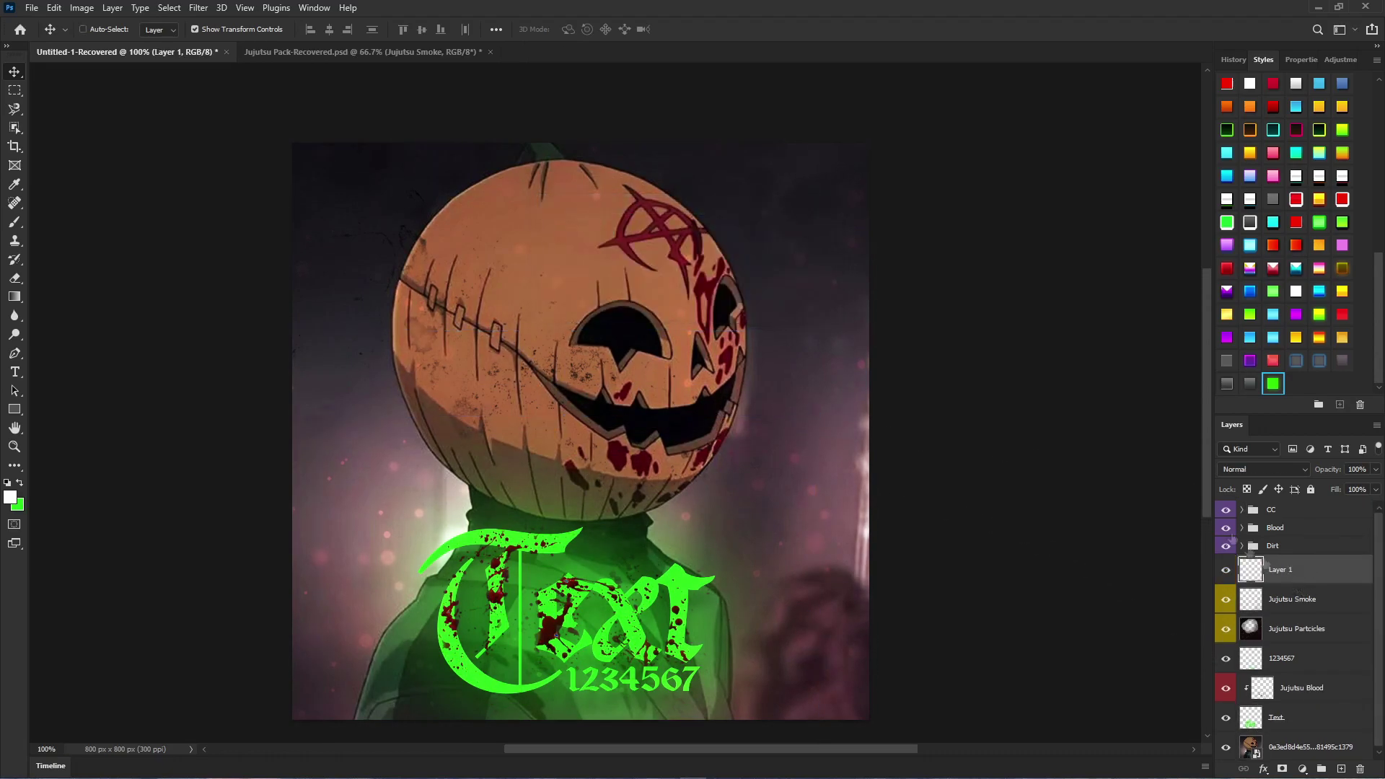
pyautogui.hotkey('alt', '[')
pyautogui.hotkey('alt', '[')
pyautogui.click(14, 222)
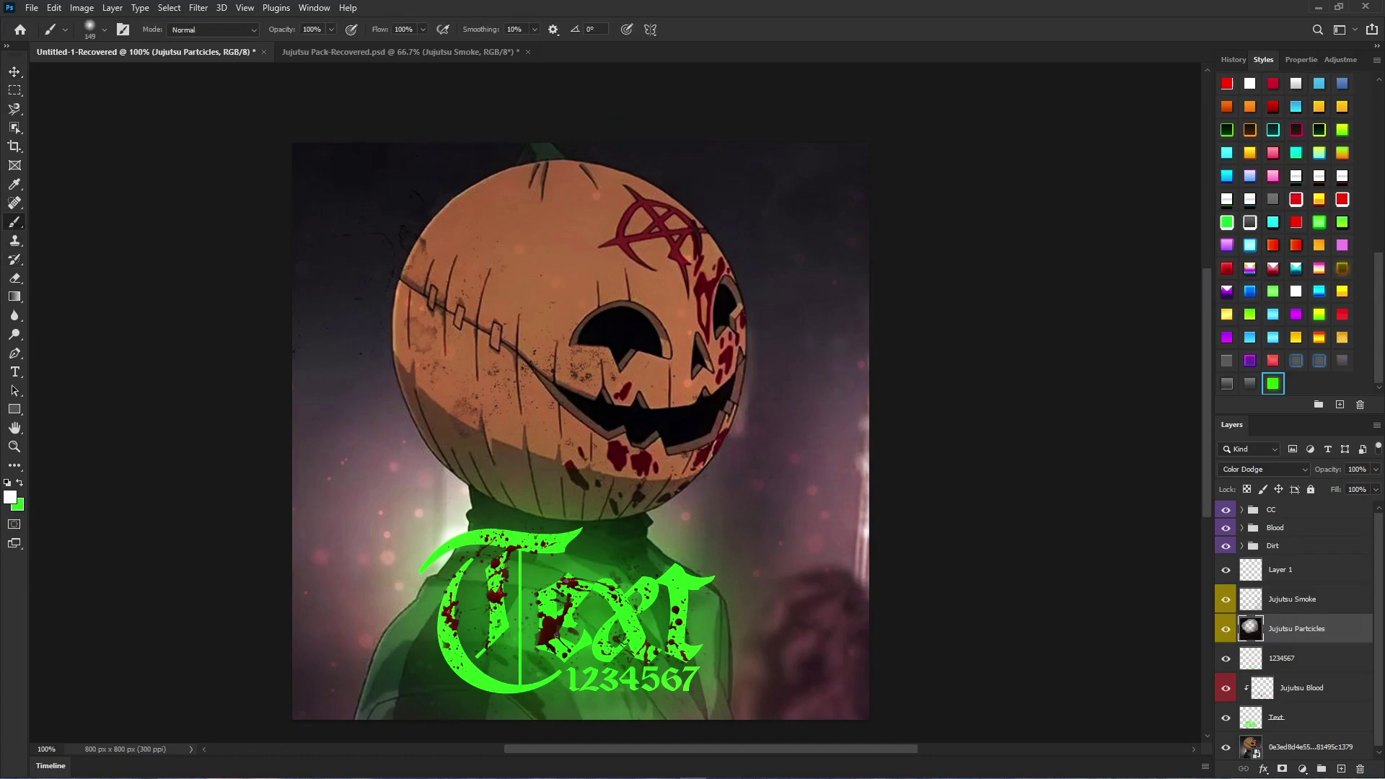
# Step: Try painting large soft white dabs over the pumpkin's face on the particle layer with a 409 px brush
pyautogui.keyDown('alt'); pyautogui.rightClick(779, 296); pyautogui.keyUp('alt')
pyautogui.keyDown('alt'); pyautogui.rightClick(596, 335); pyautogui.keyUp('alt')
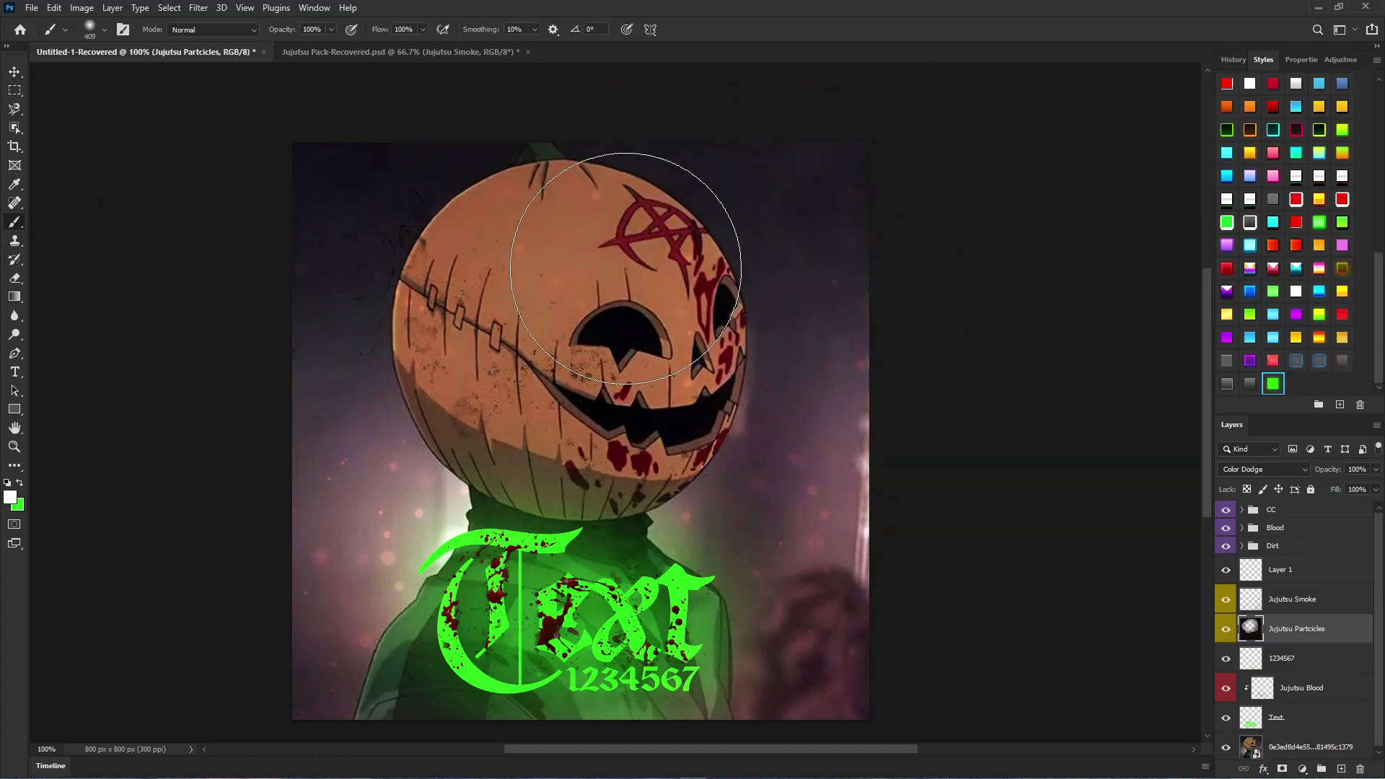
pyautogui.click(626, 272)
pyautogui.click(652, 466)
pyautogui.hotkey('ctrl', 'z')
pyautogui.hotkey('ctrl', 'z')
# Step: Try a soft white highlight over the forehead symbol with a 231 px brush and other blend modes on the Jujutsu Particles layer
pyautogui.keyDown('alt'); pyautogui.rightClick(645, 274); pyautogui.keyUp('alt')
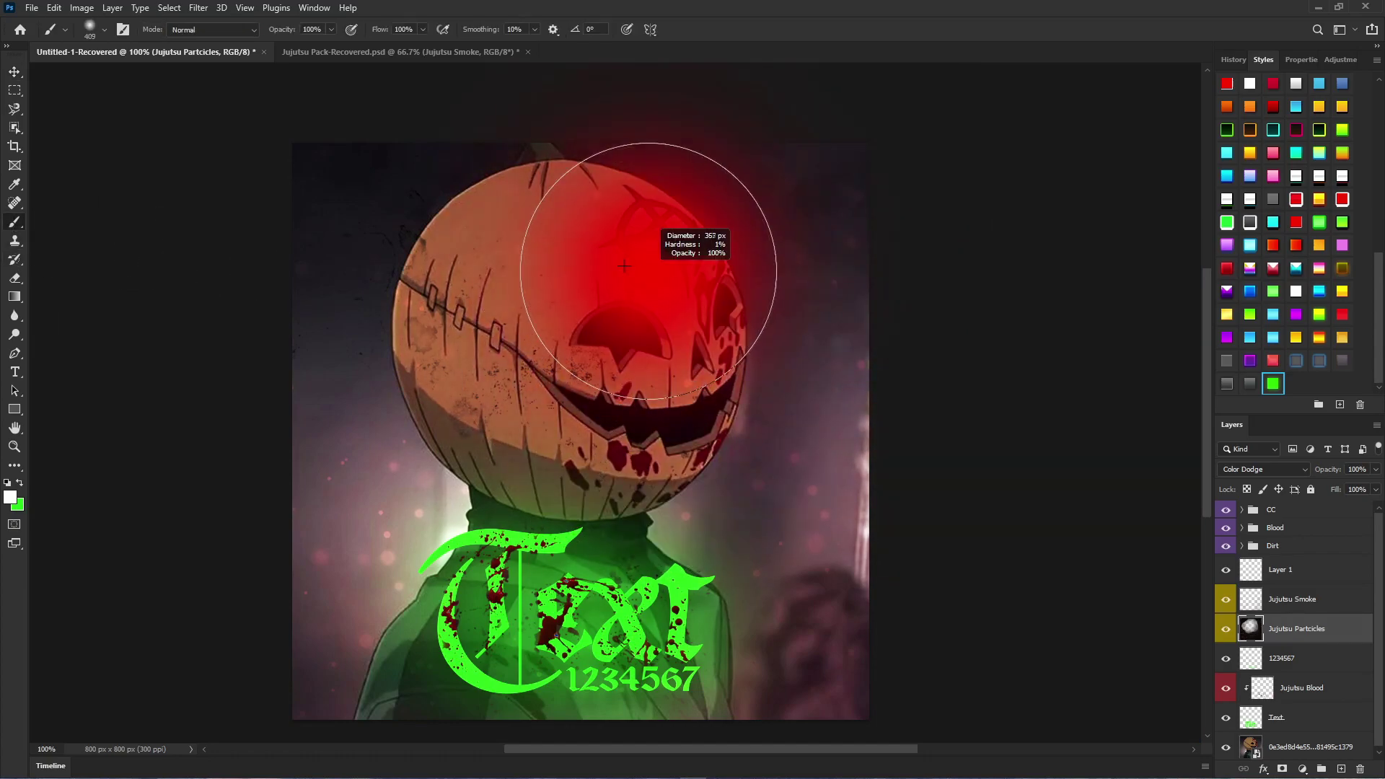
pyautogui.keyDown('alt'); pyautogui.rightClick(632, 235); pyautogui.keyUp('alt')
pyautogui.moveTo(665, 231); pyautogui.dragTo(671, 229)
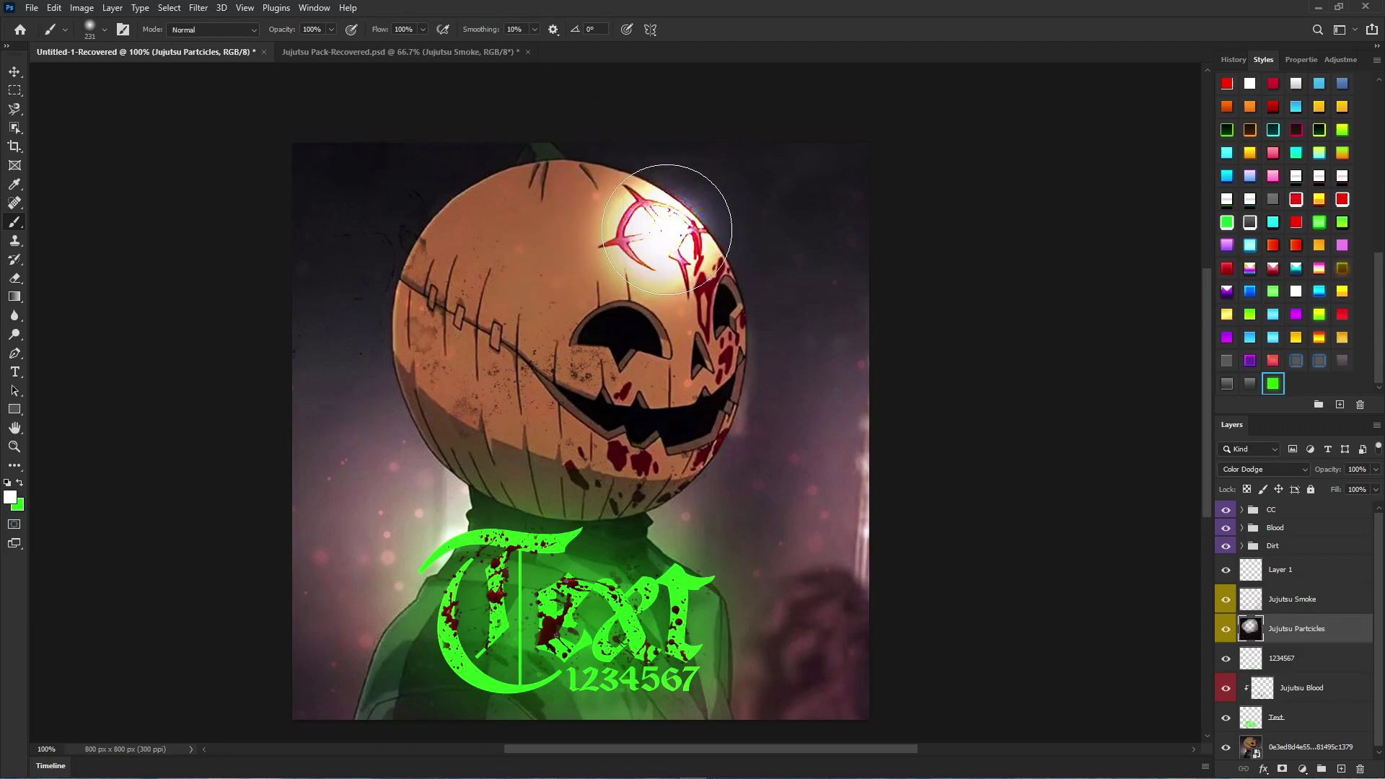
pyautogui.click(1263, 469)
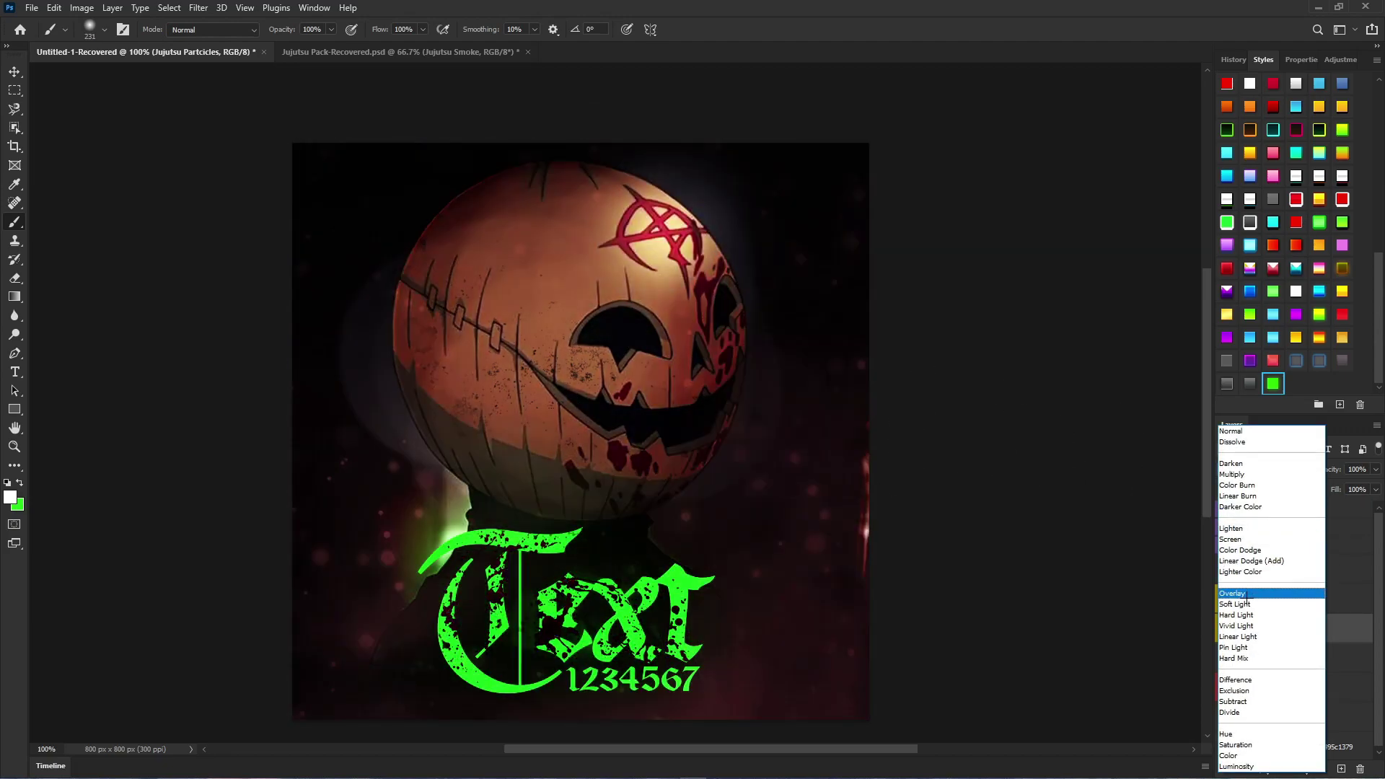
pyautogui.click(1235, 612)
pyautogui.press('Up')
pyautogui.press('Up')
pyautogui.press('Up')
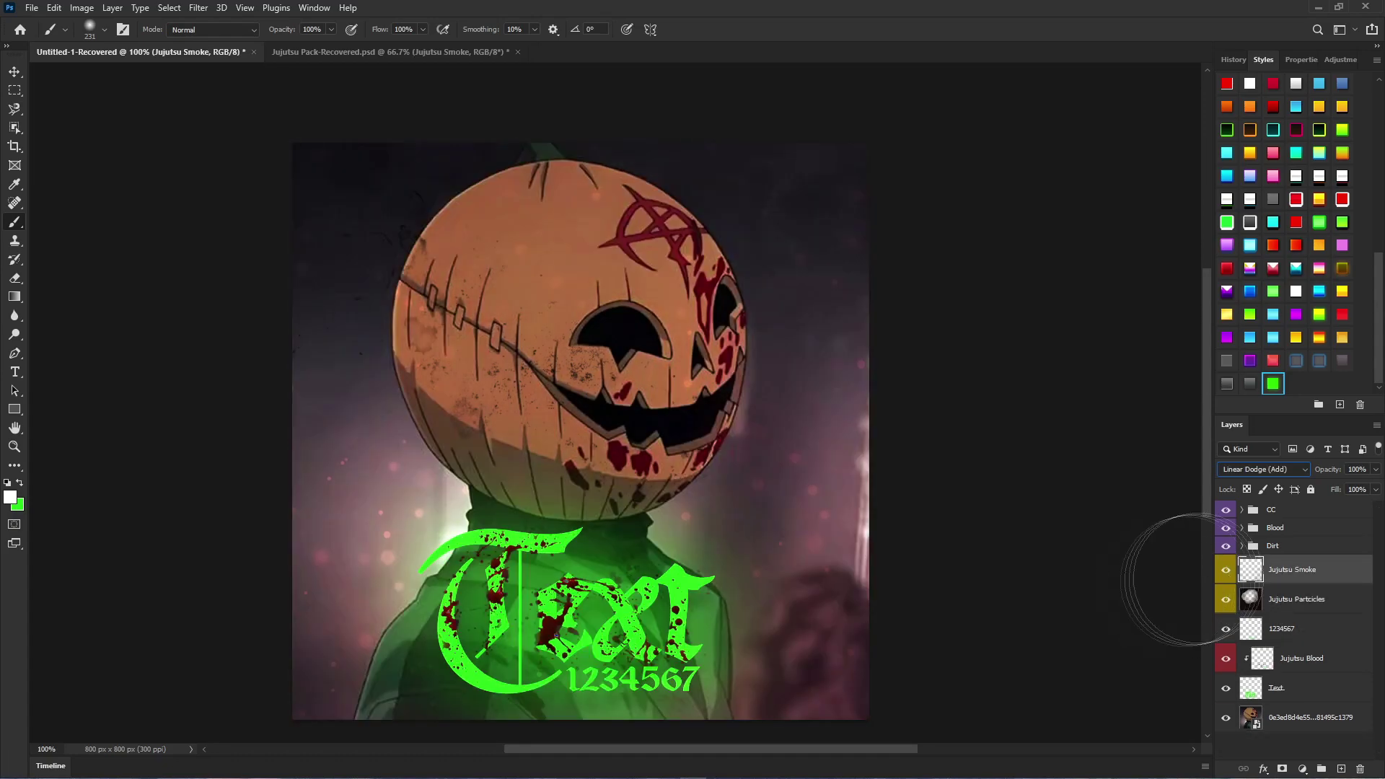
# Step: Add a new blank layer above the Jujutsu Smoke layer and set its blend mode to Overlay
pyautogui.hotkey('ctrl', 'shift', 'n')
pyautogui.press('Return')
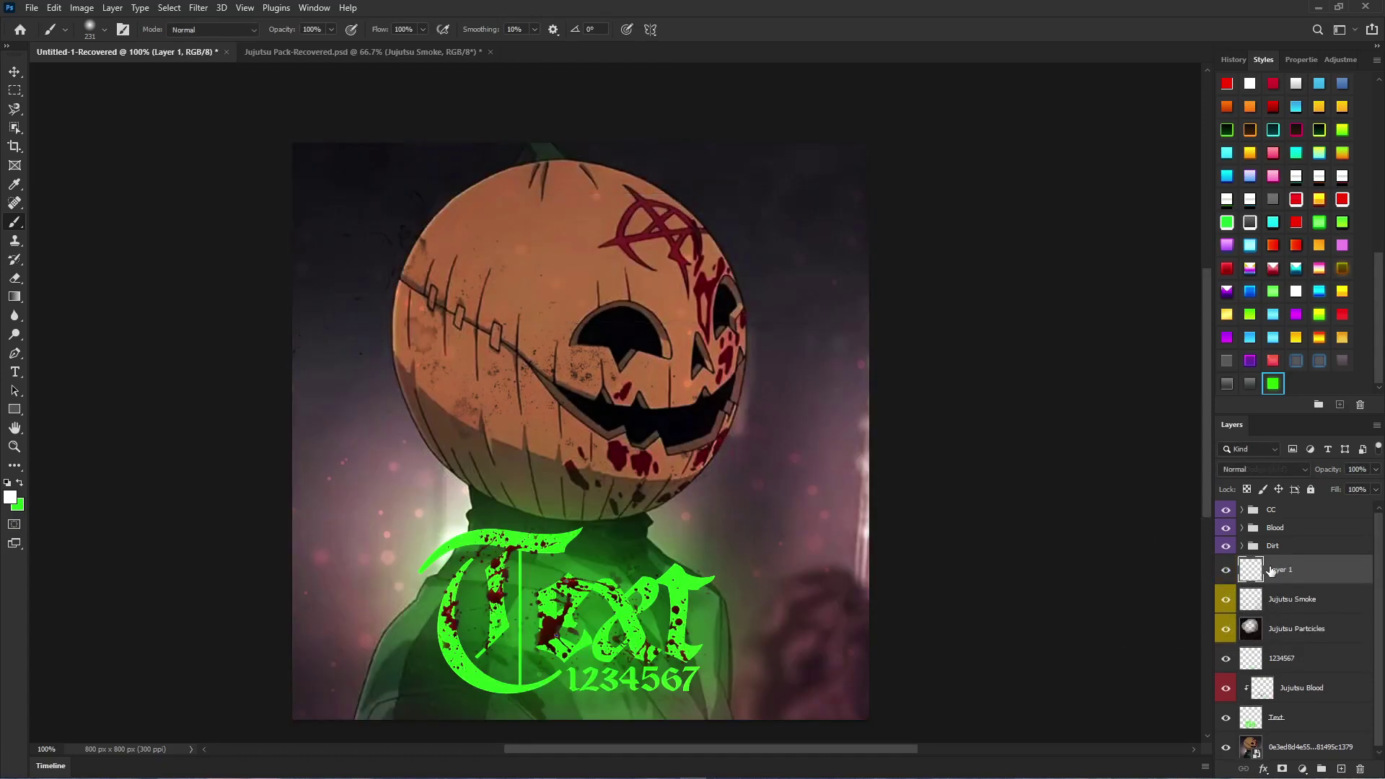
pyautogui.click(1259, 468)
pyautogui.click(1262, 594)
# Step: Try a large soft white dab on the pumpkin's face with a 443 px brush
pyautogui.keyDown('alt'); pyautogui.rightClick(724, 401); pyautogui.keyUp('alt')
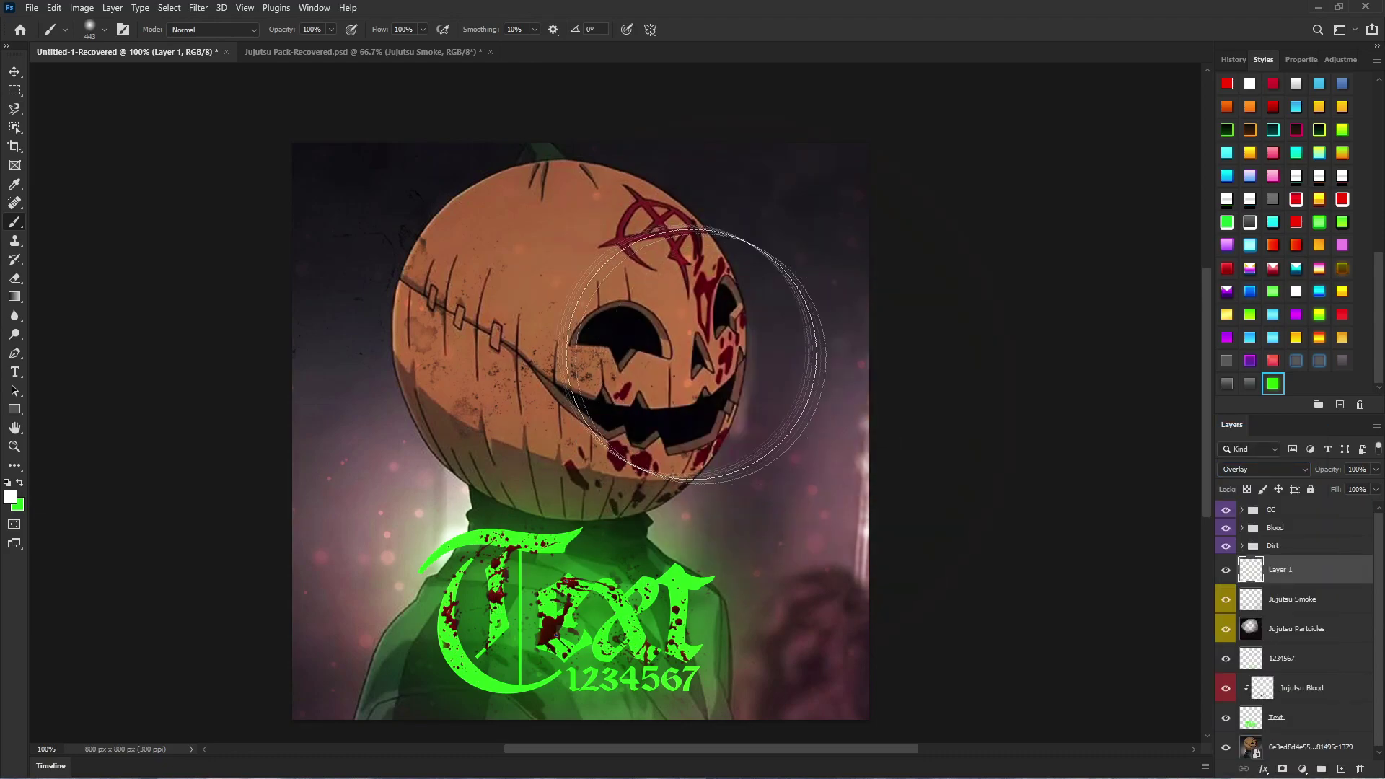
pyautogui.click(635, 278)
pyautogui.hotkey('ctrl', 'z')
# Step: Try a soft red dab over the forehead symbol with a brush of about 123 px
pyautogui.keyDown('alt'); pyautogui.rightClick(654, 237); pyautogui.keyUp('alt')
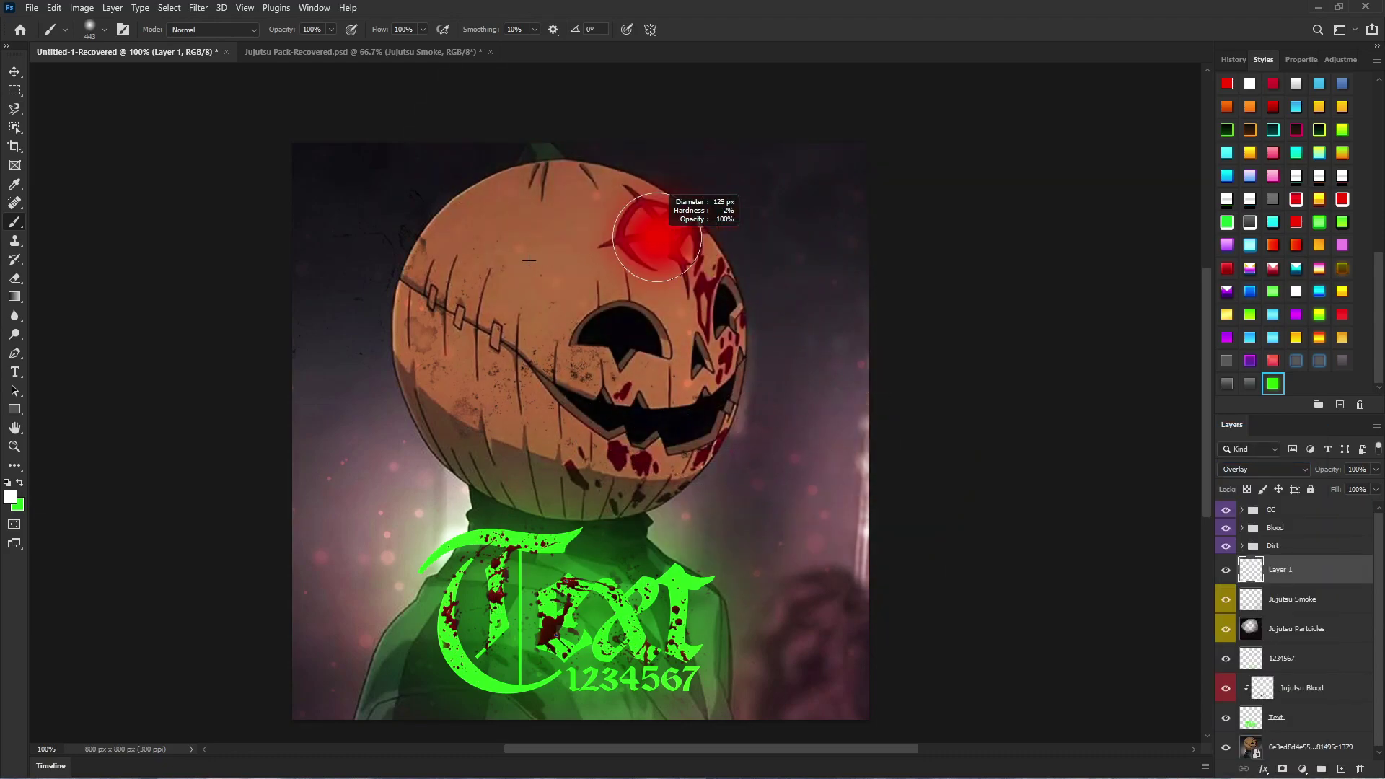
pyautogui.click(22, 507)
pyautogui.click(894, 481)
pyautogui.click(911, 466)
pyautogui.click(1025, 459)
pyautogui.press('x')
pyautogui.click(659, 229)
pyautogui.hotkey('ctrl', 'z')
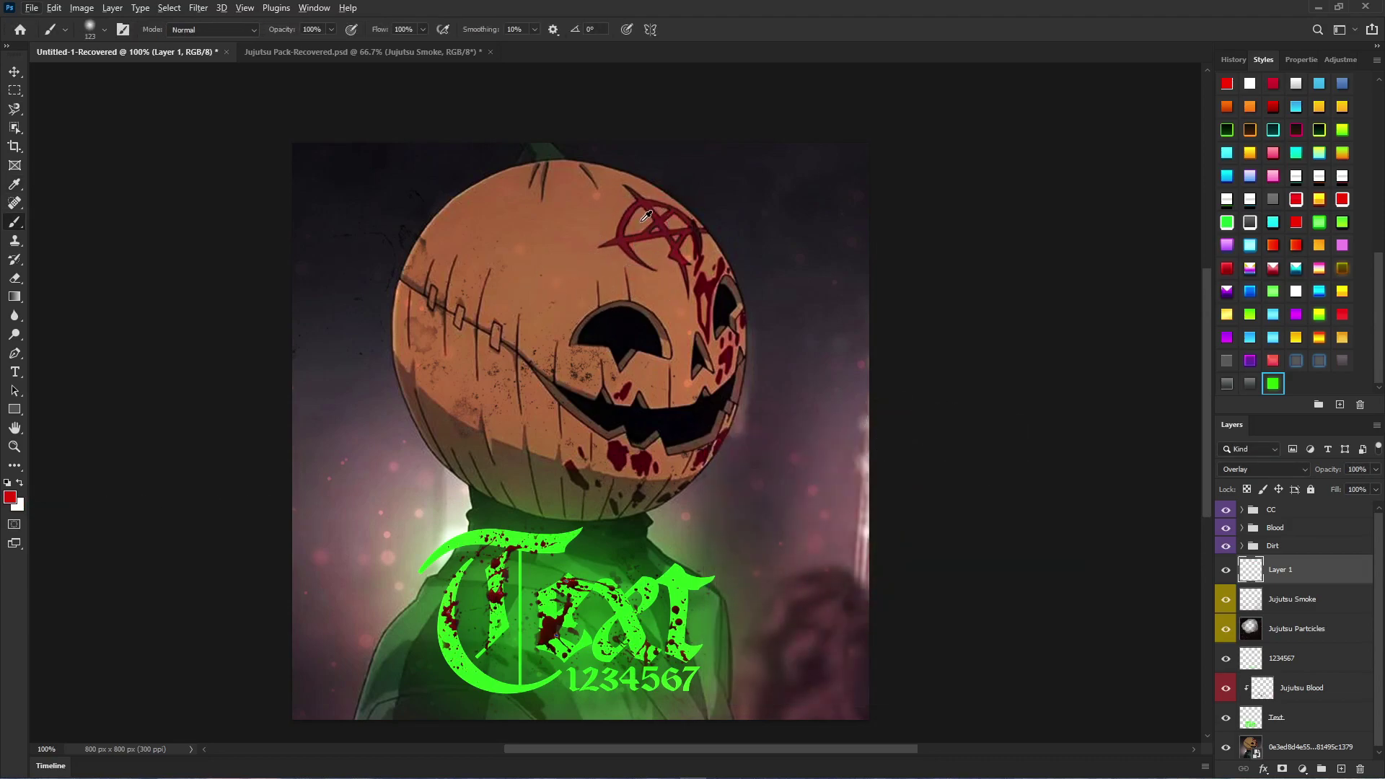
# Step: Paint a small soft white highlight on the forehead symbol with a 59 px brush, undoing the unwanted strokes
pyautogui.moveTo(641, 221)
pyautogui.keyDown('alt'); pyautogui.mouseDown()
pyautogui.moveTo(689, 216)
pyautogui.moveTo(646, 233)
pyautogui.moveTo(682, 232)
pyautogui.mouseUp(); pyautogui.keyUp('alt')
pyautogui.moveTo(652, 232)
pyautogui.mouseDown()
pyautogui.moveTo(569, 246)
pyautogui.moveTo(614, 236)
pyautogui.moveTo(600, 236)
pyautogui.moveTo(630, 247)
pyautogui.moveTo(621, 238)
pyautogui.moveTo(647, 198)
pyautogui.mouseUp()
pyautogui.press('x')
pyautogui.hotkey('ctrl', 'z')
pyautogui.hotkey('ctrl', 'z')
pyautogui.hotkey('ctrl', 'z')
pyautogui.hotkey('ctrl', 'z')
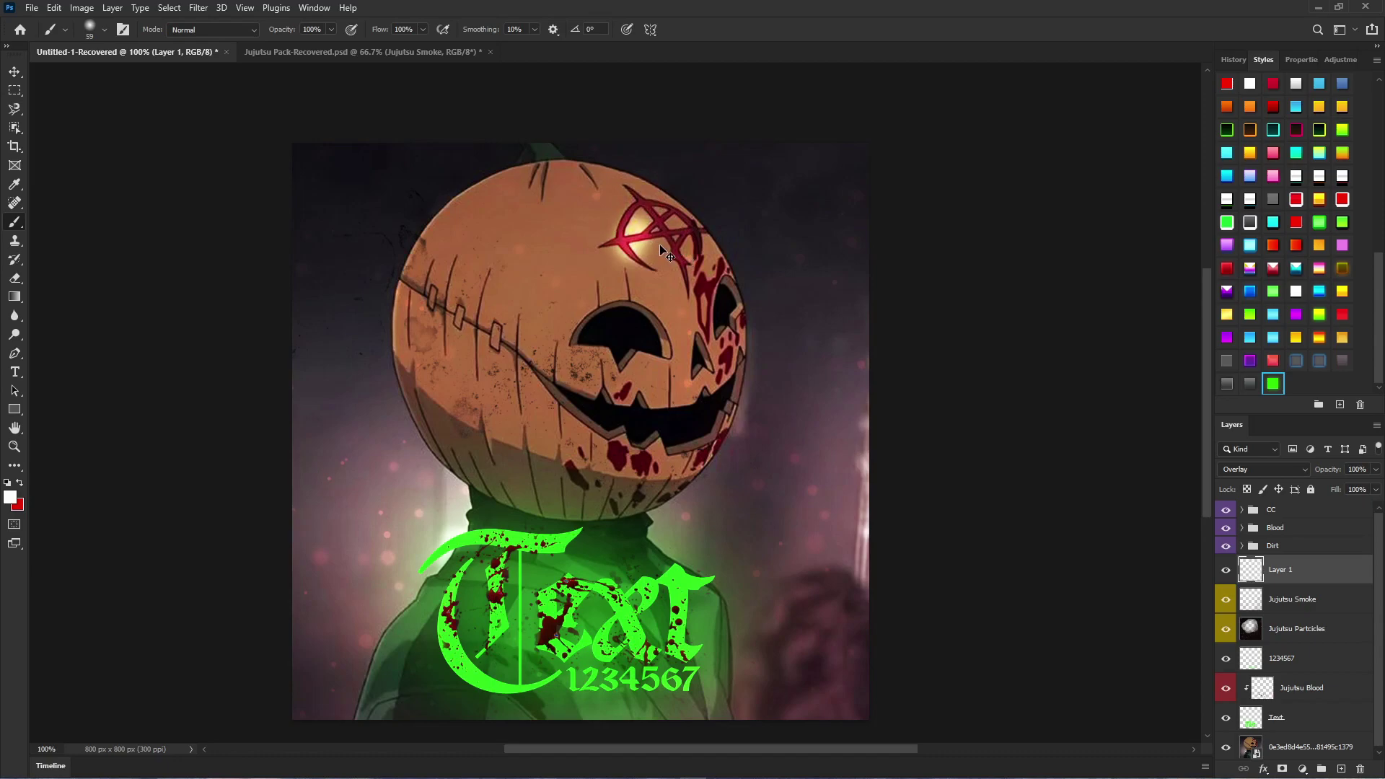
# Step: Add soft white light dabs over particles in the background on both sides of the character
pyautogui.click(797, 603)
pyautogui.click(324, 471)
pyautogui.click(832, 231)
pyautogui.press('z')
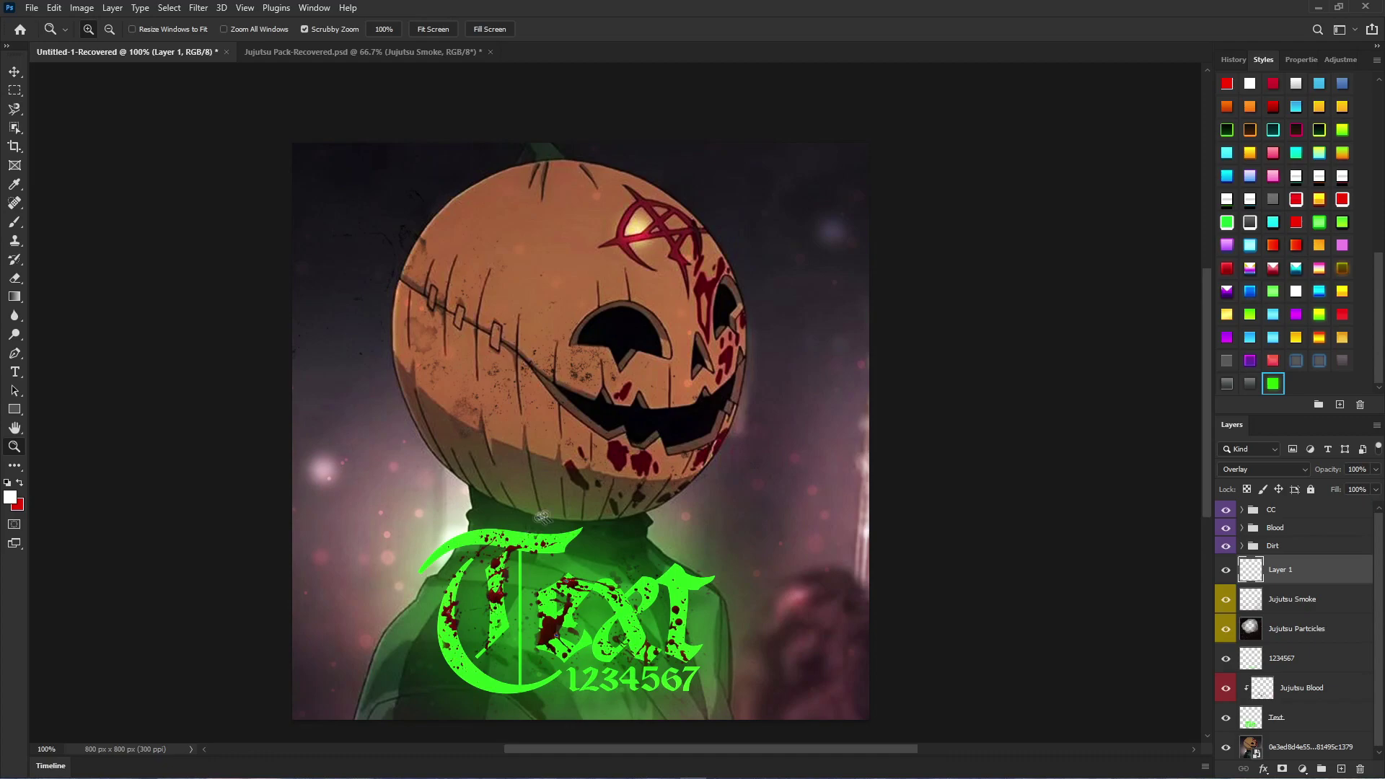
pyautogui.press('b')
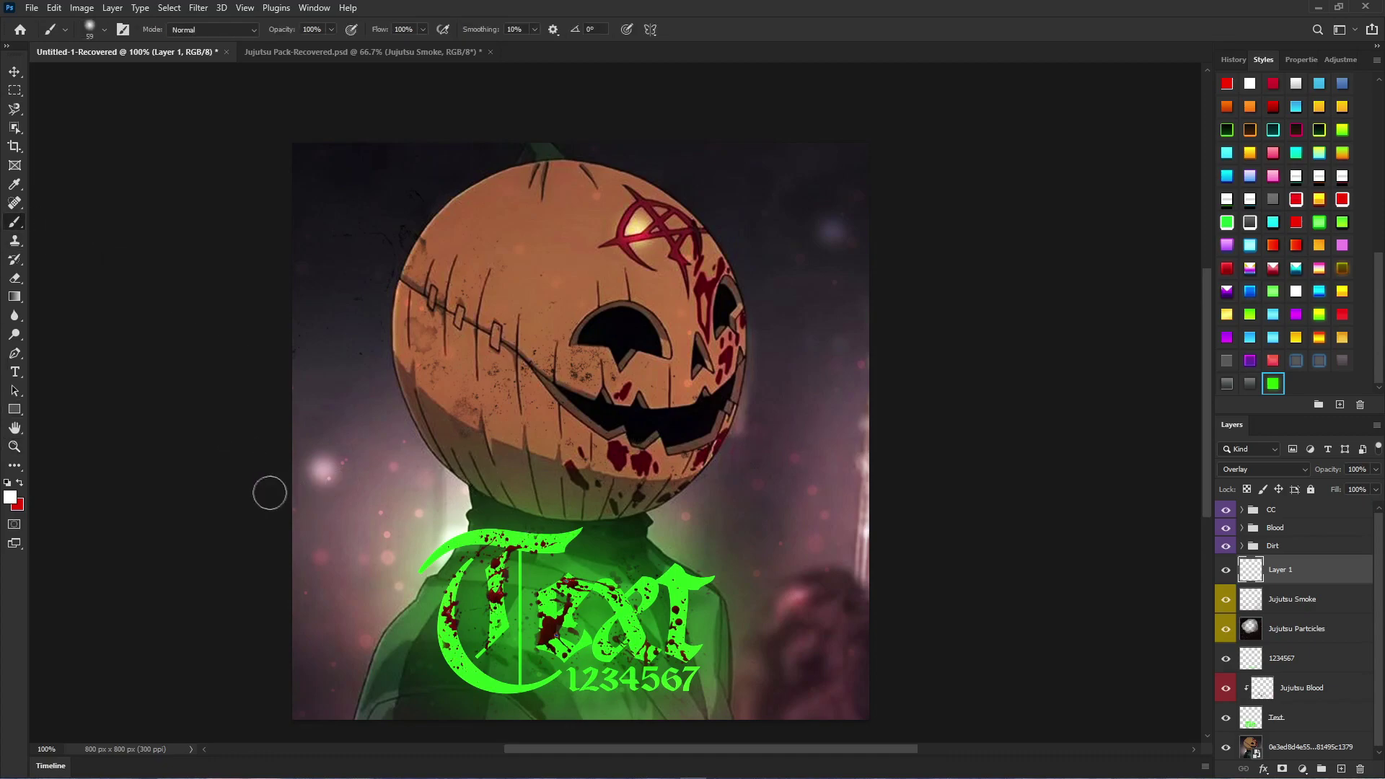
pyautogui.click(315, 595)
# Step: Try white highlight strokes and a dab across the lower part of the green lettering
pyautogui.moveTo(463, 659)
pyautogui.mouseDown()
pyautogui.moveTo(593, 677)
pyautogui.moveTo(616, 583)
pyautogui.moveTo(450, 668)
pyautogui.moveTo(686, 684)
pyautogui.mouseUp()
pyautogui.hotkey('ctrl', 'z')
pyautogui.hotkey('ctrl', 'z')
pyautogui.click(583, 678)
pyautogui.hotkey('ctrl', 'z')
pyautogui.hotkey('ctrl', 'z')
# Step: Dab soft white highlights at five spots on and around the green gothic lettering
pyautogui.click(486, 542)
pyautogui.click(668, 645)
pyautogui.click(505, 701)
pyautogui.click(566, 623)
pyautogui.click(696, 619)
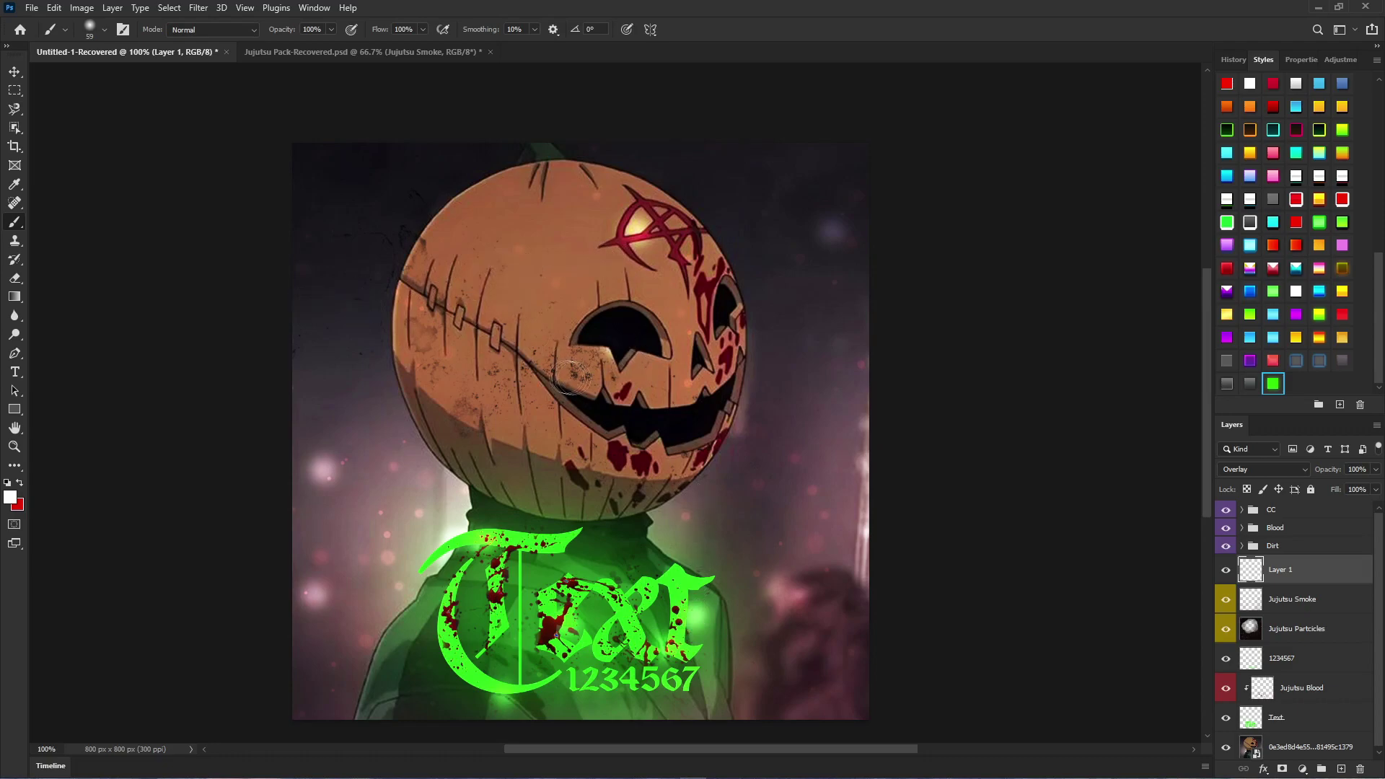
# Step: Paint white highlights over the blood spot above the mouth and across the forehead symbol with a 27 px brush
pyautogui.click(628, 392)
pyautogui.hotkey('ctrl', 'z')
pyautogui.keyDown('alt'); pyautogui.rightClick(624, 392); pyautogui.keyUp('alt')
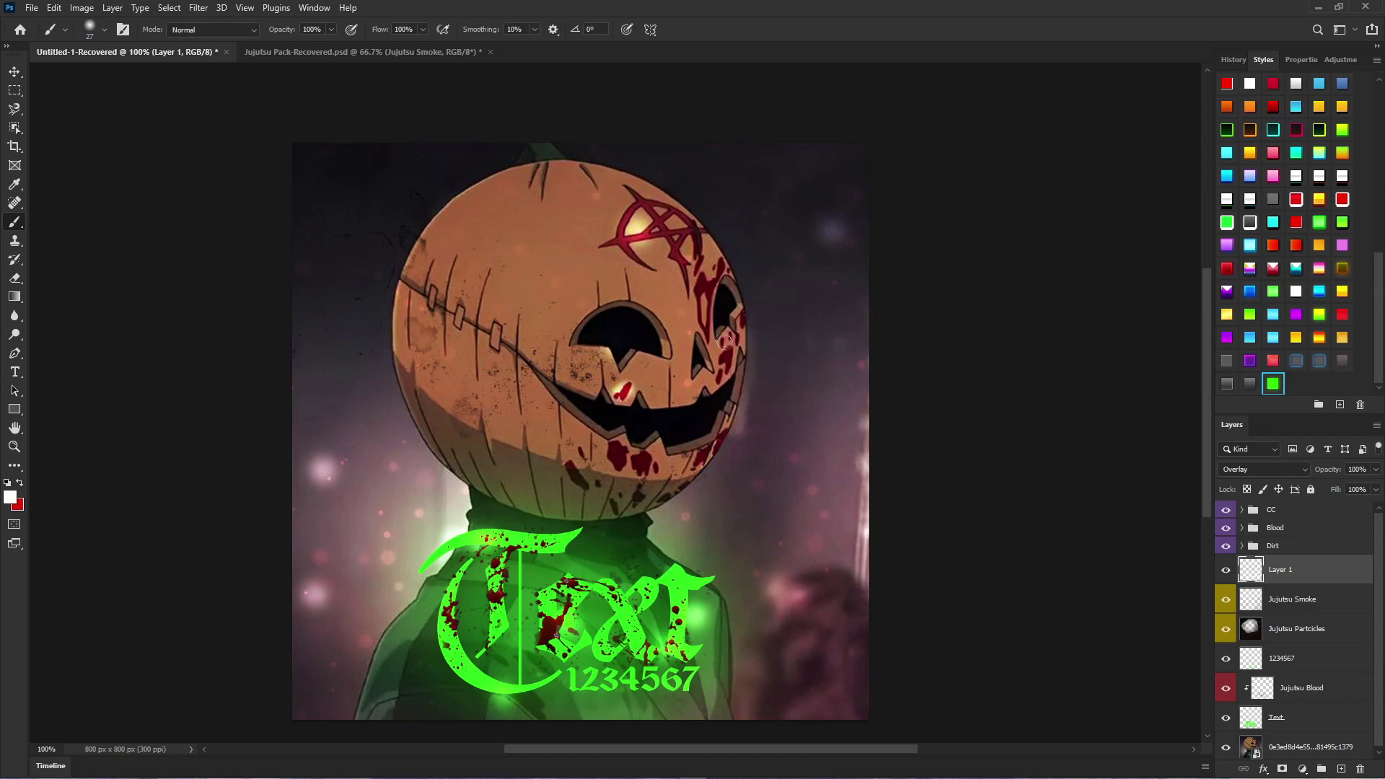
pyautogui.moveTo(641, 198); pyautogui.dragTo(681, 273)
pyautogui.moveTo(648, 208)
pyautogui.mouseDown()
pyautogui.moveTo(691, 239)
pyautogui.moveTo(668, 230)
pyautogui.moveTo(714, 232)
pyautogui.moveTo(600, 246)
pyautogui.moveTo(626, 225)
pyautogui.mouseUp()
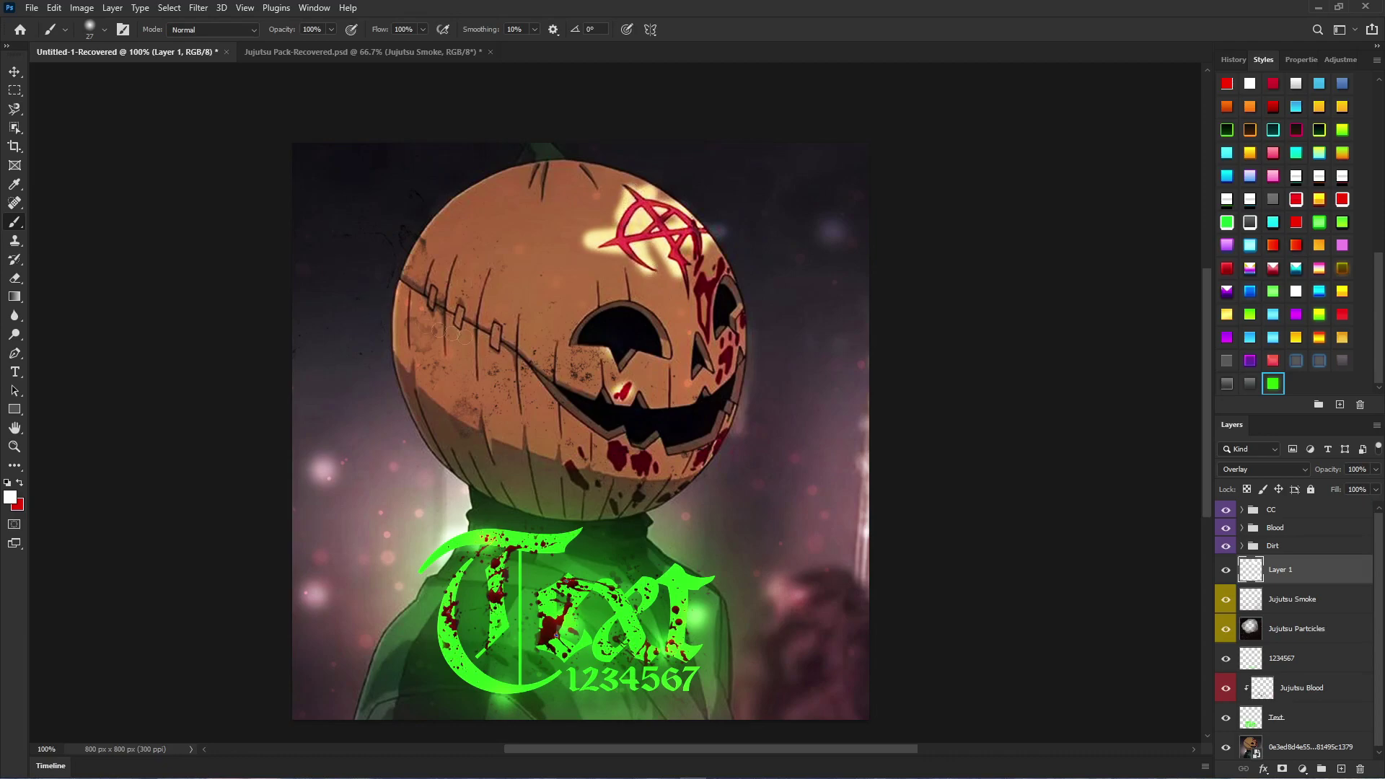
# Step: Paint white highlights over the blood splatters beside the pumpkin's eye and along its chin
pyautogui.moveTo(730, 369)
pyautogui.mouseDown()
pyautogui.moveTo(749, 331)
pyautogui.moveTo(709, 378)
pyautogui.moveTo(750, 303)
pyautogui.moveTo(702, 317)
pyautogui.moveTo(721, 282)
pyautogui.mouseUp()
pyautogui.moveTo(644, 462); pyautogui.dragTo(582, 453)
pyautogui.moveTo(609, 516)
pyautogui.mouseDown()
pyautogui.moveTo(635, 521)
pyautogui.moveTo(717, 451)
pyautogui.mouseUp()
# Step: Add large soft white dabs to the background beside the pumpkin and at the picture's right edge with a 245 px brush
pyautogui.scroll(3, 451, 491)
pyautogui.scroll(2, 451, 492)
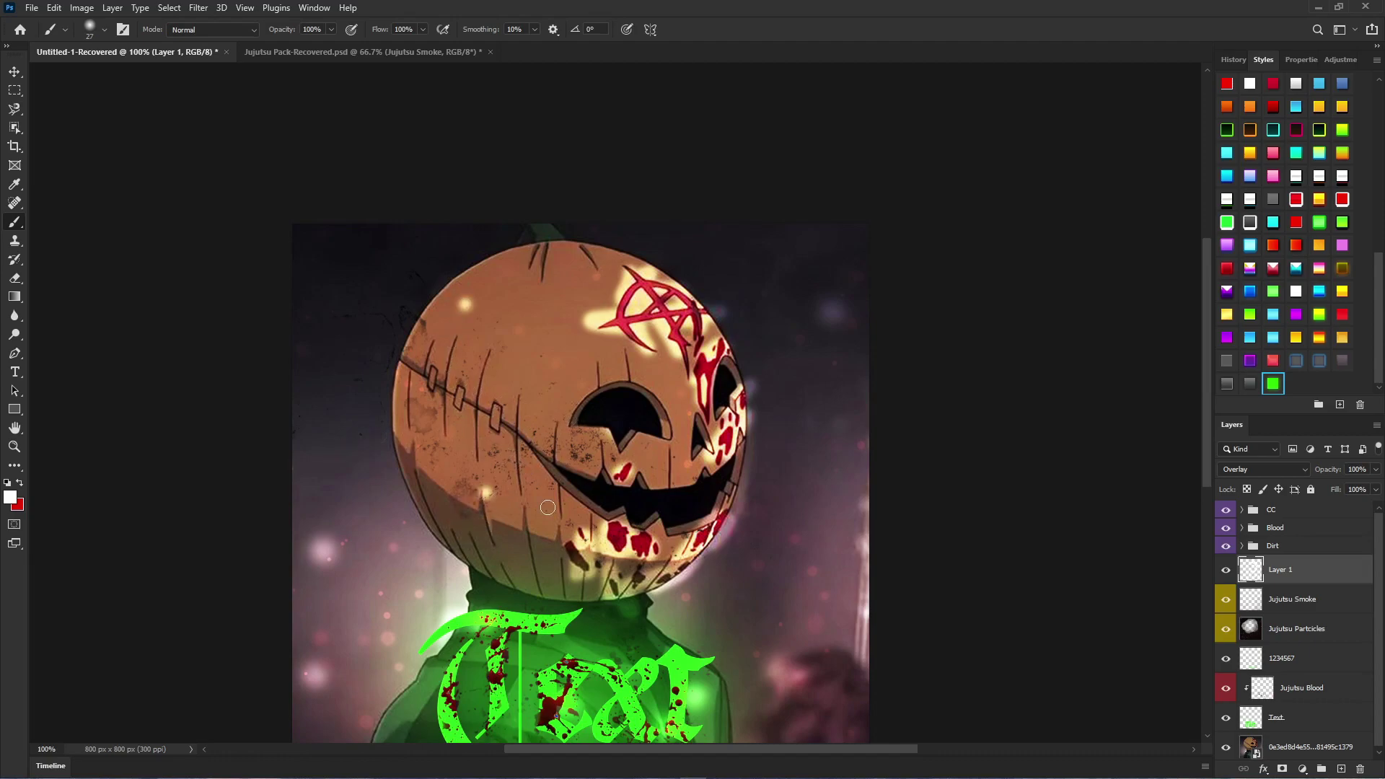
pyautogui.keyDown('alt'); pyautogui.rightClick(495, 368); pyautogui.keyUp('alt')
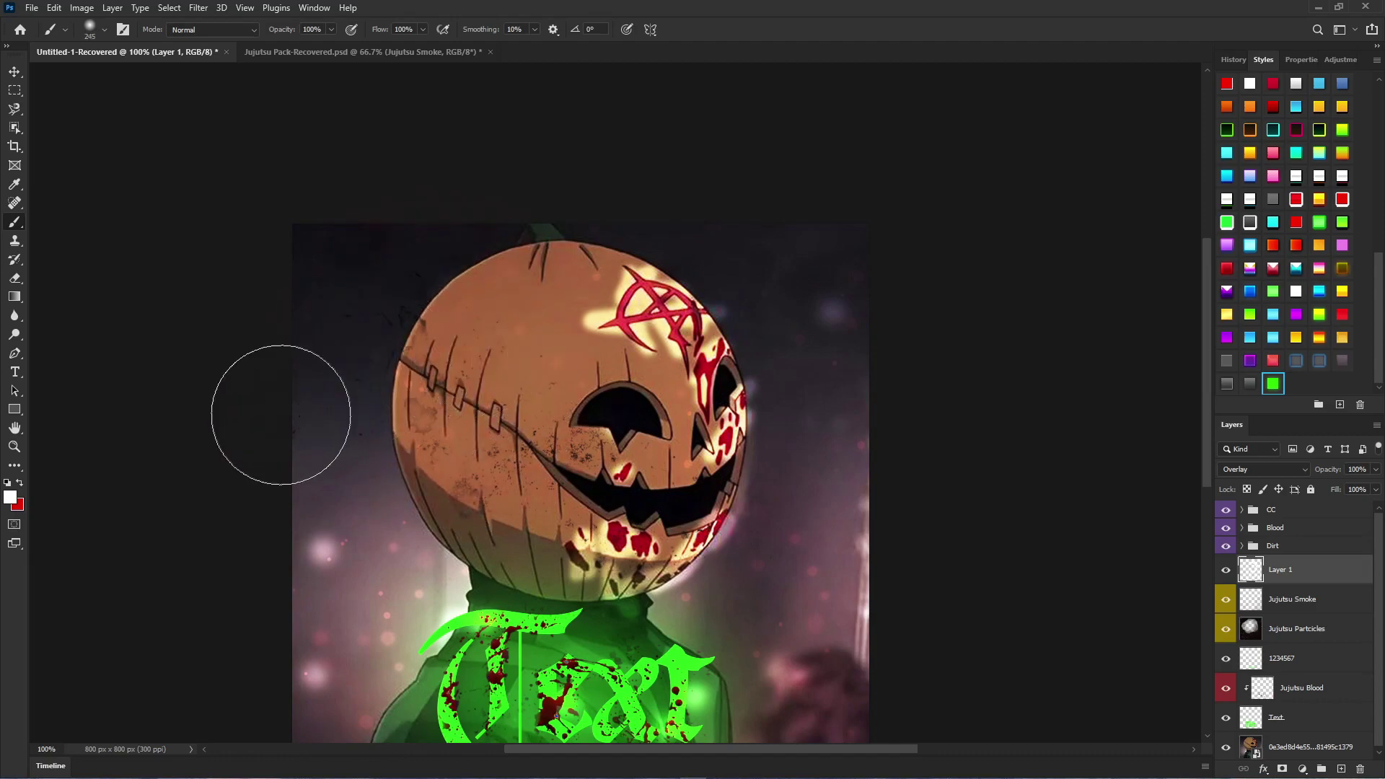
pyautogui.click(364, 306)
pyautogui.click(858, 406)
# Step: Reduce the fill of the Overlay highlight layer to 43%
pyautogui.scroll(-2, 767, 641)
pyautogui.scroll(-3, 794, 635)
pyautogui.click(1263, 469)
pyautogui.click(1369, 484)
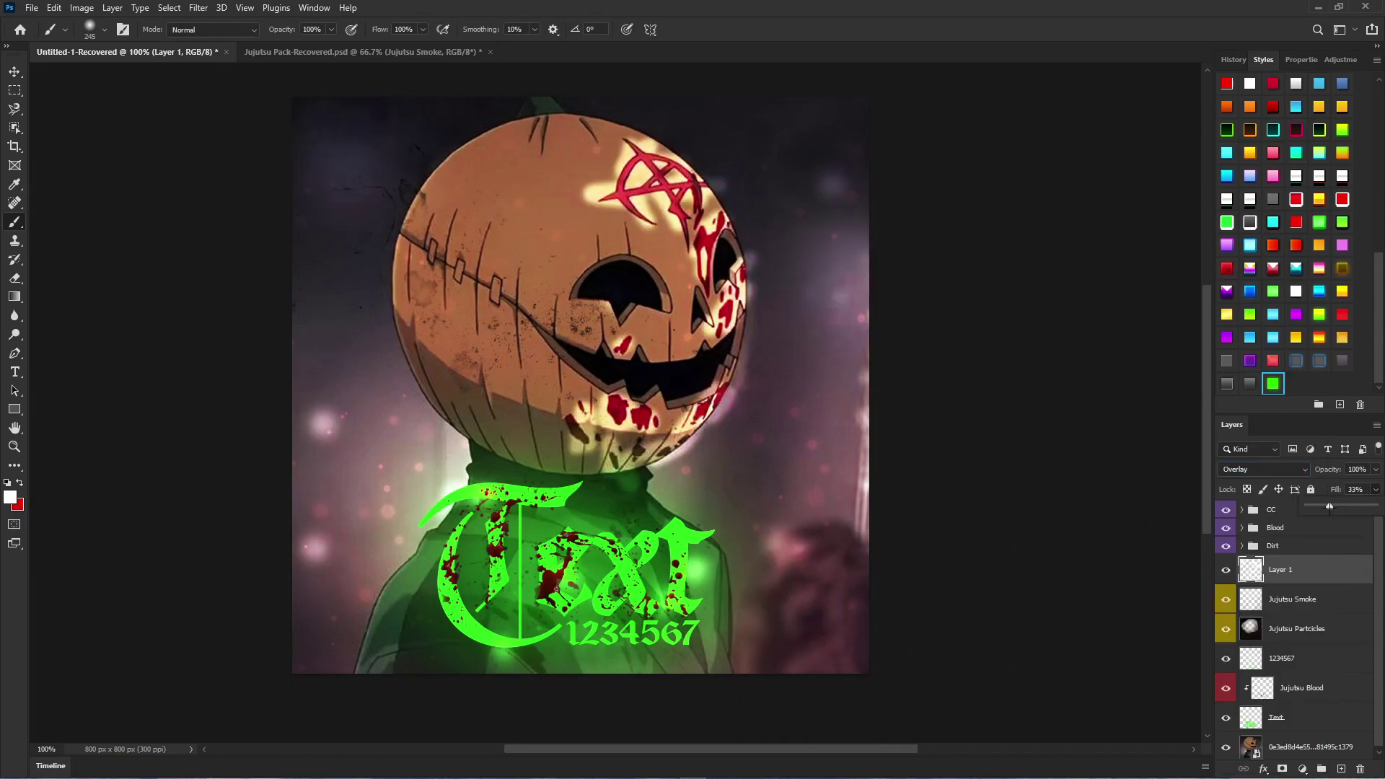
pyautogui.moveTo(1319, 503); pyautogui.dragTo(1348, 500)
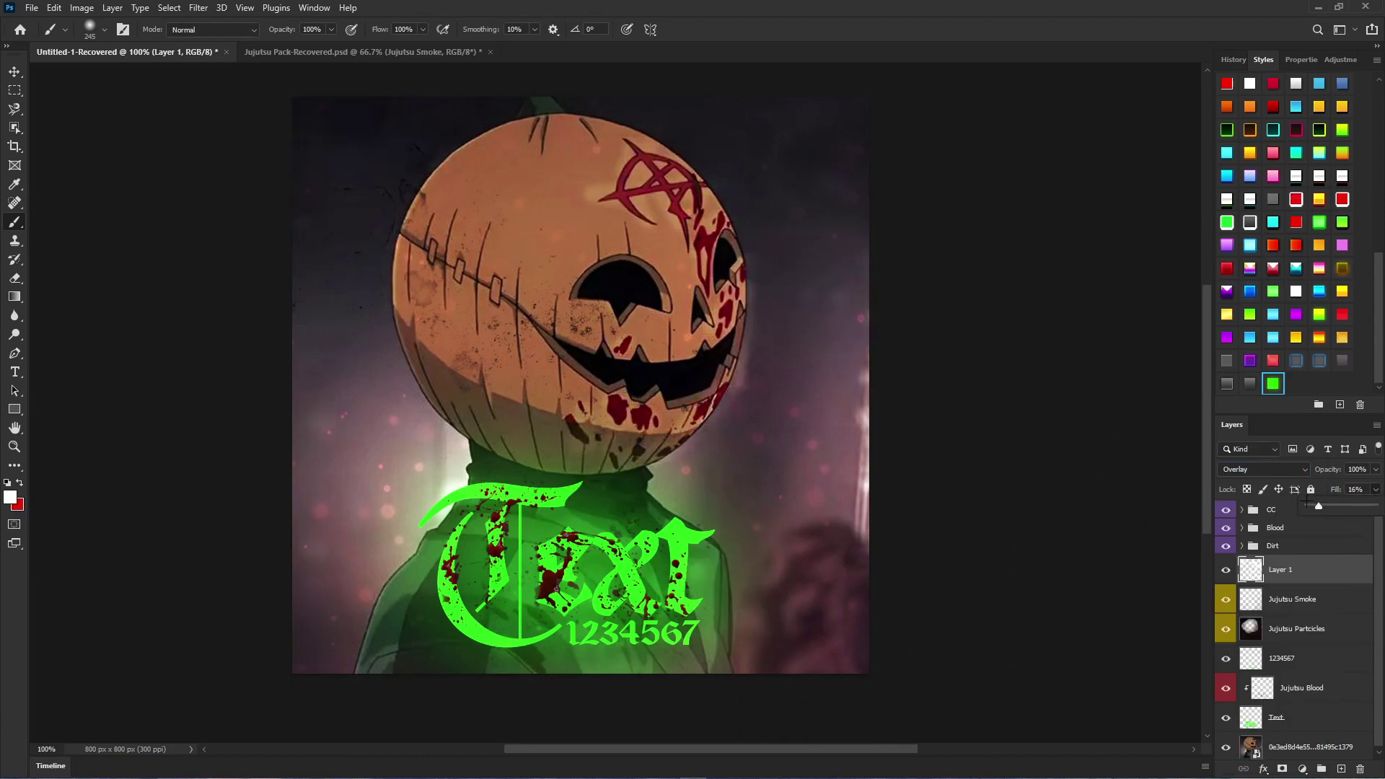
pyautogui.moveTo(1313, 507); pyautogui.dragTo(1354, 503)
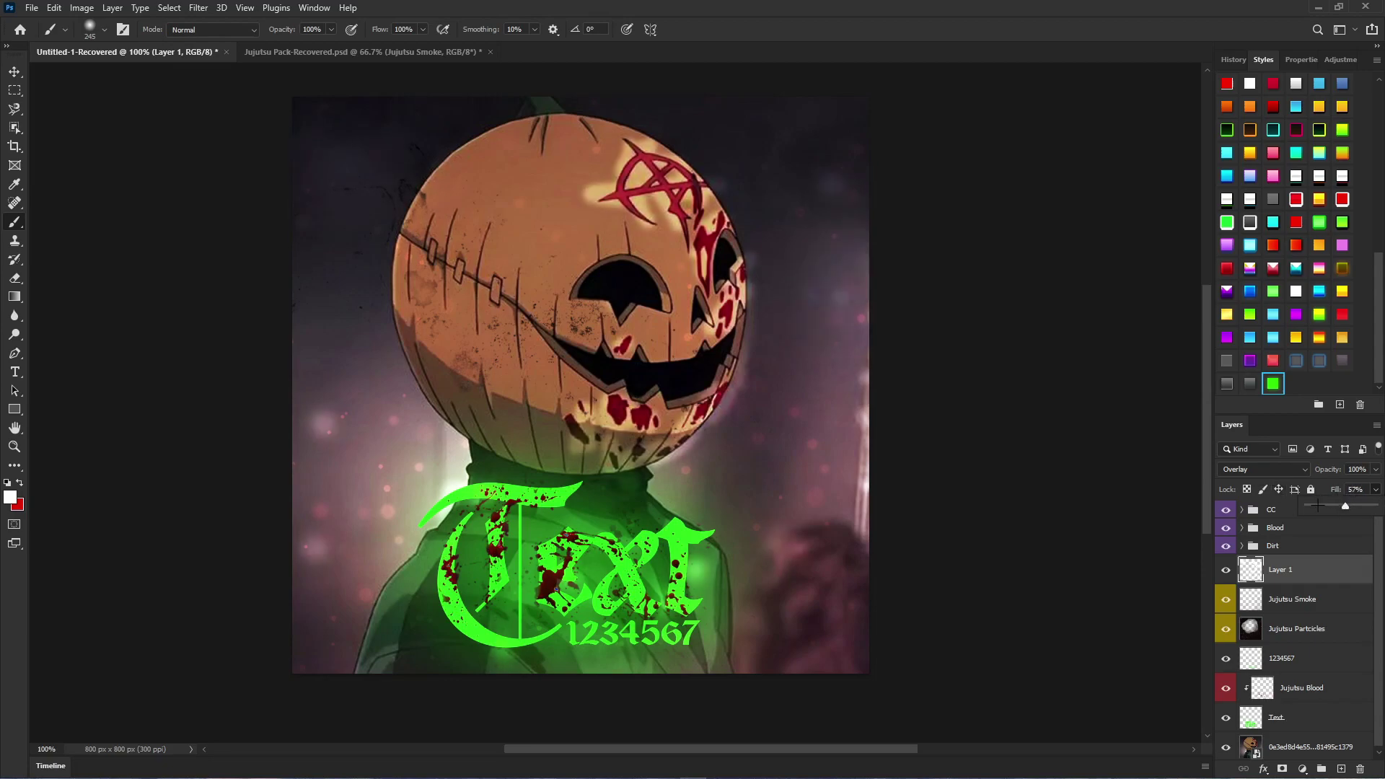
# Step: Soften the highlights on the pumpkin's face with a 567 px Eraser at 13% opacity
pyautogui.scroll(4, 1020, 464)
pyautogui.press('e')
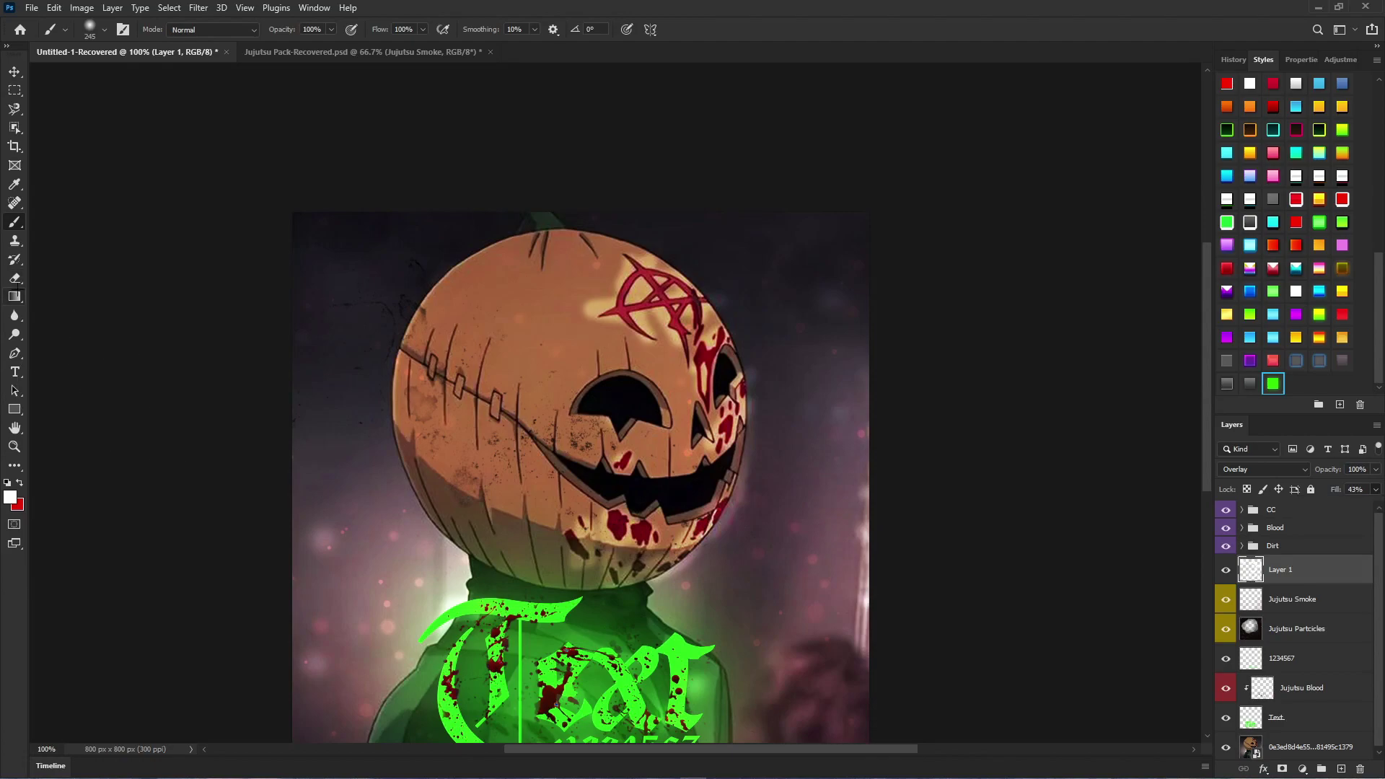
pyautogui.keyDown('alt'); pyautogui.rightClick(533, 319); pyautogui.keyUp('alt')
pyautogui.click(621, 396)
pyautogui.click(588, 399)
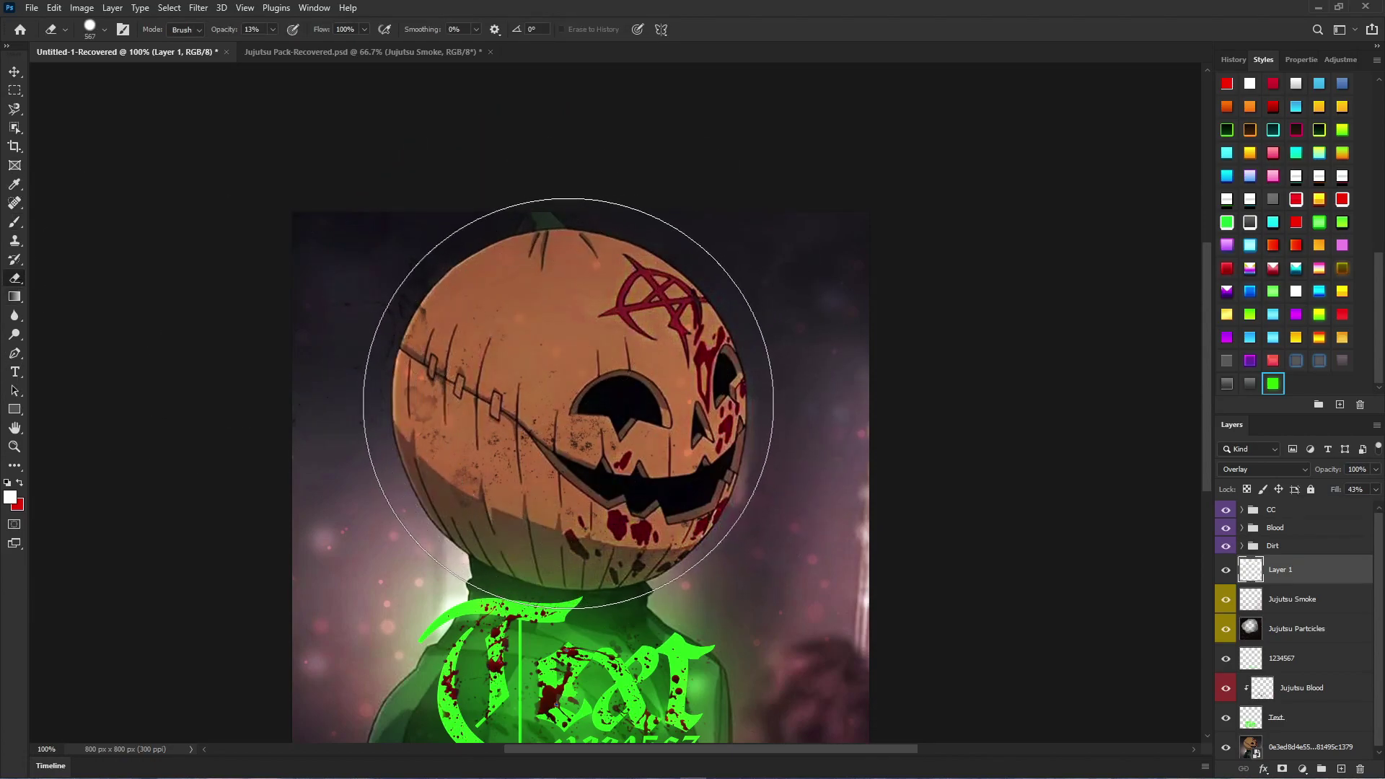
# Step: Raise the highlight layer's fill to 57%
pyautogui.scroll(-2, 247, 185)
pyautogui.click(1294, 473)
pyautogui.press('Escape')
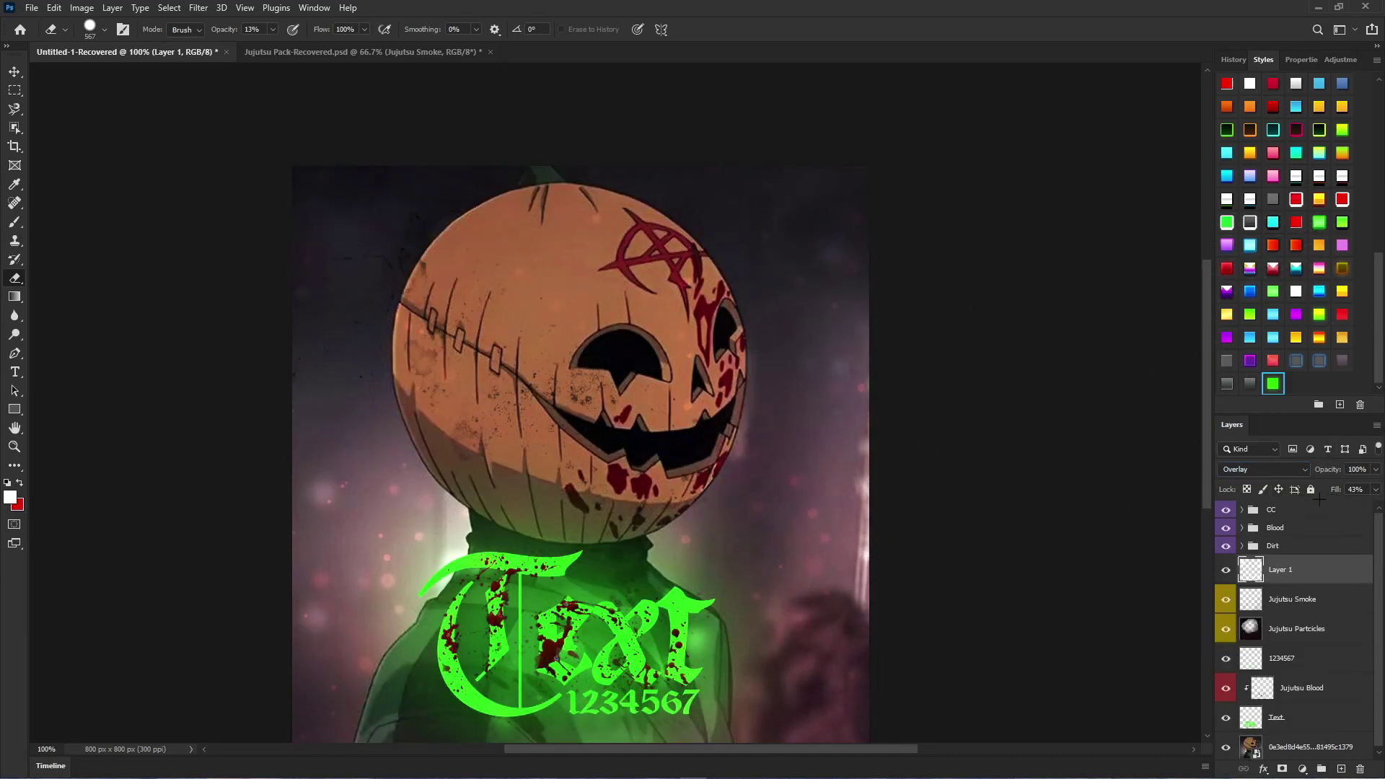
pyautogui.moveTo(1343, 505); pyautogui.dragTo(1347, 505)
pyautogui.scroll(-3, 635, 433)
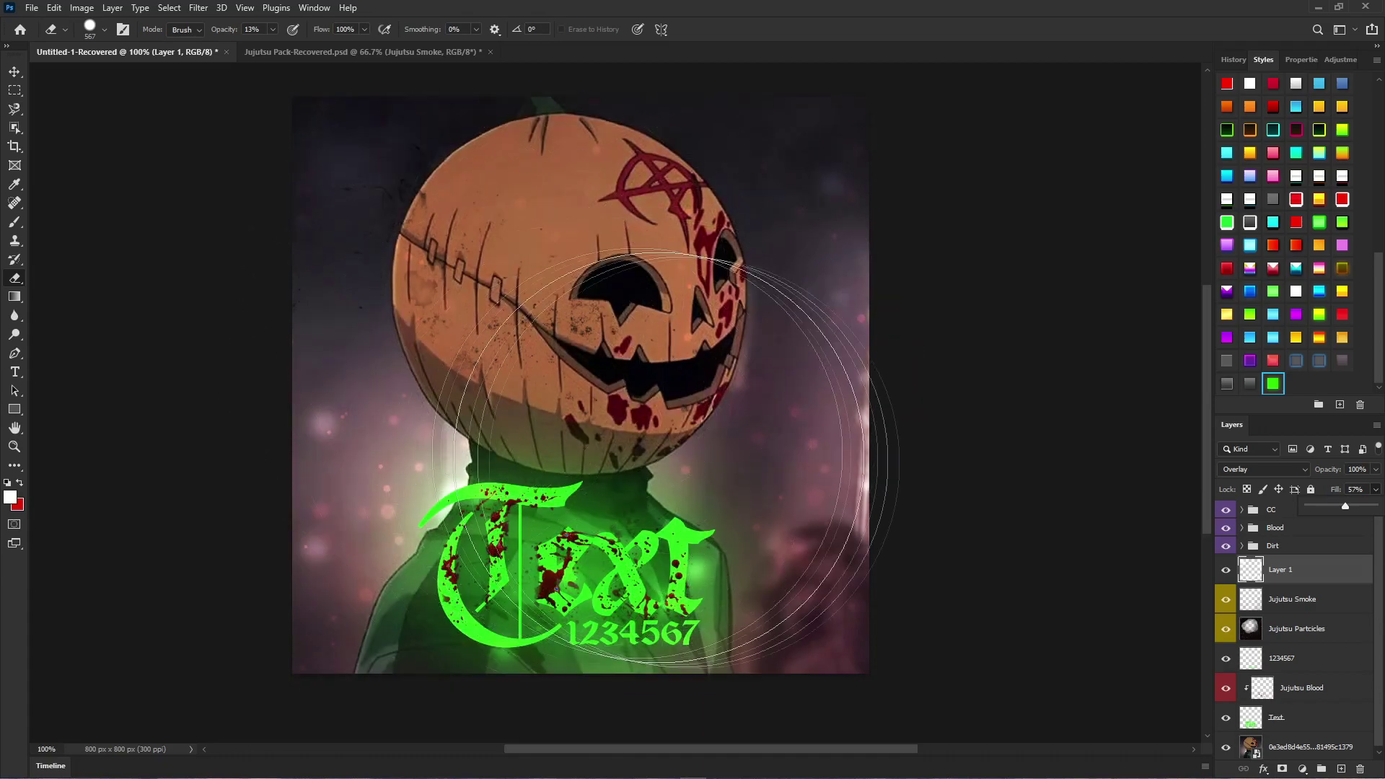
# Step: Compare the picture with the highlight layer hidden and shown, and fade the face highlights further with the Eraser
pyautogui.click(1227, 569)
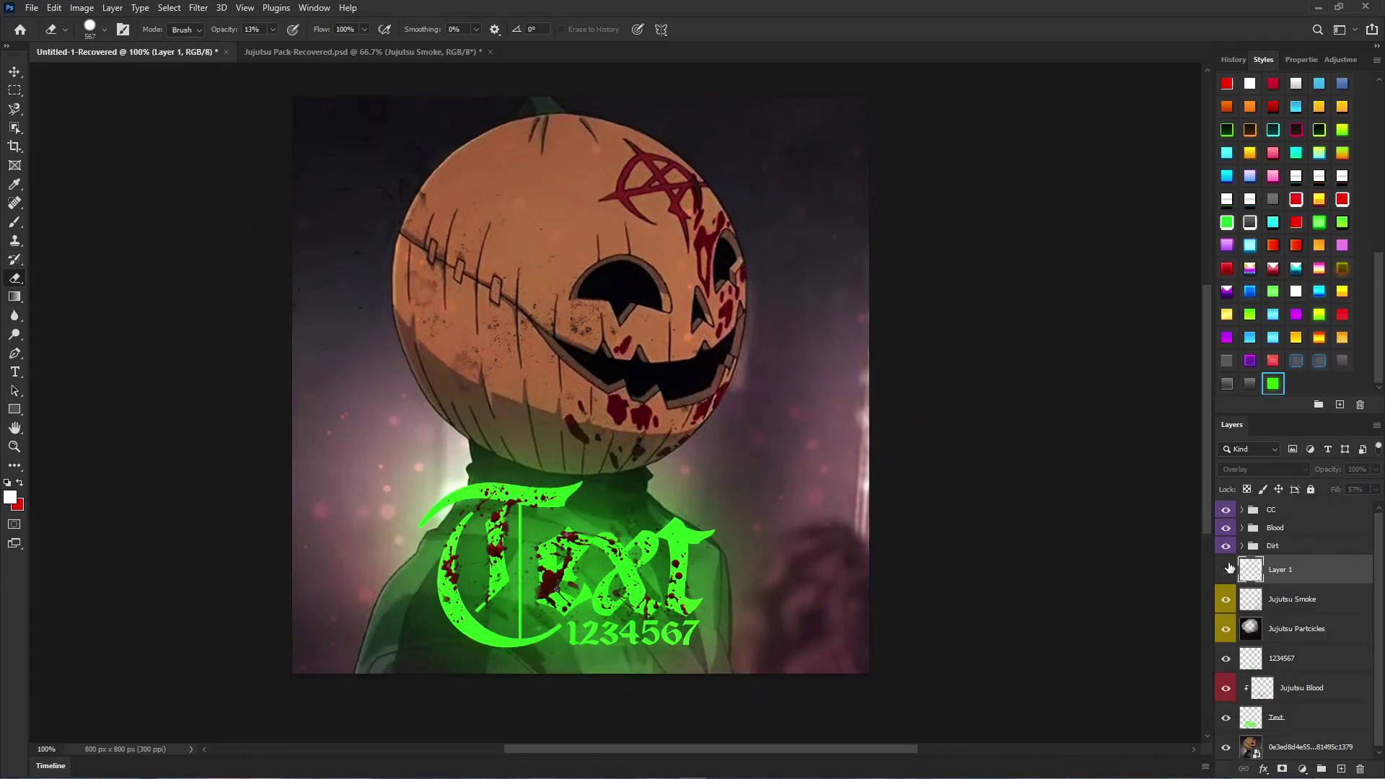
pyautogui.scroll(5, 577, 505)
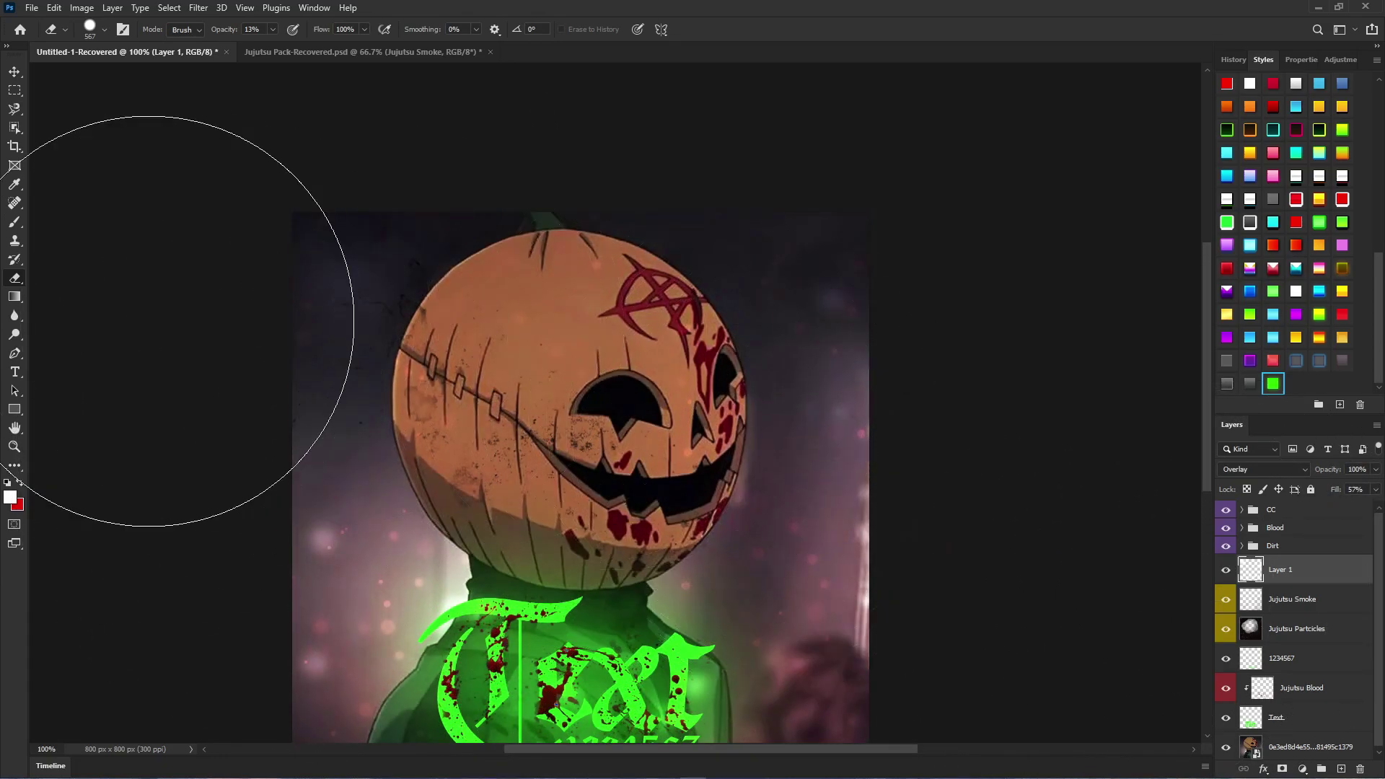
pyautogui.moveTo(653, 328); pyautogui.dragTo(617, 328)
pyautogui.scroll(-4, 277, 529)
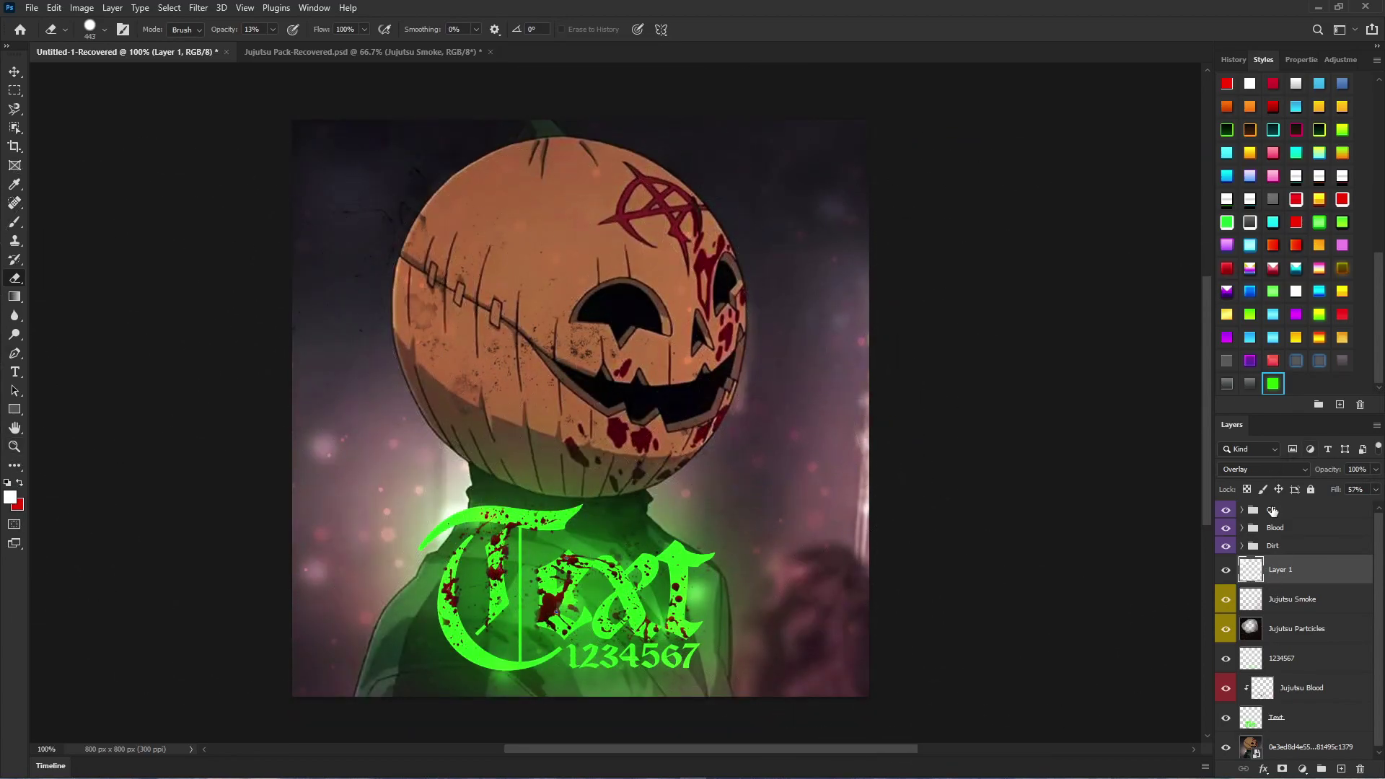
# Step: Group all the layers, duplicate the group and merge the copy into a single layer
pyautogui.click(1272, 511)
pyautogui.keyDown('shift'); pyautogui.click(1309, 744); pyautogui.keyUp('shift')
pyautogui.hotkey('ctrl', 'g')
pyautogui.hotkey('ctrl', 'j')
pyautogui.hotkey('ctrl', 'e')
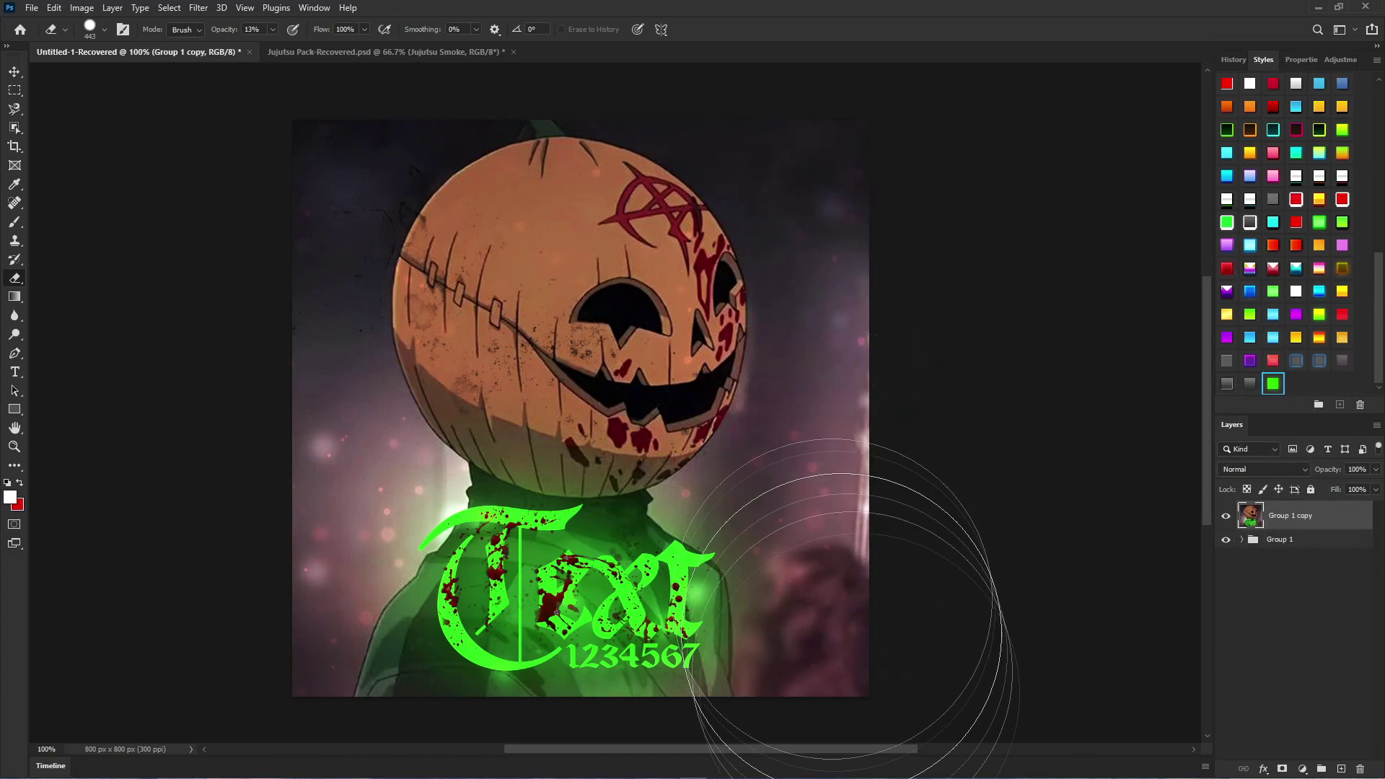
# Step: Apply a Gaussian Blur with a radius of 35.0 pixels to the merged copy
pyautogui.click(15, 72)
pyautogui.click(199, 7)
pyautogui.moveTo(303, 191)
pyautogui.click(405, 260)
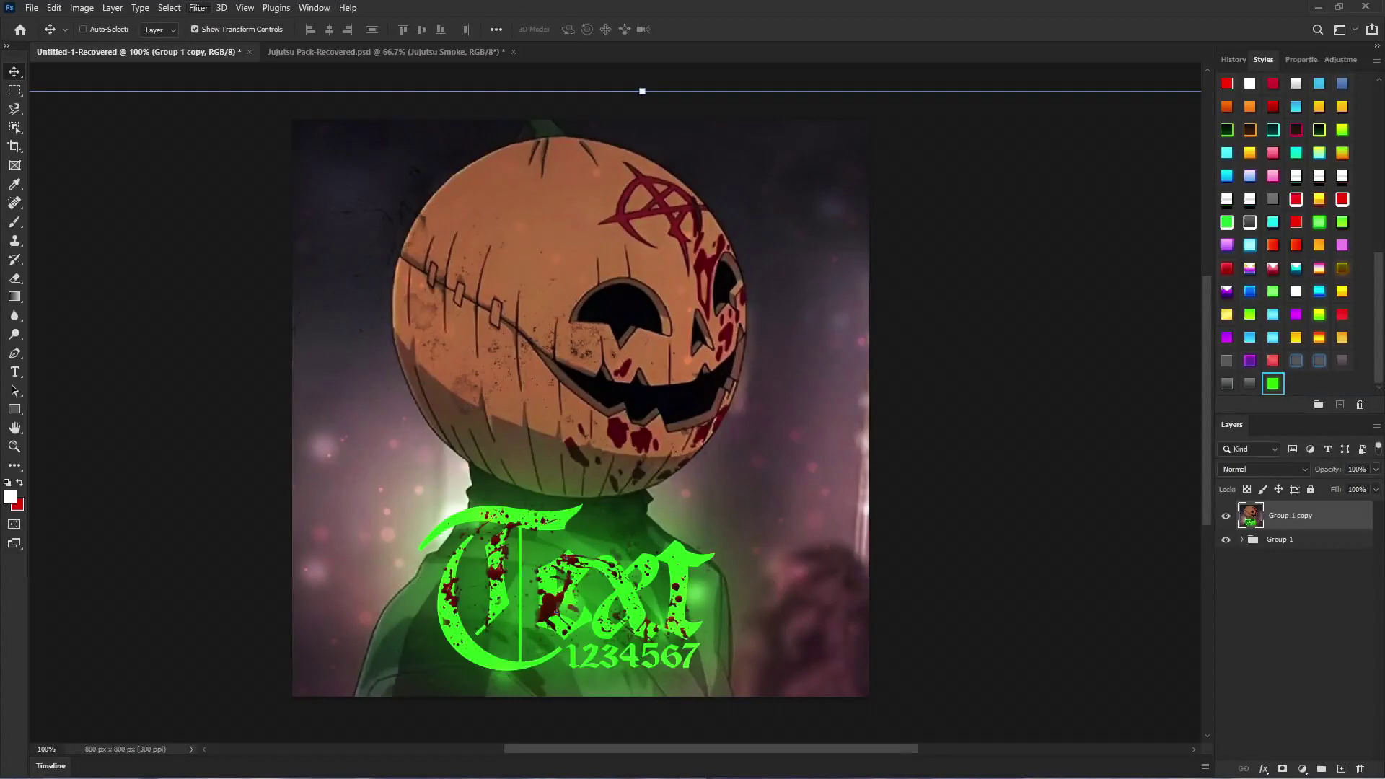
pyautogui.click(199, 8)
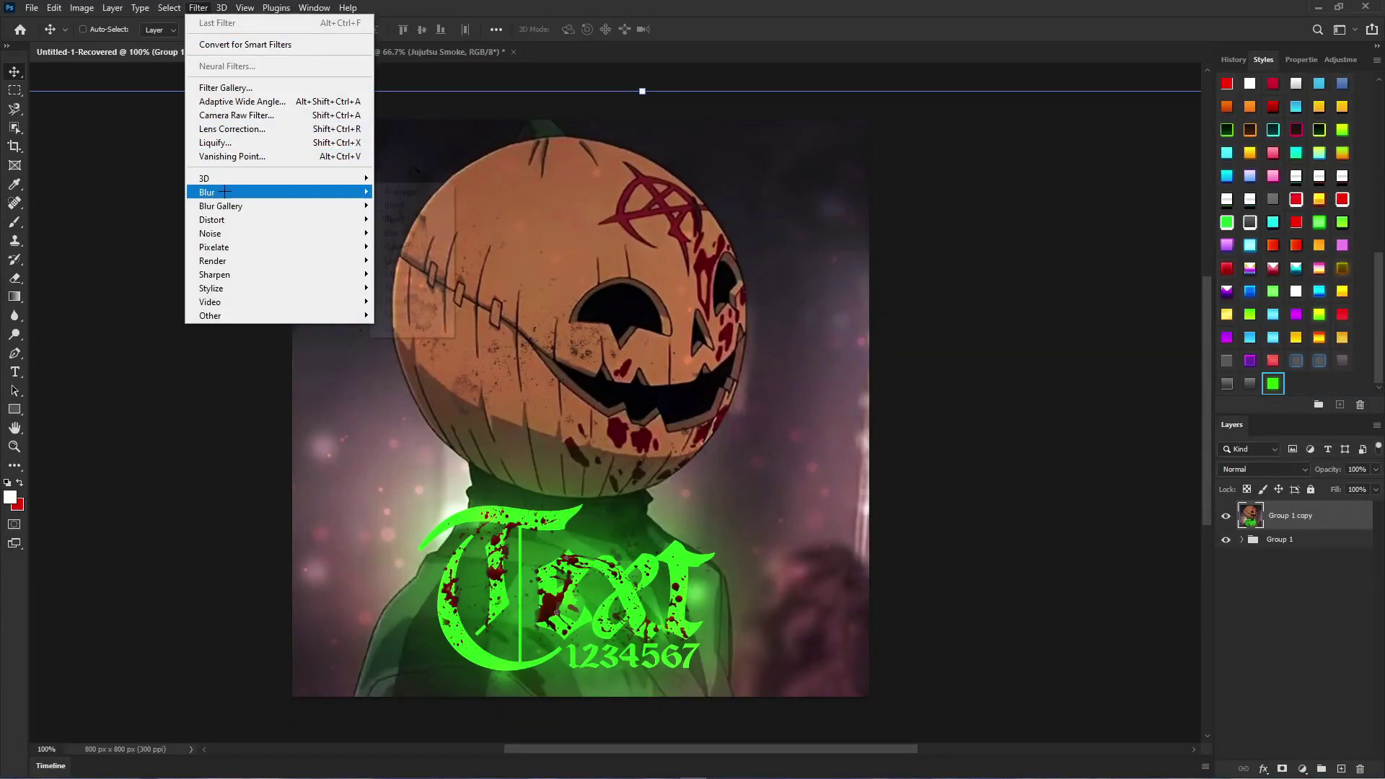
pyautogui.moveTo(229, 191)
pyautogui.click(411, 247)
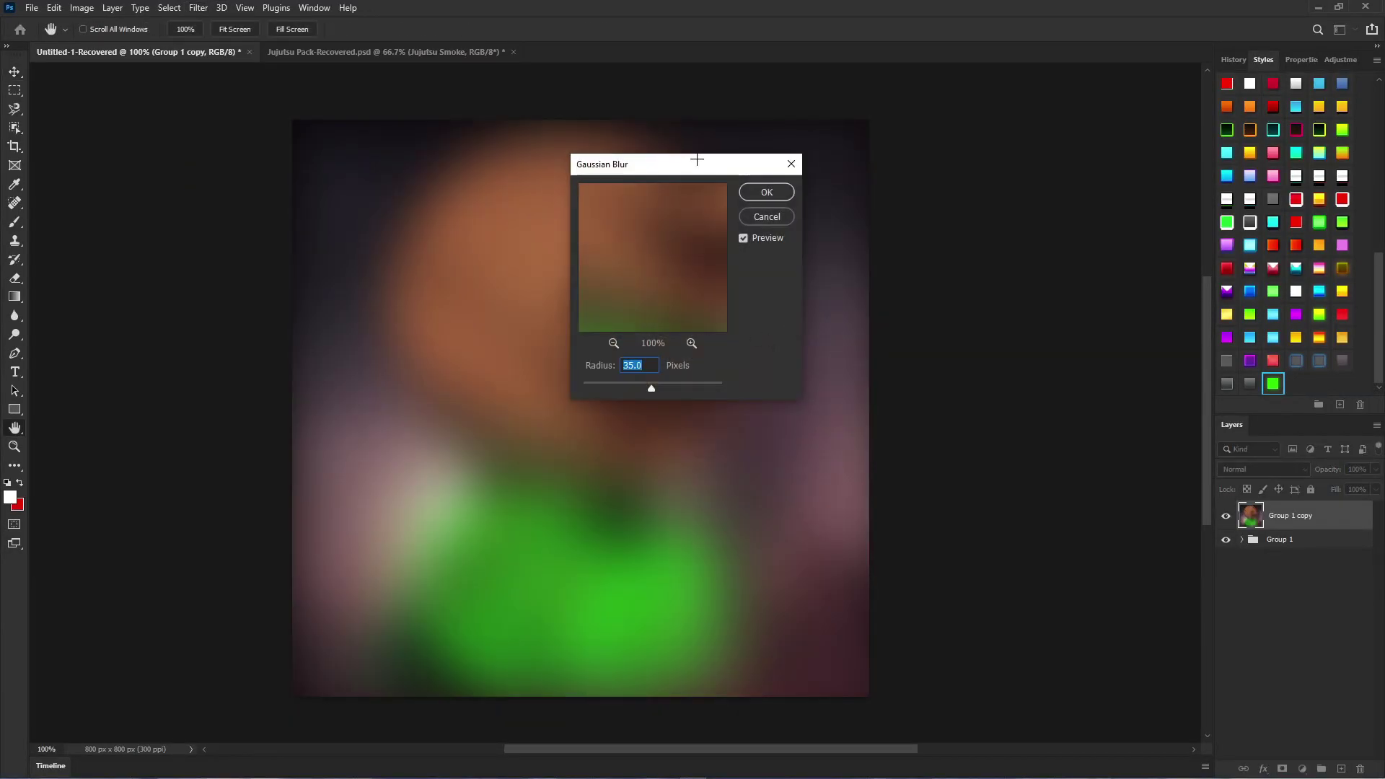
pyautogui.moveTo(697, 159); pyautogui.dragTo(858, 189)
pyautogui.click(928, 222)
# Step: Set the blurred copy's blend mode to Screen and its opacity to 38%
pyautogui.click(1262, 469)
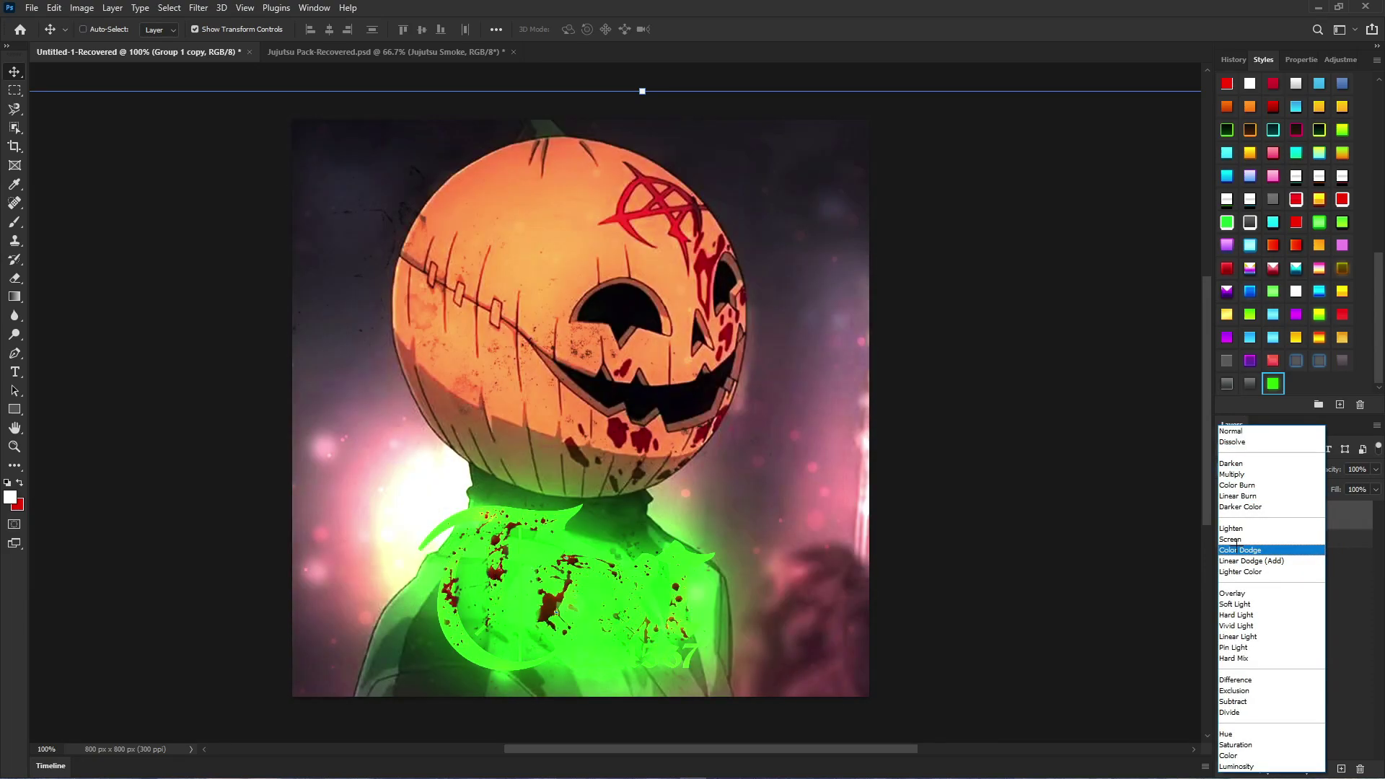
pyautogui.click(1236, 539)
pyautogui.click(1375, 470)
pyautogui.moveTo(1326, 487); pyautogui.dragTo(1333, 486)
# Step: Preview other blend modes for the blurred copy, keep Screen, reduce its fill to about 43% and deselect the layer
pyautogui.click(1266, 462)
pyautogui.click(1266, 466)
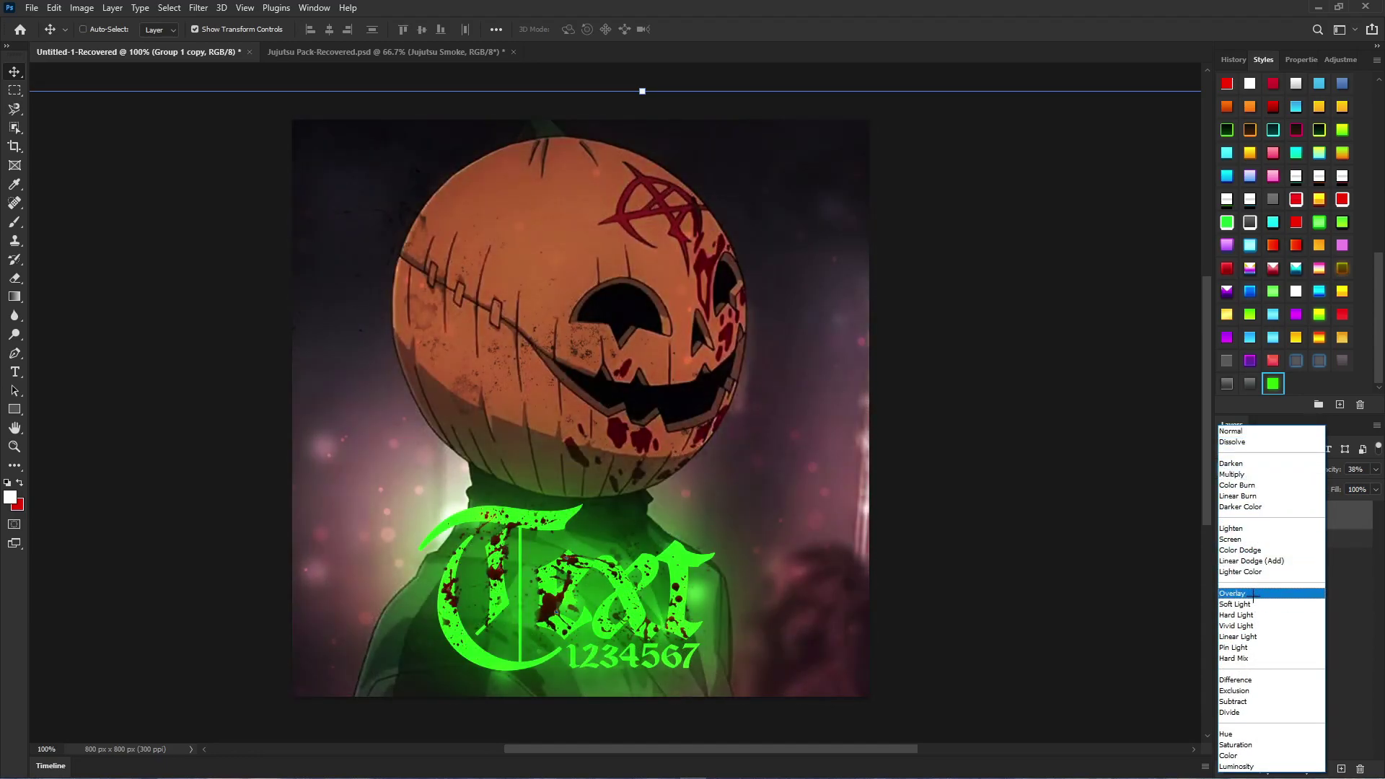
pyautogui.click(1253, 539)
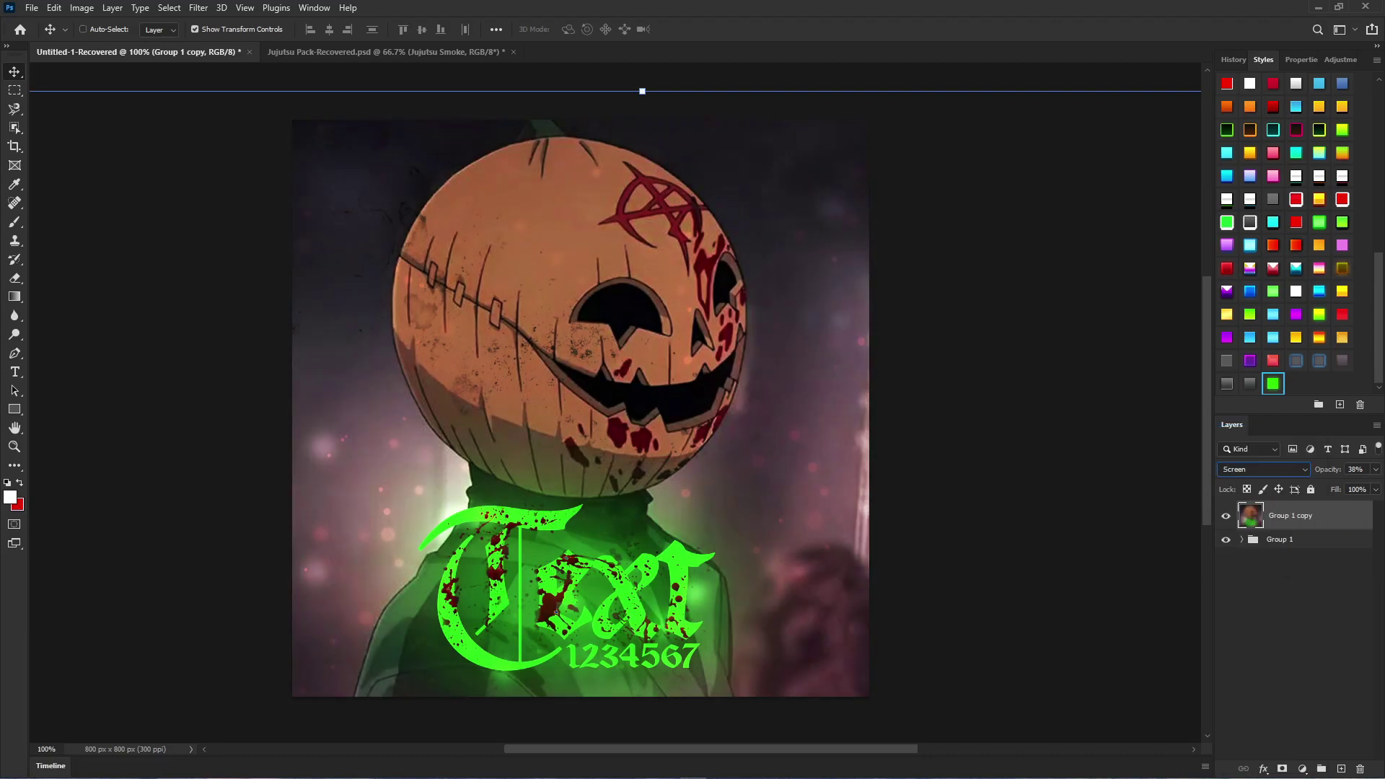
pyautogui.click(1376, 489)
pyautogui.moveTo(1377, 505); pyautogui.dragTo(1337, 507)
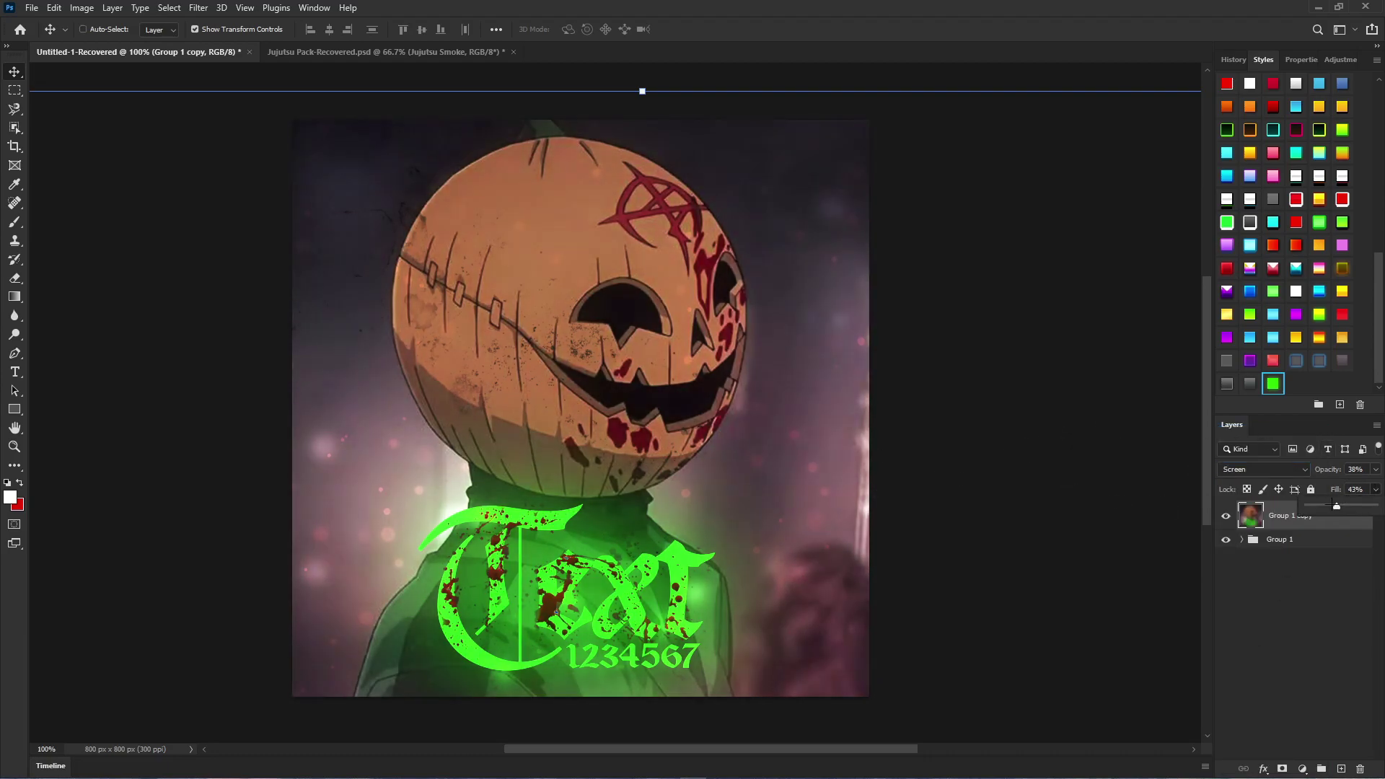
pyautogui.click(1276, 574)
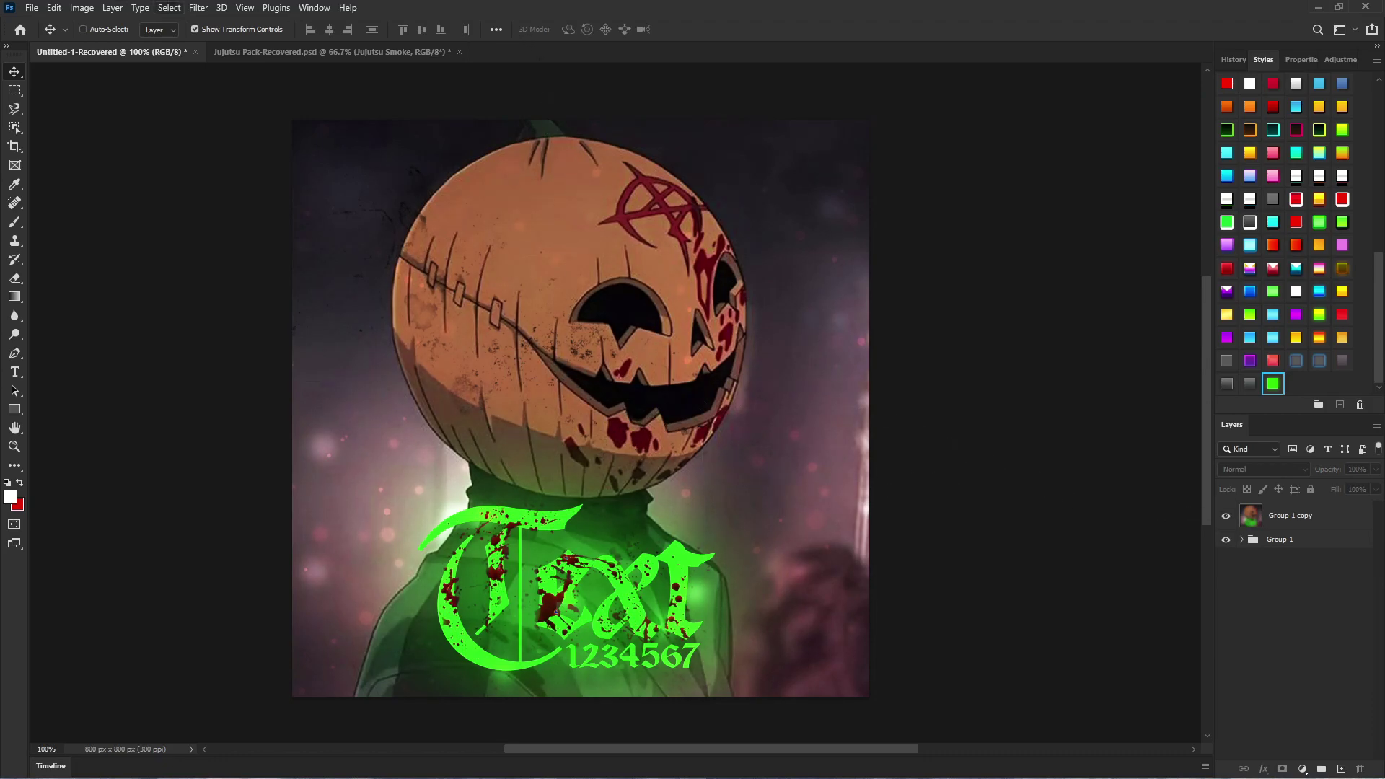
pyautogui.click(168, 7)
pyautogui.click(1259, 515)
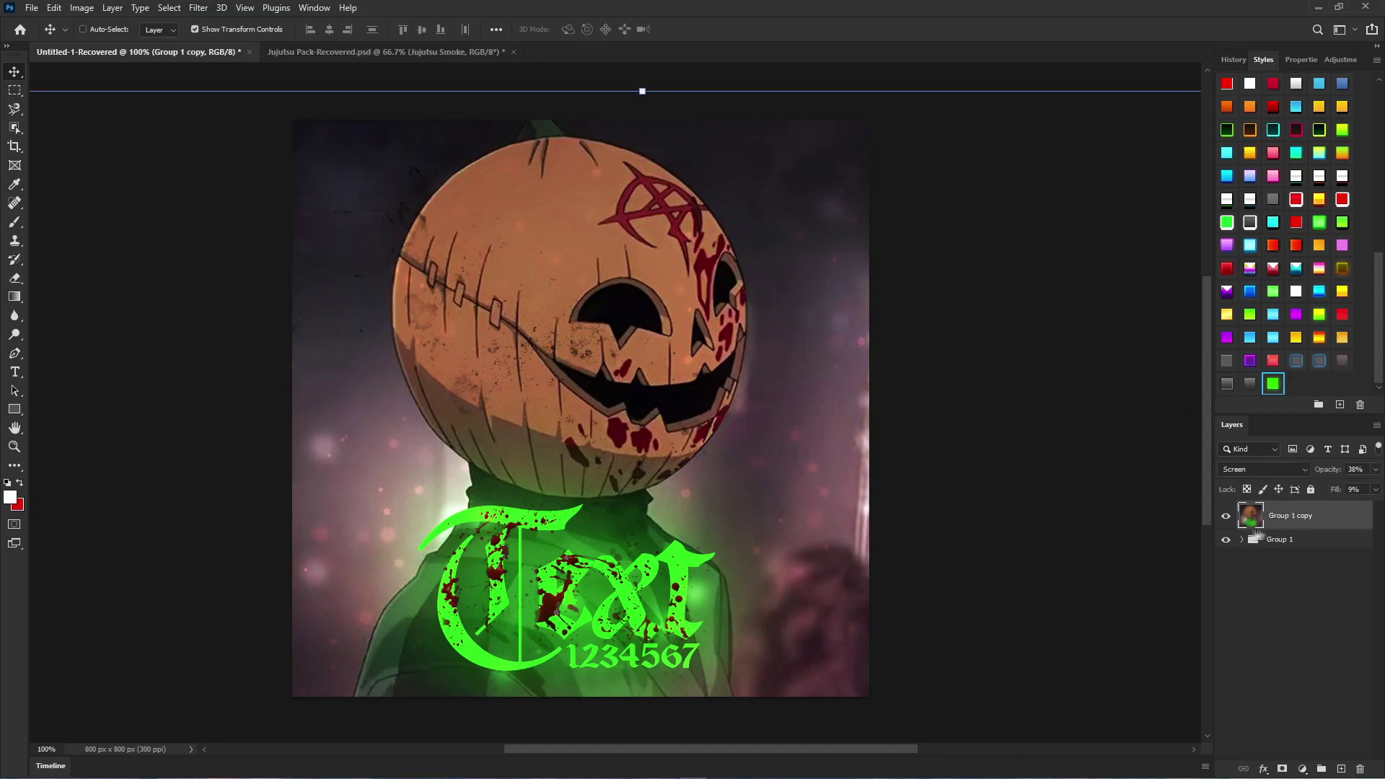
pyautogui.keyDown('shift'); pyautogui.click(1281, 539); pyautogui.keyUp('shift')
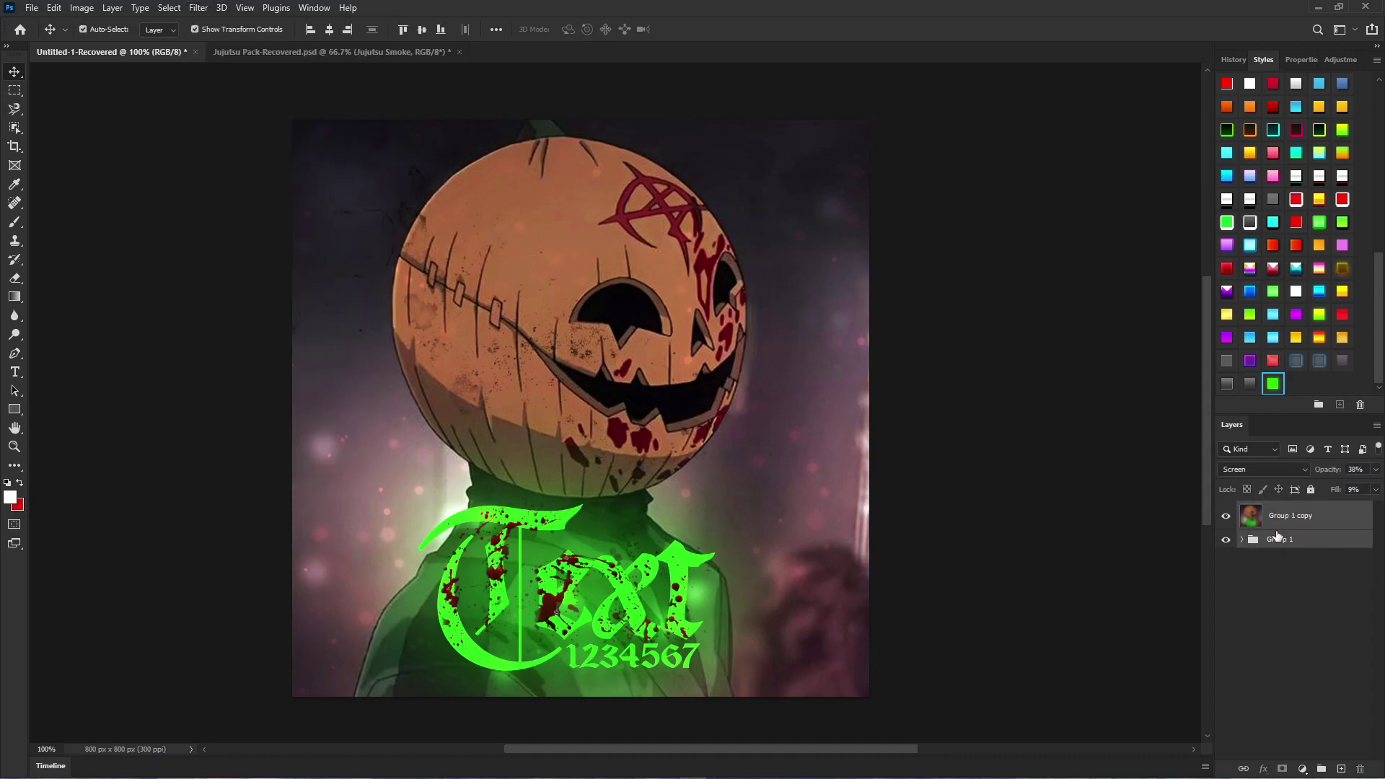
pyautogui.hotkey('ctrl', 'e')
pyautogui.hotkey('ctrl', 'j')
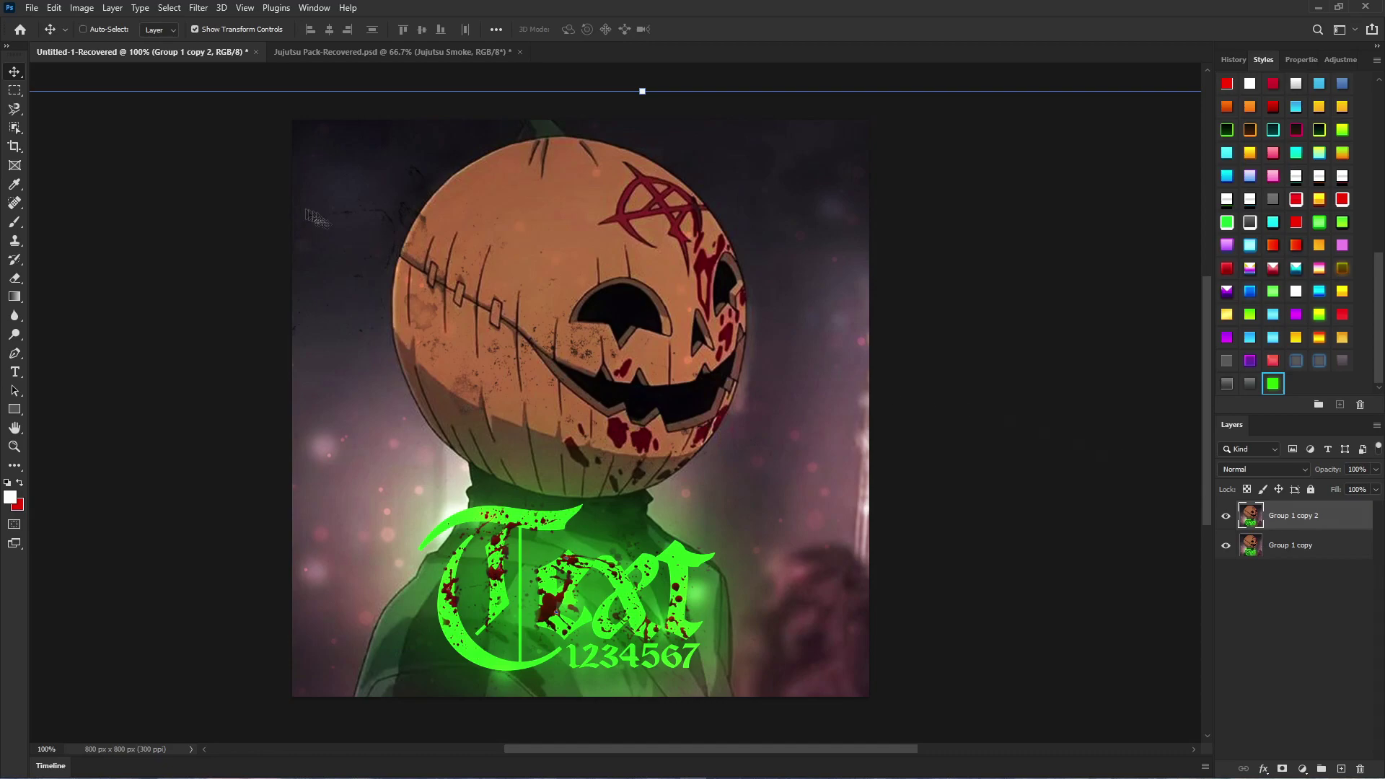
pyautogui.hotkey('ctrl', 'z')
pyautogui.hotkey('ctrl', 'z')
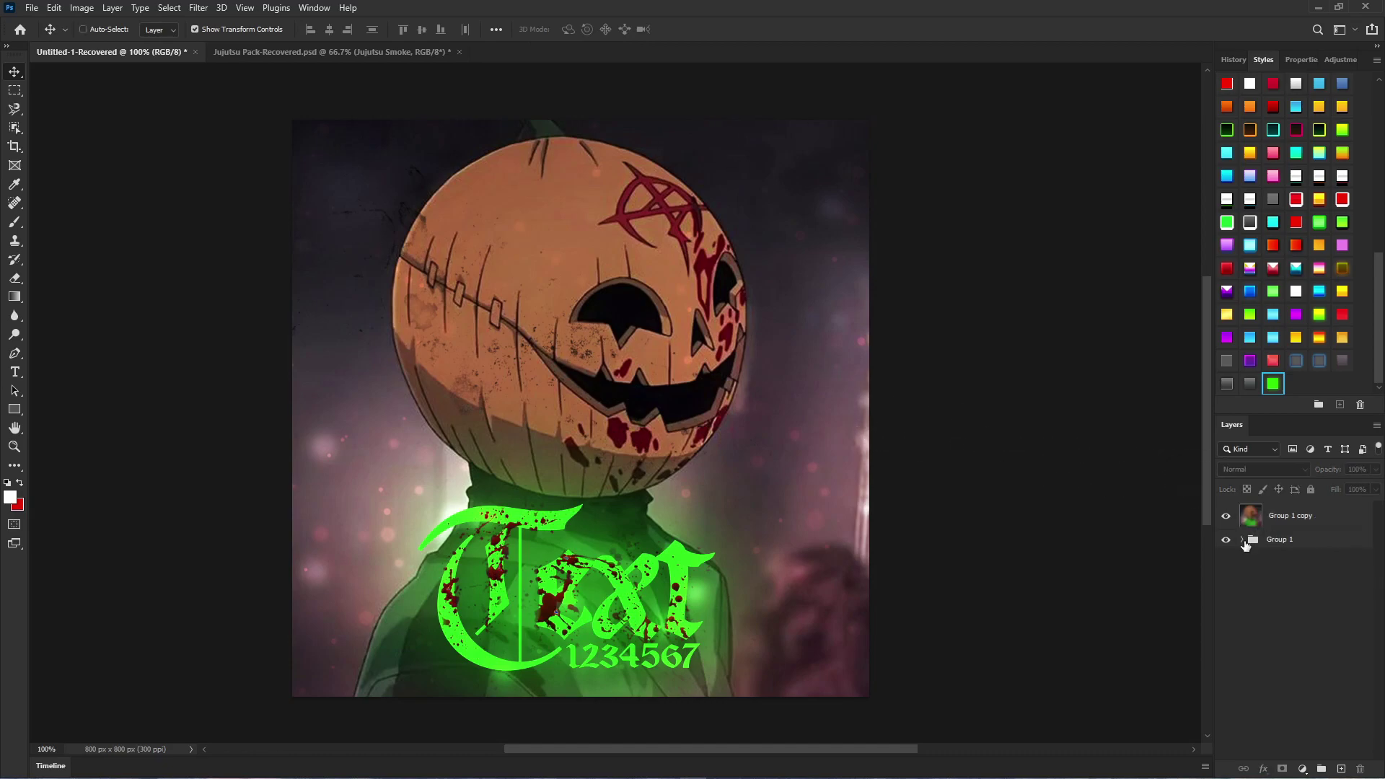
pyautogui.click(1243, 541)
pyautogui.click(1274, 523)
pyautogui.click(1244, 541)
pyautogui.click(1282, 541)
pyautogui.click(1283, 518)
pyautogui.click(1283, 540)
pyautogui.click(1281, 509)
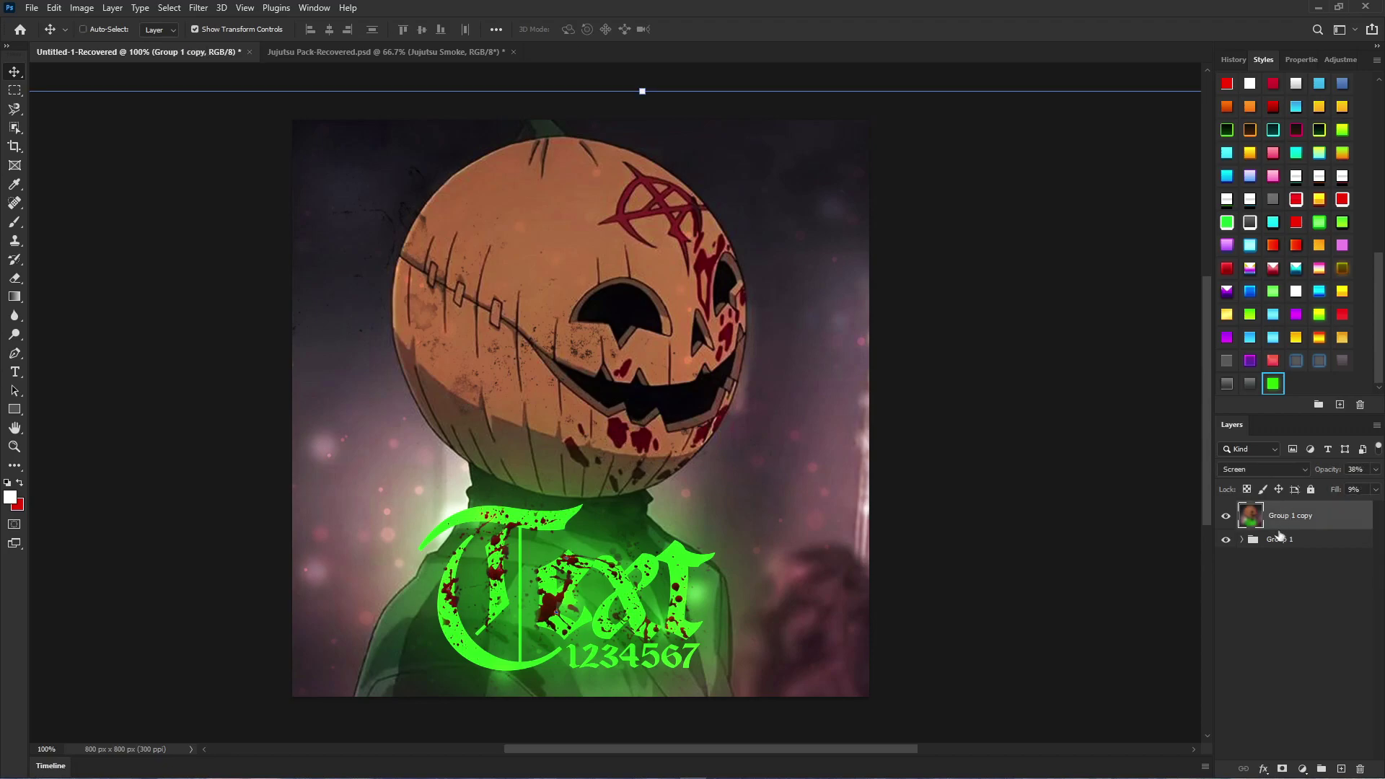
# Step: Duplicate the original layer group and merge the copy into a single layer
pyautogui.click(1250, 543)
pyautogui.hotkey('ctrl', 'j')
pyautogui.hotkey('ctrl', 'e')
# Step: Group the merged copy with the blurred overlay, then duplicate that group and merge the duplicate into one layer
pyautogui.click(1298, 520)
pyautogui.keyDown('shift'); pyautogui.click(1302, 541); pyautogui.keyUp('shift')
pyautogui.hotkey('ctrl', 'g')
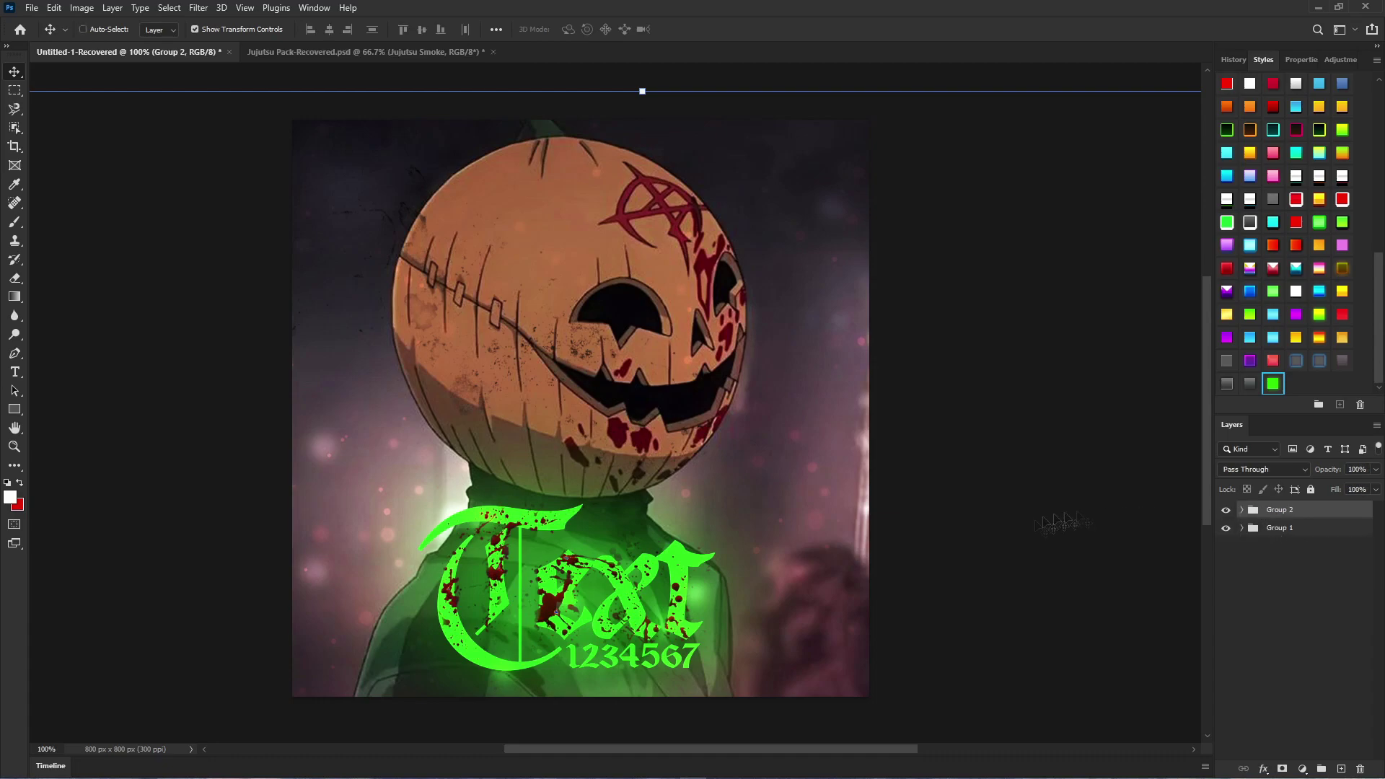
pyautogui.hotkey('ctrl', 'j')
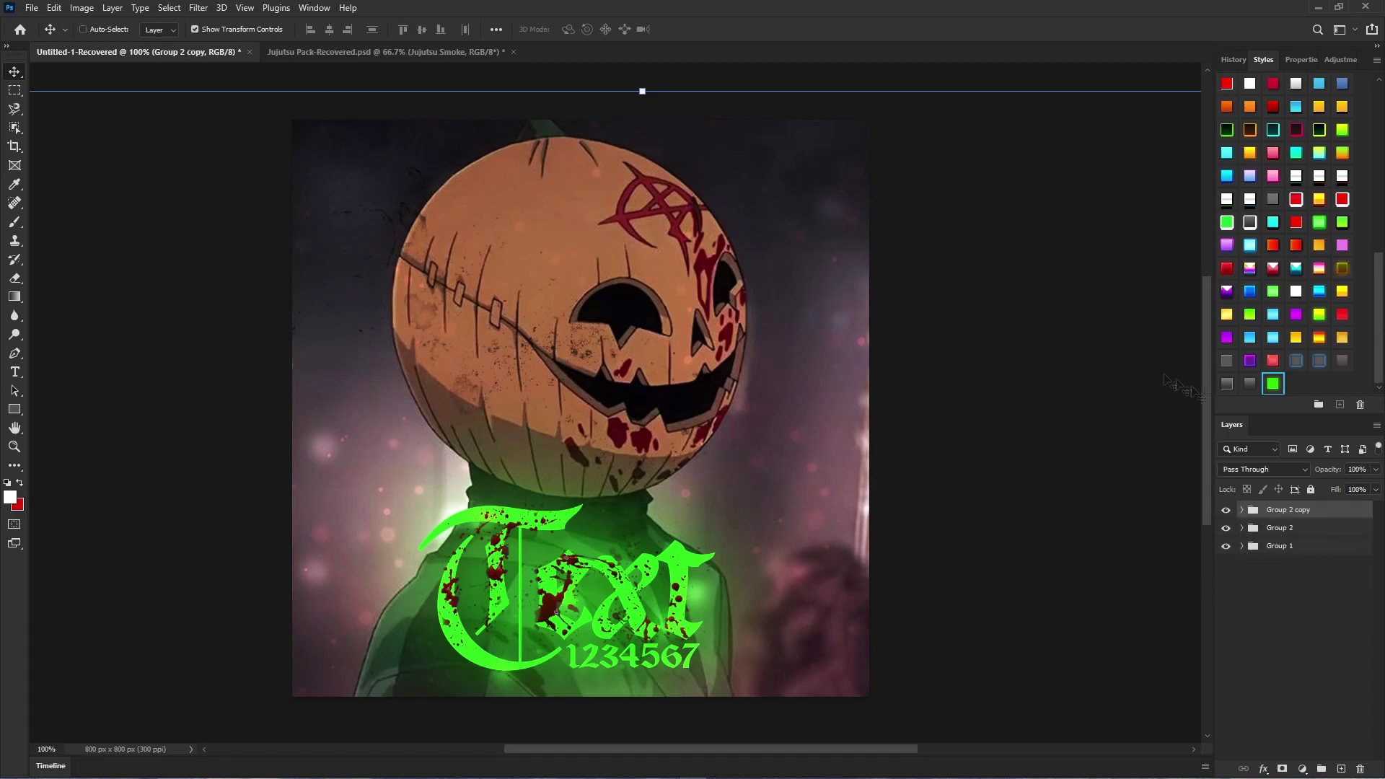
pyautogui.hotkey('ctrl', 'e')
# Step: Try a Radial Blur with amount 10, Spin method and Good quality on the merged layer, and undo it
pyautogui.click(198, 8)
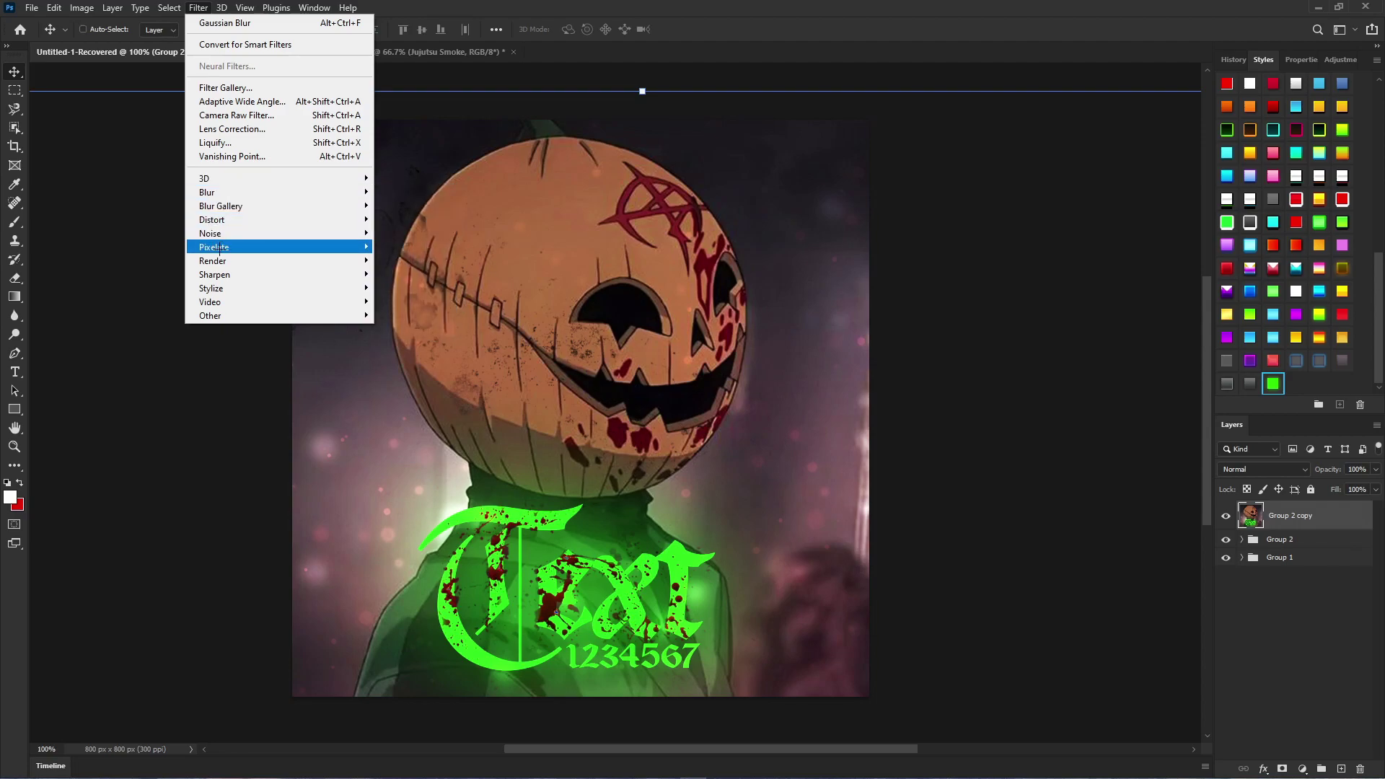
pyautogui.moveTo(223, 233)
pyautogui.moveTo(223, 191)
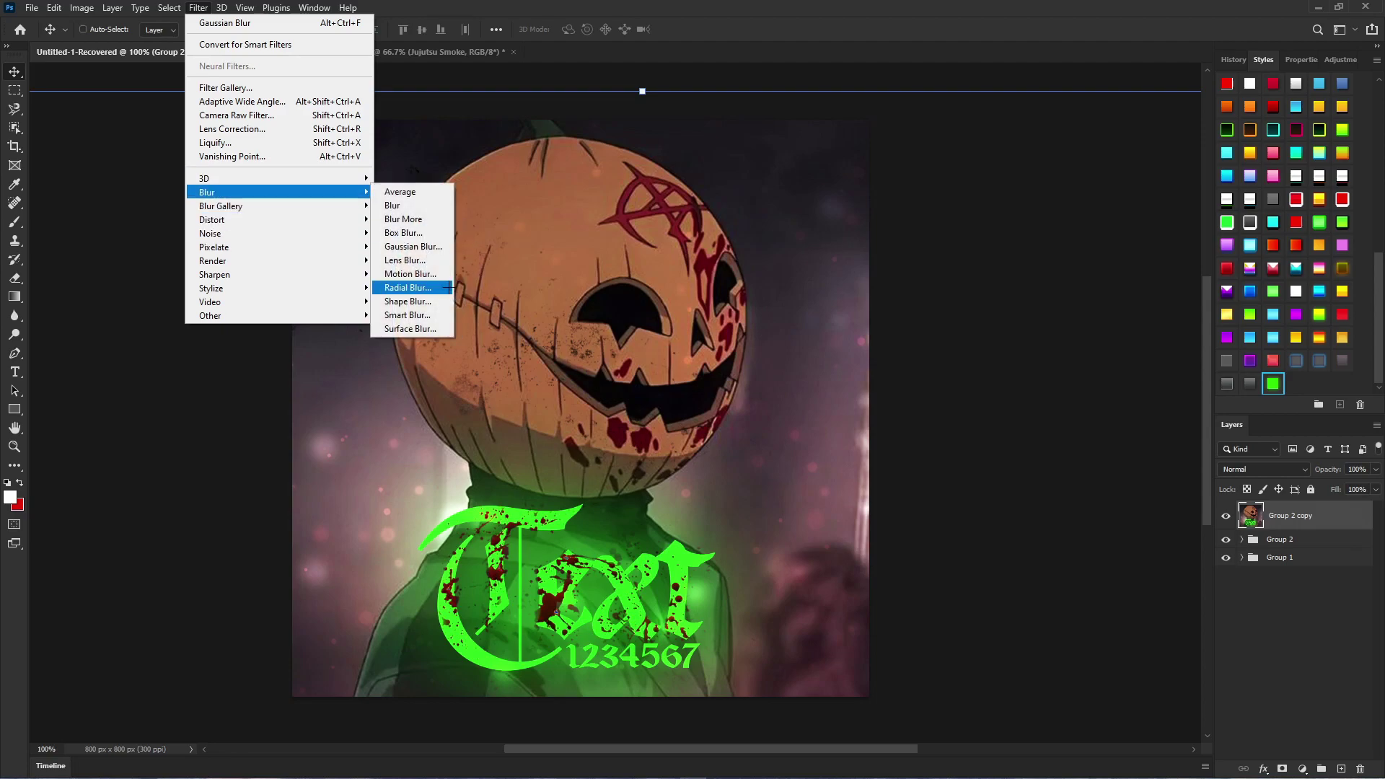
pyautogui.click(408, 287)
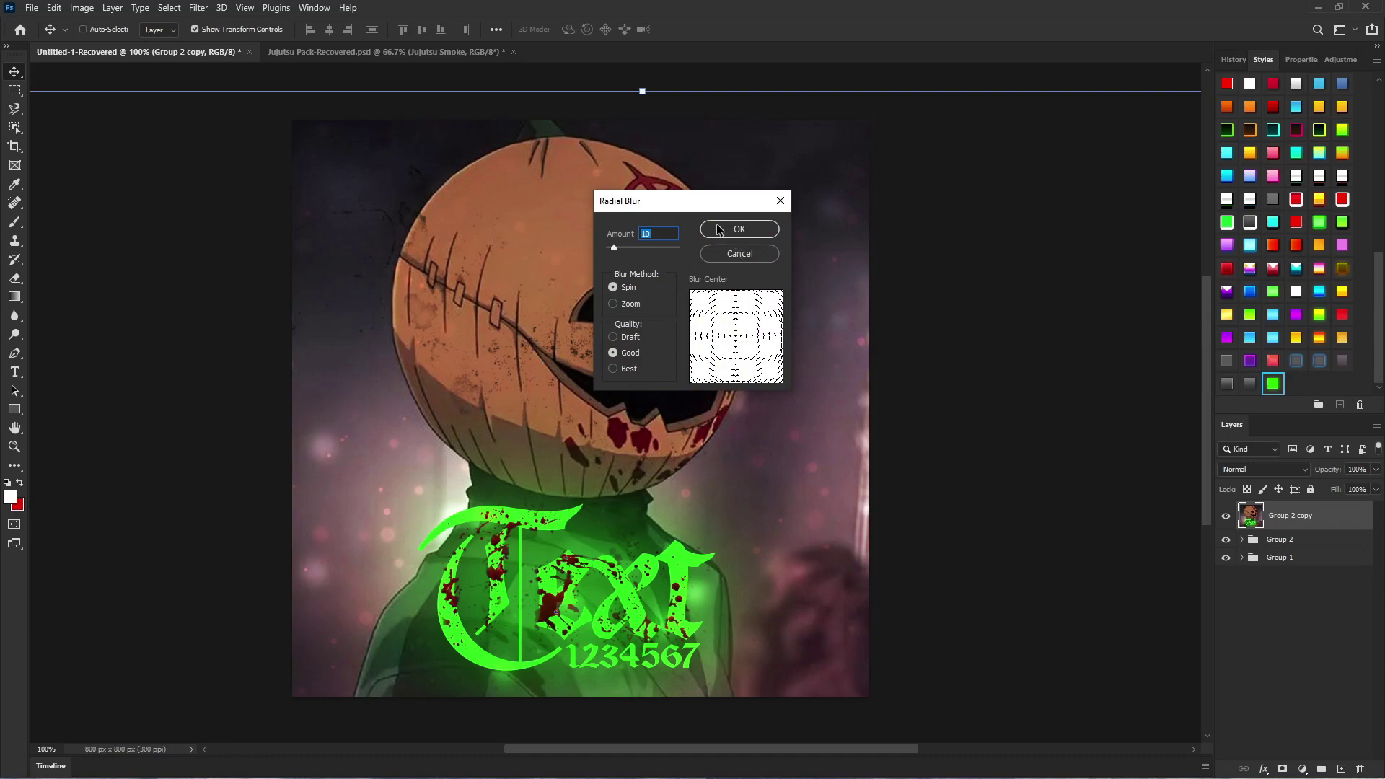
pyautogui.click(722, 236)
pyautogui.hotkey('ctrl', 'z')
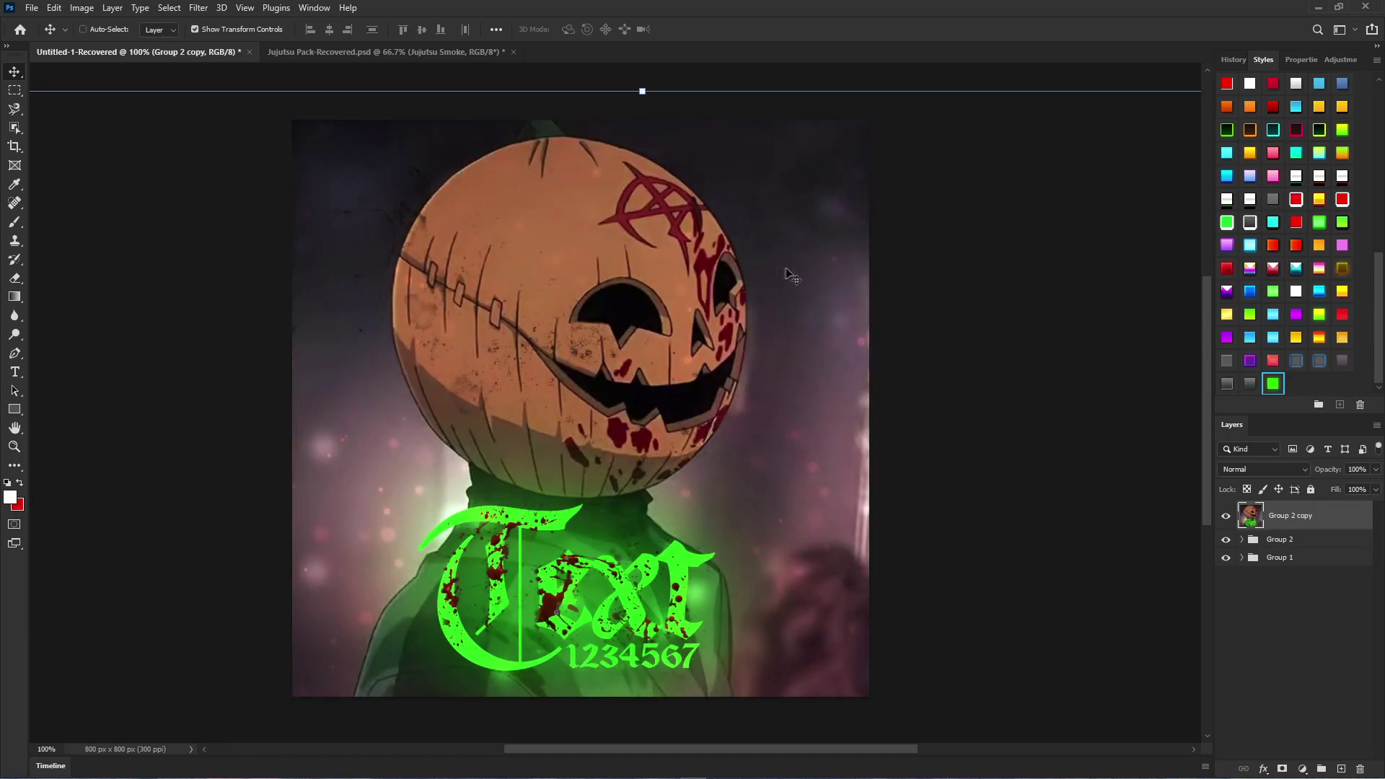
pyautogui.click(199, 7)
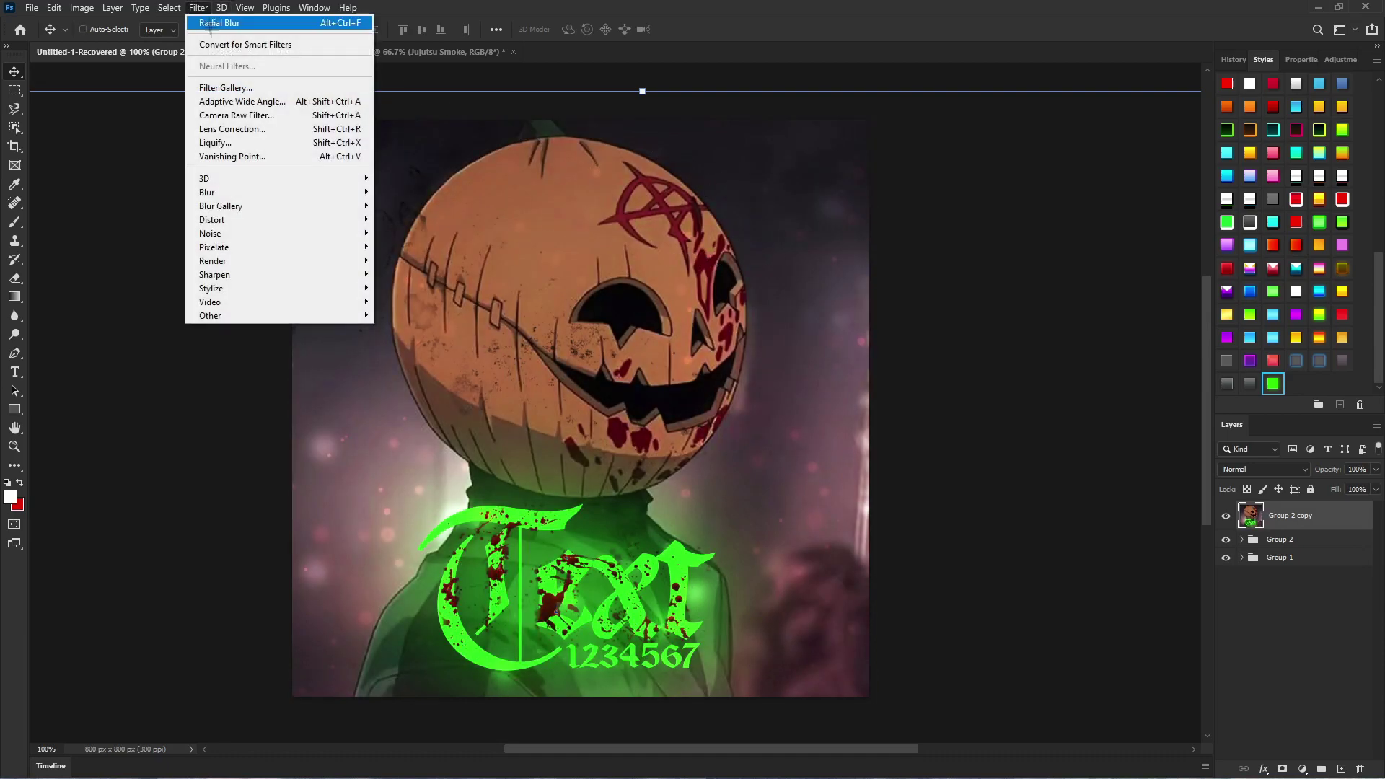
pyautogui.click(262, 115)
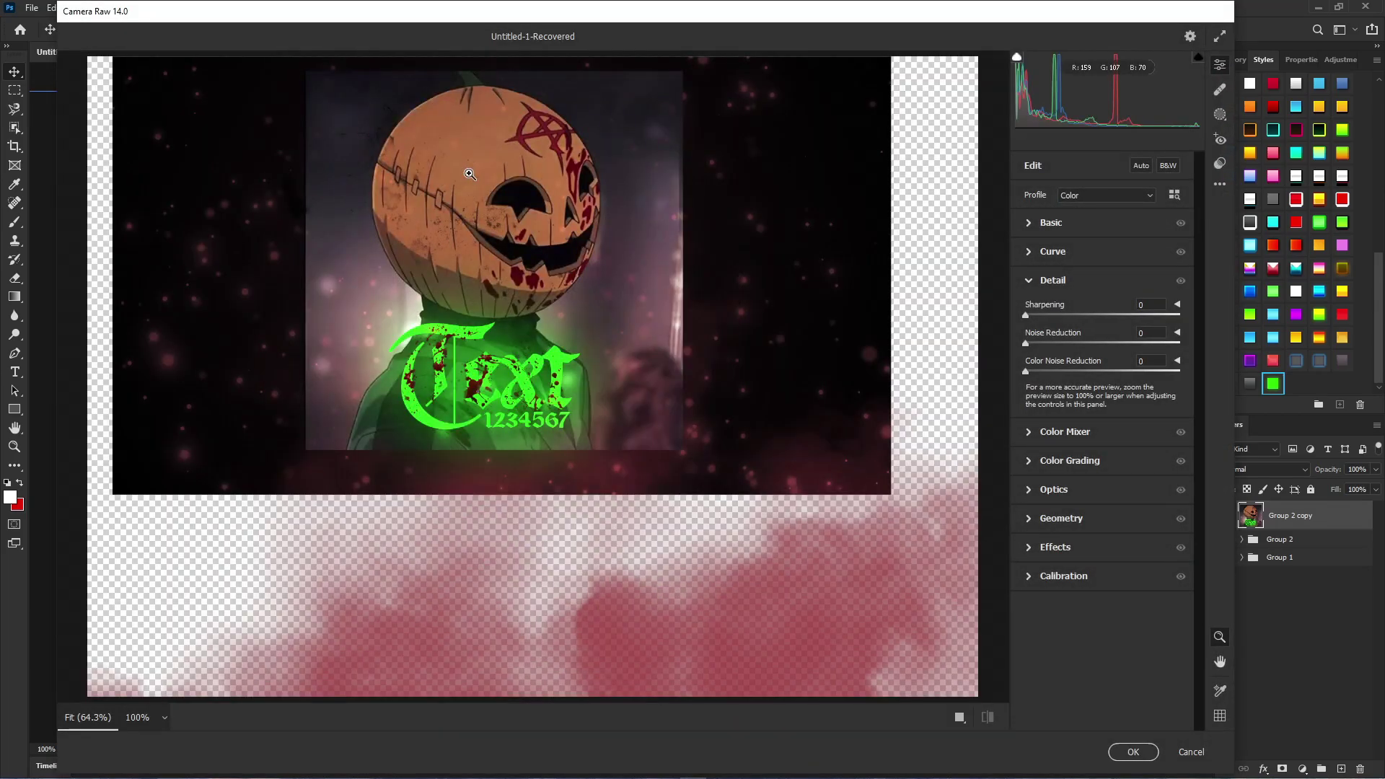
pyautogui.moveTo(470, 222); pyautogui.dragTo(613, 233)
pyautogui.rightClick(482, 53)
pyautogui.click(412, 211)
pyautogui.click(1094, 283)
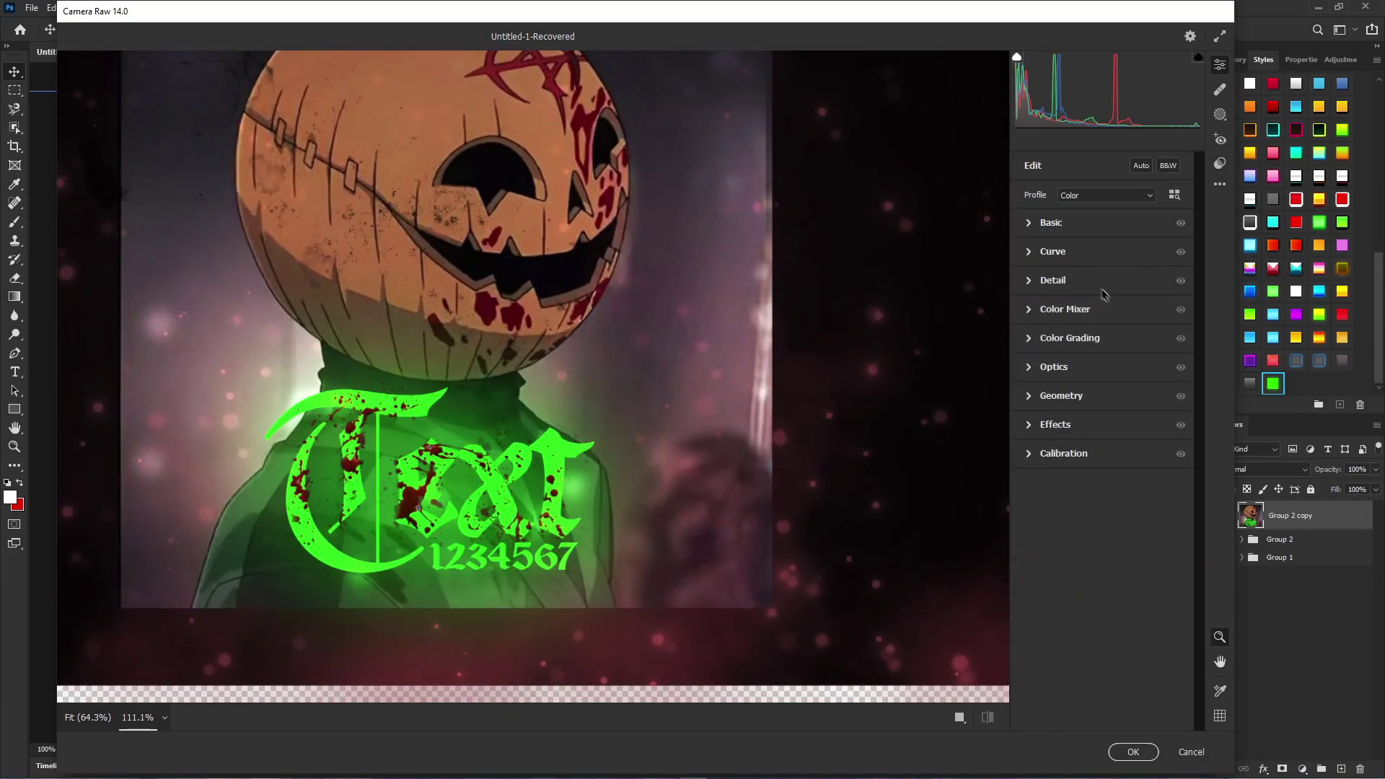
pyautogui.click(1042, 225)
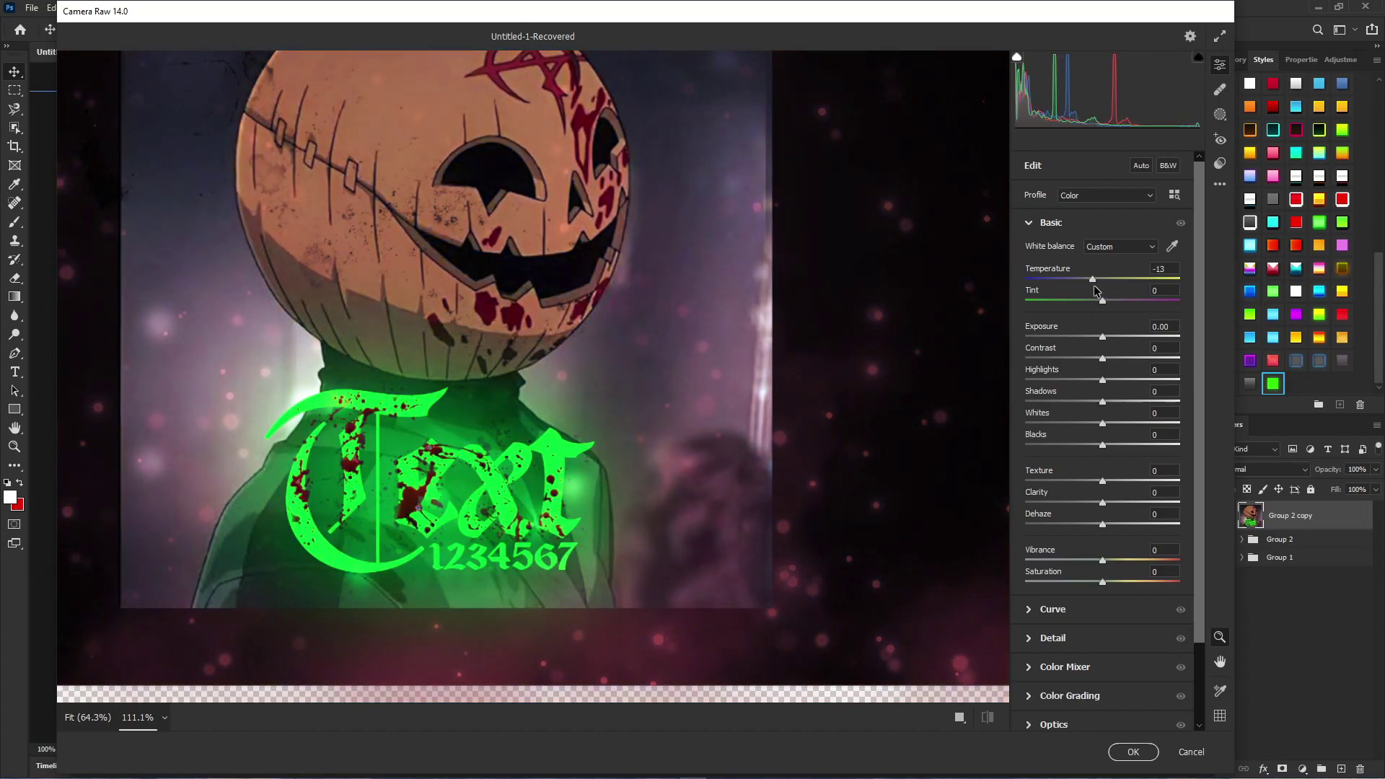
pyautogui.moveTo(1095, 287); pyautogui.dragTo(1091, 284)
pyautogui.click(1219, 164)
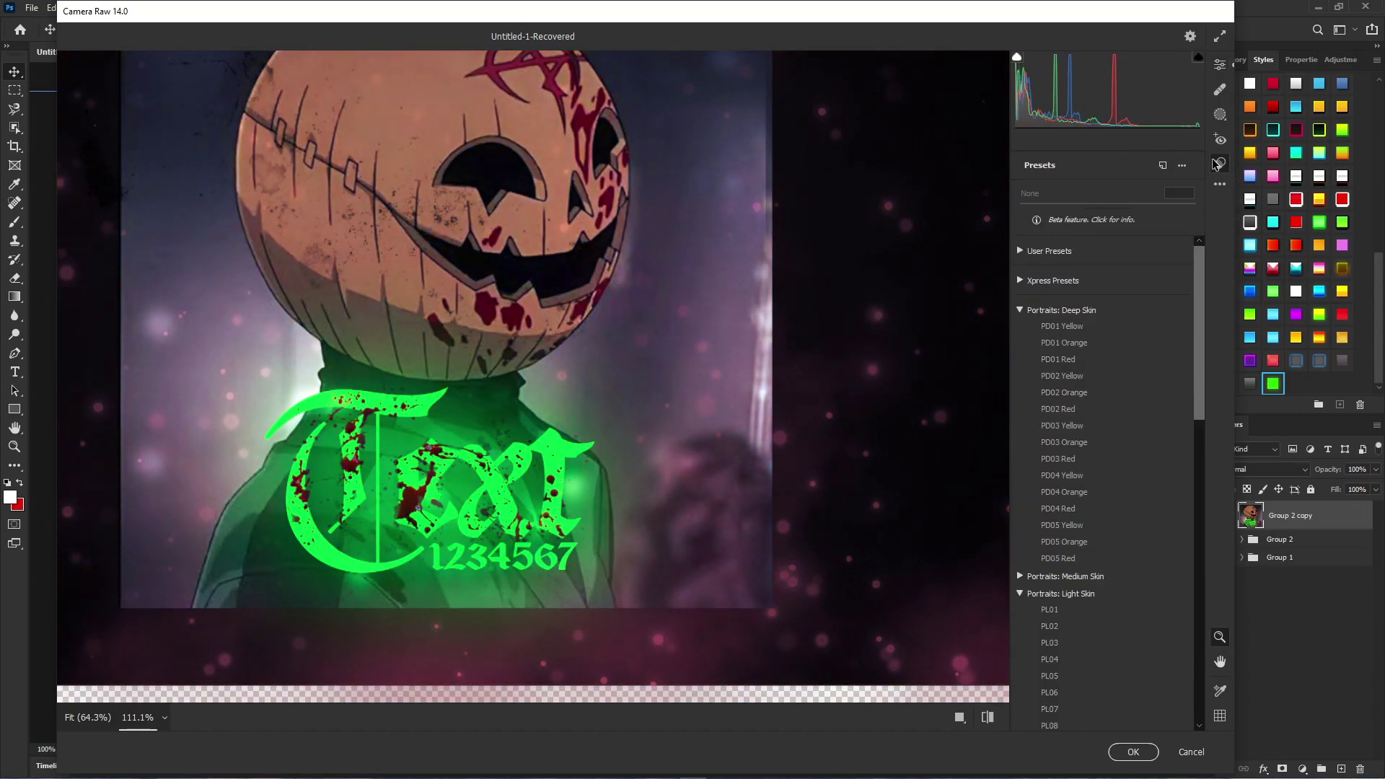
pyautogui.click(1034, 281)
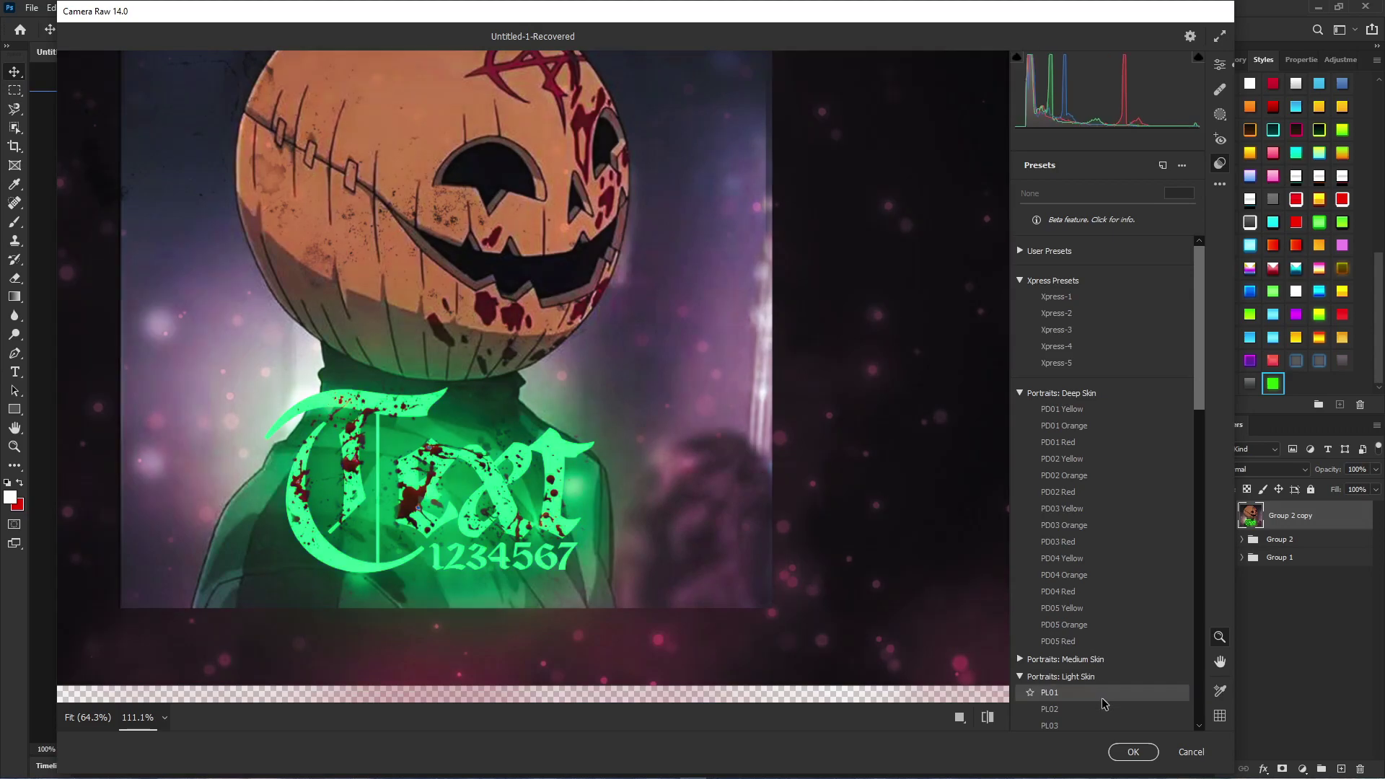
pyautogui.scroll(-4, 1097, 707)
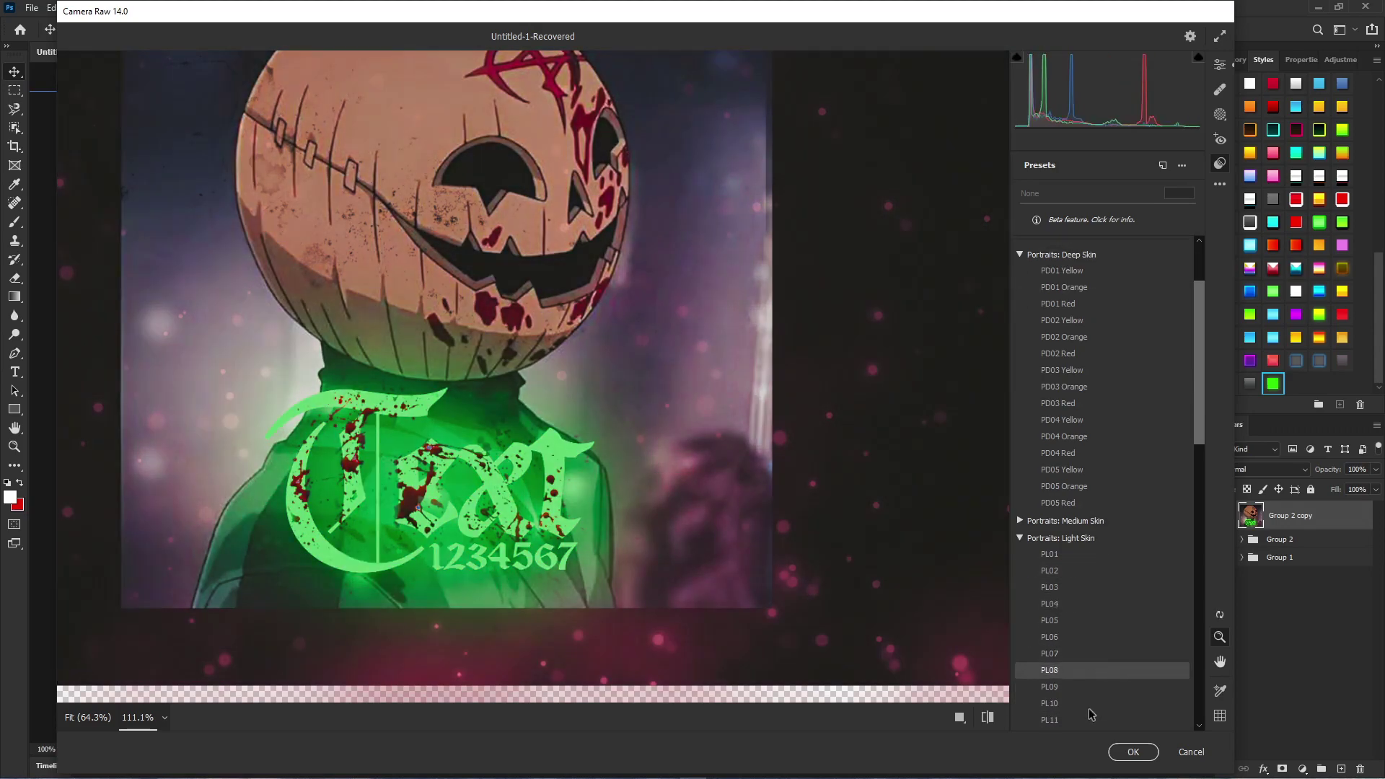
pyautogui.scroll(-1, 1092, 714)
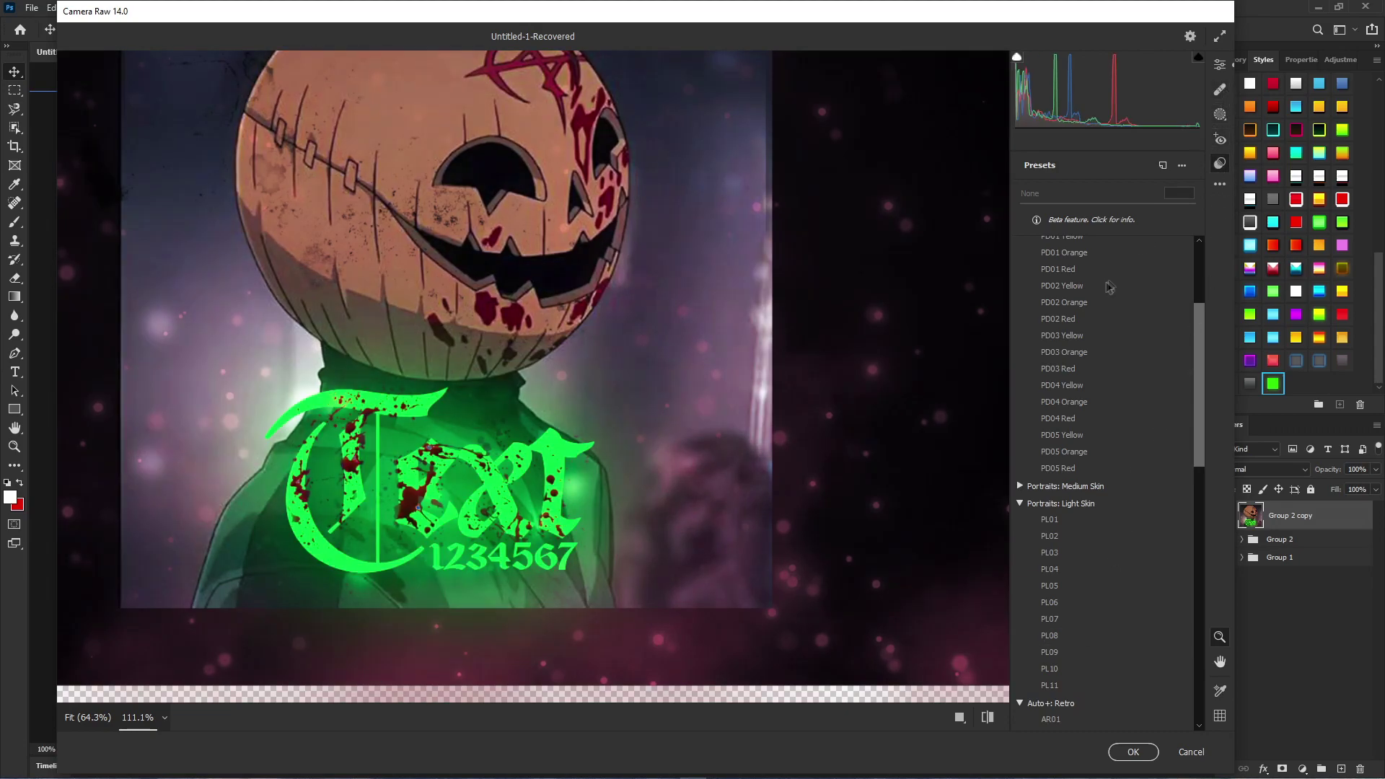
pyautogui.click(1192, 752)
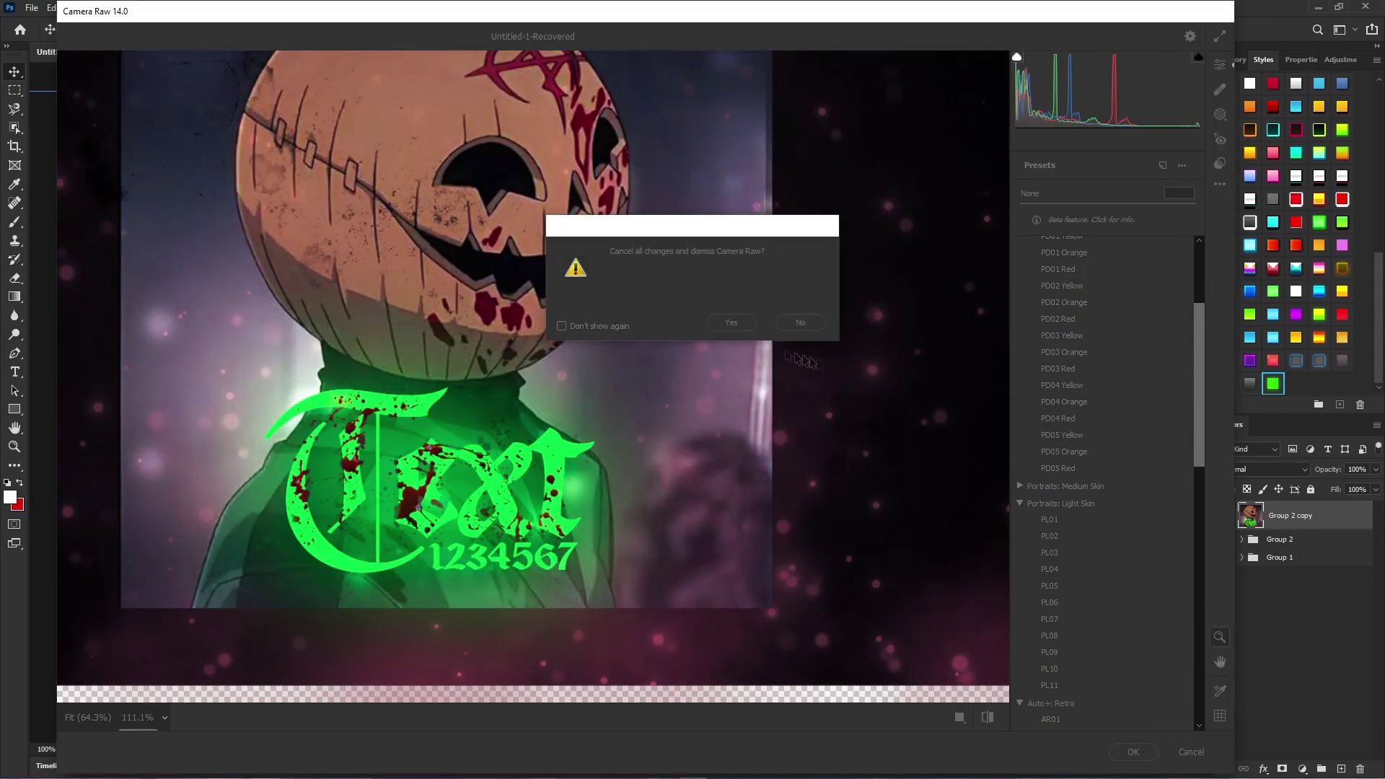
pyautogui.click(730, 323)
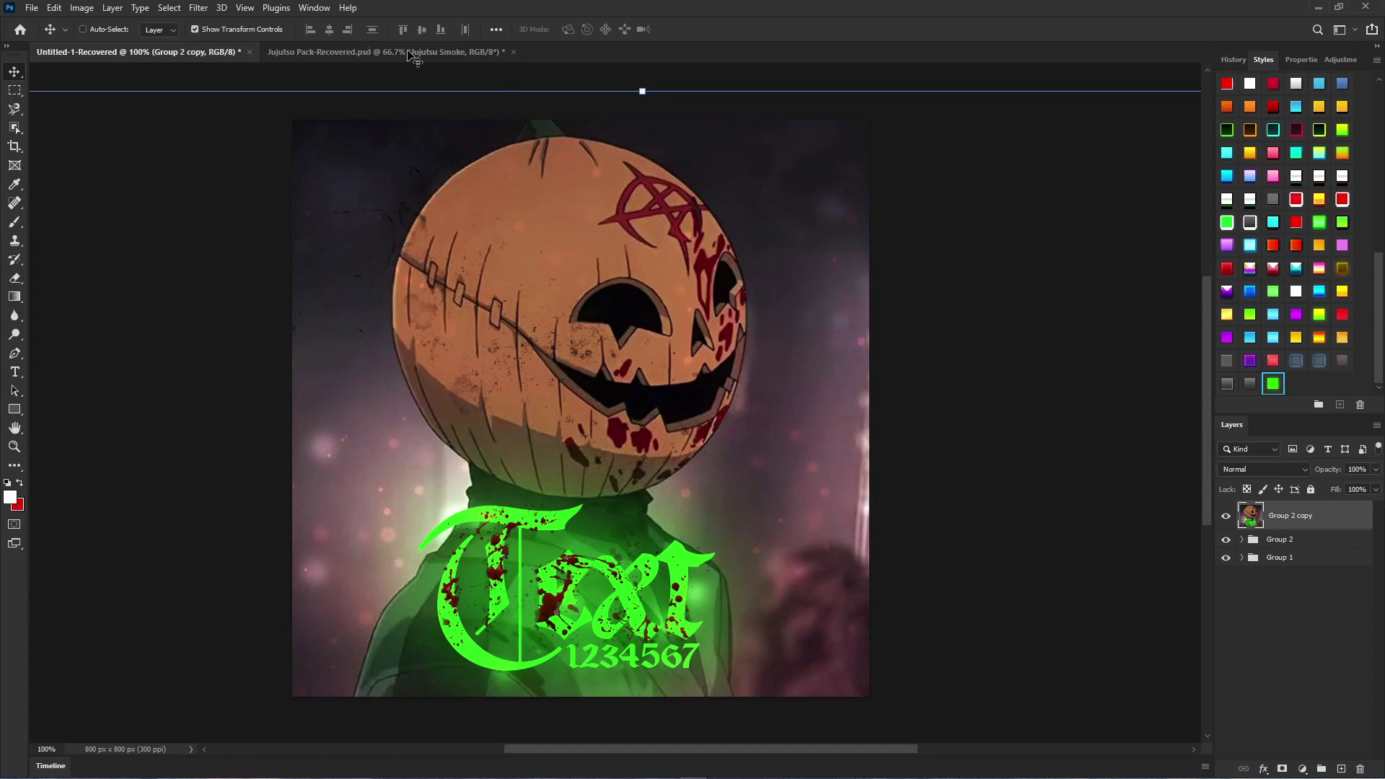
# Step: Hide the Smokes group in the Jujutsu Pack file and copy its Gradient Maps group into the pumpkin document
pyautogui.click(340, 50)
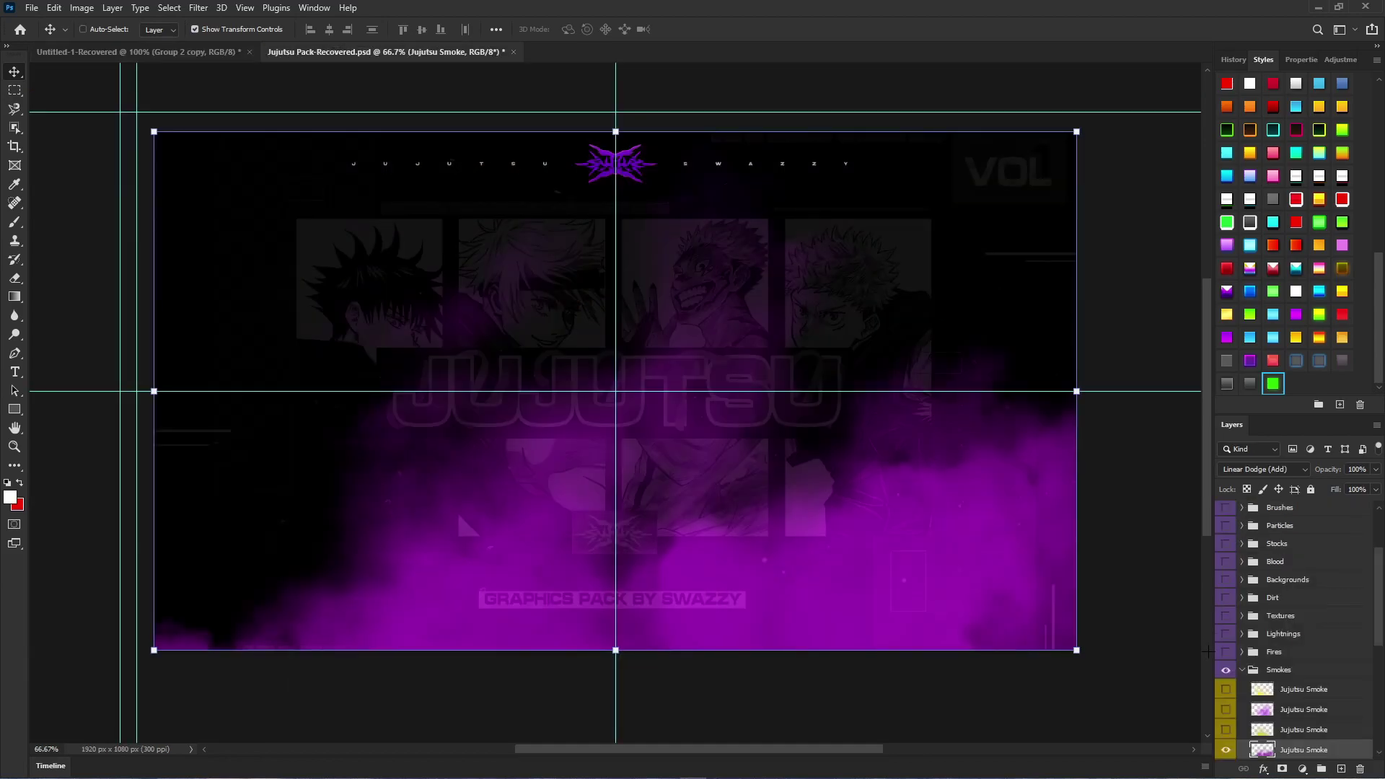
pyautogui.scroll(1, 1209, 652)
pyautogui.click(1226, 669)
pyautogui.click(1242, 670)
pyautogui.scroll(3, 1258, 557)
pyautogui.click(1276, 528)
pyautogui.moveTo(1244, 529); pyautogui.dragTo(1111, 542)
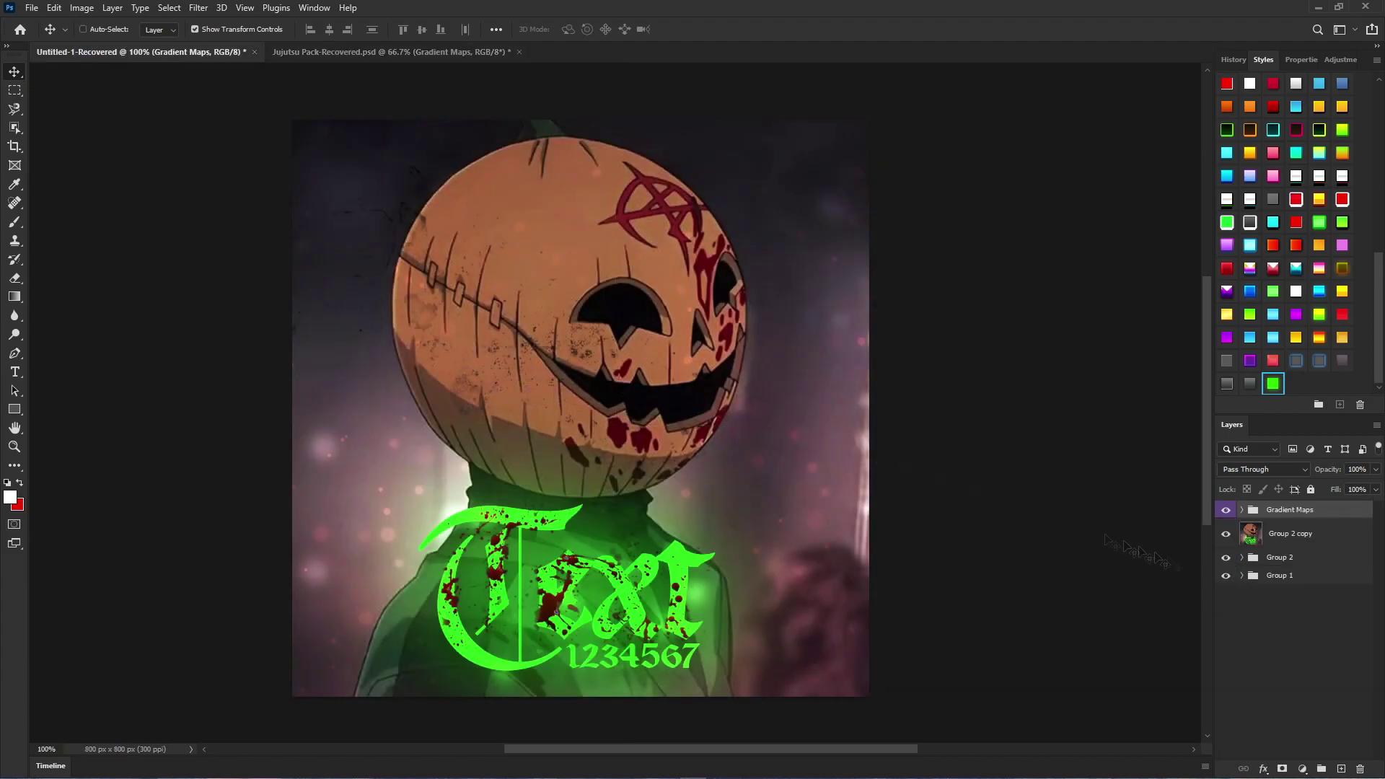
# Step: Expand the Gradient Maps group and preview its lowest gradient maps on the artwork one at a time
pyautogui.click(1242, 511)
pyautogui.scroll(-5, 1230, 577)
pyautogui.click(1225, 652)
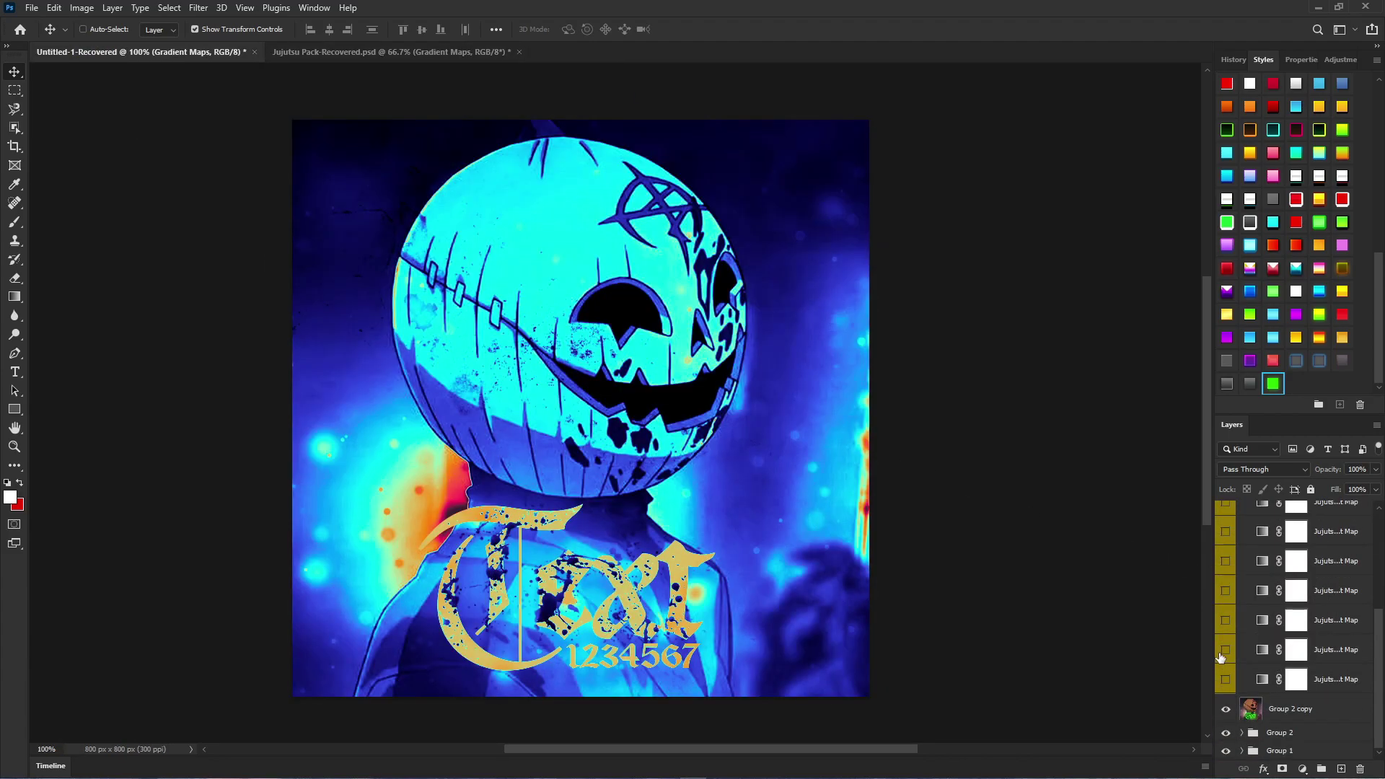
pyautogui.click(1225, 652)
pyautogui.click(1225, 620)
pyautogui.click(1224, 593)
pyautogui.click(1225, 593)
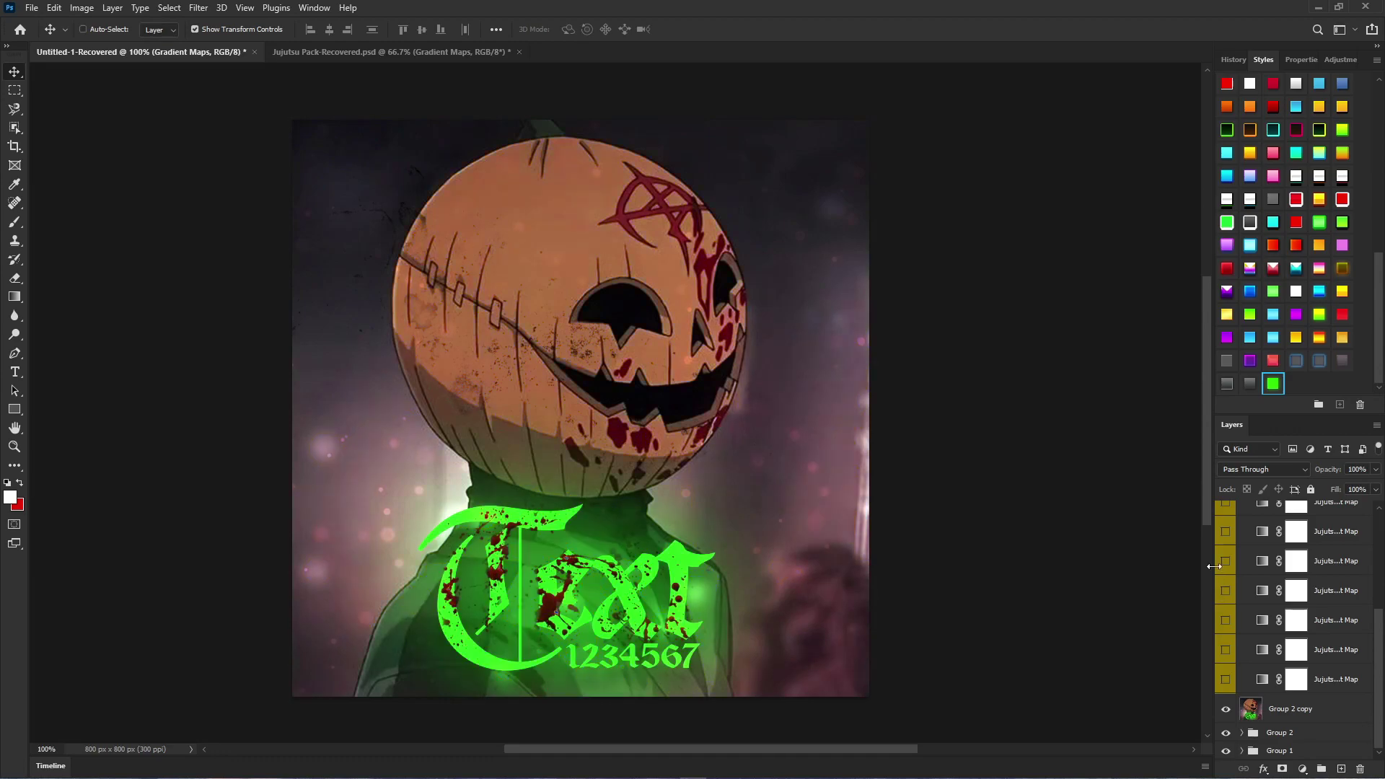
pyautogui.click(1225, 562)
pyautogui.click(1225, 561)
# Step: Preview the gradient maps higher up in the group and leave only the blue-violet one visible
pyautogui.click(1225, 532)
pyautogui.scroll(-1, 1225, 532)
pyautogui.click(1236, 622)
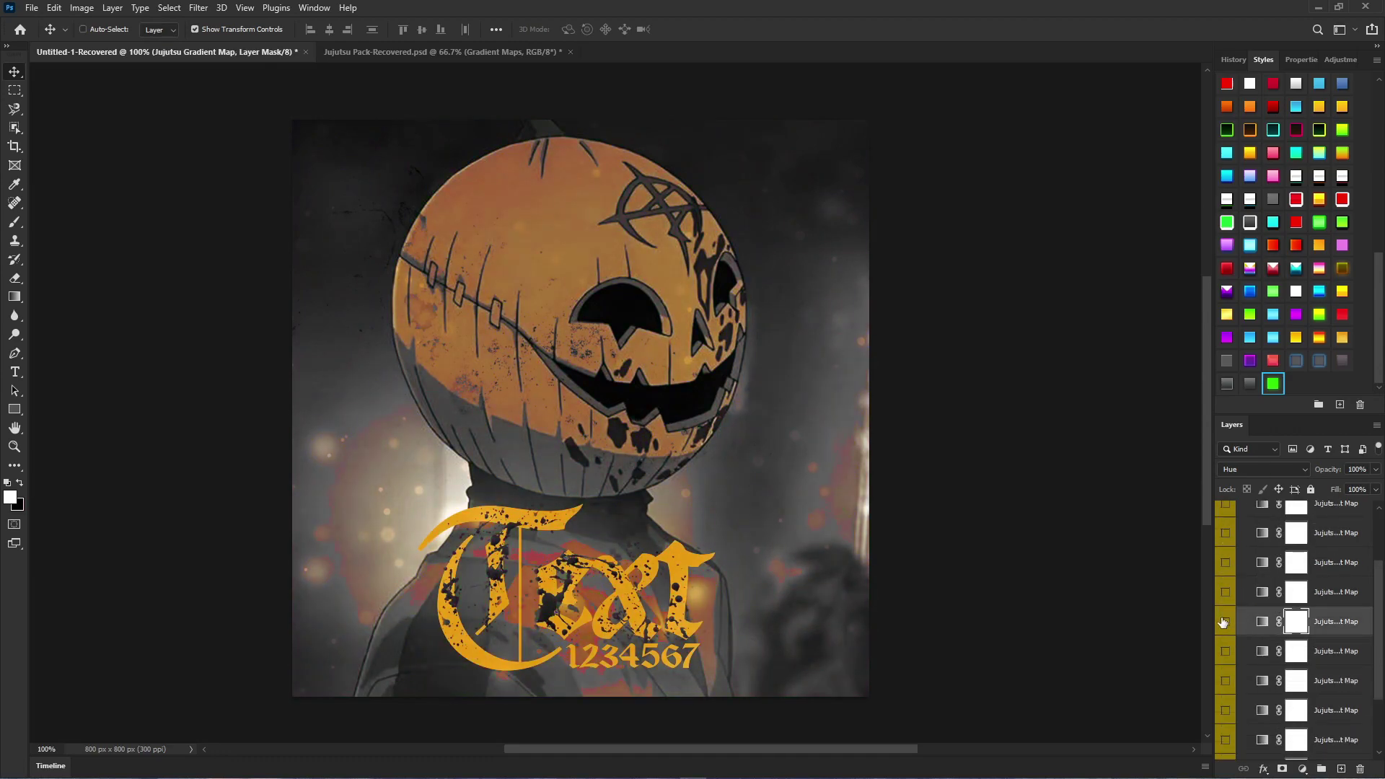
pyautogui.click(1224, 593)
pyautogui.click(1224, 593)
pyautogui.scroll(1, 1224, 593)
pyautogui.click(1224, 593)
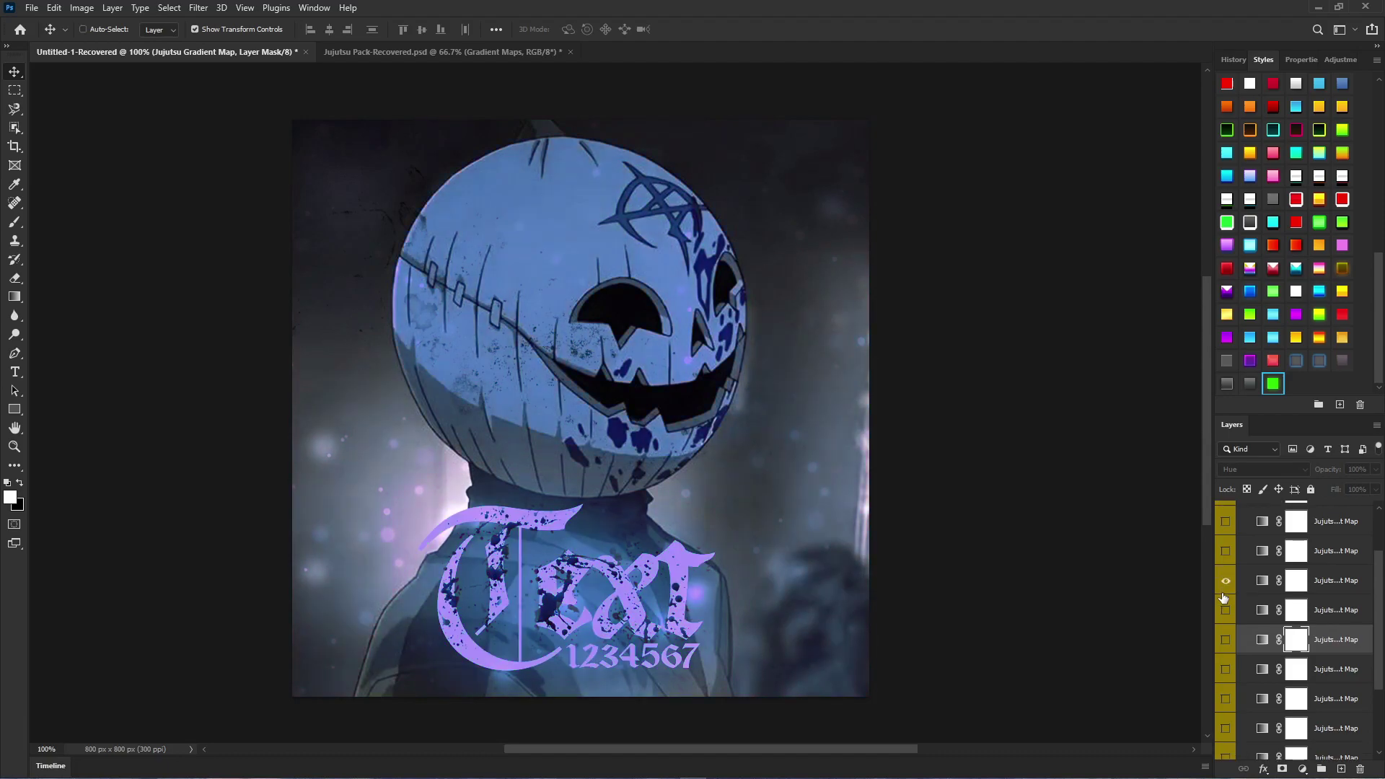
# Step: Edit the visible gradient map's gradient, changing its purple stop to pure red (ff0000) and deleting any stray white stop
pyautogui.click(1262, 580)
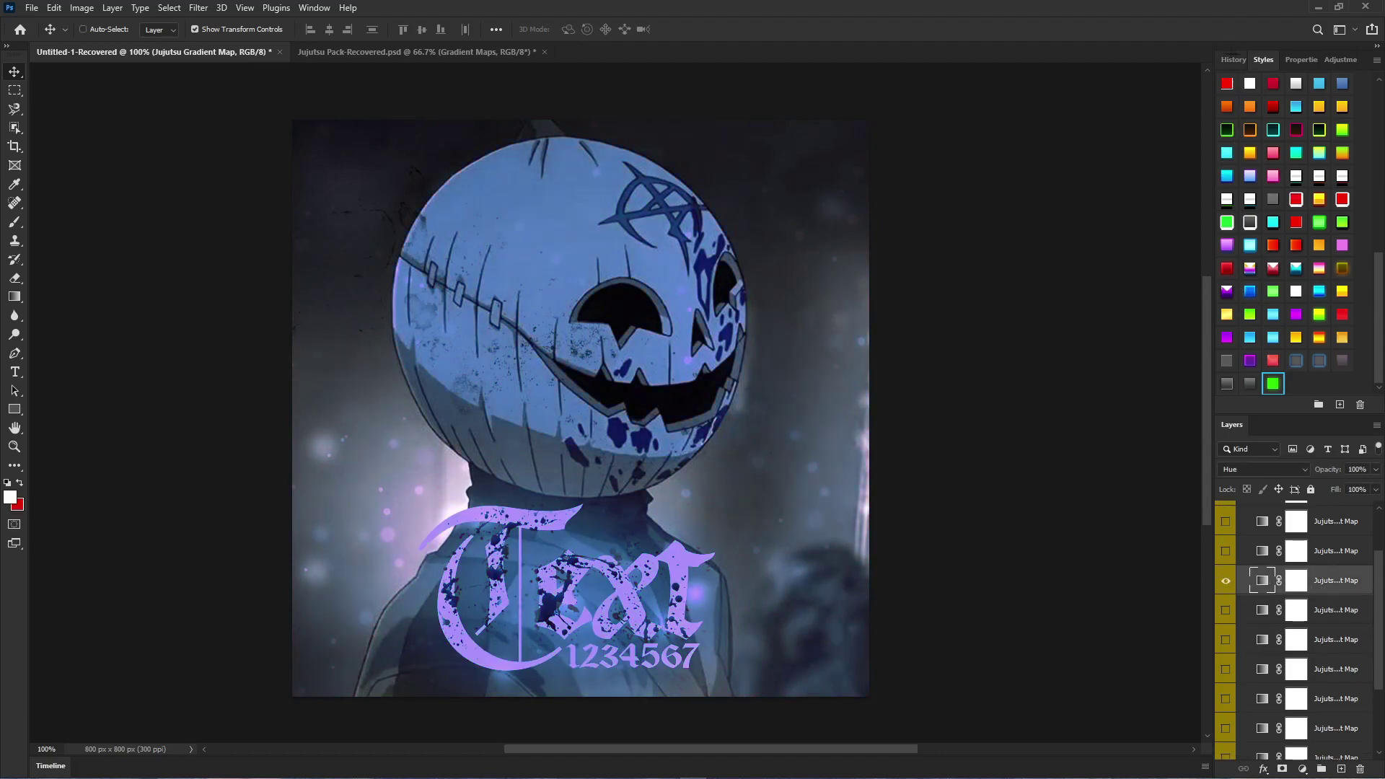
pyautogui.click(1297, 59)
pyautogui.click(1319, 109)
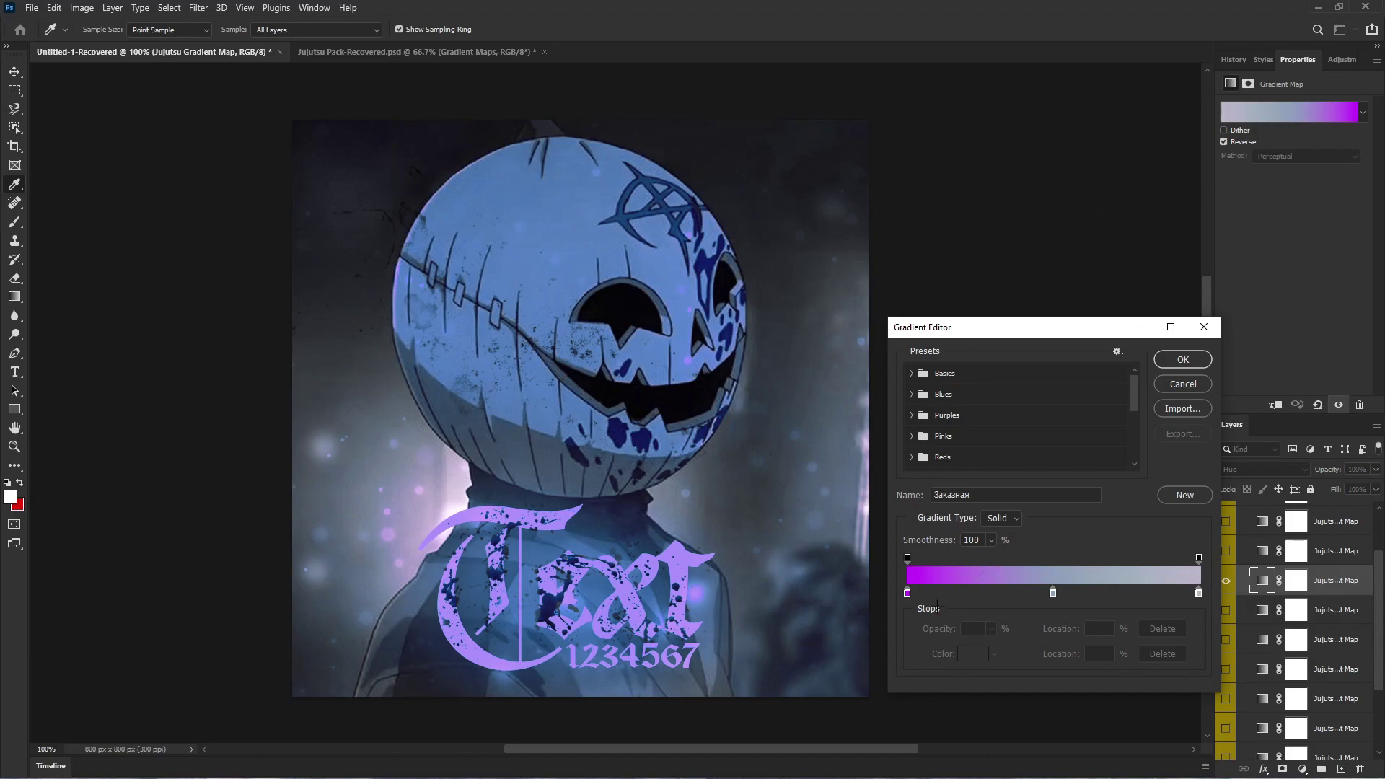
pyautogui.moveTo(912, 593); pyautogui.dragTo(909, 592)
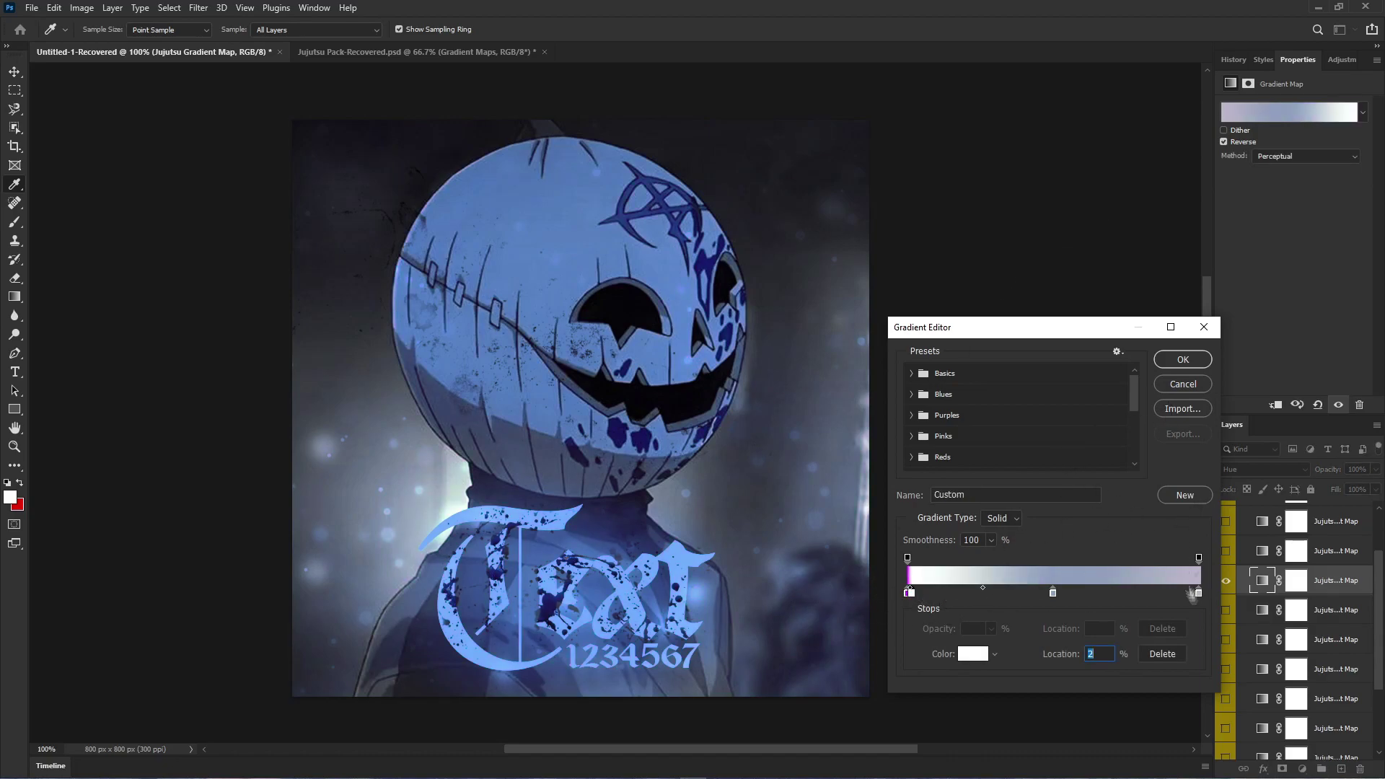
pyautogui.click(1163, 653)
pyautogui.click(907, 593)
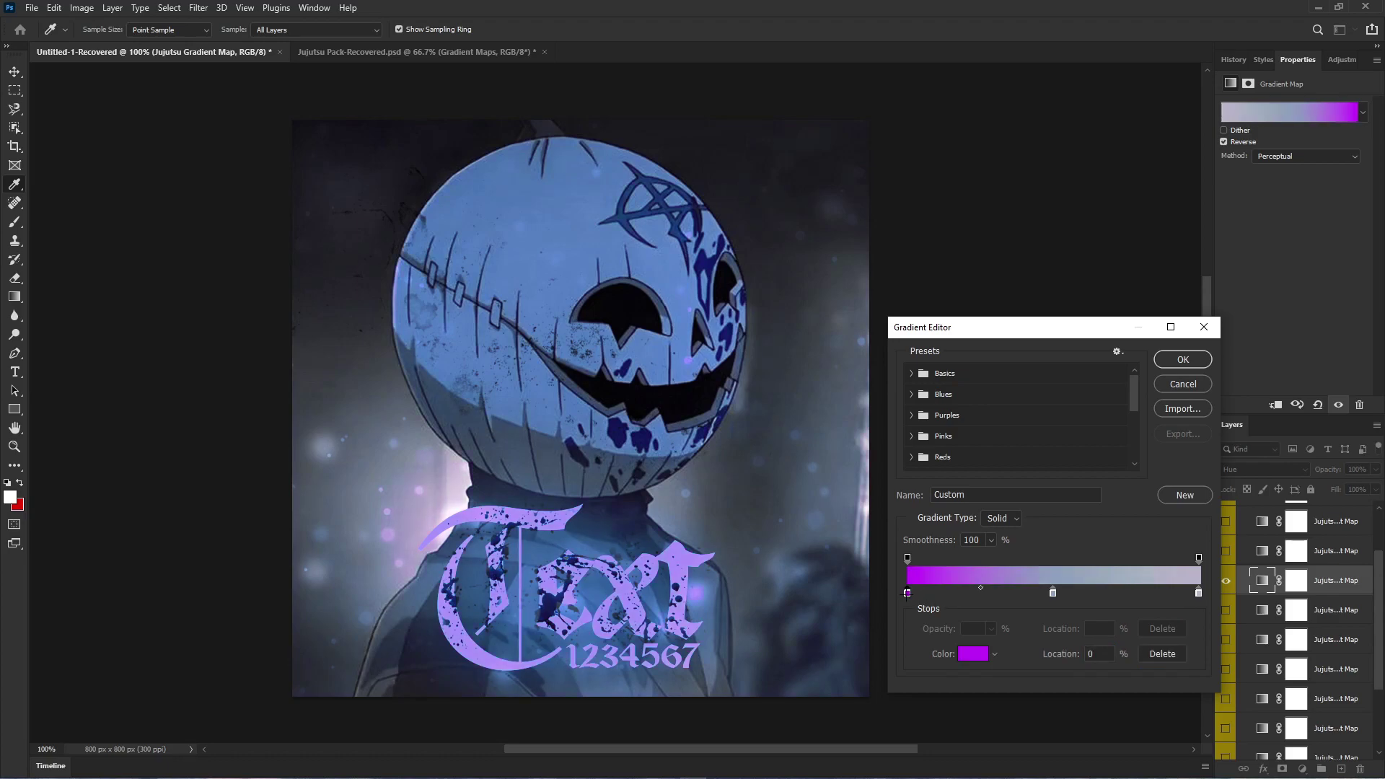
pyautogui.click(983, 653)
pyautogui.click(911, 467)
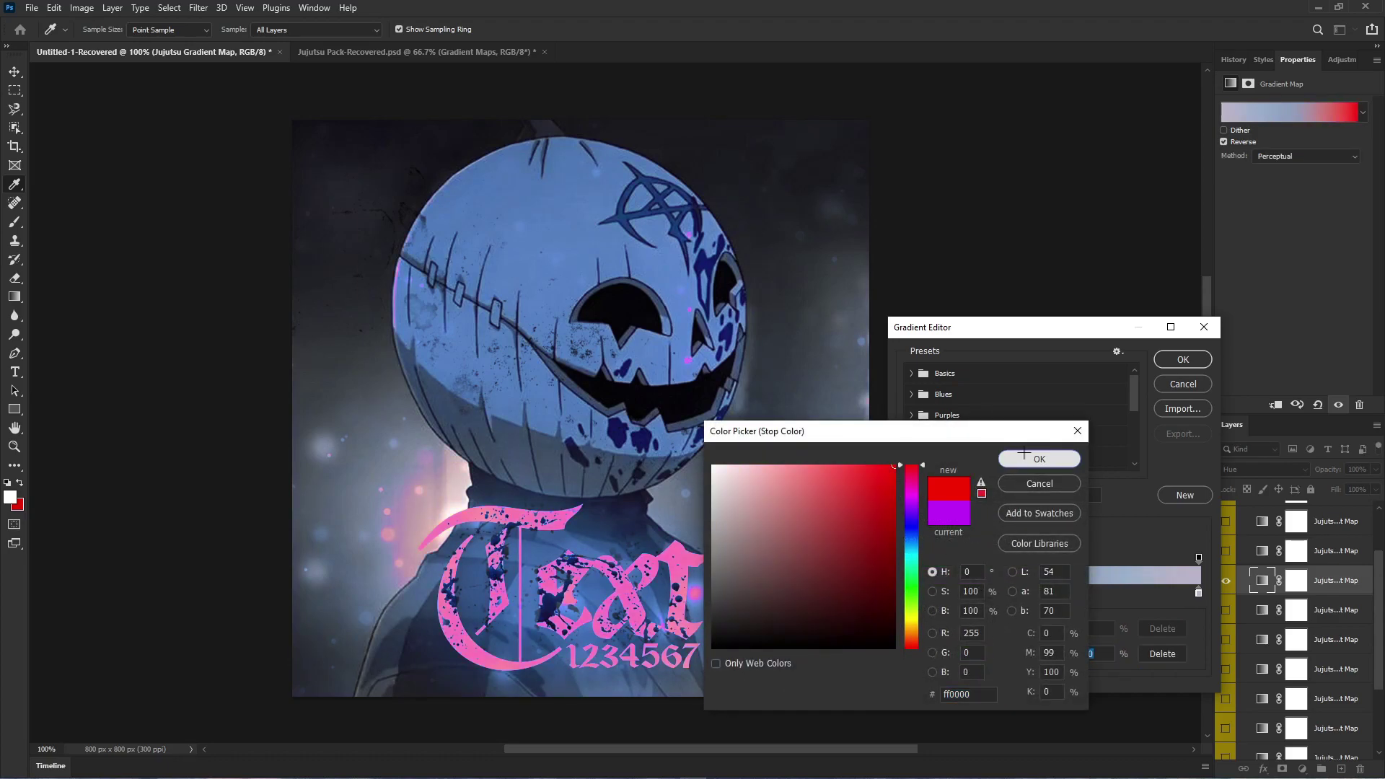
pyautogui.click(1023, 453)
# Step: Shift the gradient's middle stop to a dusty red (be8d8d) and its end stop to a pale greyish pink
pyautogui.click(1053, 593)
pyautogui.click(984, 654)
pyautogui.click(912, 467)
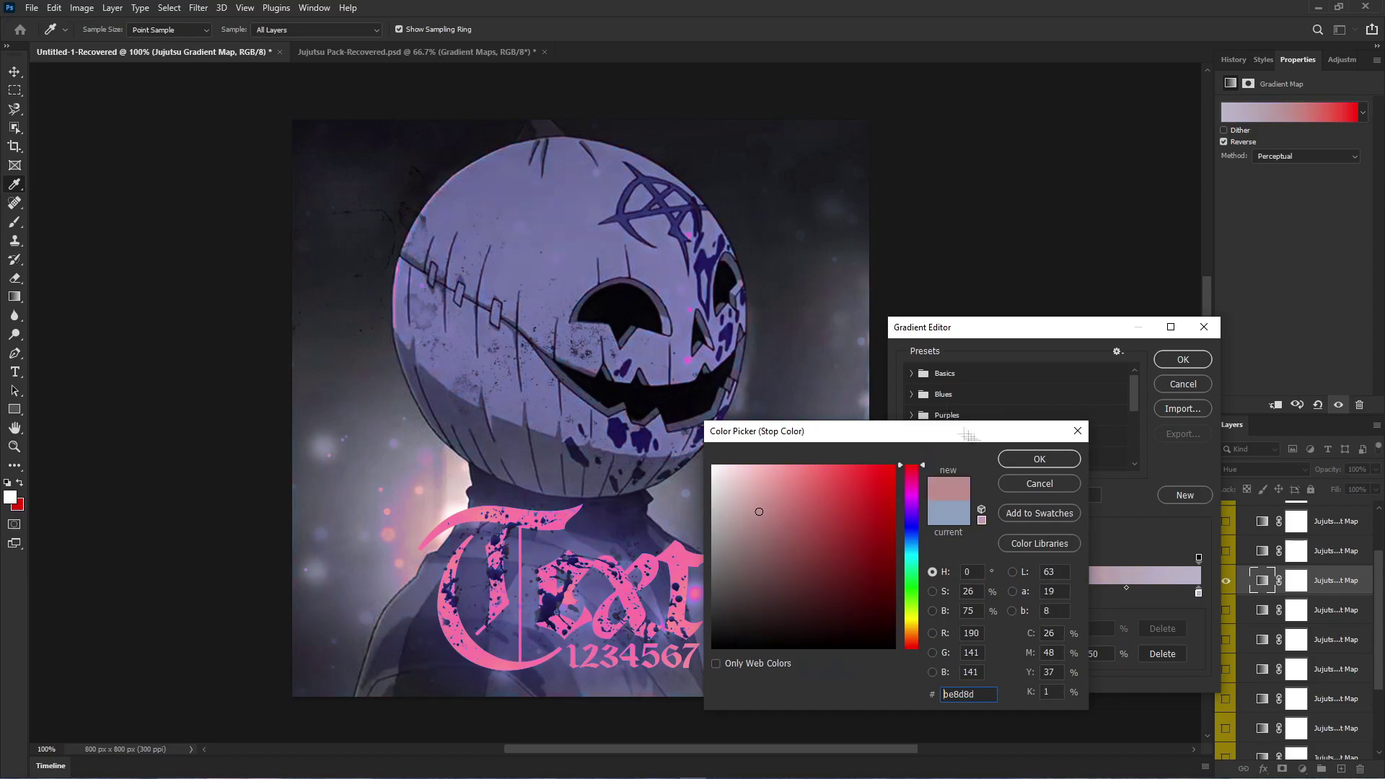
pyautogui.press('Return')
pyautogui.click(1198, 593)
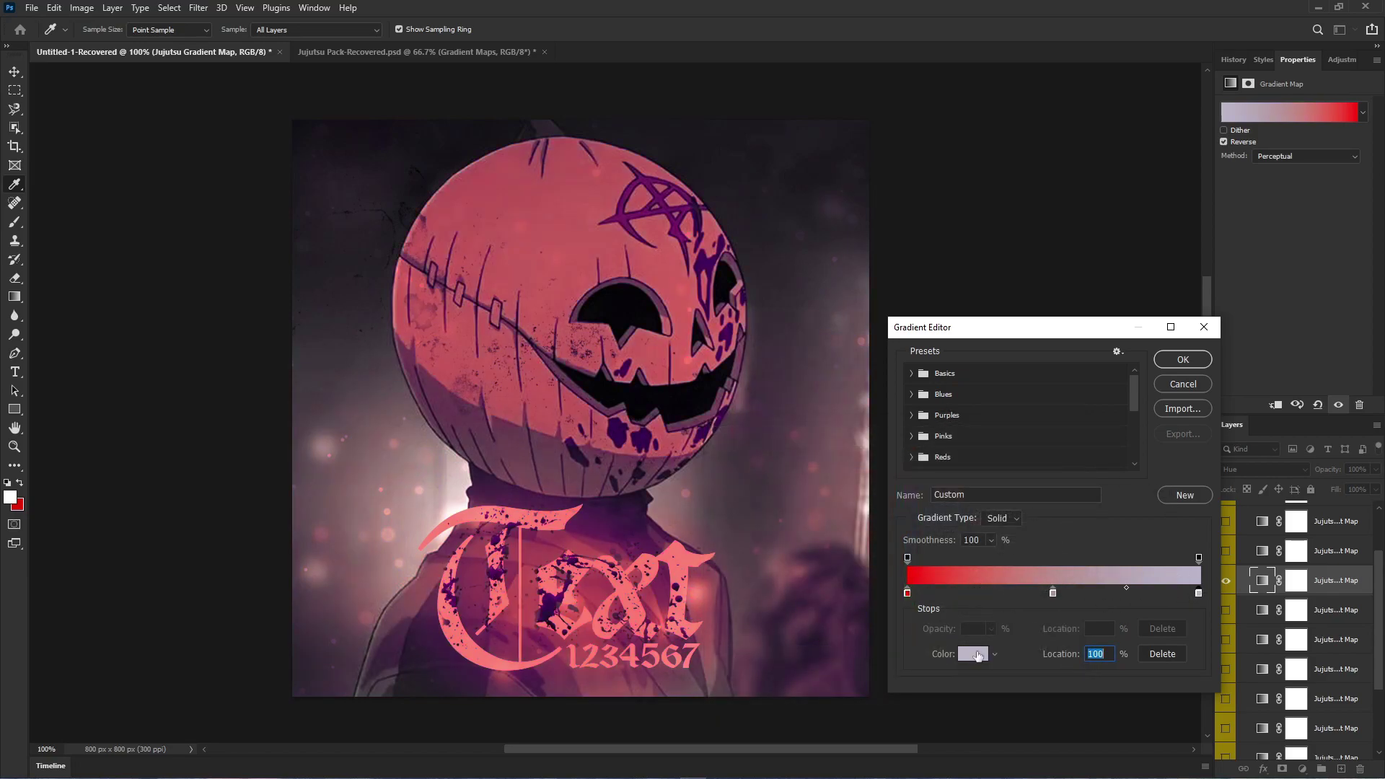
pyautogui.click(979, 655)
pyautogui.click(1056, 463)
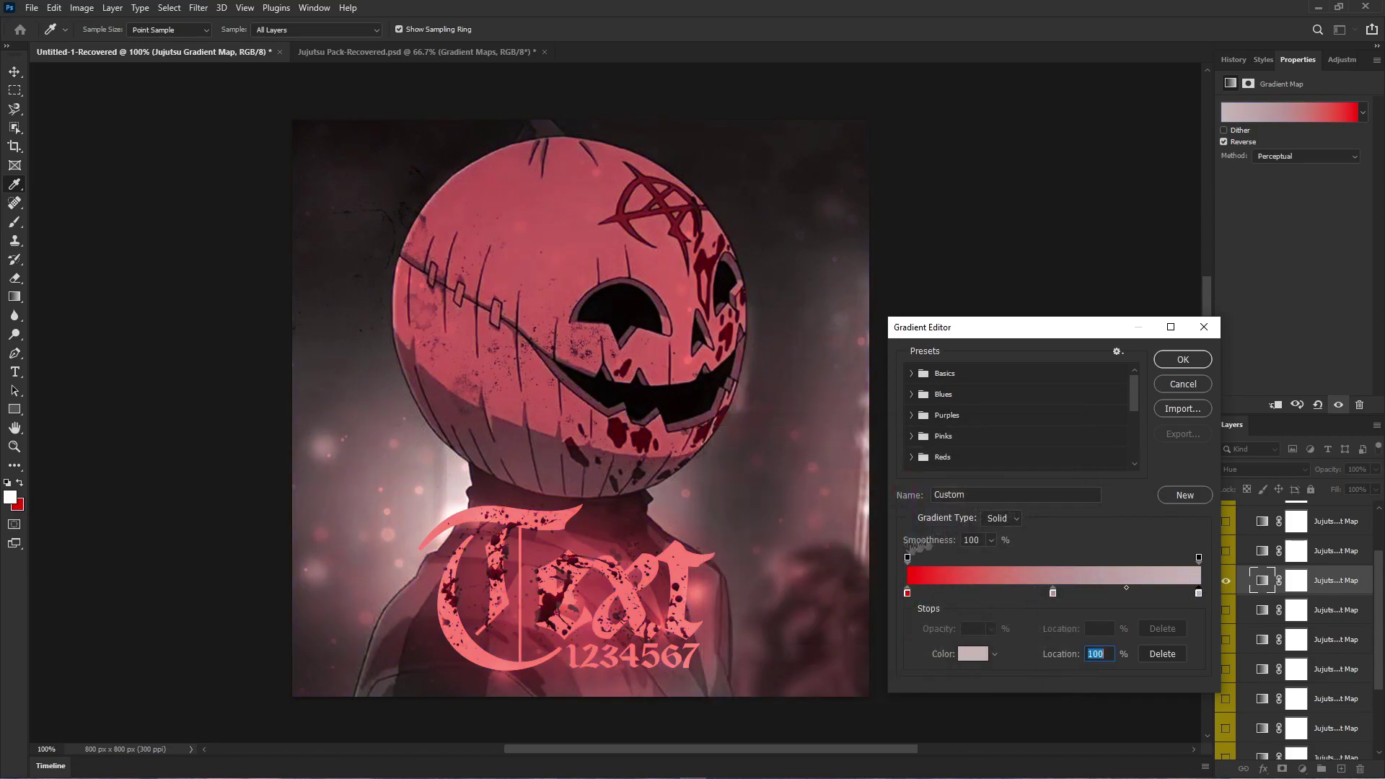
# Step: Recolor the gradient's middle stop to a dark red (983030)
pyautogui.click(1053, 595)
pyautogui.click(973, 654)
pyautogui.moveTo(881, 504); pyautogui.dragTo(896, 464)
pyautogui.write('983030')
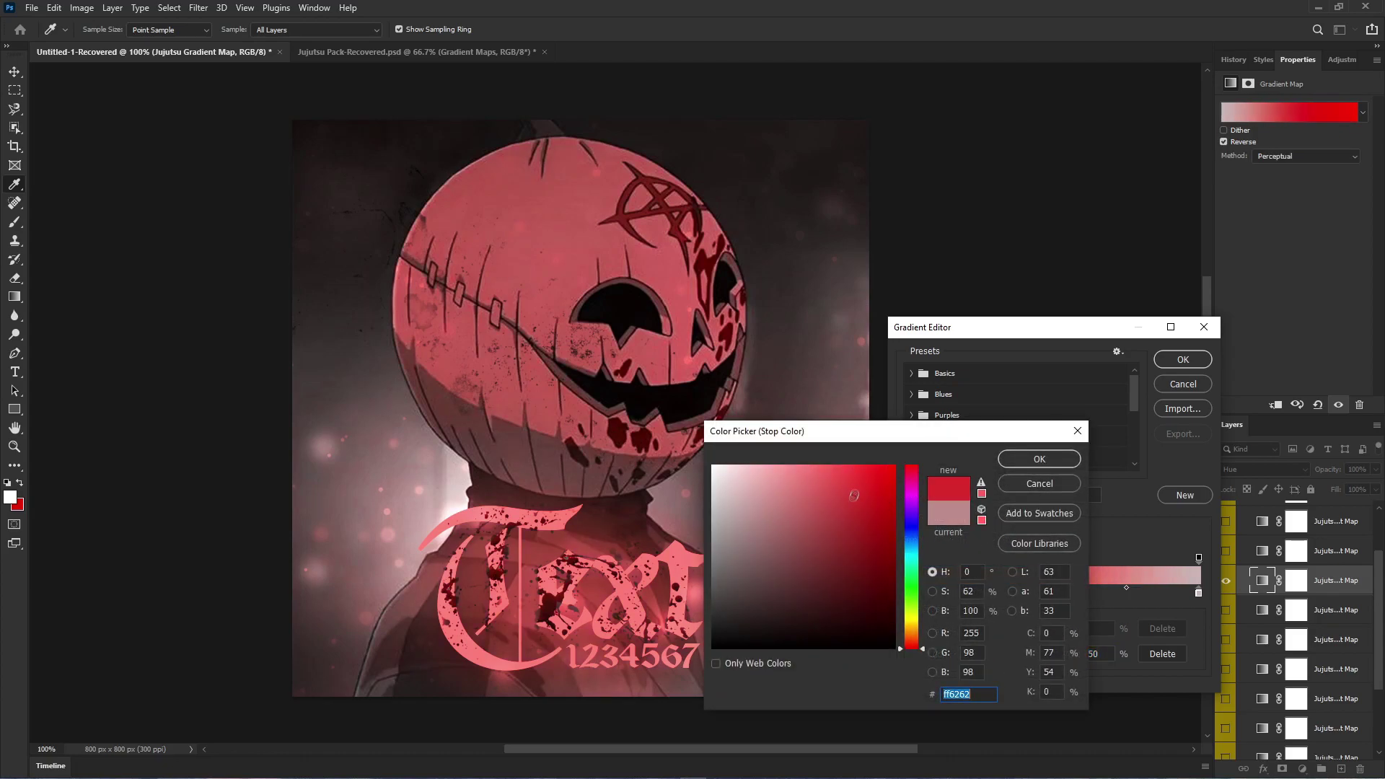
pyautogui.click(1016, 467)
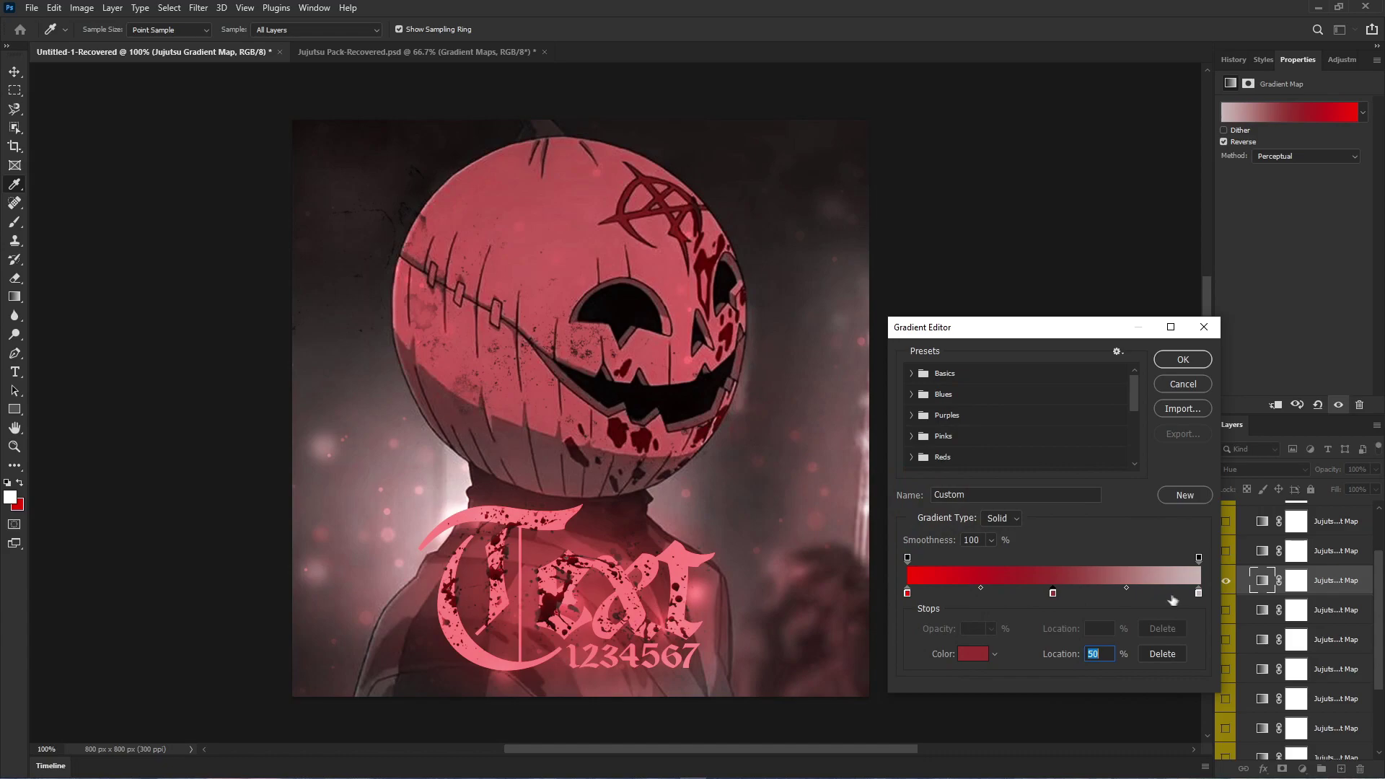
# Step: Change the gradient's first and last color stops to deep dark red and accept the gradient
pyautogui.click(1199, 593)
pyautogui.click(977, 657)
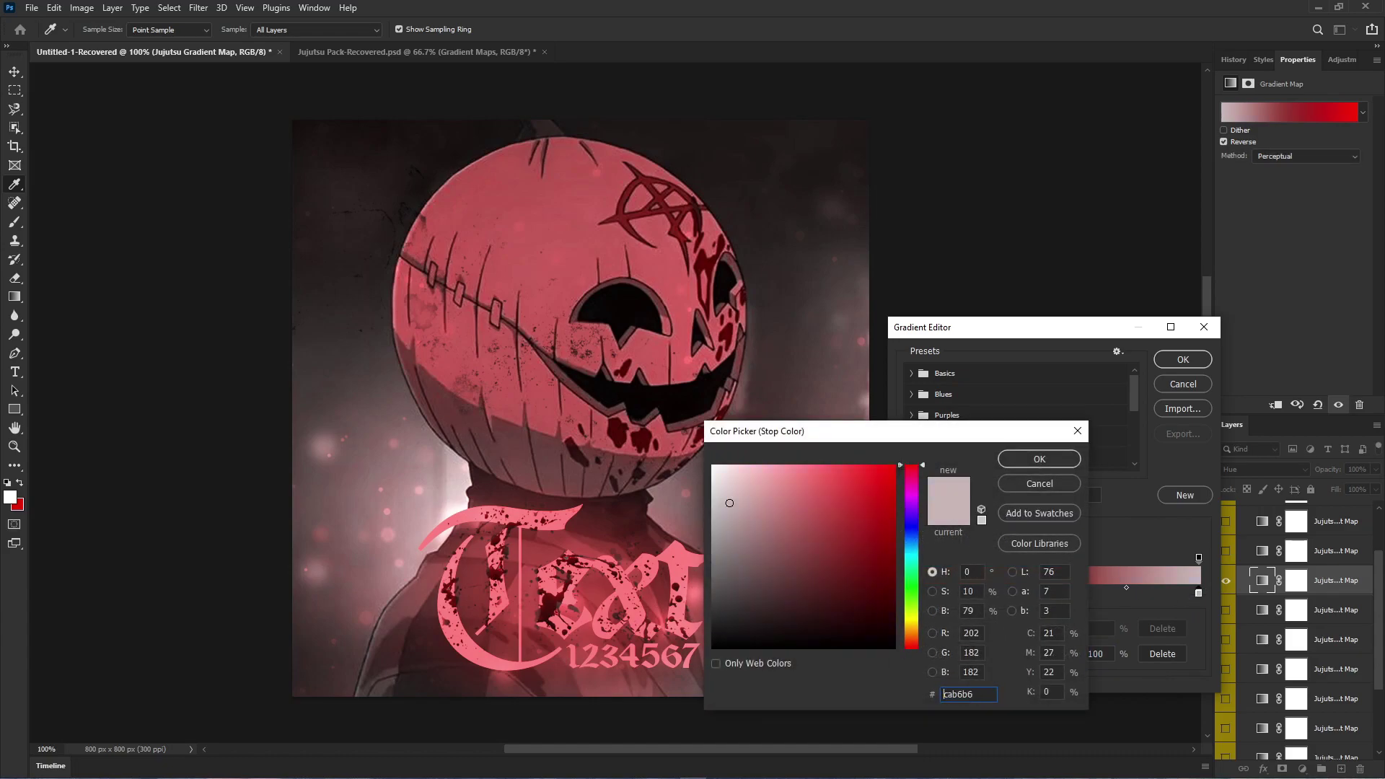
pyautogui.click(878, 500)
pyautogui.moveTo(882, 524)
pyautogui.mouseDown()
pyautogui.moveTo(856, 479)
pyautogui.moveTo(865, 554)
pyautogui.mouseUp()
pyautogui.click(1024, 460)
pyautogui.moveTo(914, 597); pyautogui.dragTo(890, 598)
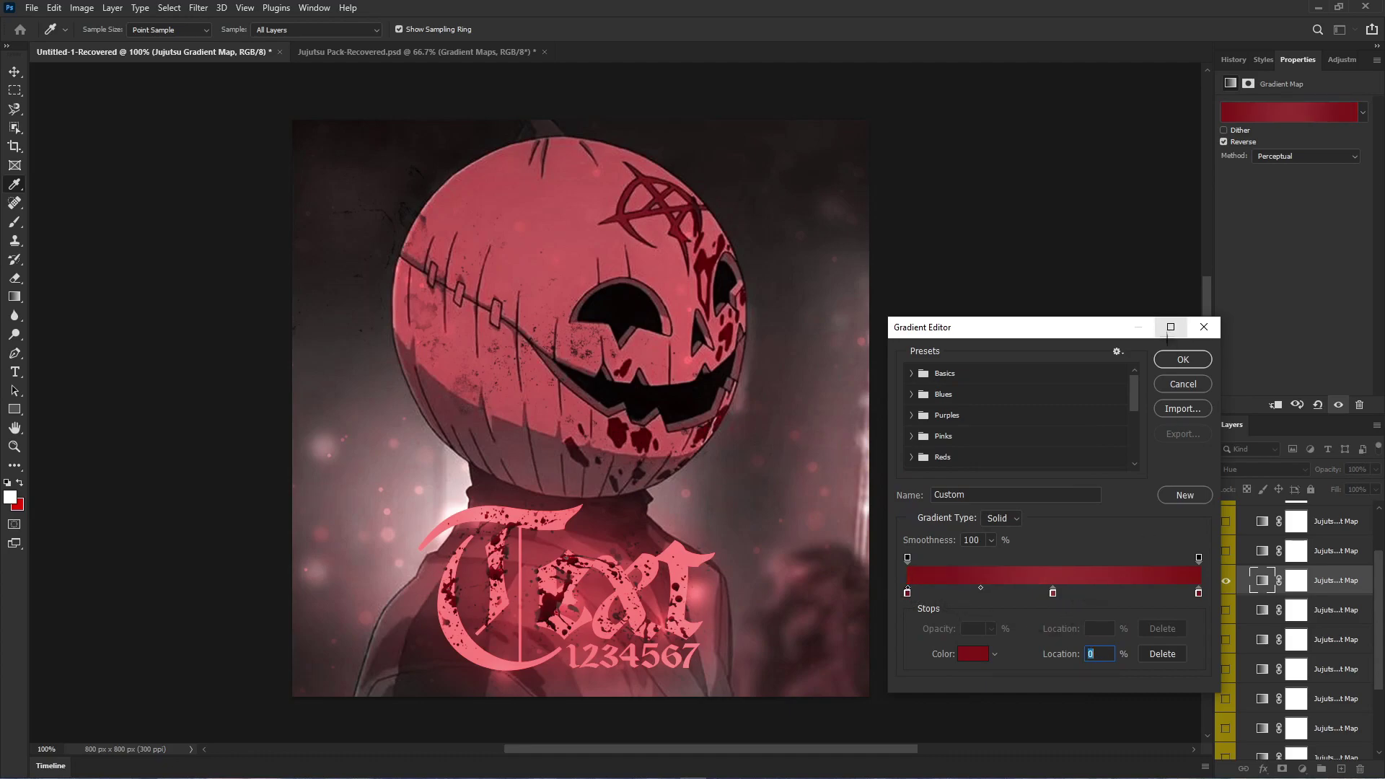
pyautogui.click(1184, 359)
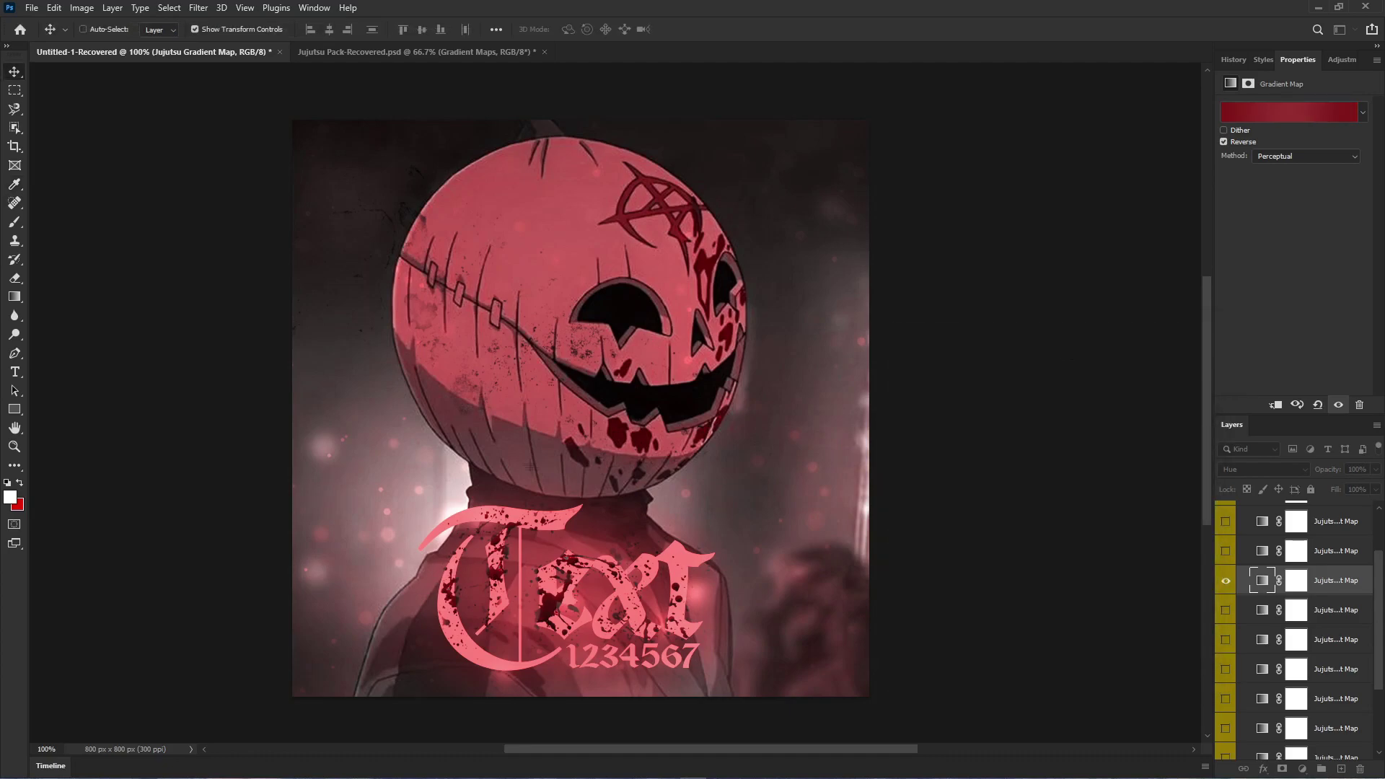
pyautogui.scroll(-1, 531, 466)
pyautogui.click(346, 52)
pyautogui.click(245, 52)
pyautogui.scroll(1, 1250, 541)
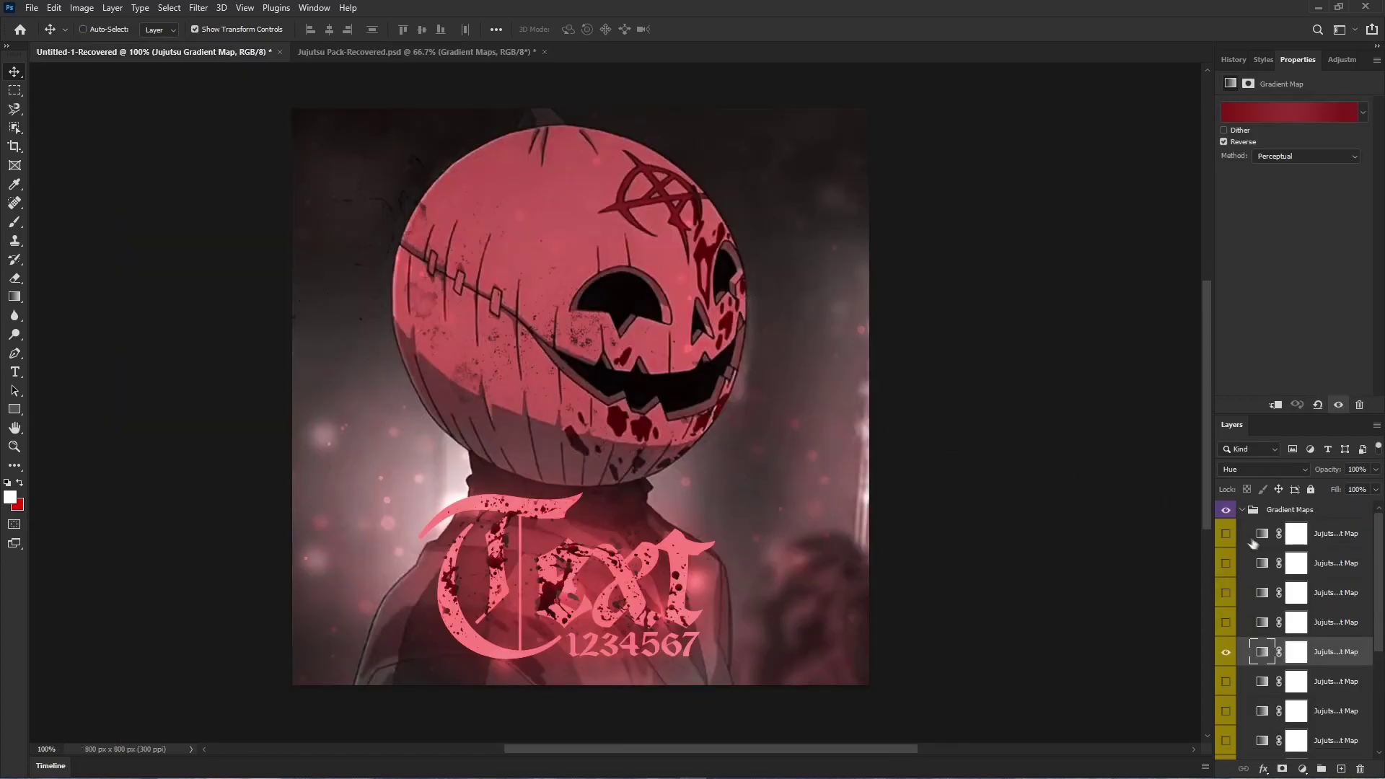
# Step: Collapse Gradient Maps, group all the layers together, and make a duplicate of that group merged into a single layer
pyautogui.click(1240, 509)
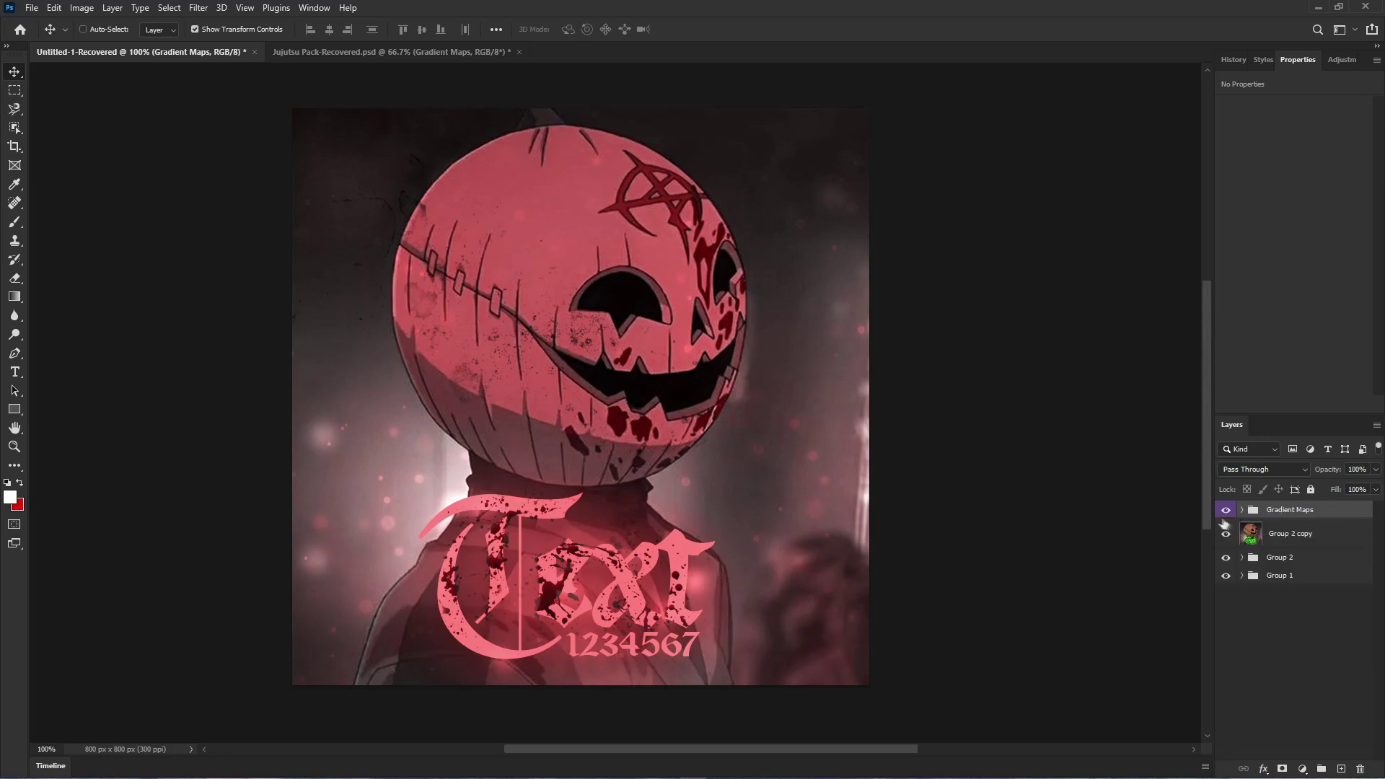
pyautogui.click(1271, 533)
pyautogui.keyDown('shift'); pyautogui.click(1315, 509); pyautogui.keyUp('shift')
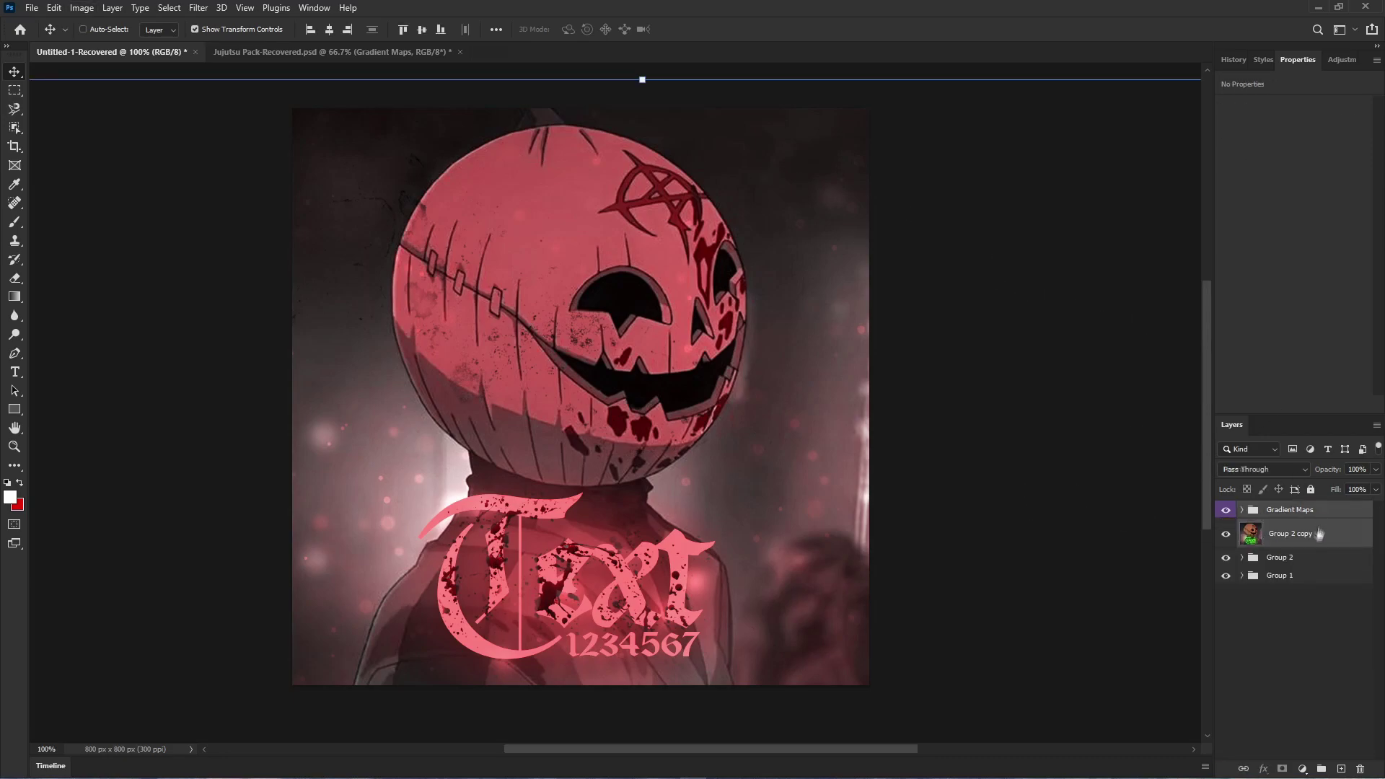
pyautogui.keyDown('shift'); pyautogui.click(1305, 575); pyautogui.keyUp('shift')
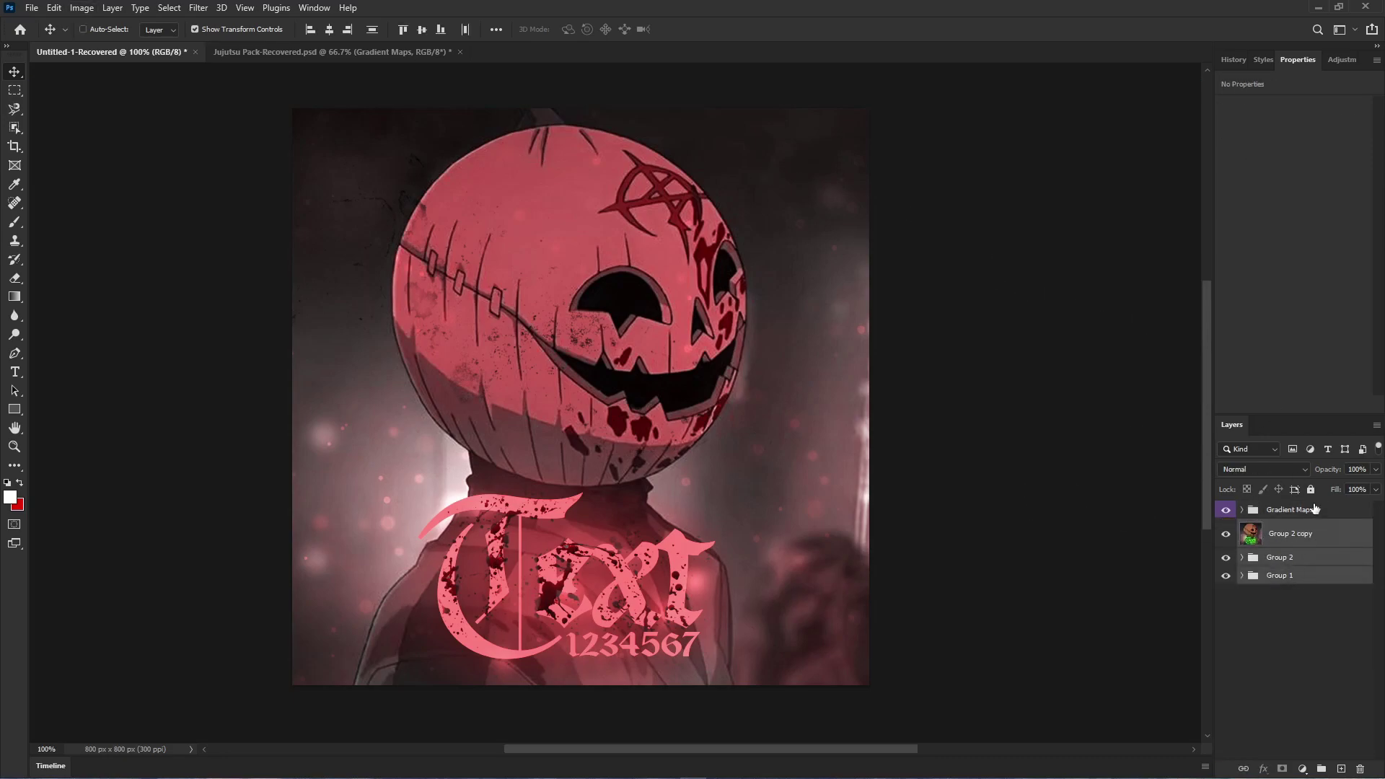
pyautogui.hotkey('ctrl', 'g')
pyautogui.hotkey('ctrl', 'j')
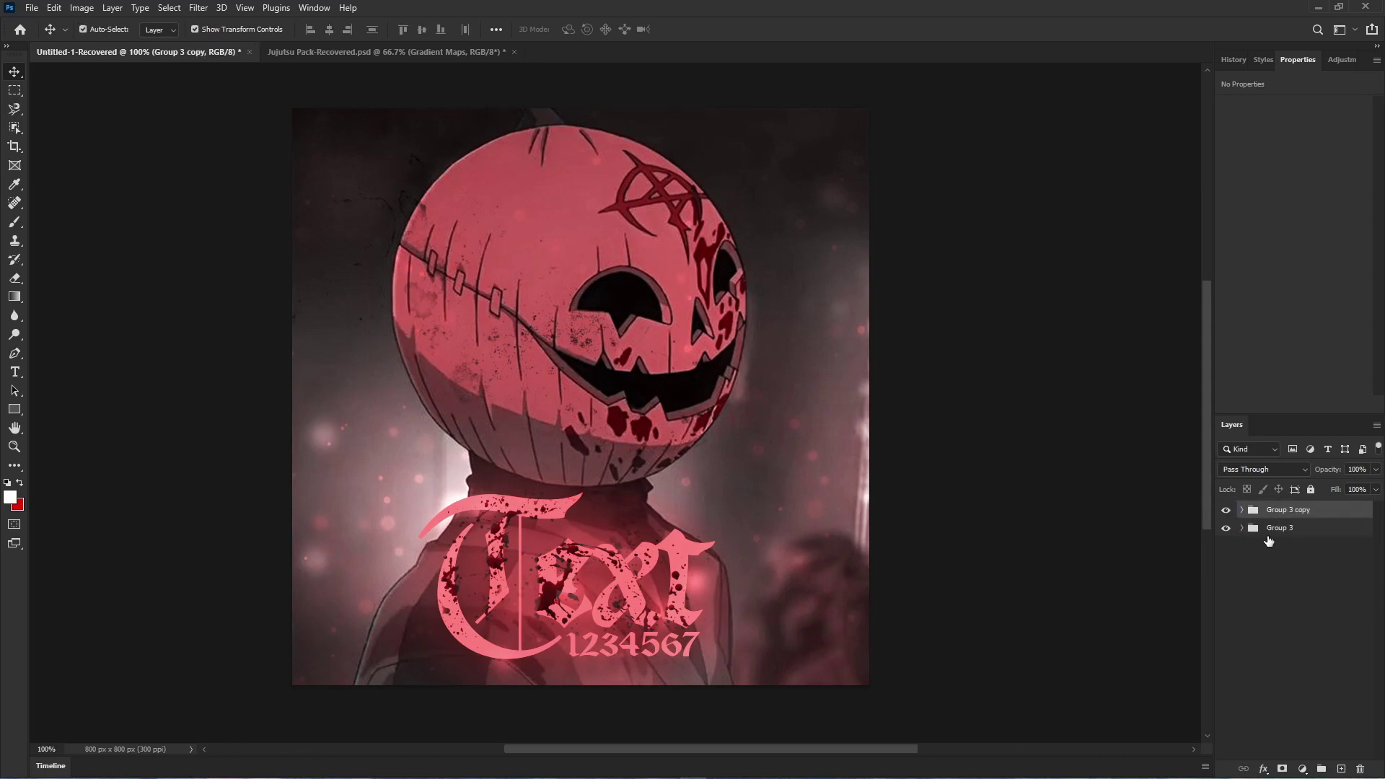
pyautogui.hotkey('ctrl', 'e')
# Step: Apply a Motion Blur with a 0° angle and a 10-pixel distance to the merged copy
pyautogui.click(140, 8)
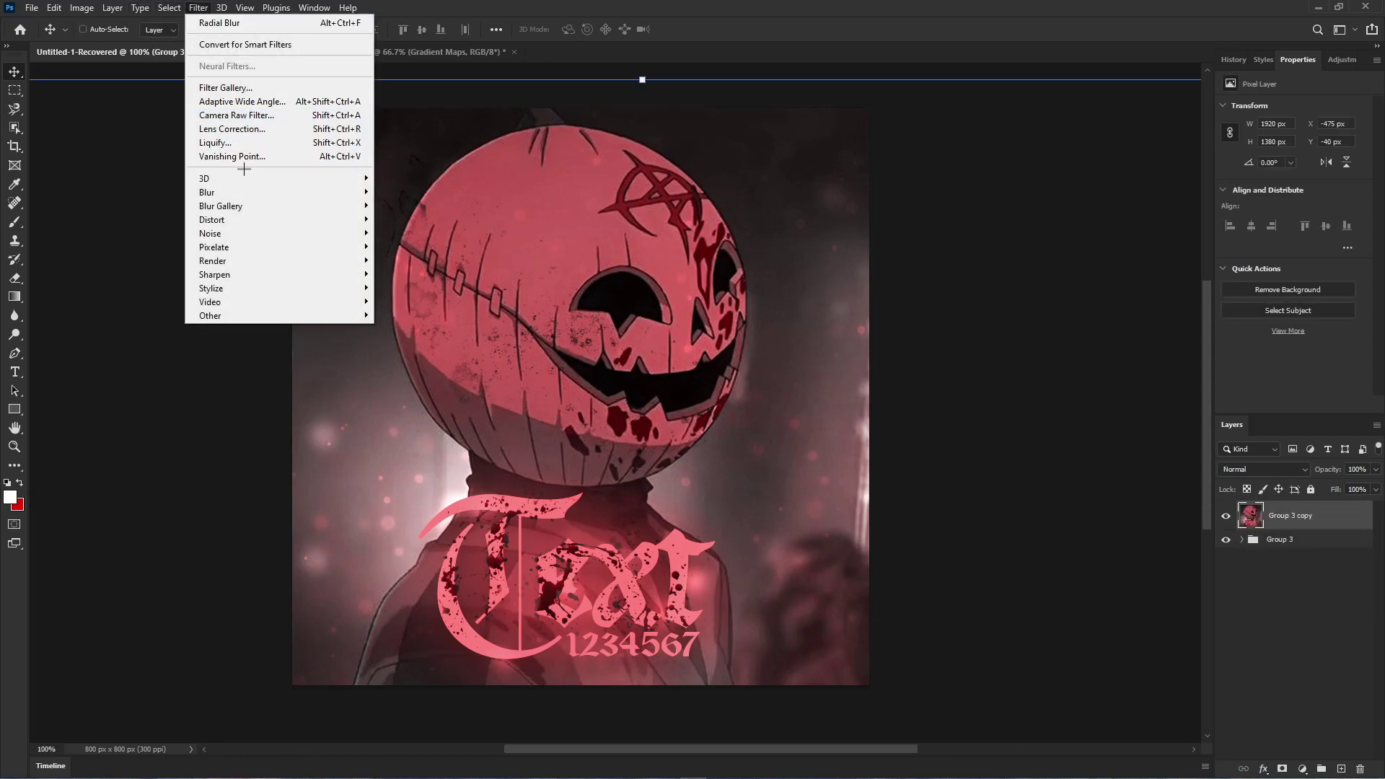
pyautogui.moveTo(231, 192)
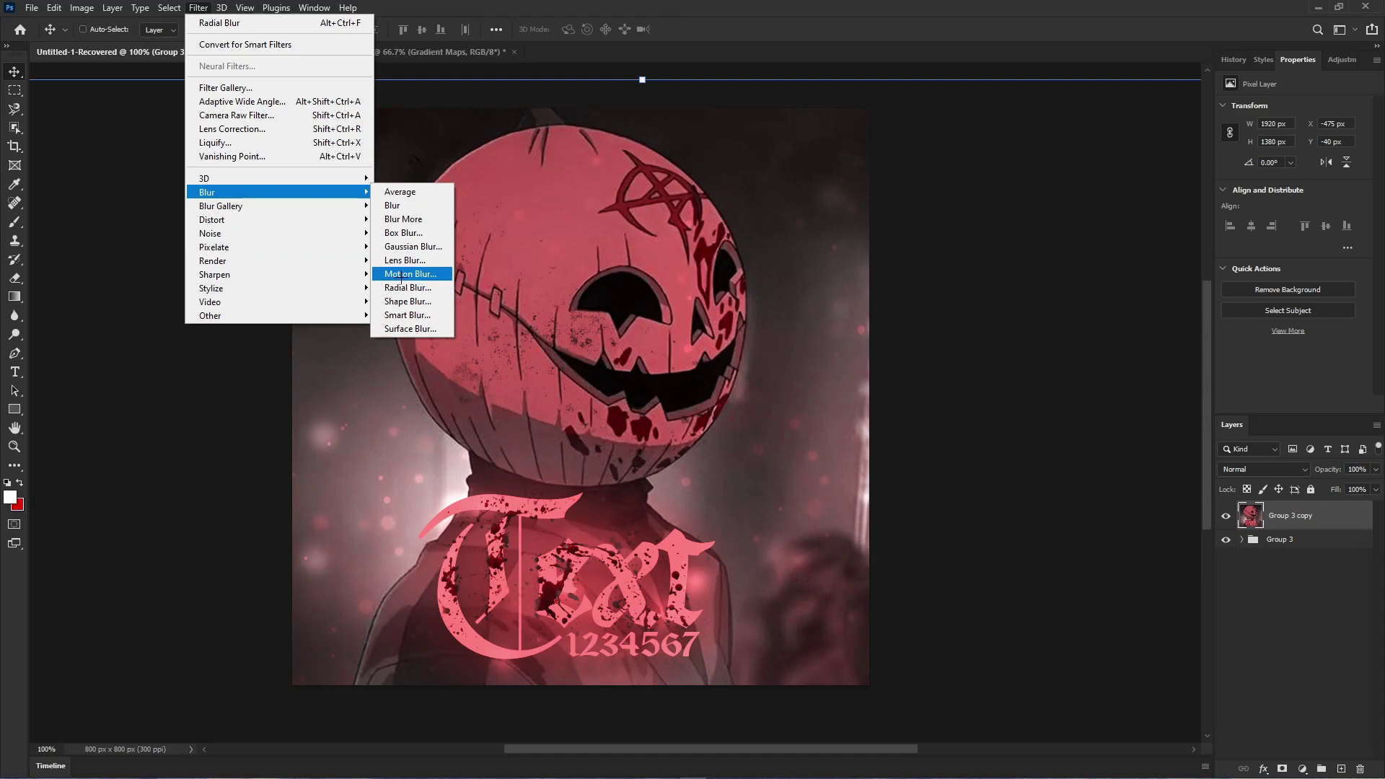
pyautogui.click(401, 276)
pyautogui.moveTo(660, 142); pyautogui.dragTo(858, 139)
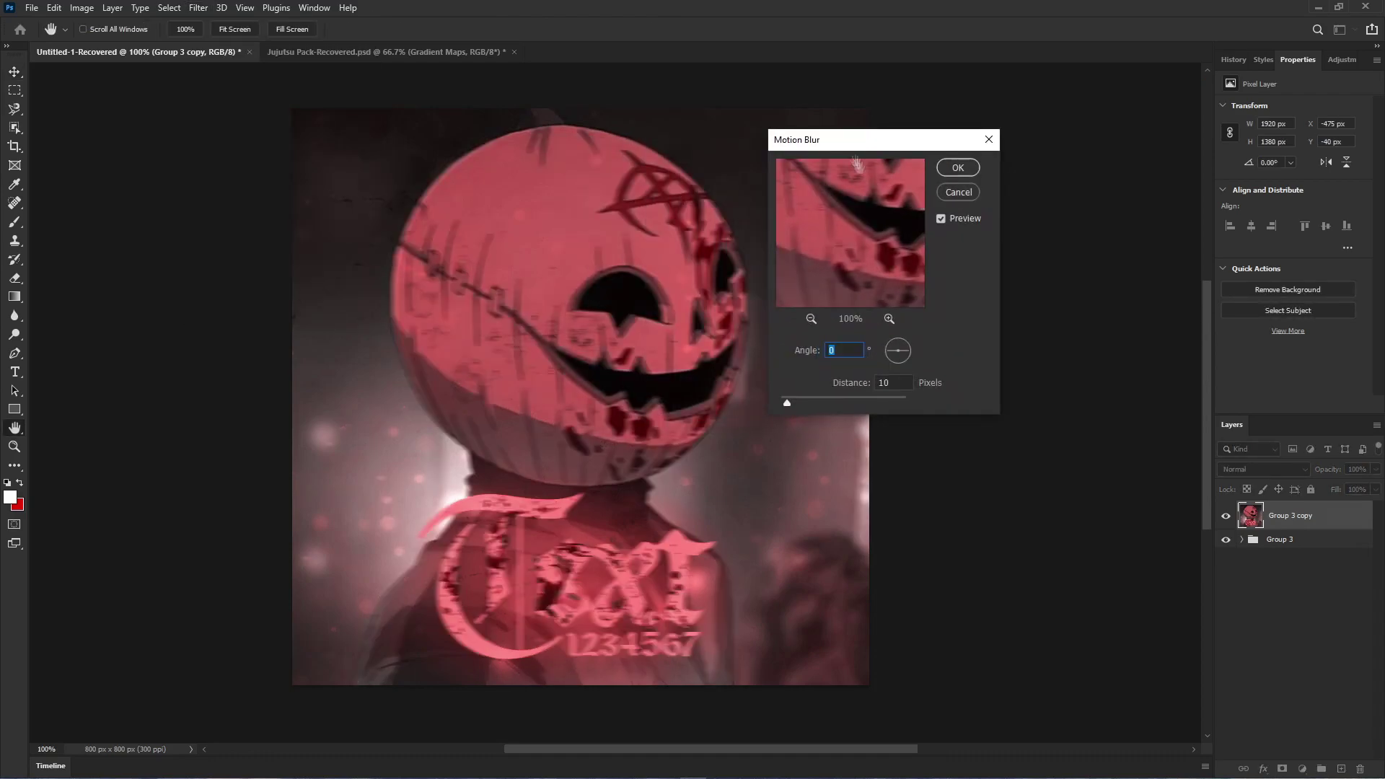
pyautogui.click(958, 168)
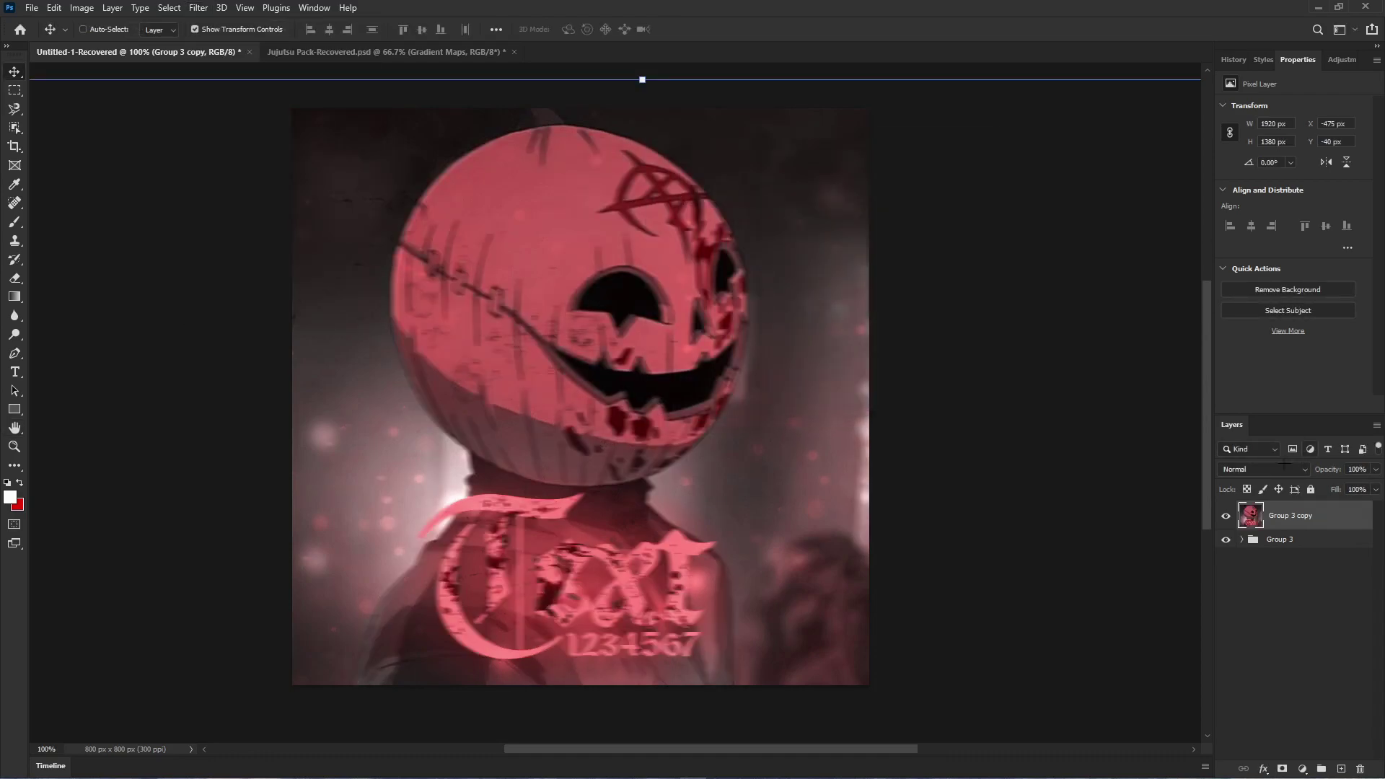
# Step: Set the blurred copy to Linear Dodge (Add) at 26% opacity and compare the artwork with and without it
pyautogui.click(1263, 469)
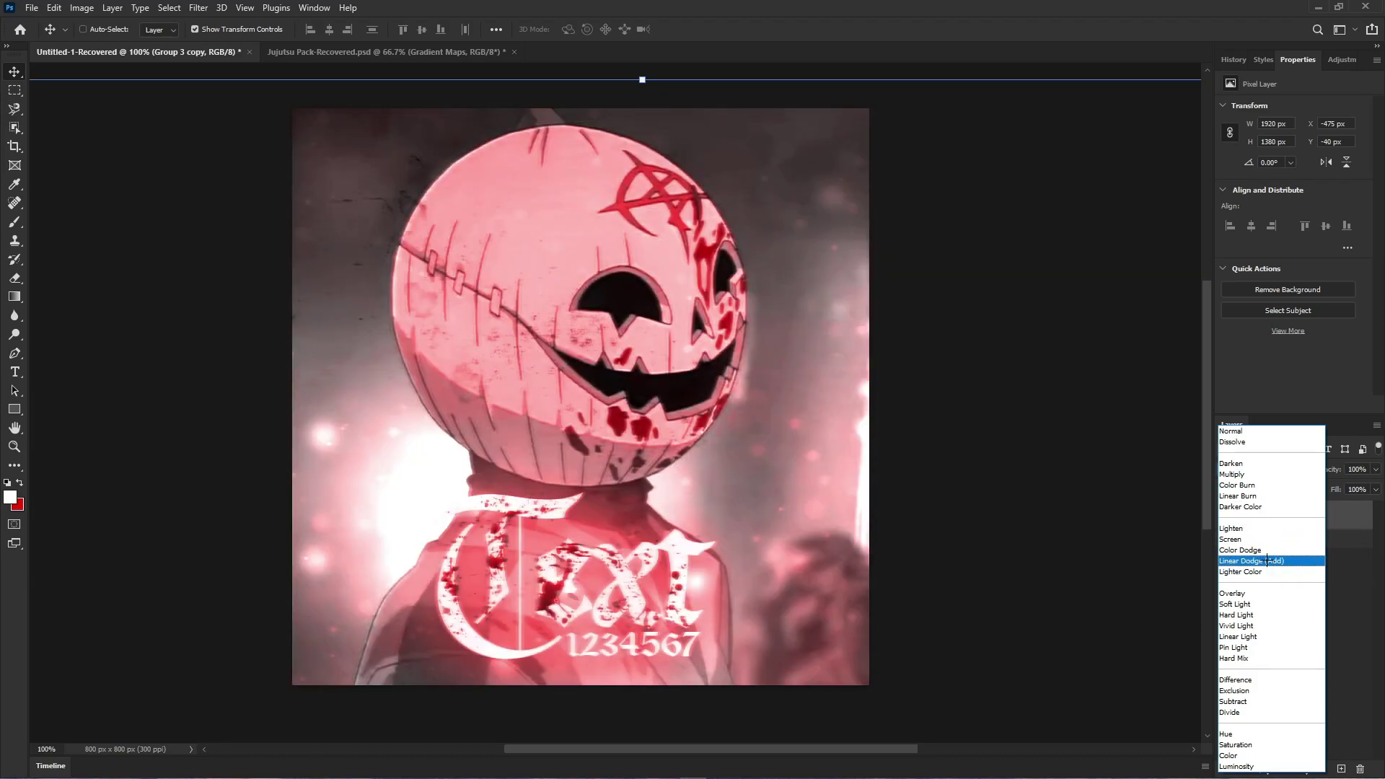
pyautogui.click(1252, 561)
pyautogui.click(1376, 469)
pyautogui.moveTo(1377, 486); pyautogui.dragTo(1327, 486)
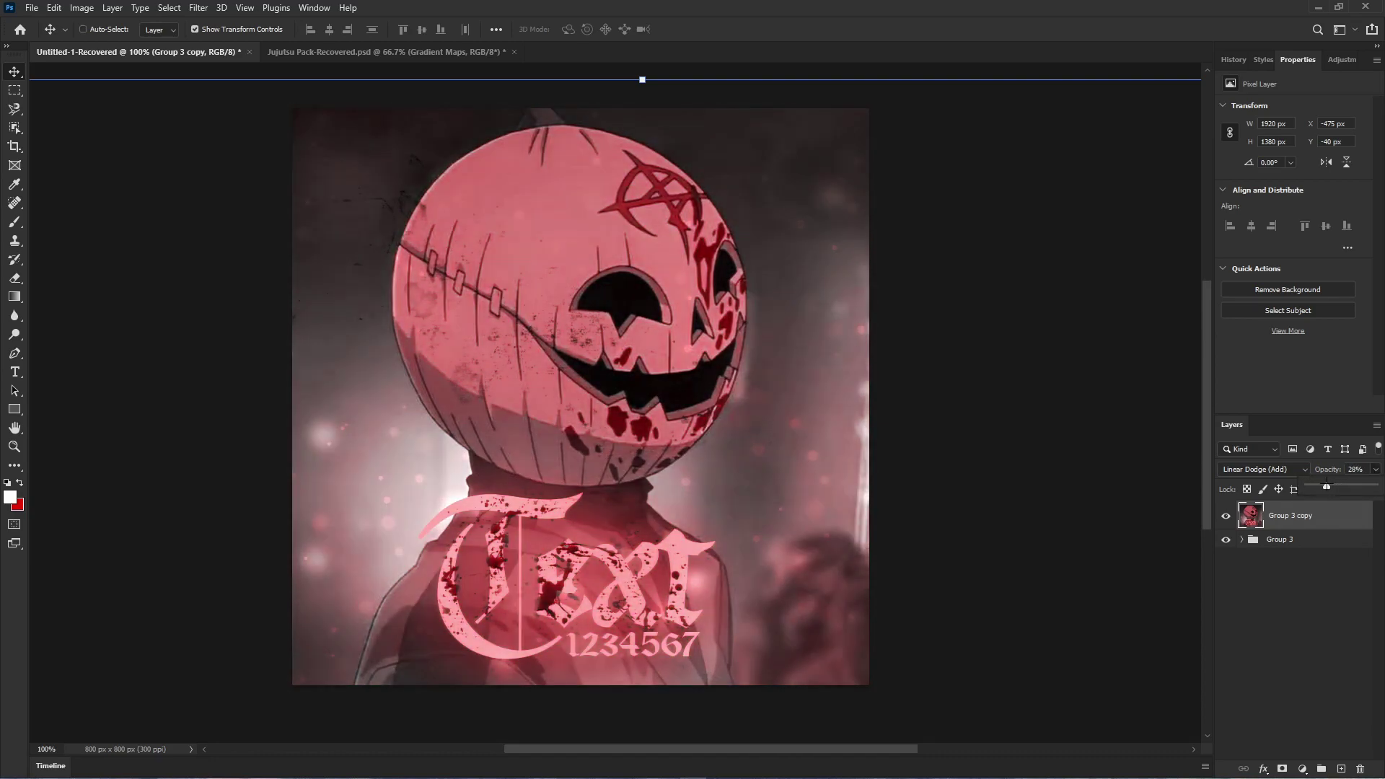
pyautogui.click(1321, 581)
pyautogui.click(1226, 518)
pyautogui.click(1226, 517)
pyautogui.click(1291, 518)
pyautogui.scroll(-1, 479, 459)
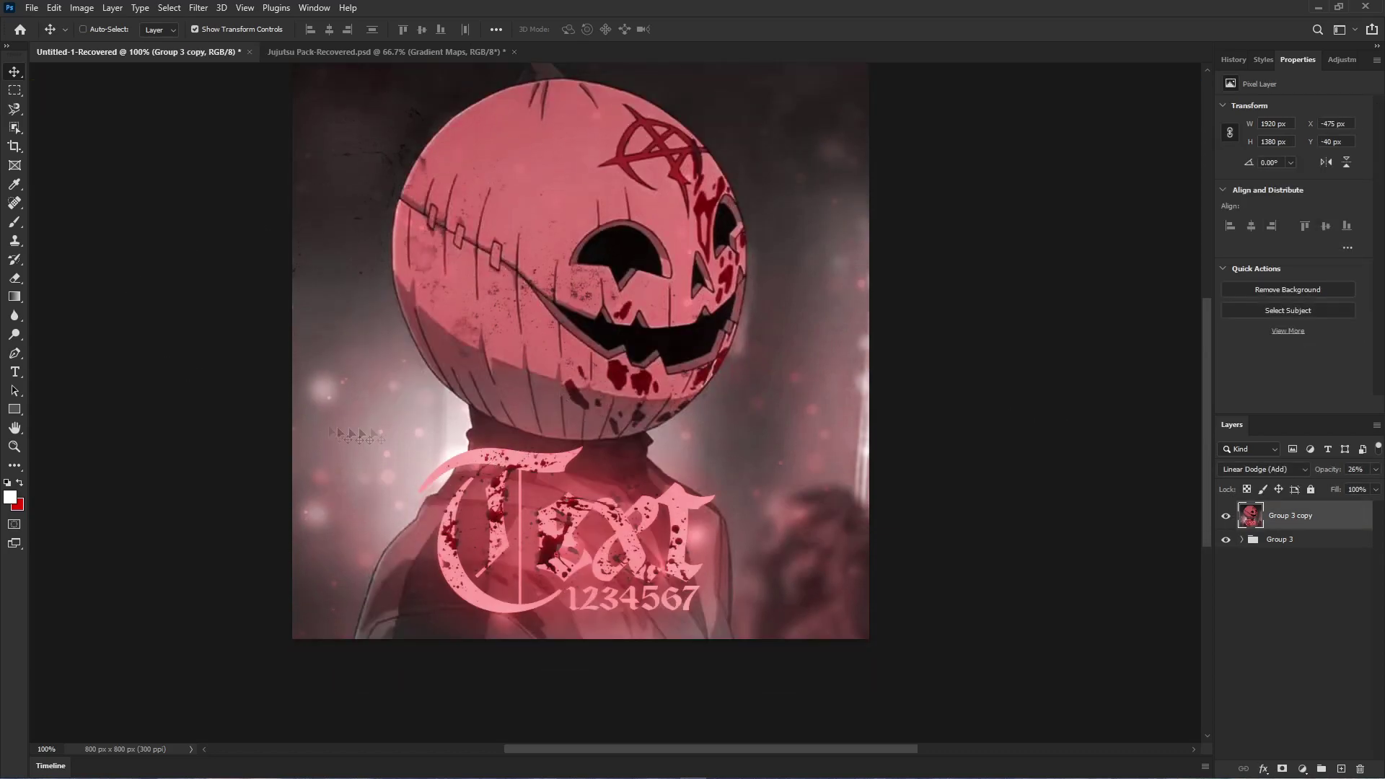
# Step: Duplicate Group 3, flatten the duplicate, and merge it with the blurred glow layer into one layer
pyautogui.scroll(1, 480, 459)
pyautogui.click(169, 7)
pyautogui.moveTo(198, 7)
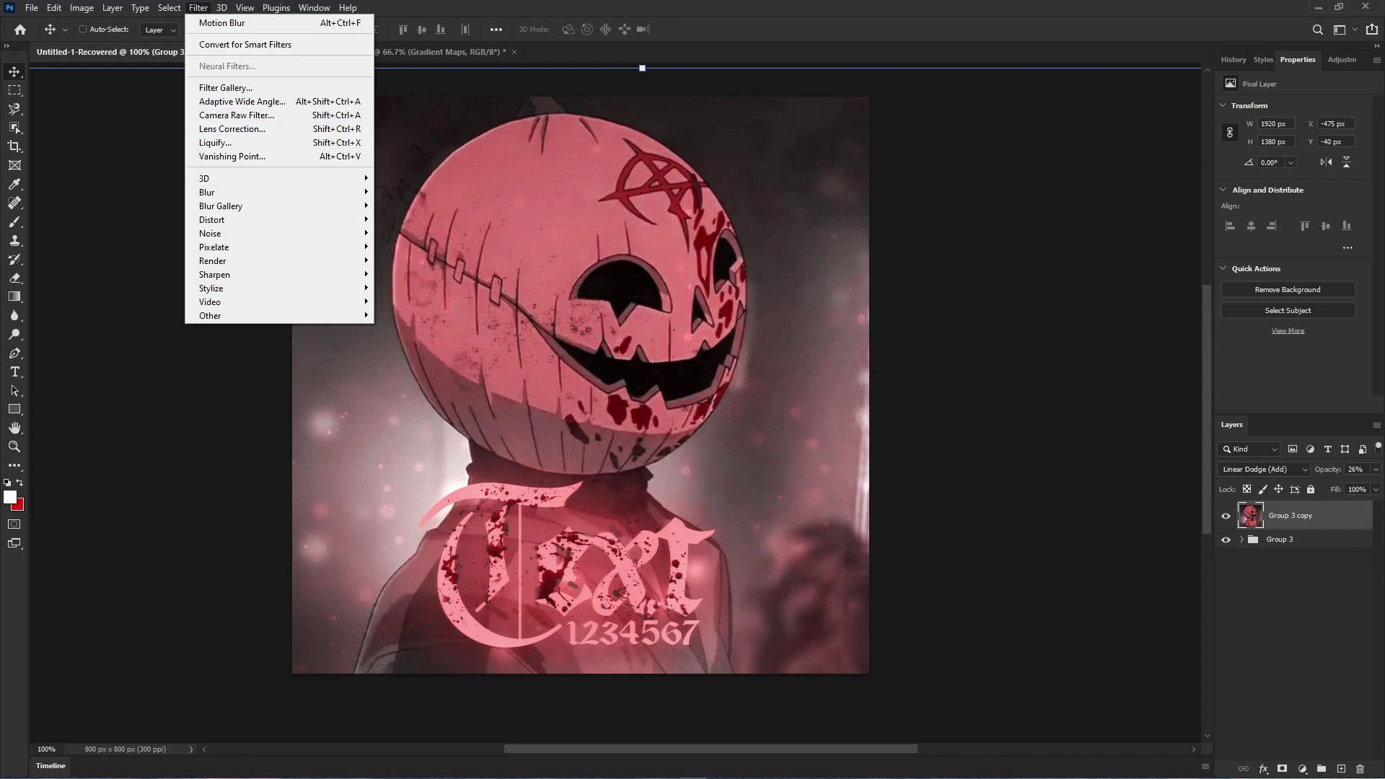
pyautogui.click(1298, 521)
pyautogui.click(1298, 541)
pyautogui.hotkey('ctrl', 'j')
pyautogui.hotkey('ctrl', 'e')
pyautogui.keyDown('shift'); pyautogui.click(1291, 515); pyautogui.keyUp('shift')
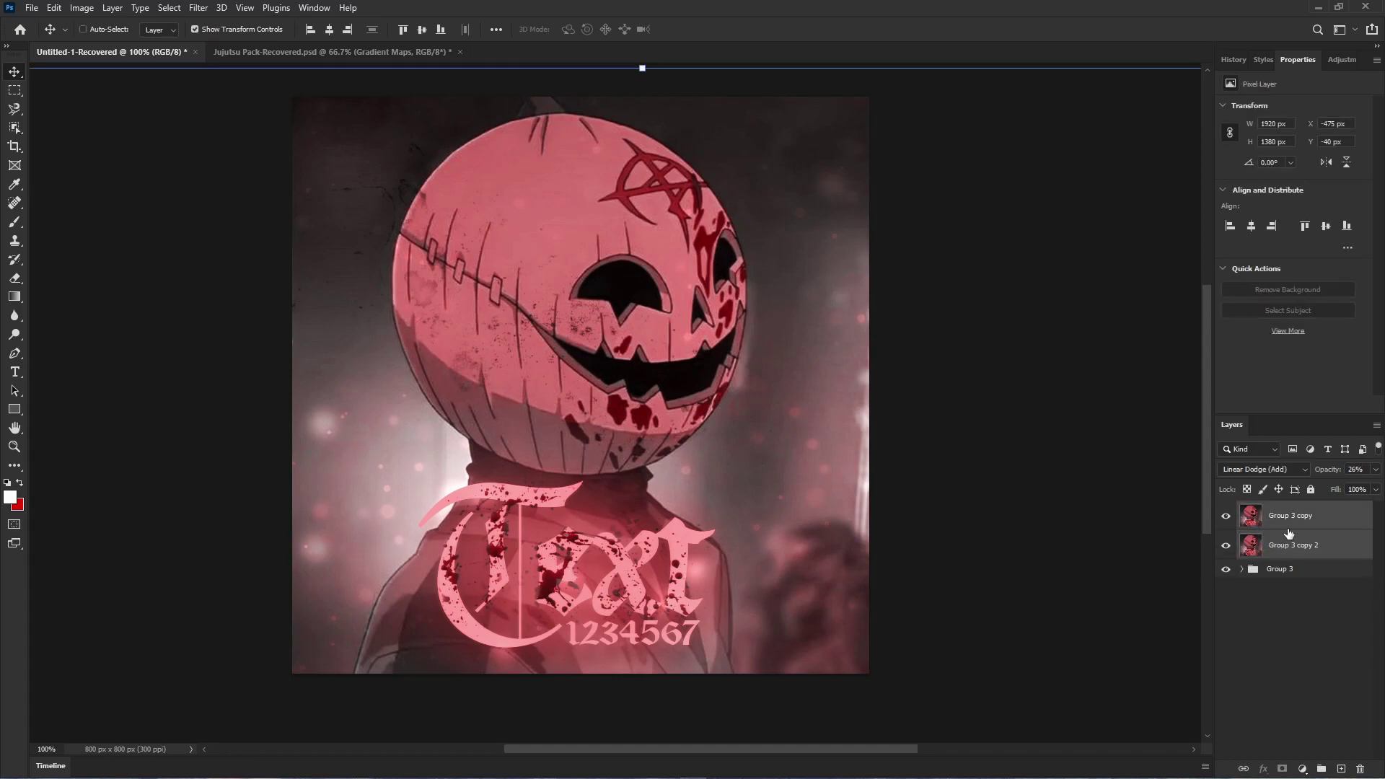
pyautogui.hotkey('ctrl', 'e')
# Step: Apply the Camera Raw Filter to the merged layer with the Xpress-3 preset
pyautogui.click(198, 8)
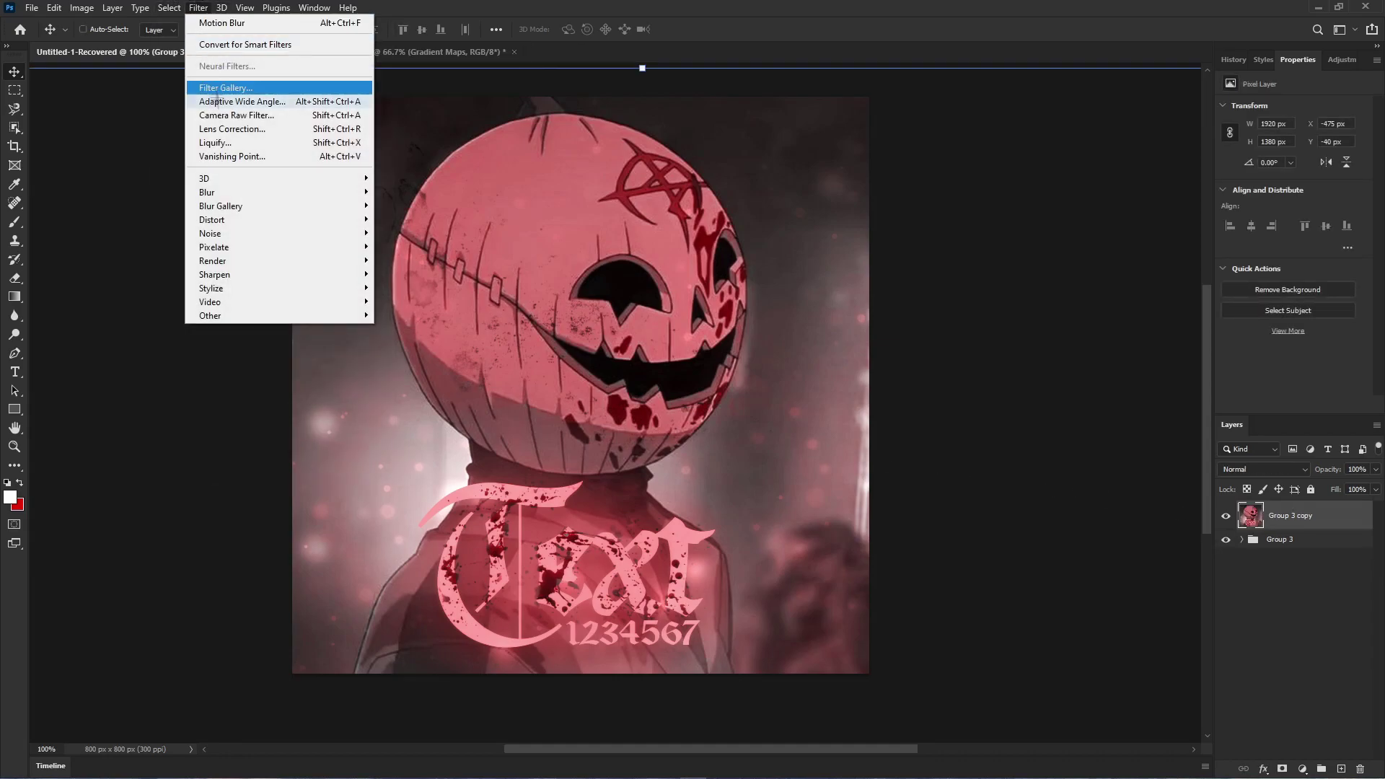
pyautogui.click(253, 114)
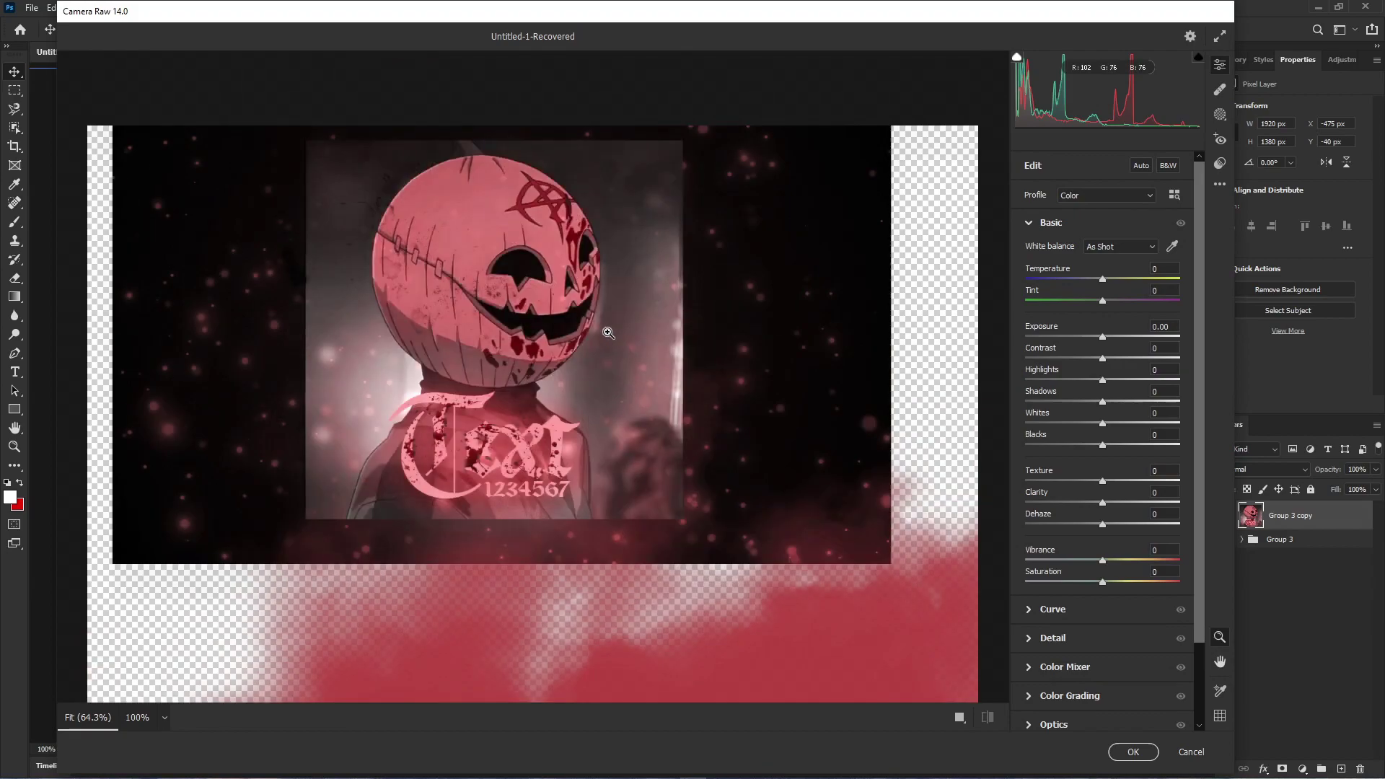
pyautogui.moveTo(446, 407); pyautogui.dragTo(546, 407)
pyautogui.scroll(-3, 546, 408)
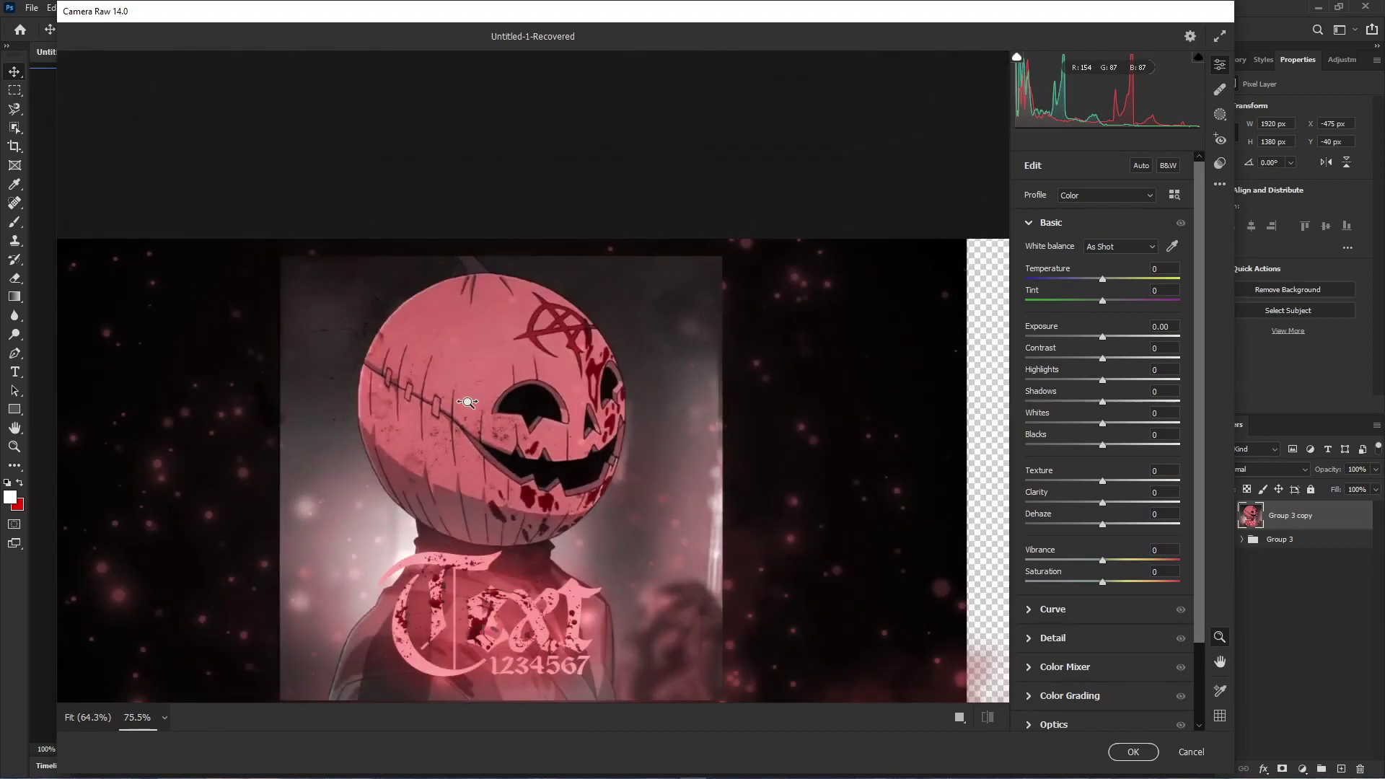
pyautogui.click(1220, 163)
pyautogui.click(1055, 298)
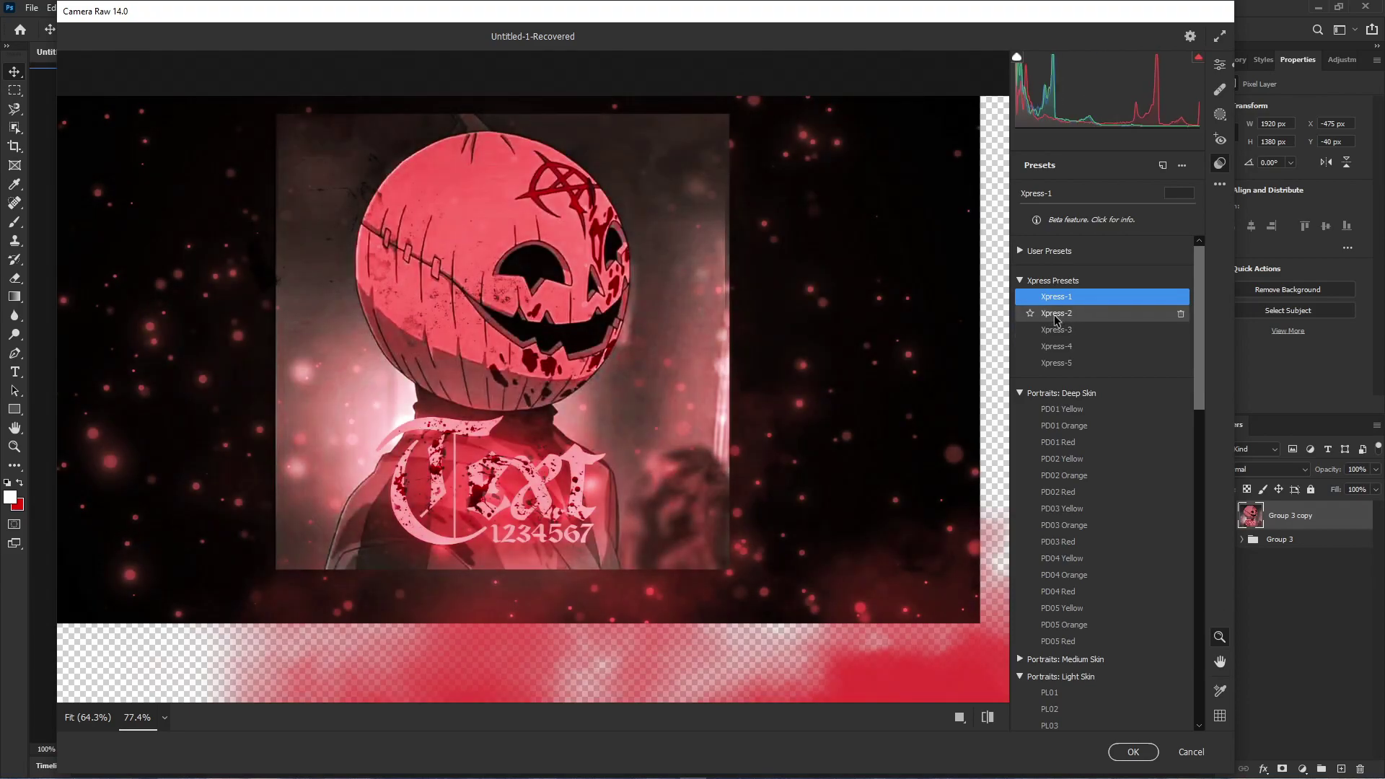
pyautogui.click(1053, 329)
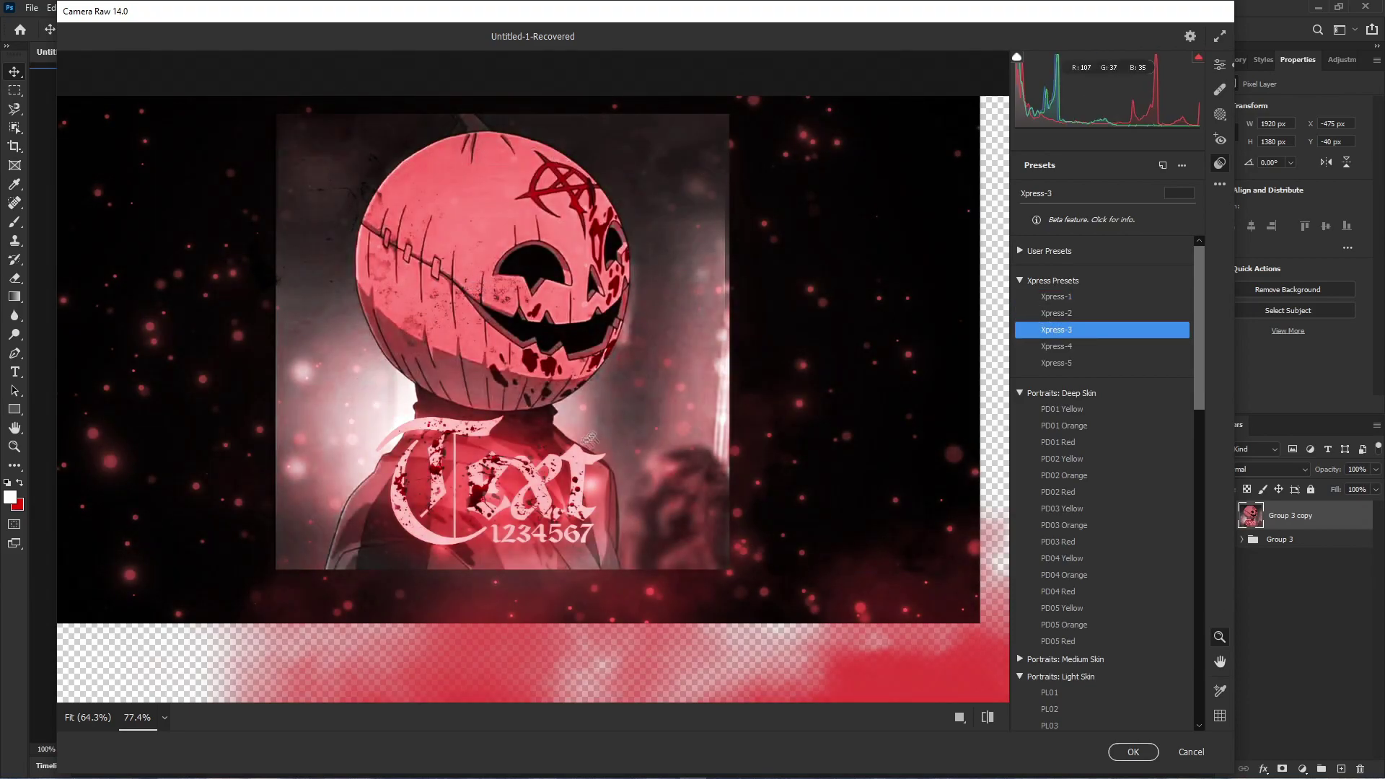
pyautogui.click(1133, 752)
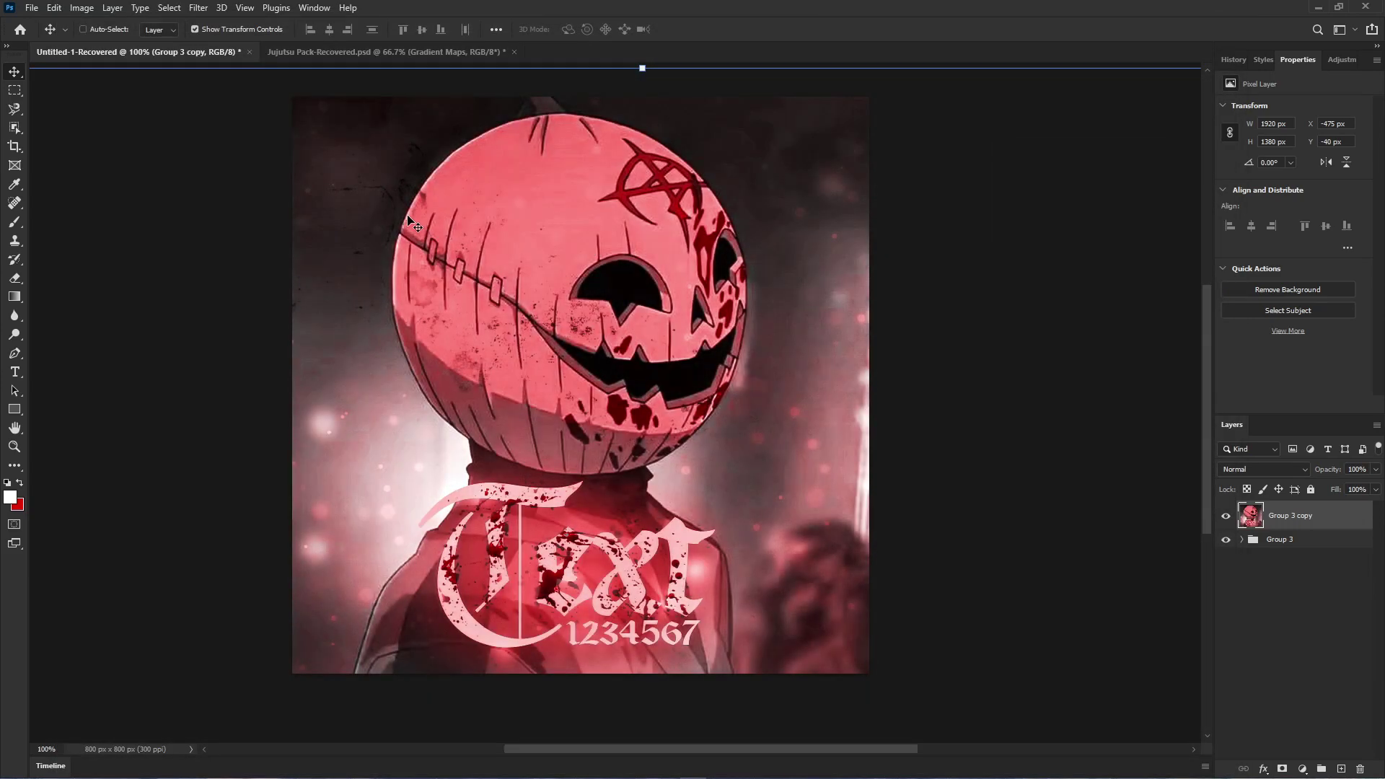
pyautogui.scroll(-2, 650, 433)
pyautogui.scroll(3, 436, 534)
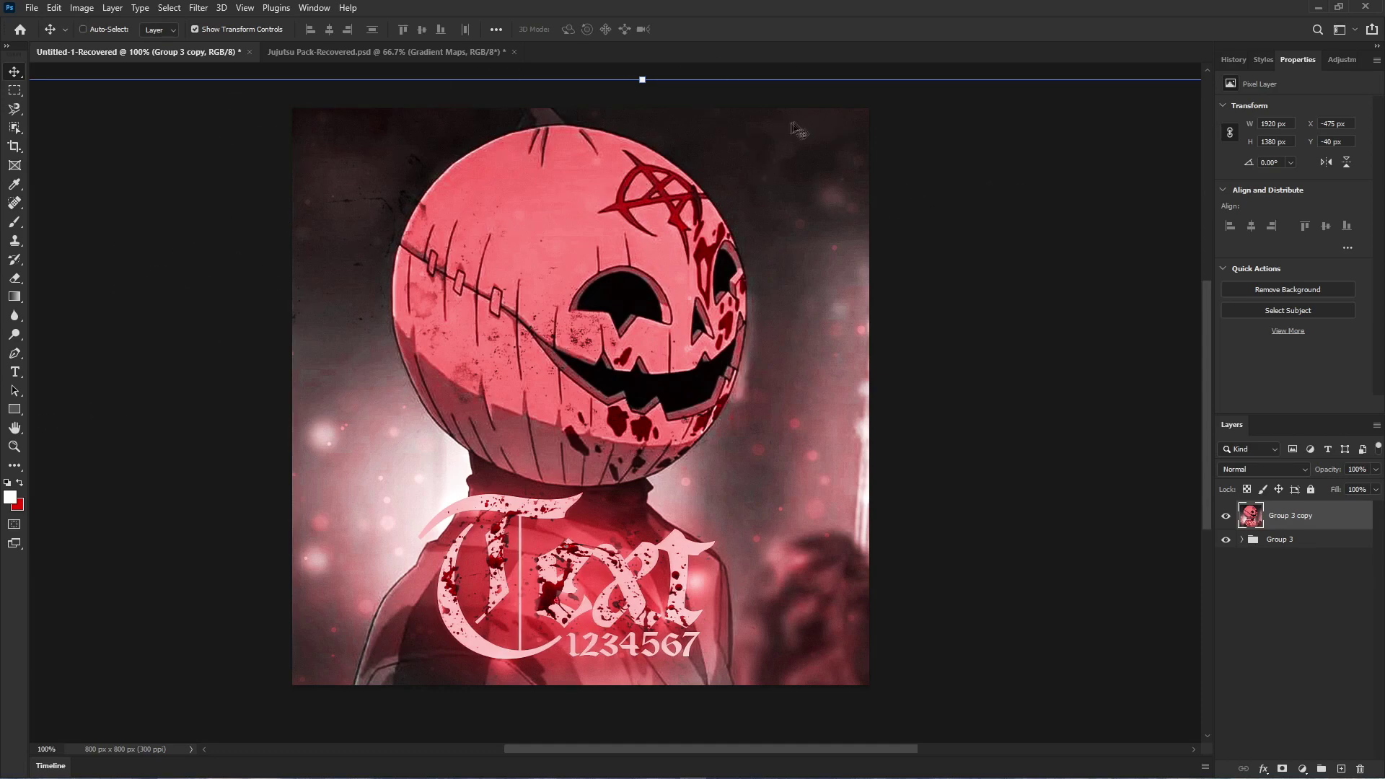
pyautogui.scroll(2, 375, 476)
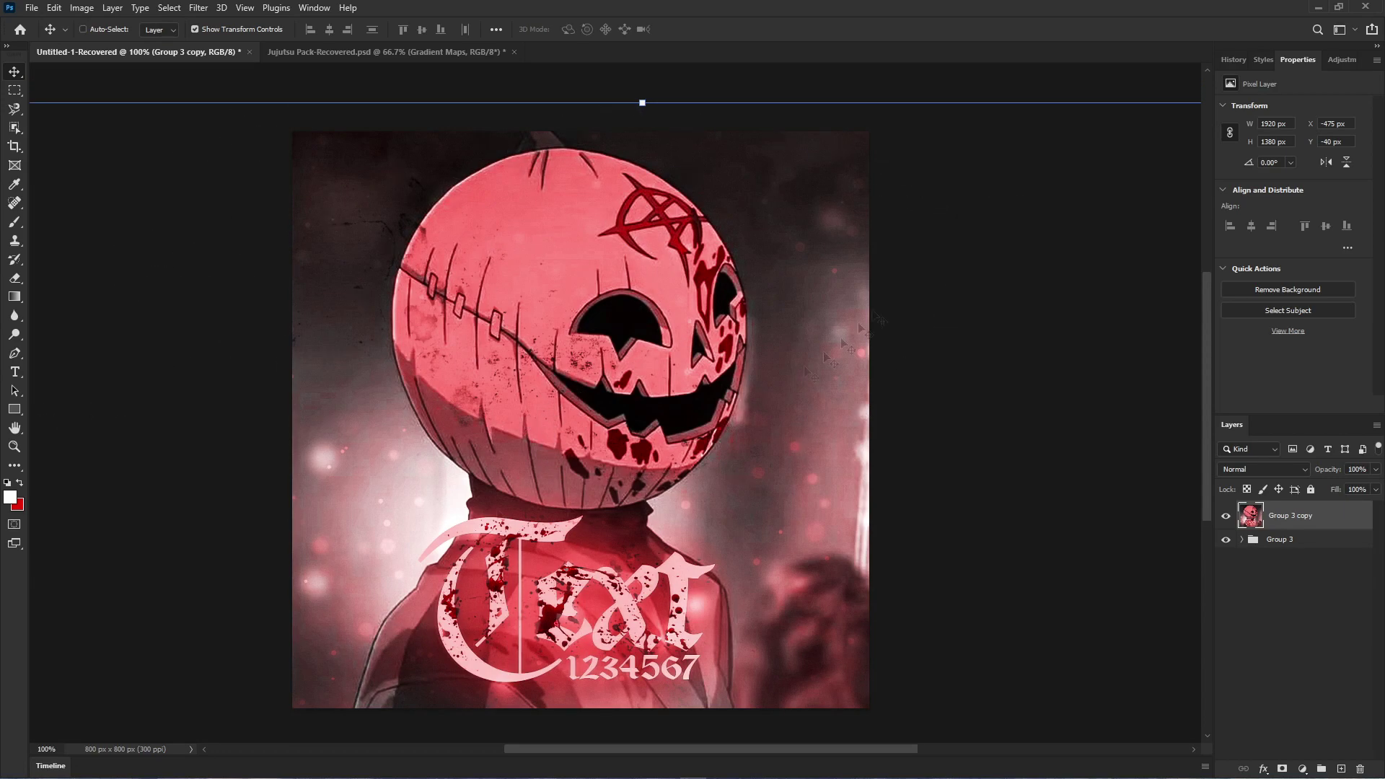
pyautogui.scroll(-3, 595, 527)
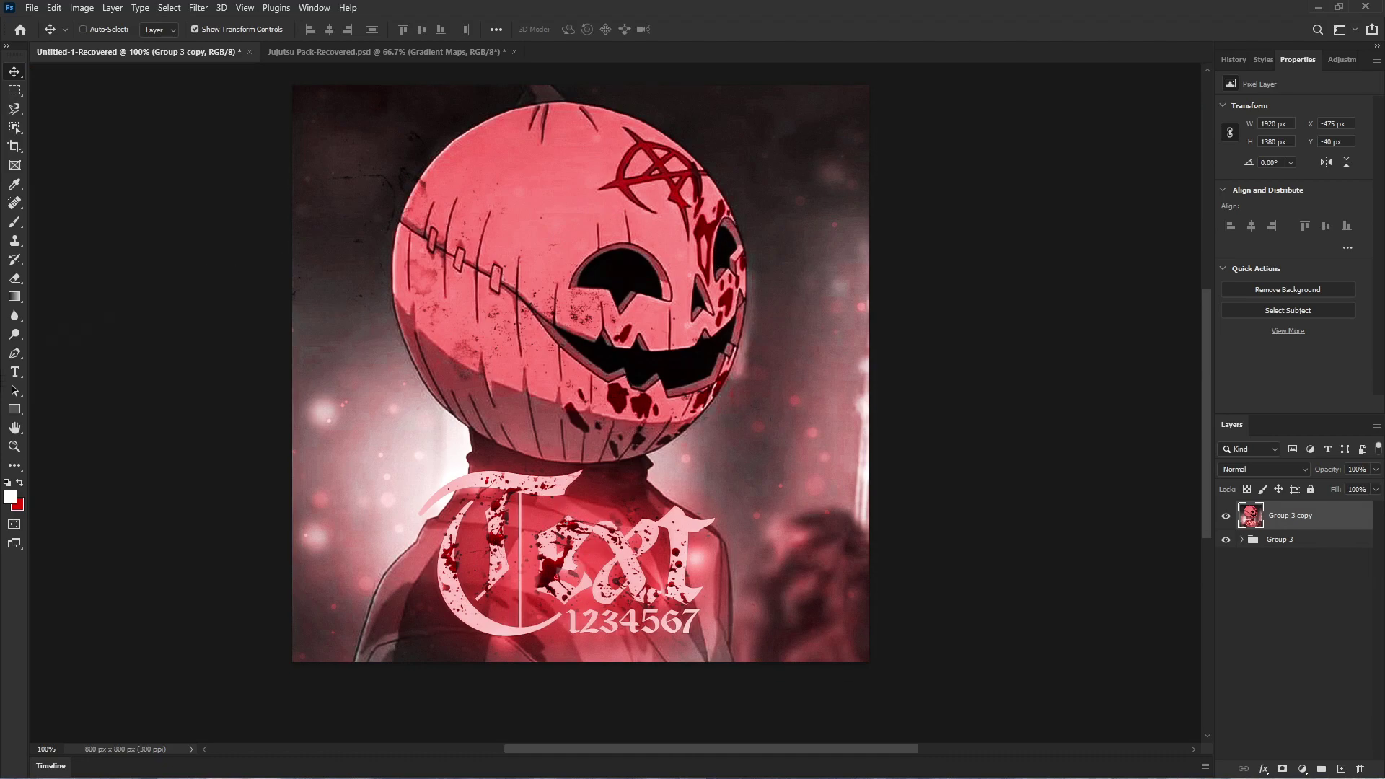
pyautogui.click(14, 371)
pyautogui.scroll(5, 674, 184)
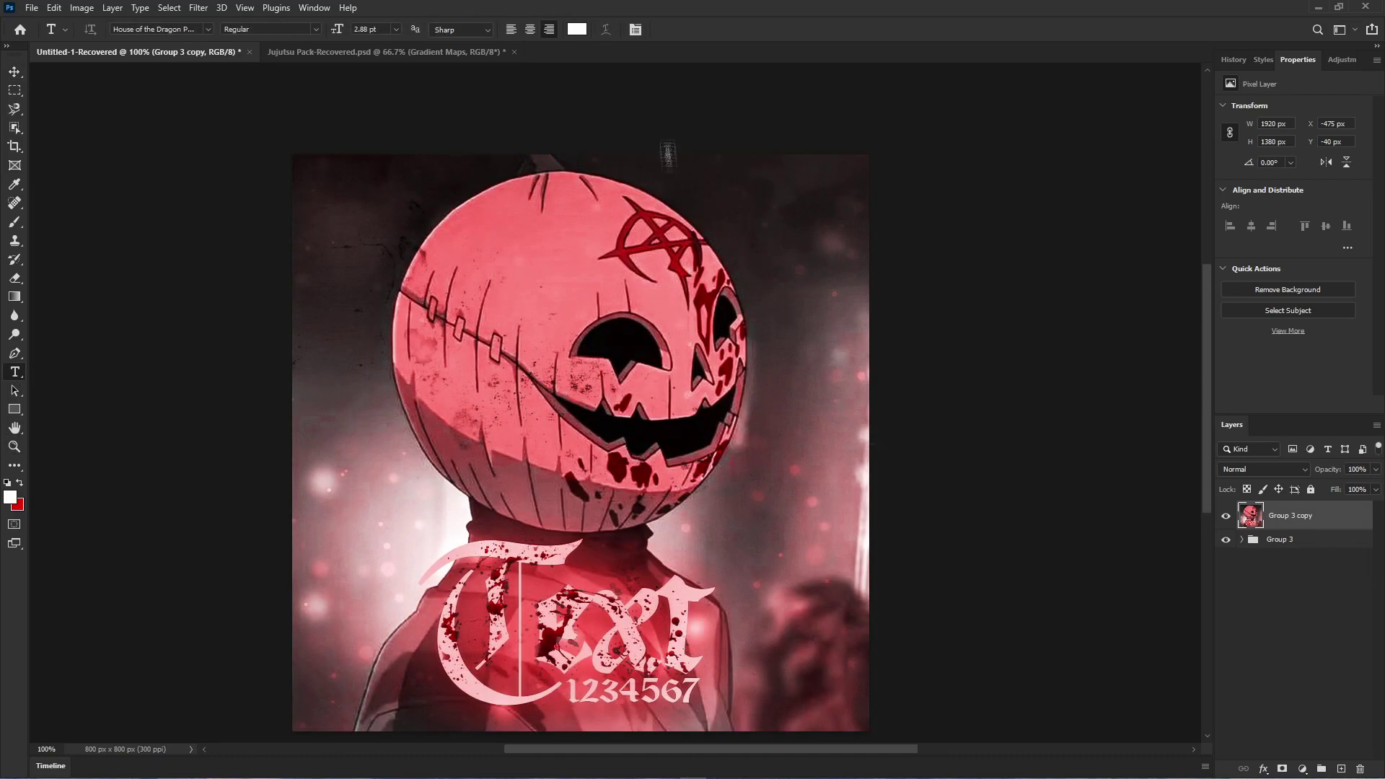
pyautogui.click(724, 193)
pyautogui.scroll(3, 821, 512)
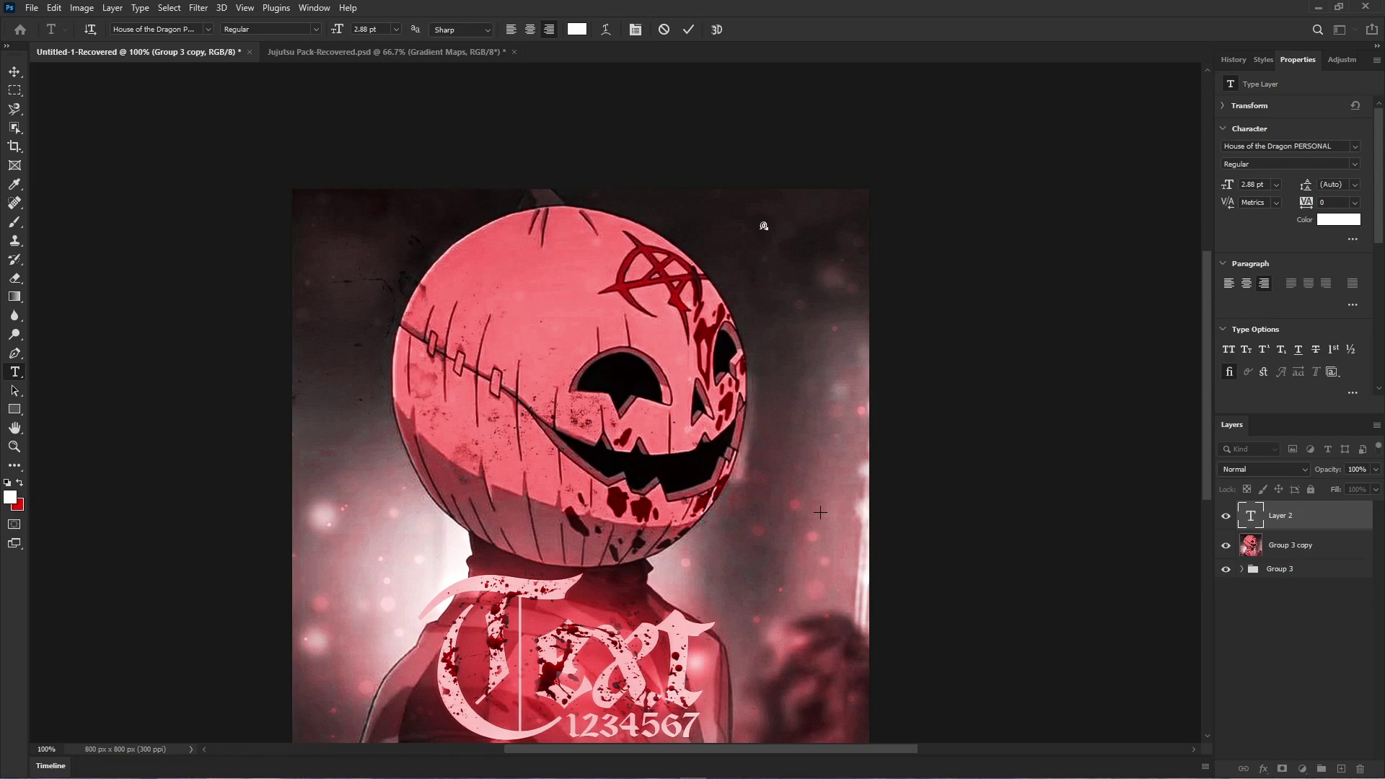
pyautogui.click(15, 71)
pyautogui.moveTo(756, 220); pyautogui.dragTo(852, 207)
pyautogui.click(714, 29)
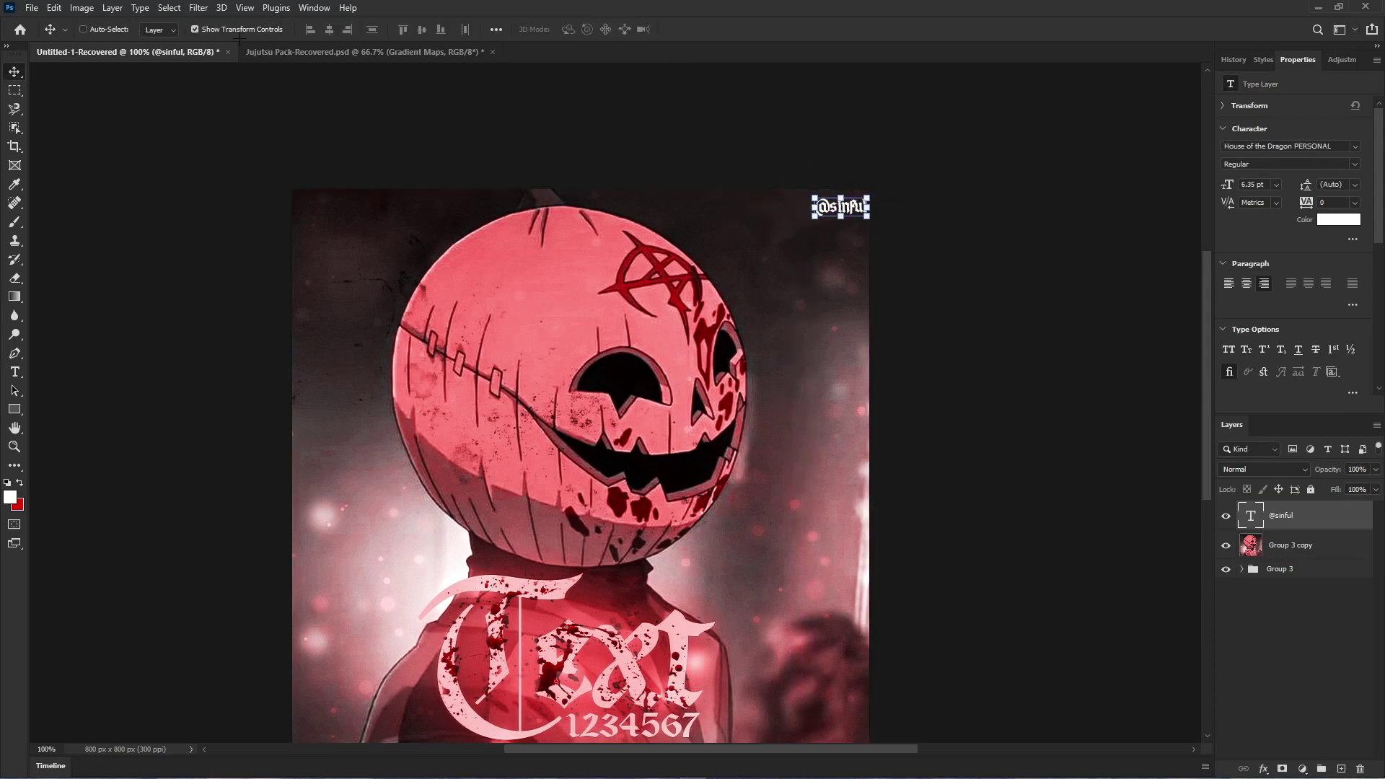
pyautogui.moveTo(996, 203); pyautogui.dragTo(989, 211)
pyautogui.click(1264, 60)
pyautogui.scroll(5, 1270, 292)
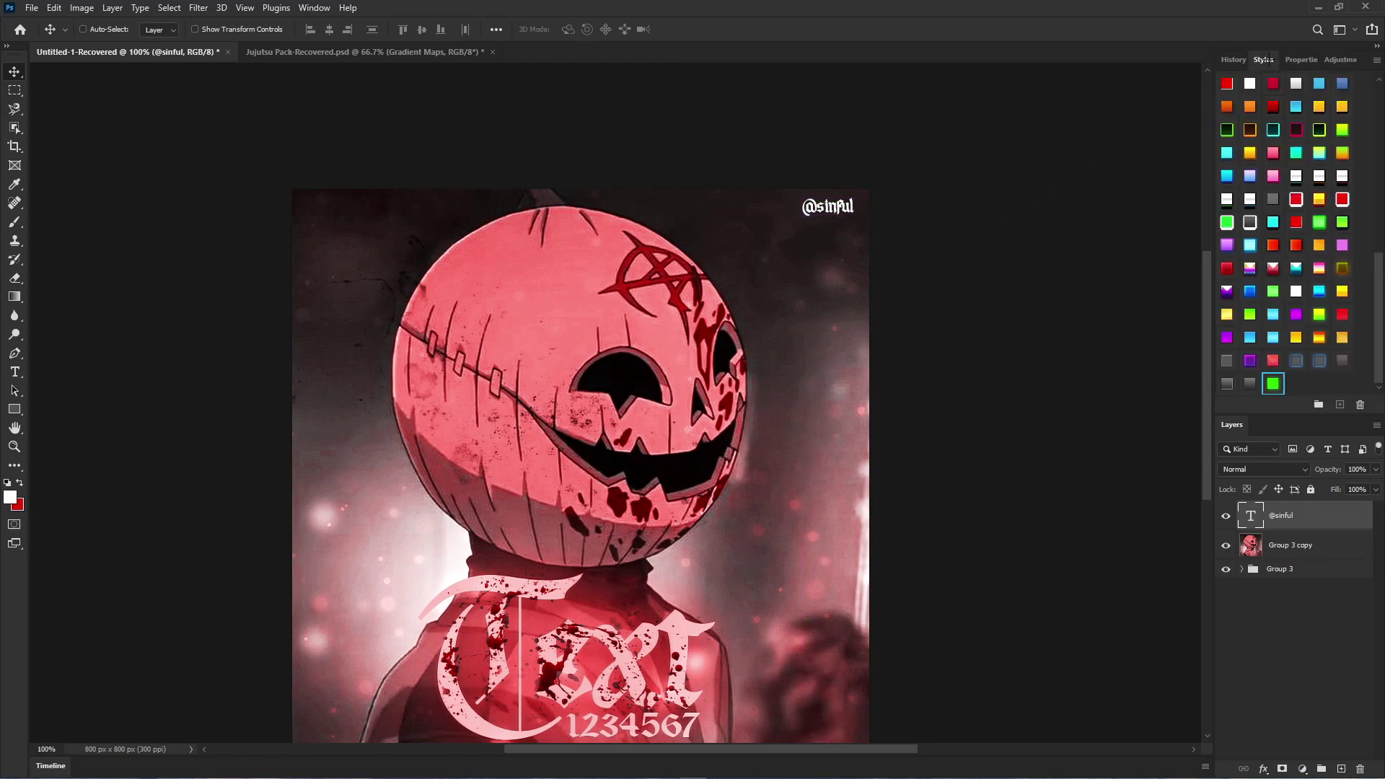
pyautogui.scroll(-5, 1270, 293)
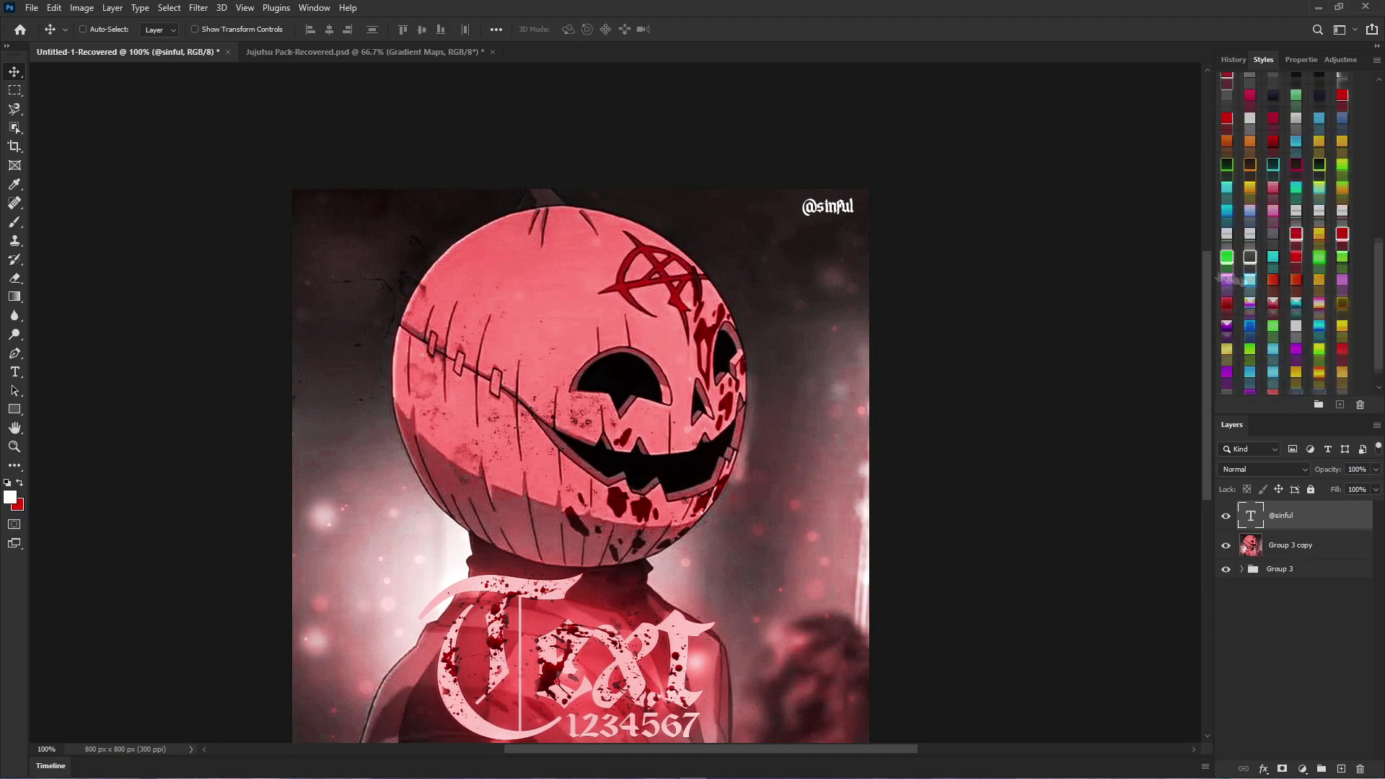
pyautogui.press('t')
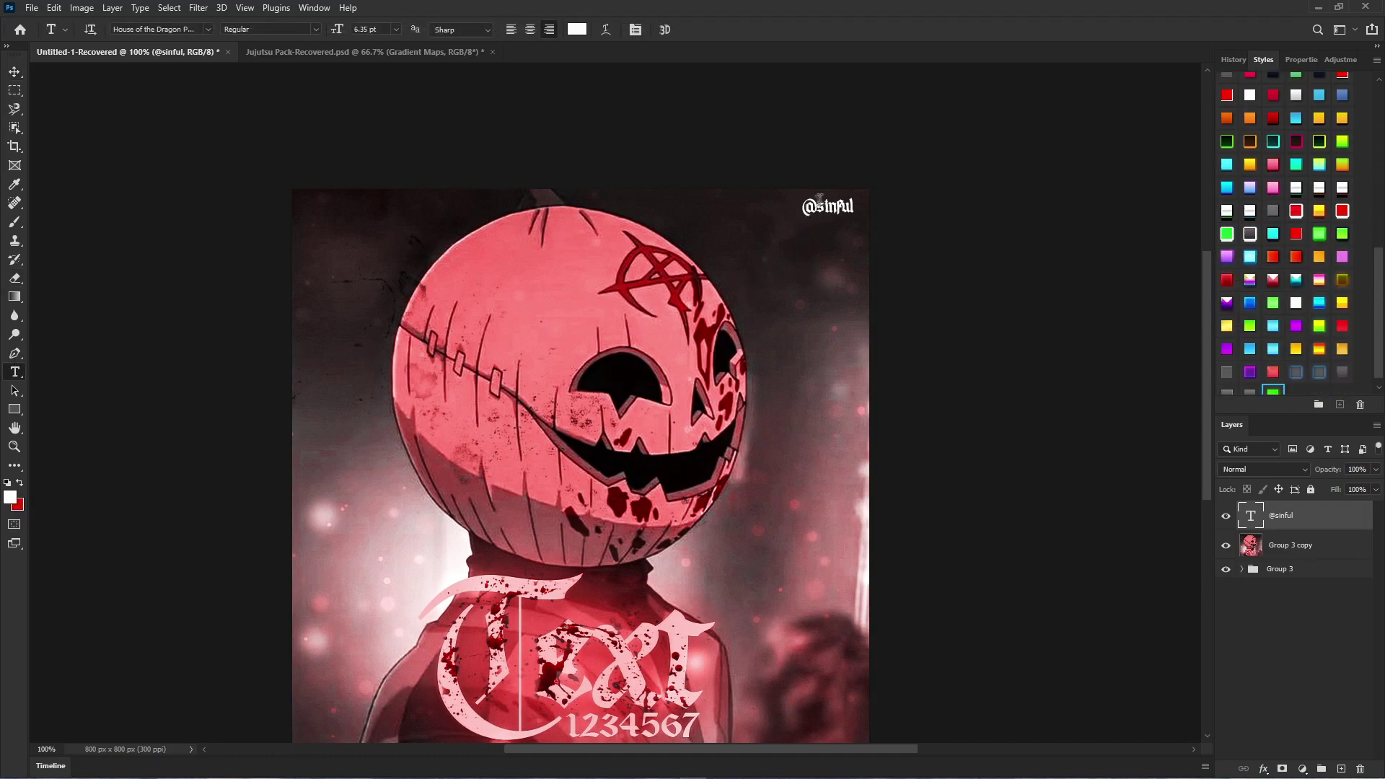
pyautogui.click(208, 29)
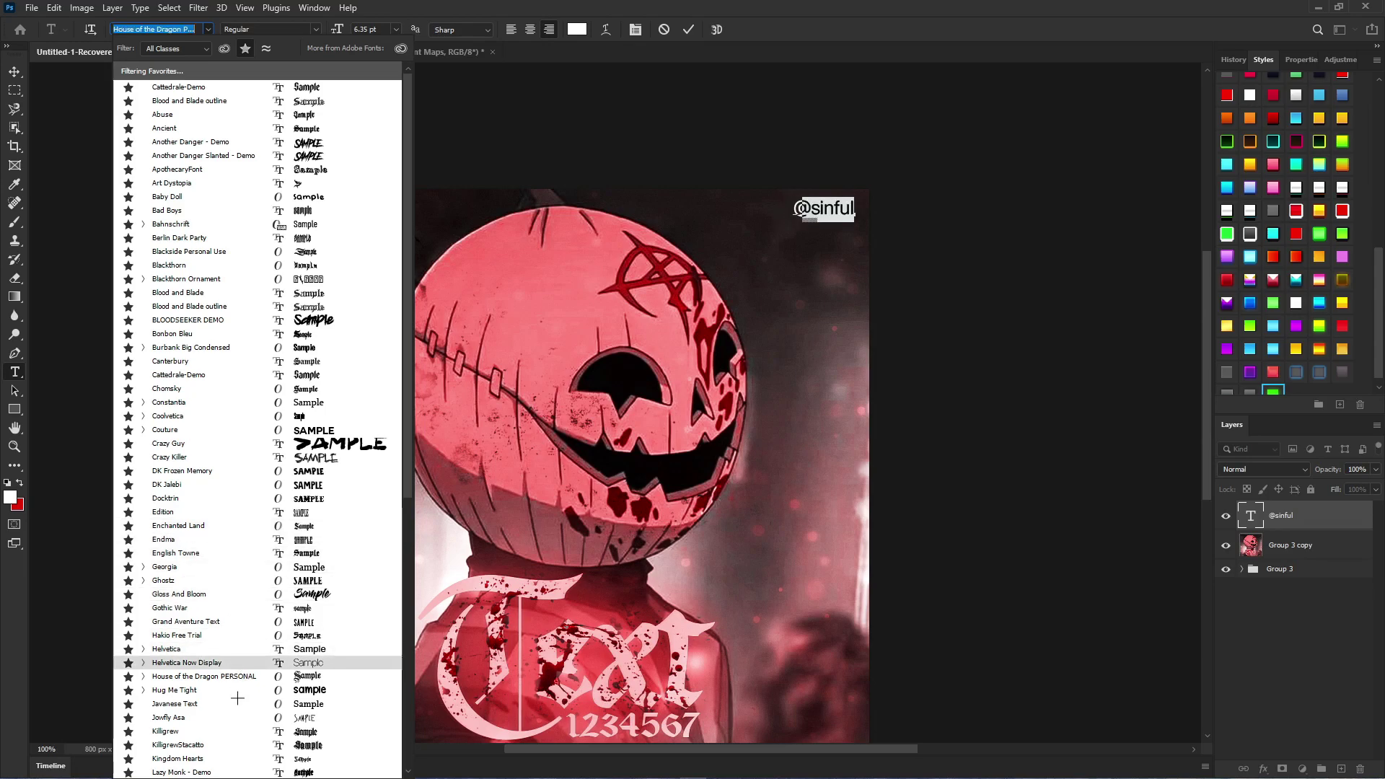
pyautogui.scroll(-4, 231, 758)
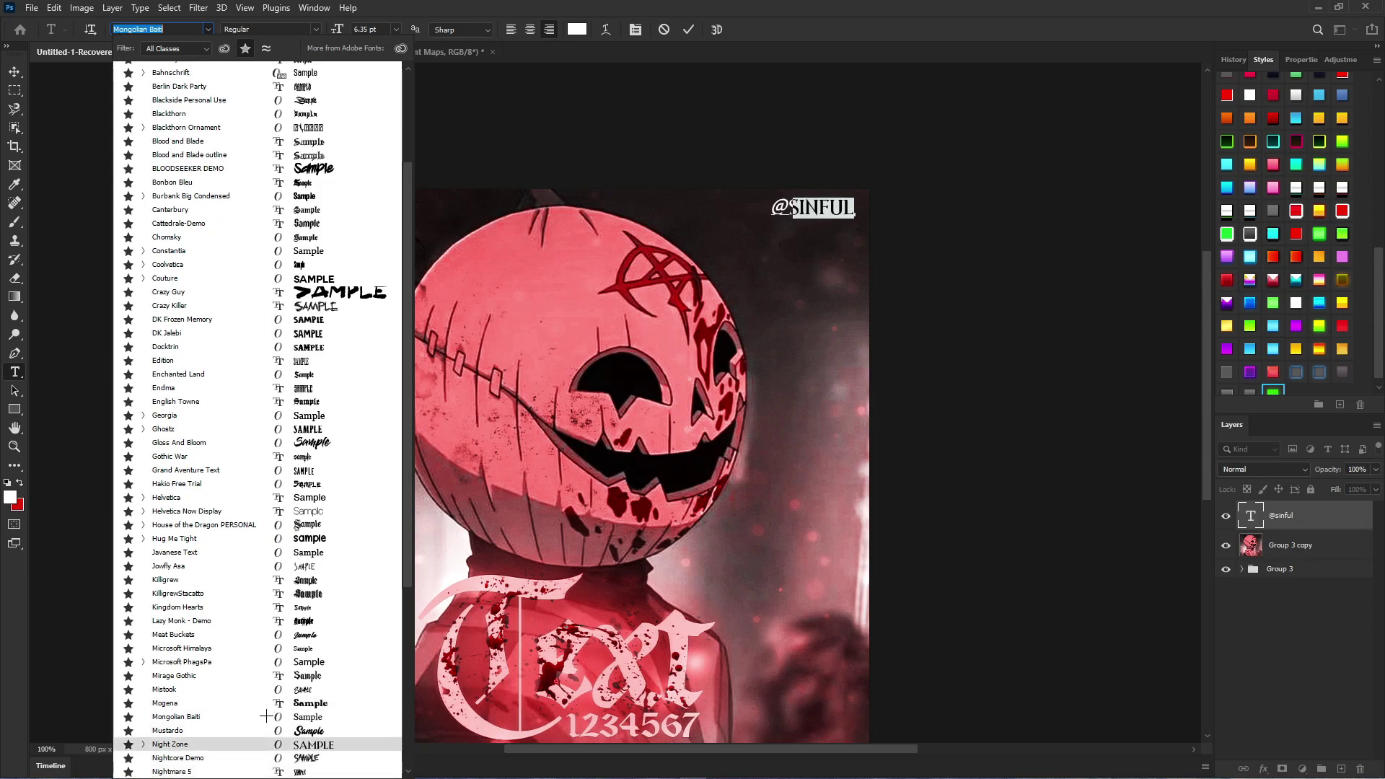
pyautogui.scroll(-1, 261, 754)
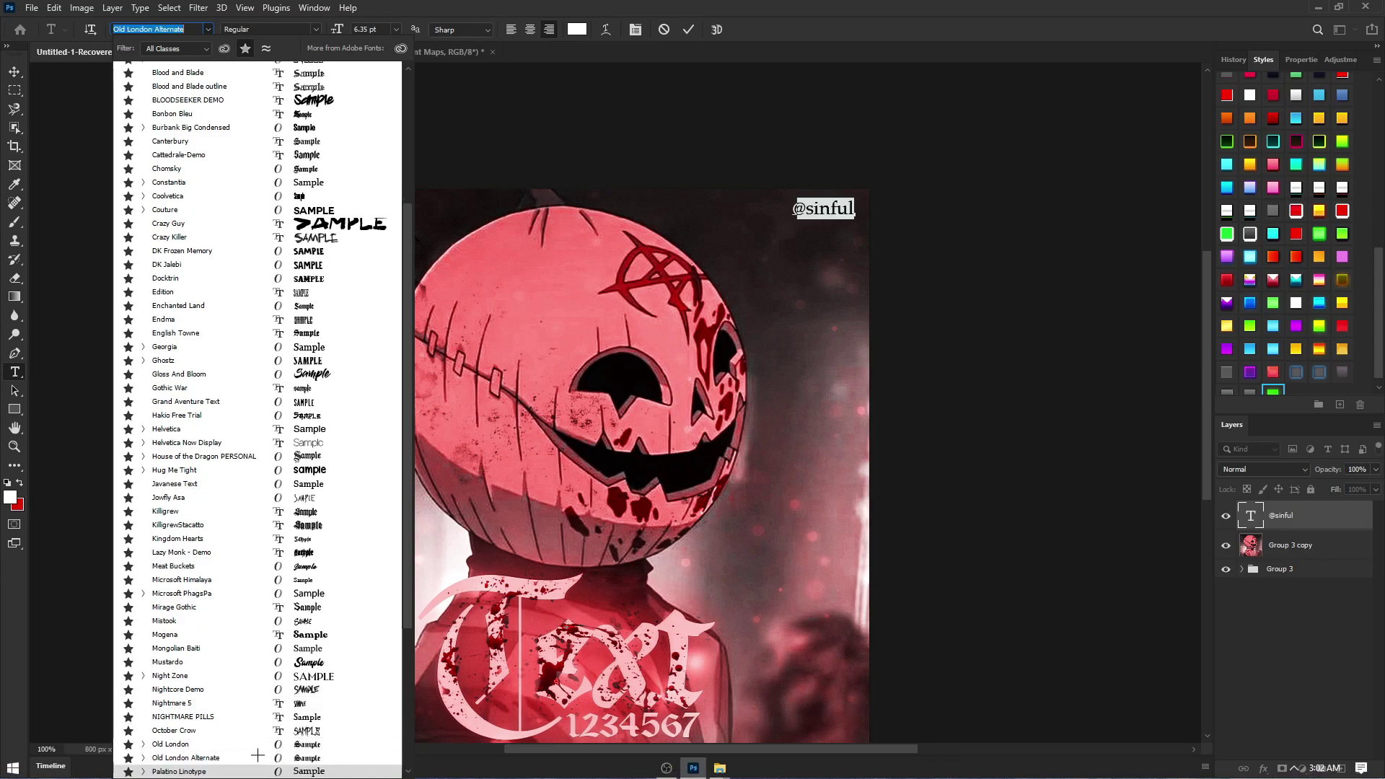
pyautogui.scroll(5, 259, 505)
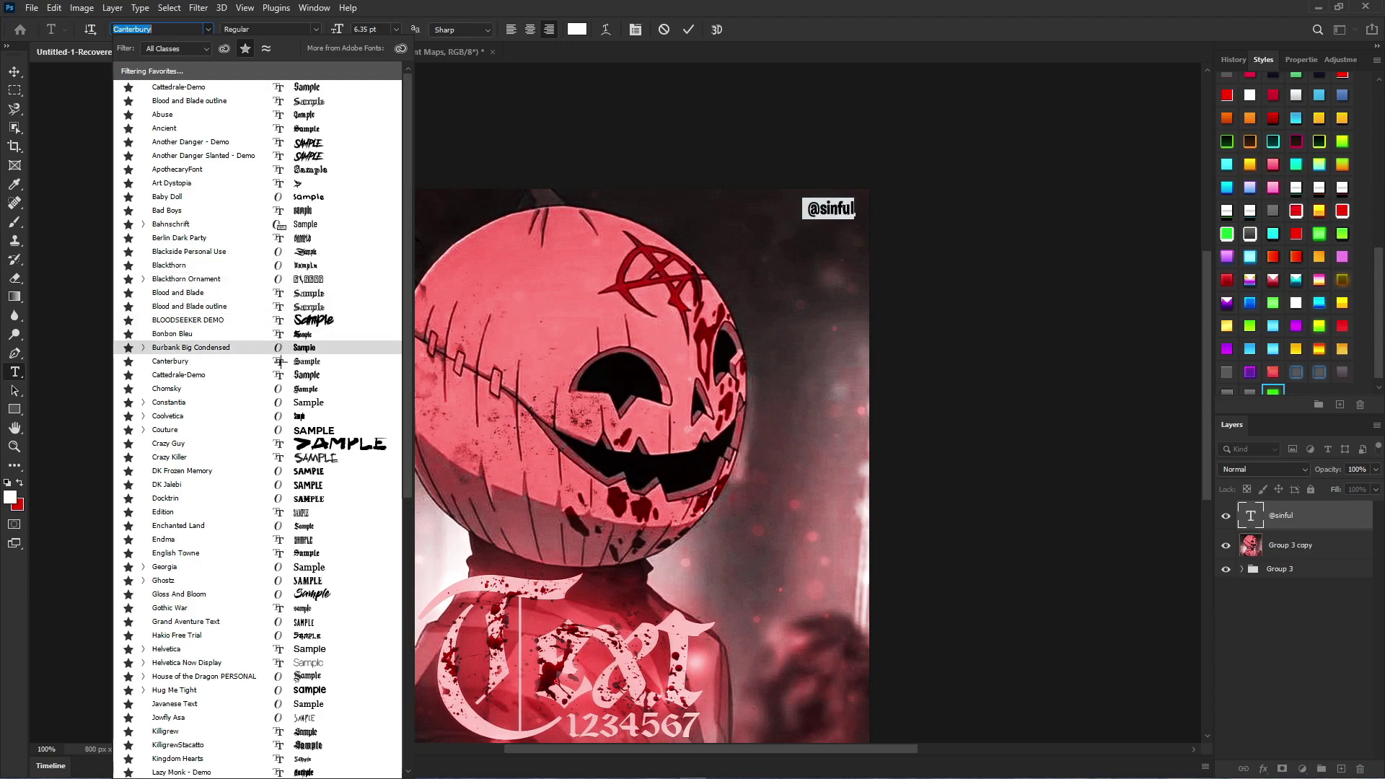
pyautogui.click(276, 417)
pyautogui.click(813, 208)
pyautogui.click(898, 361)
pyautogui.scroll(-2, 1057, 462)
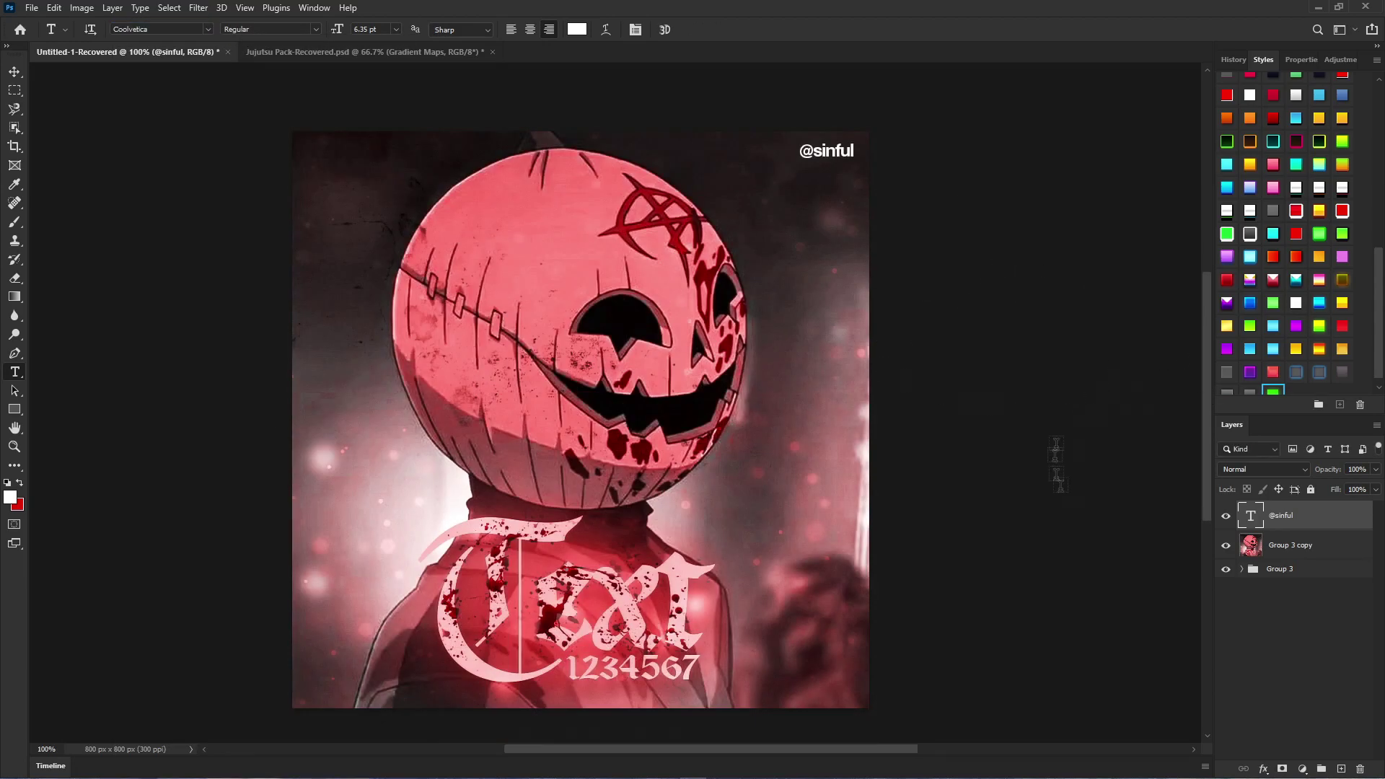
pyautogui.click(1261, 468)
pyautogui.press('Escape')
pyautogui.press('v')
pyautogui.click(1261, 464)
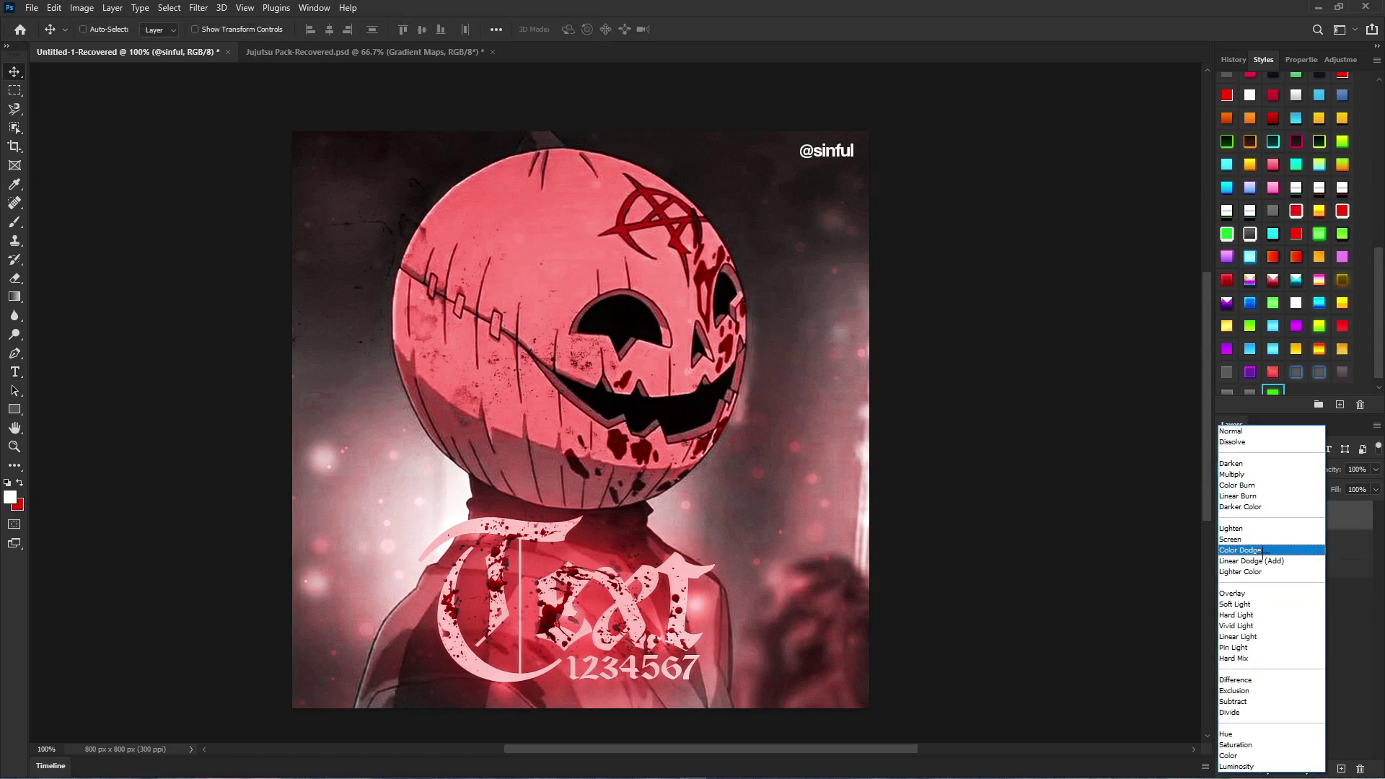
pyautogui.click(1246, 604)
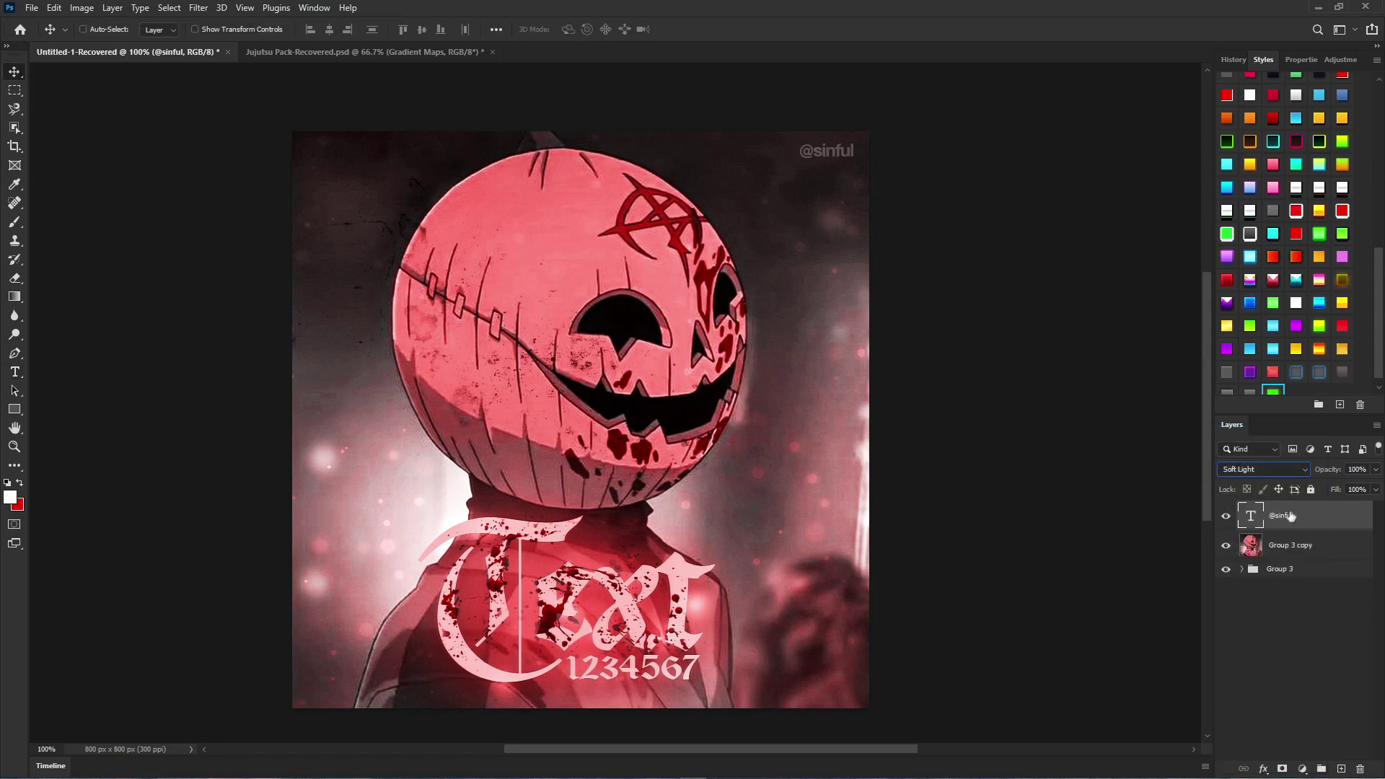
# Step: Lower the watermark layer's fill for a fainter look, deselect all layers and review the finished artwork
pyautogui.click(1375, 489)
pyautogui.click(1329, 507)
pyautogui.click(1290, 609)
pyautogui.scroll(-5, 736, 425)
pyautogui.scroll(4, 882, 298)
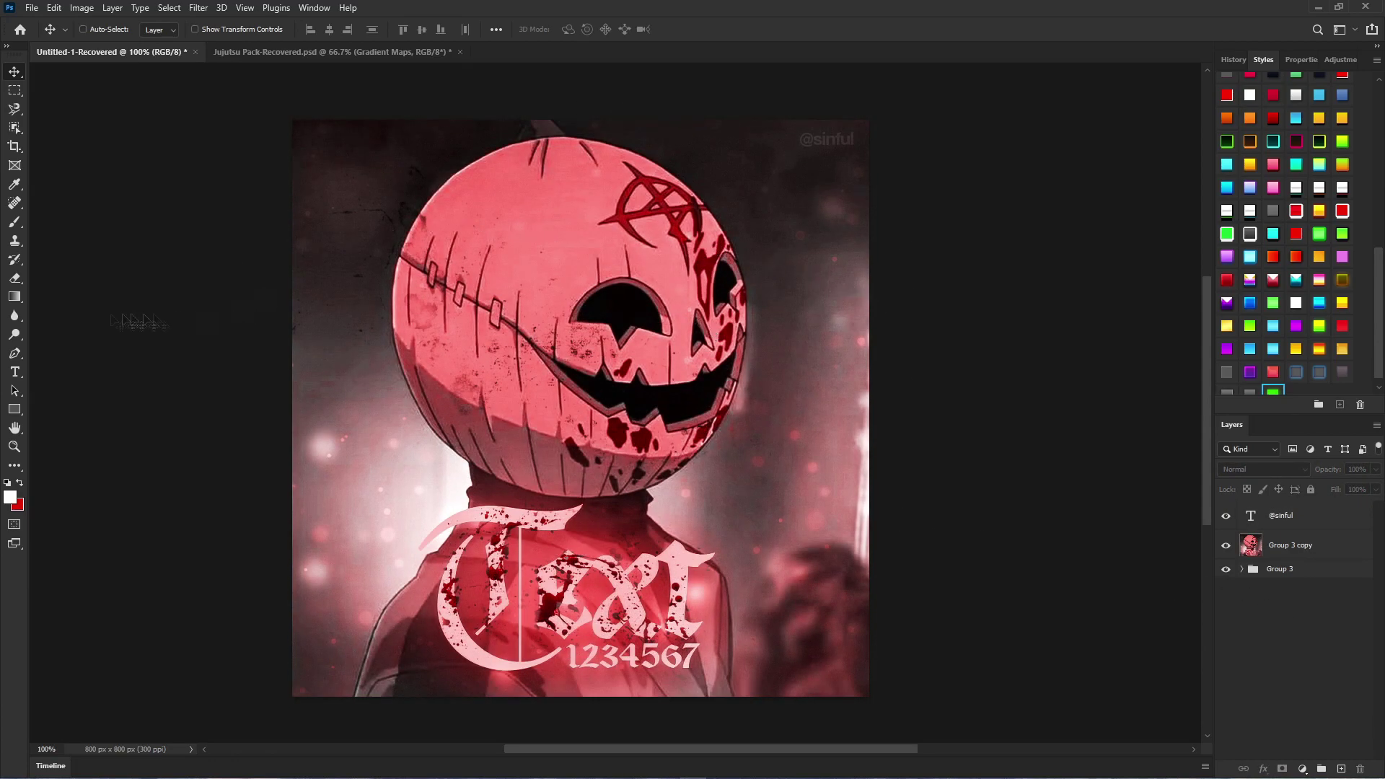